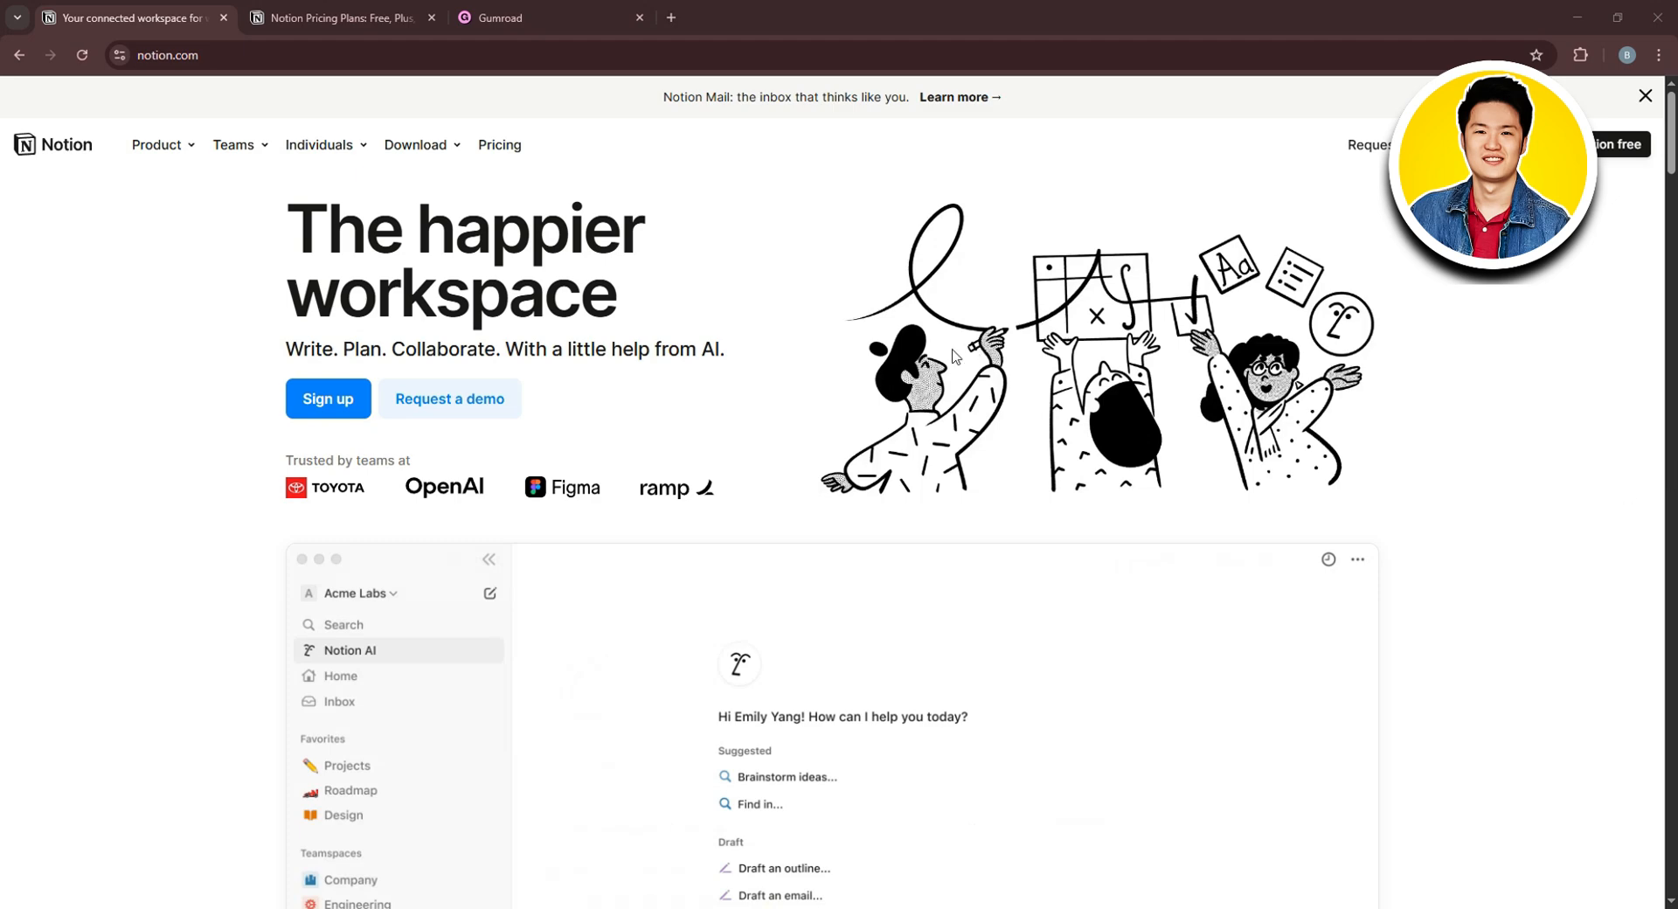
Review Notion's pricing plans and show the prices for monthly billing
mouse_move(173, 150)
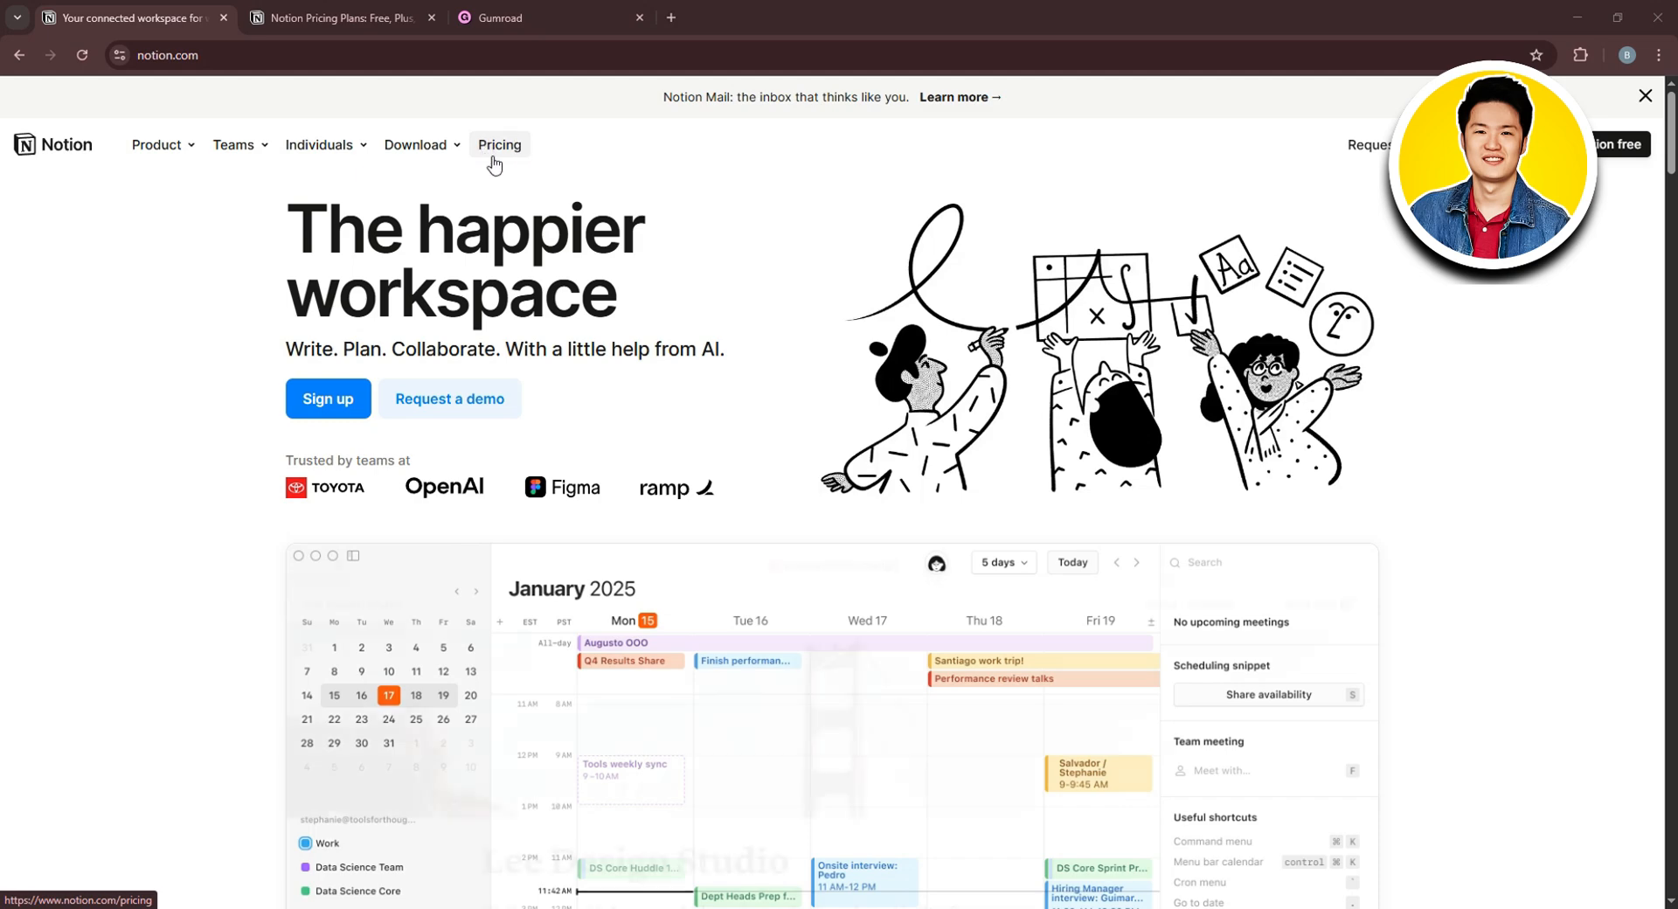
click(306, 18)
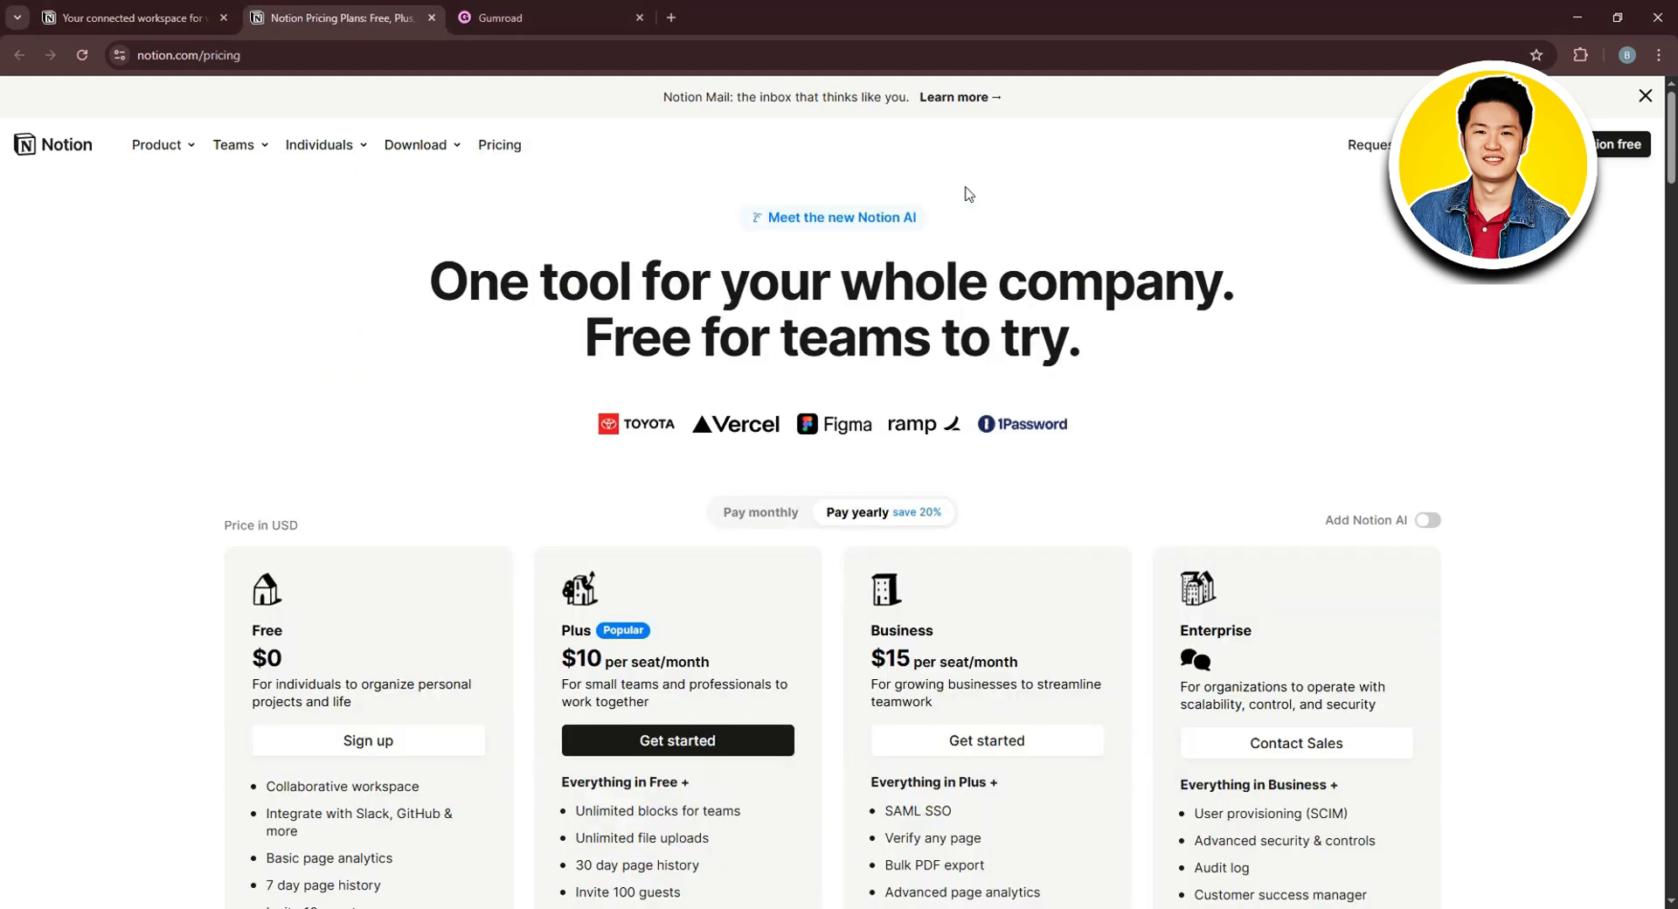
scroll(1006, 215, down, 2)
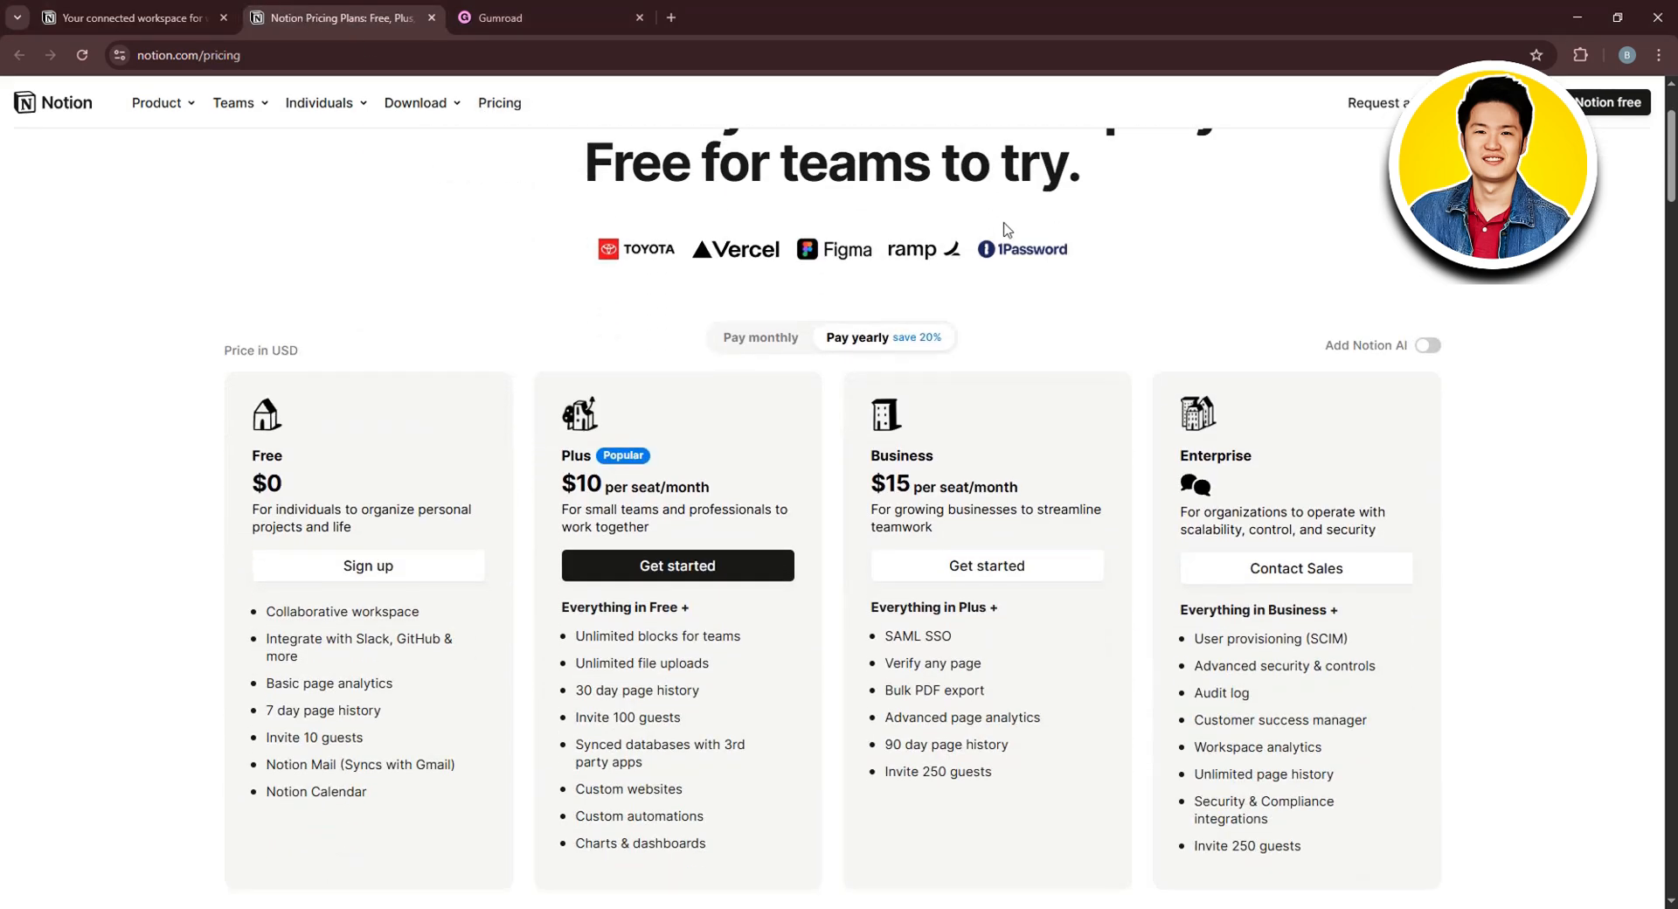
scroll(833, 507, down, 1)
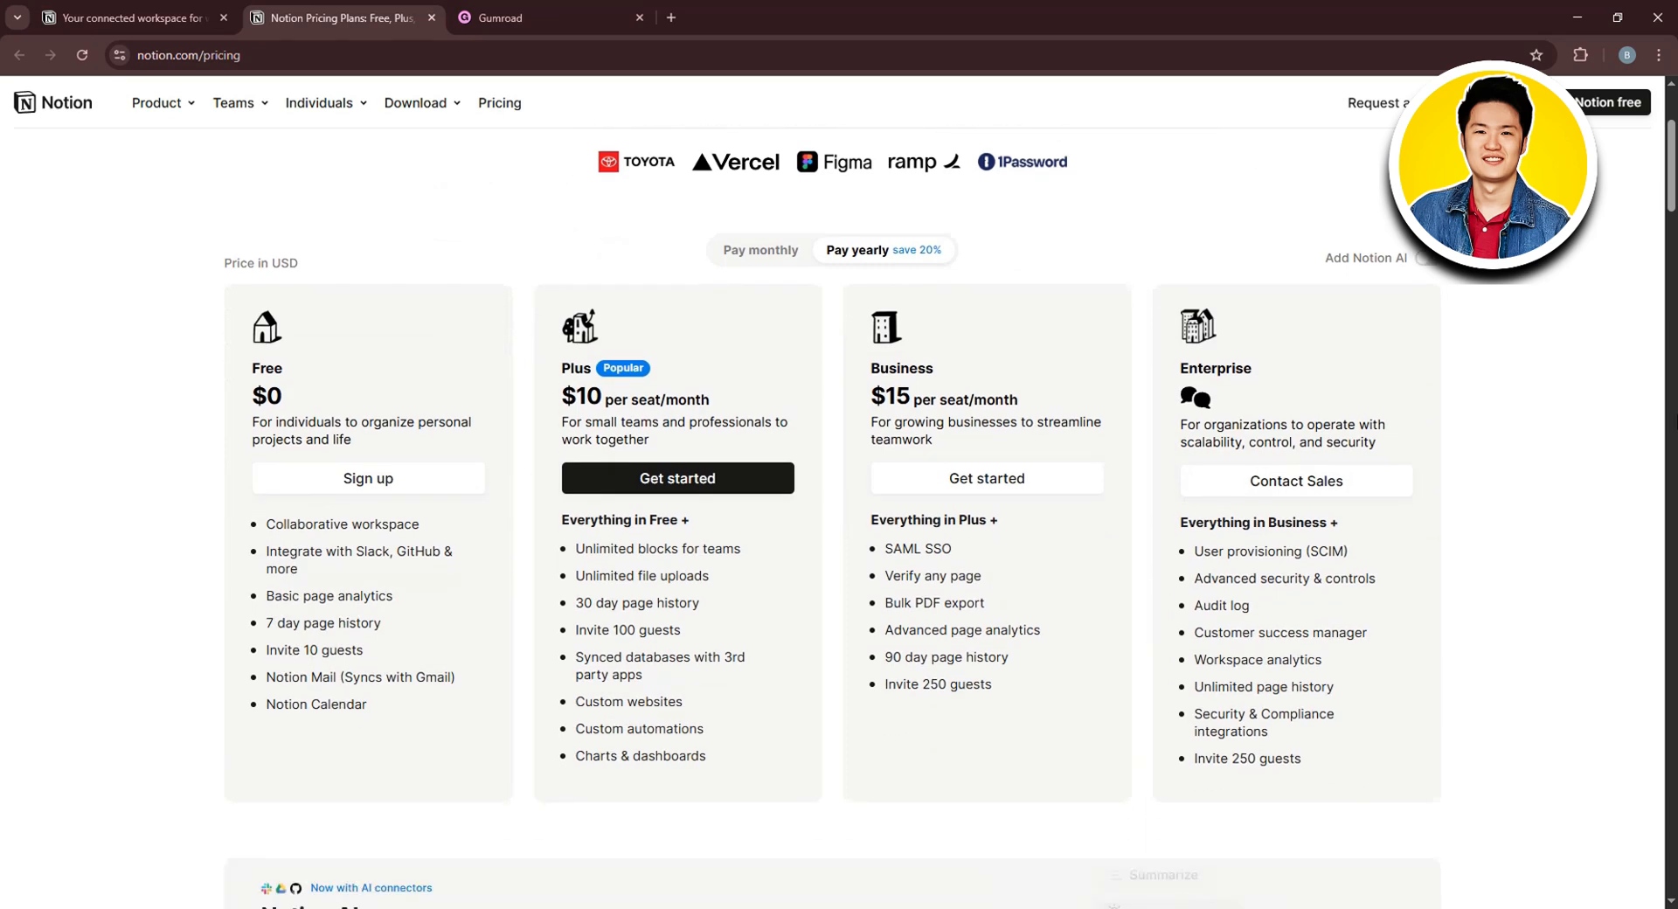
click(739, 257)
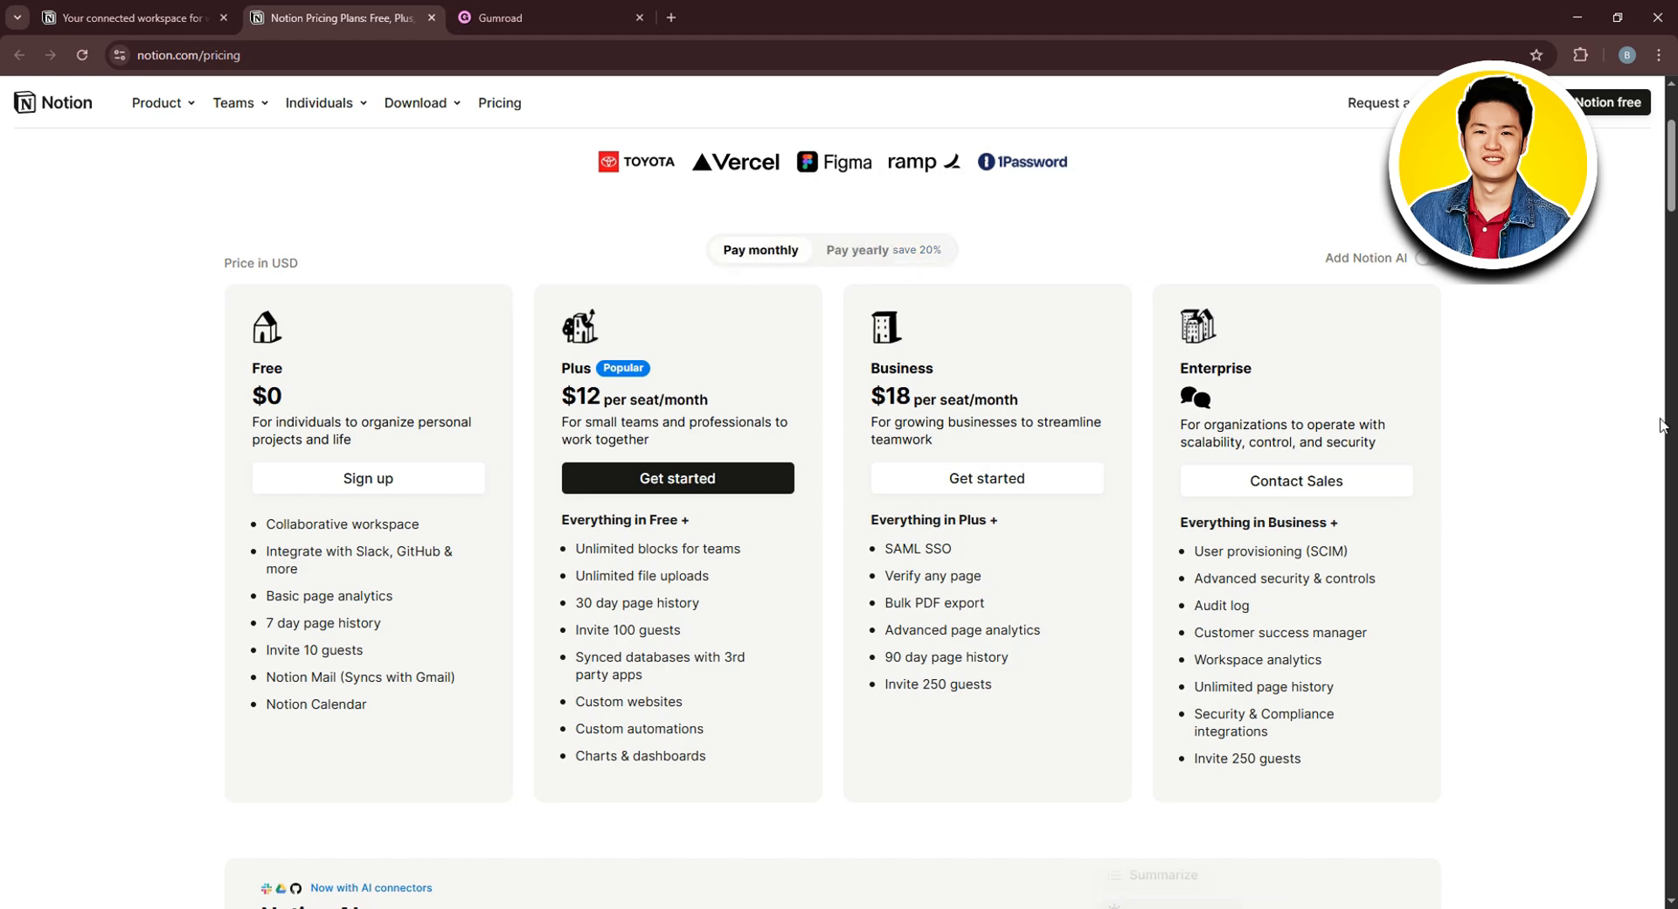
scroll(1663, 426, up, 3)
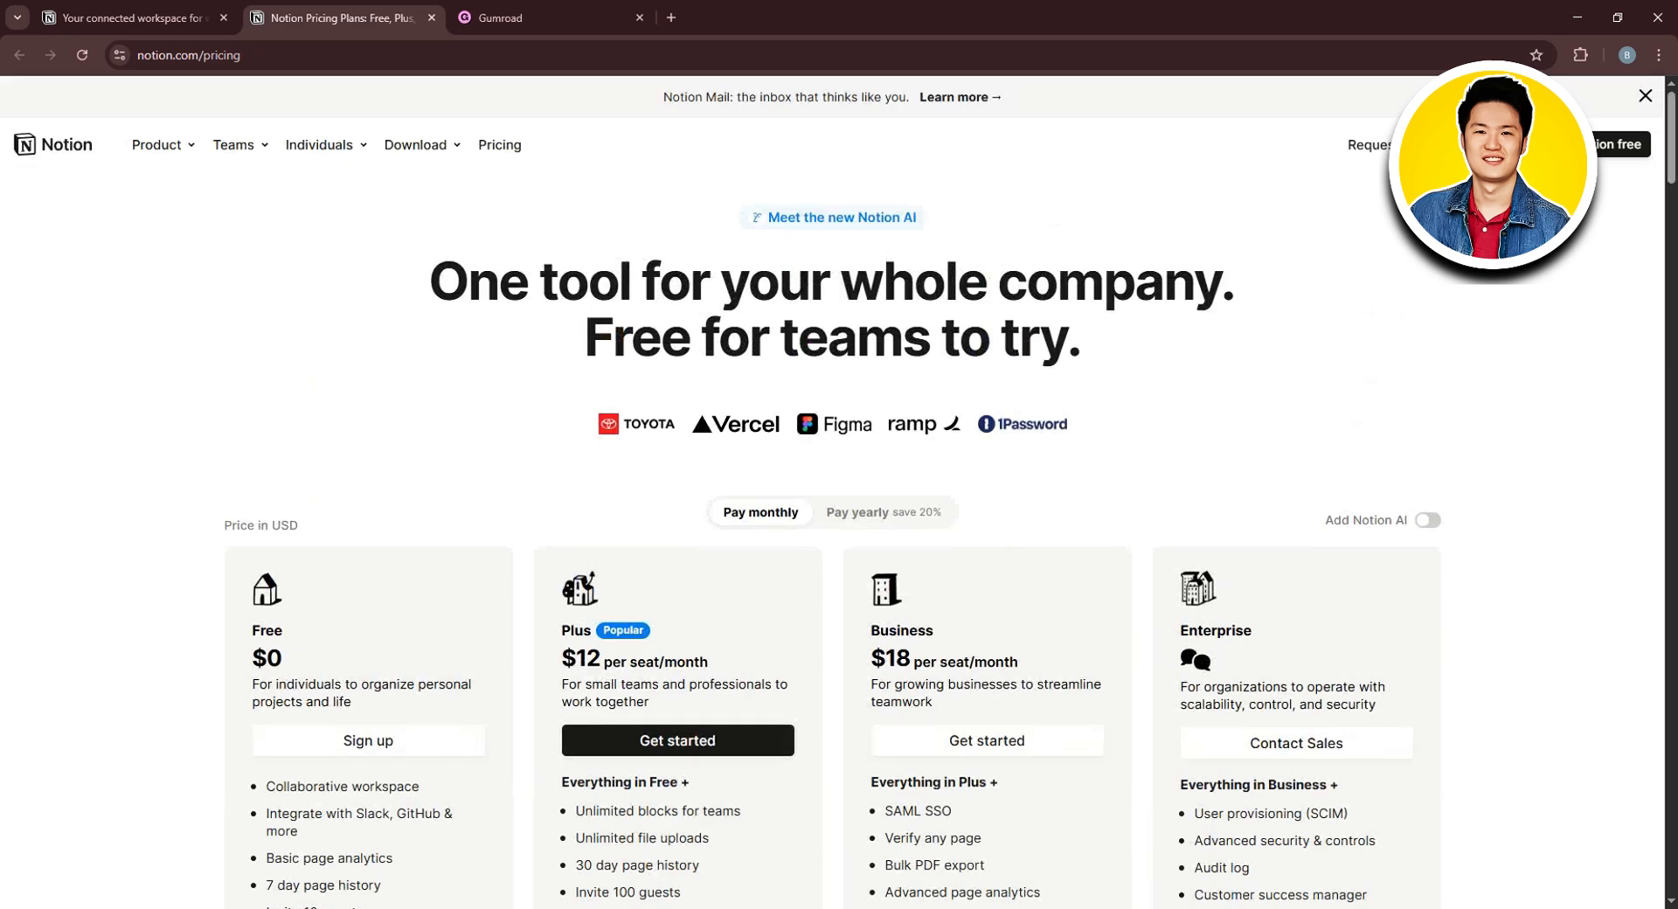
Enter the Notion workspace and create a new private page titled "Weekly Planner"
click(1491, 145)
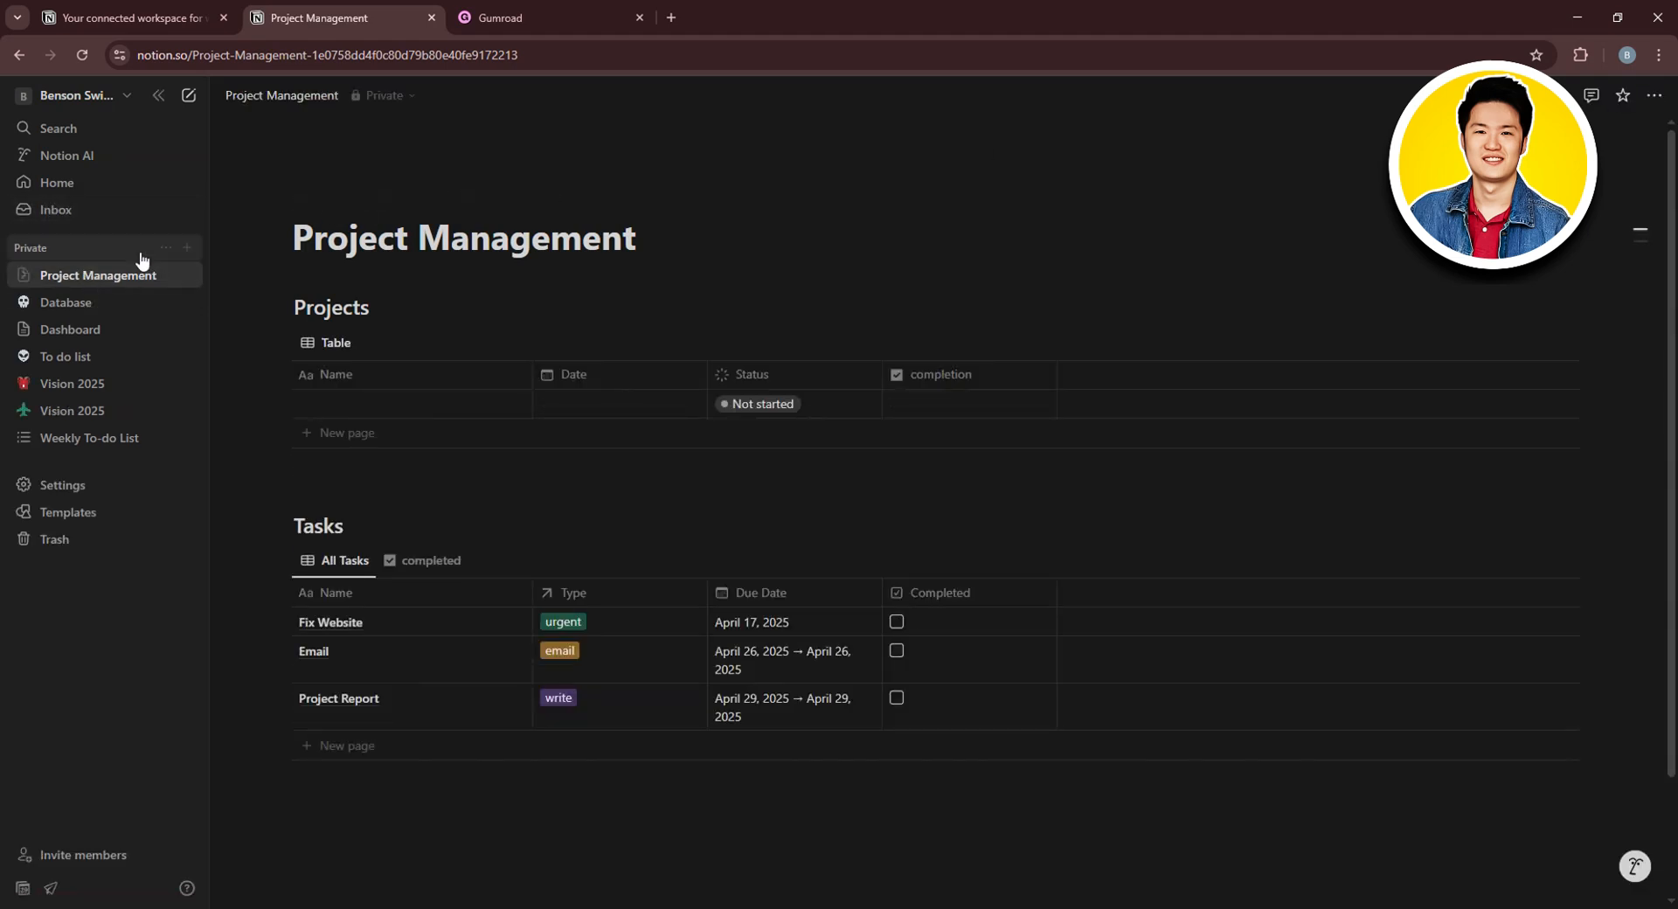
click(188, 249)
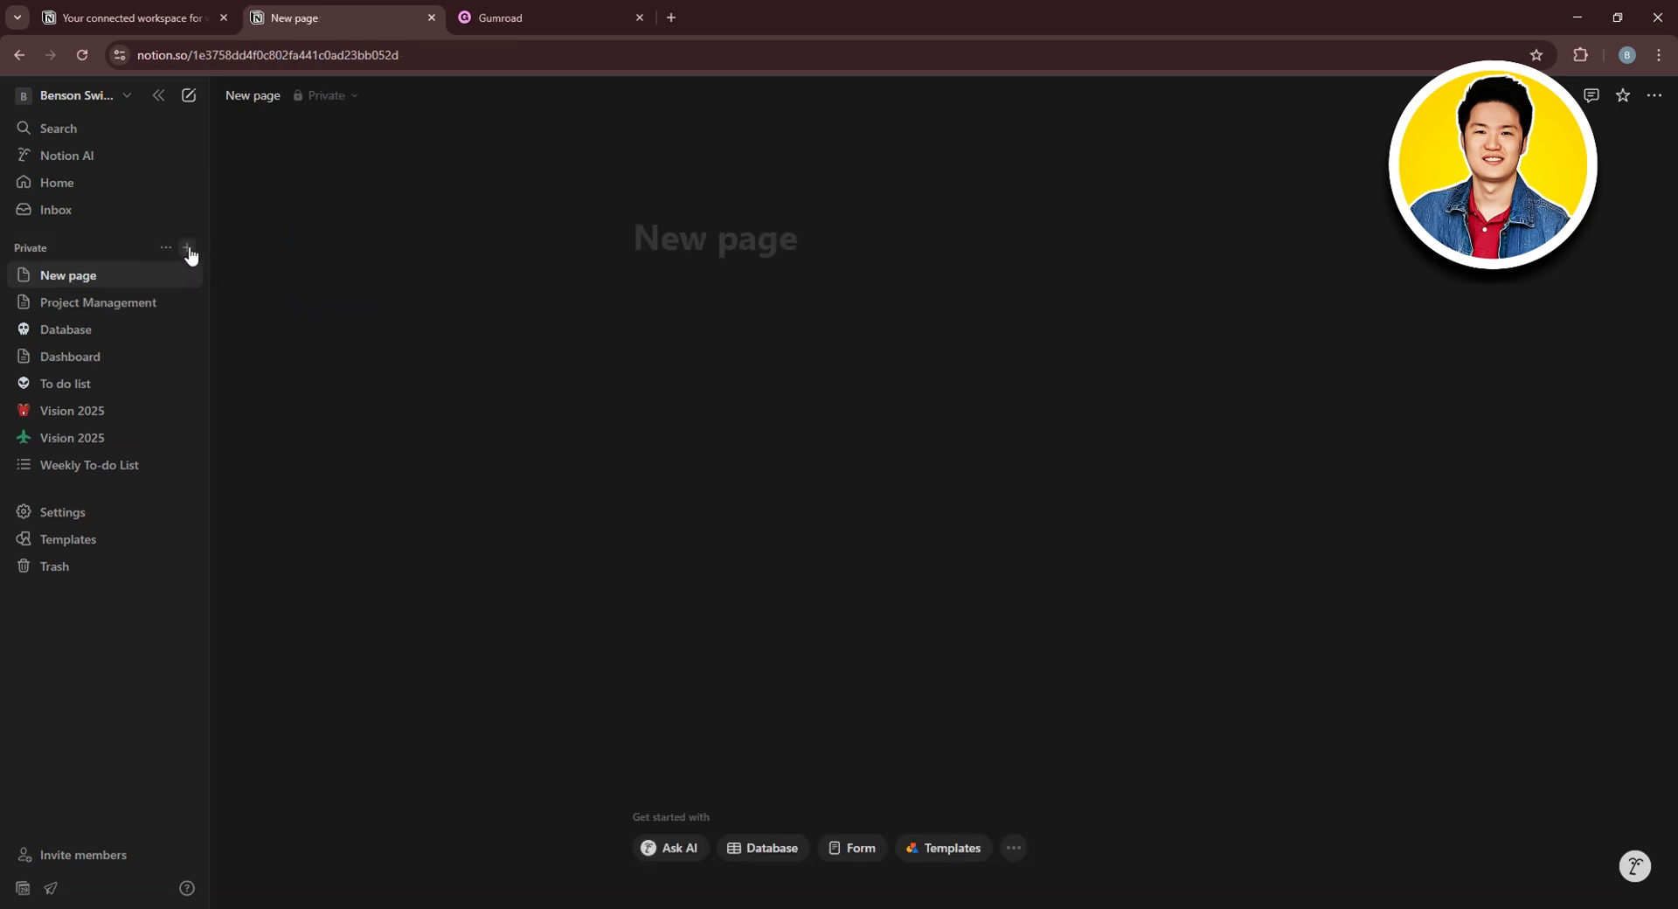
text(We)
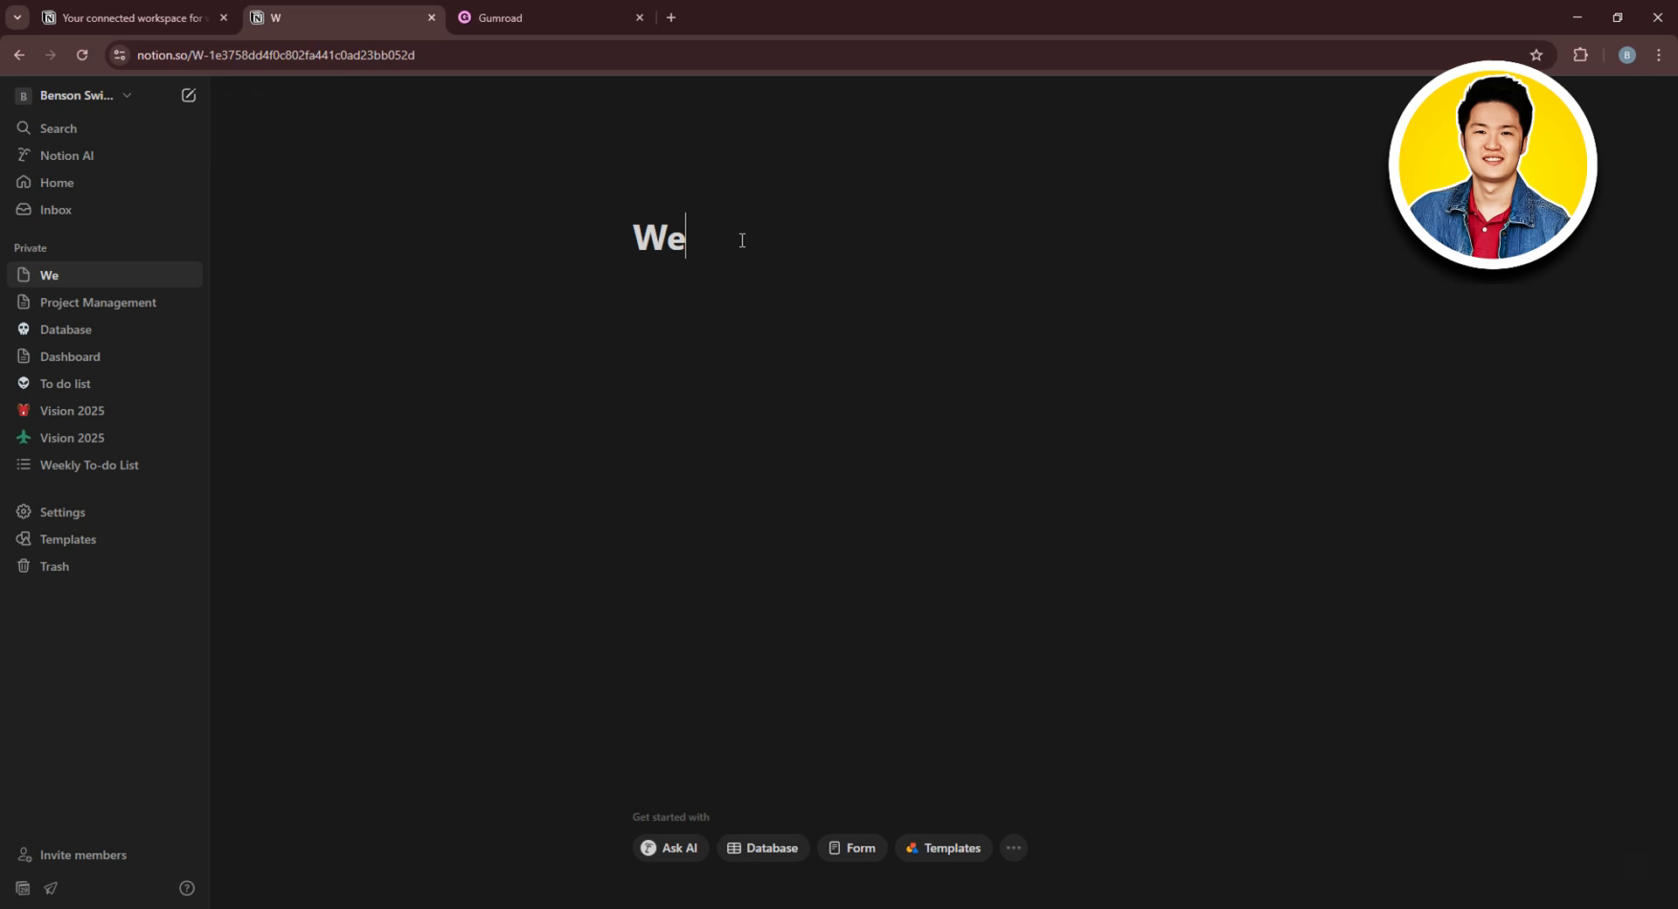
text(ekly )
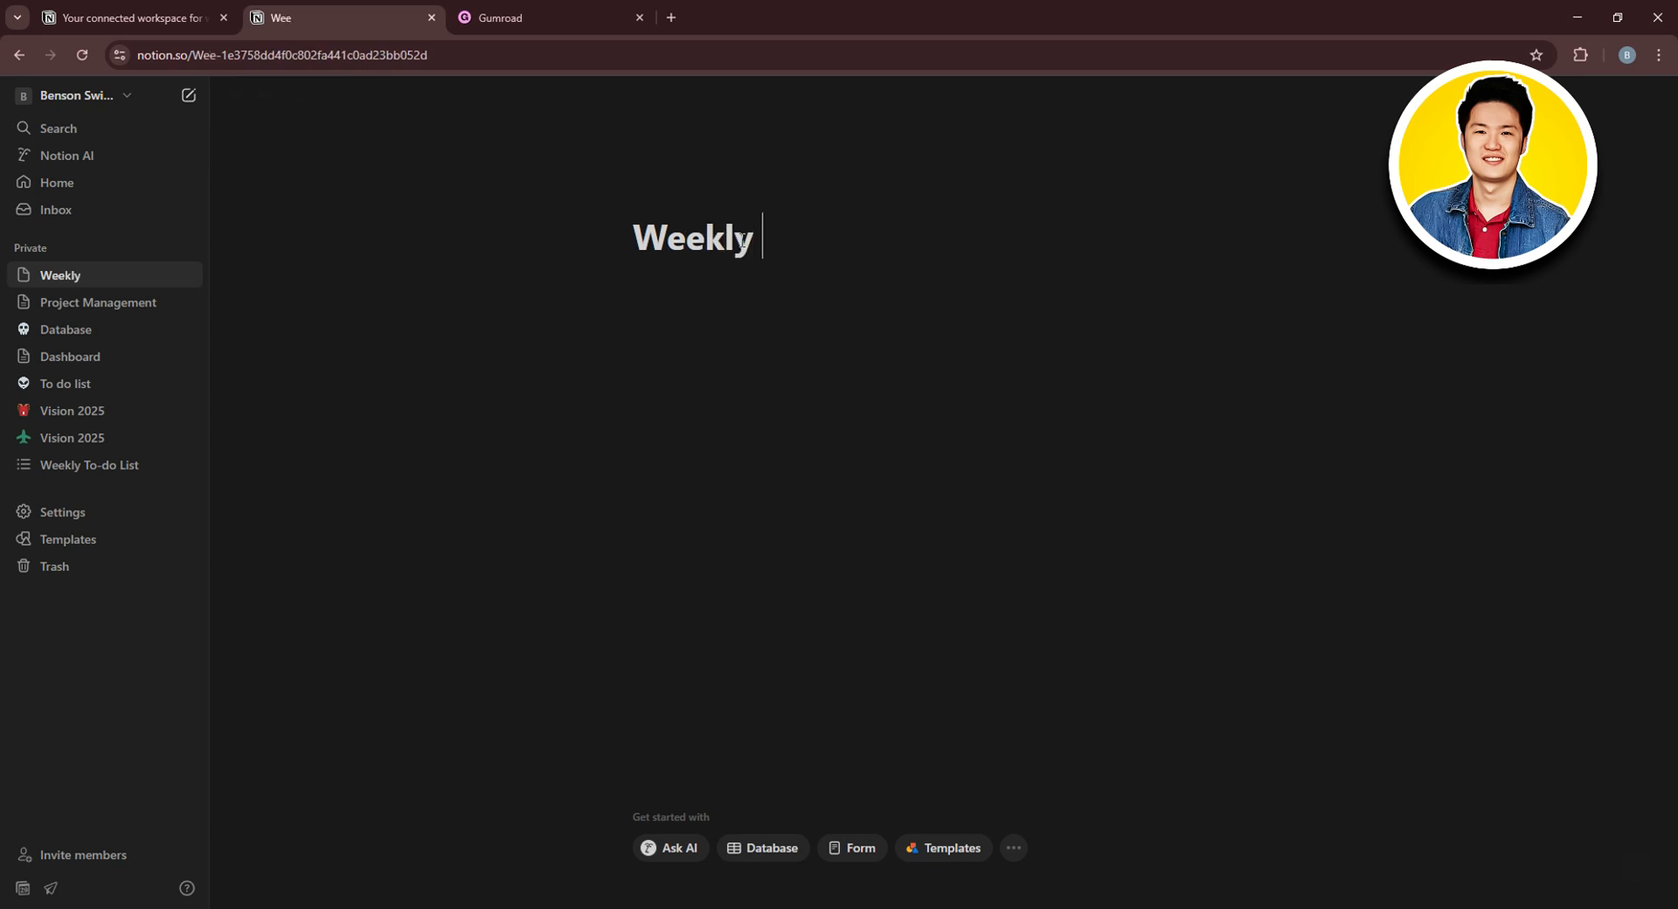
text(Planner)
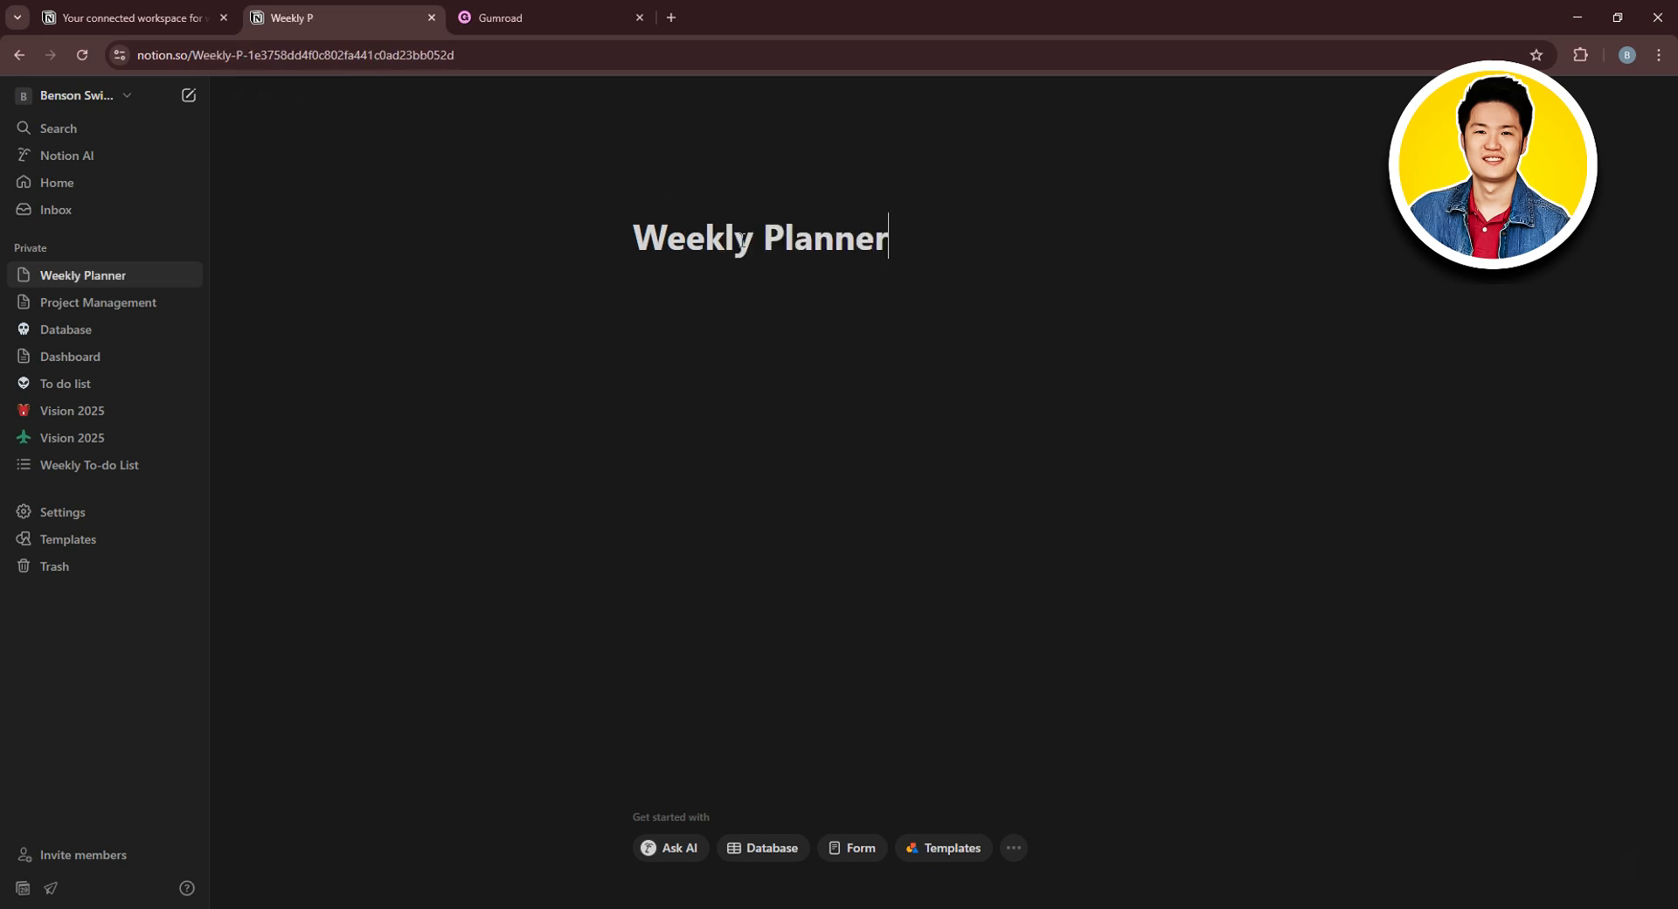
Write "Business" and "Health" as text lines in the page body, with a blank line between them
key(Return)
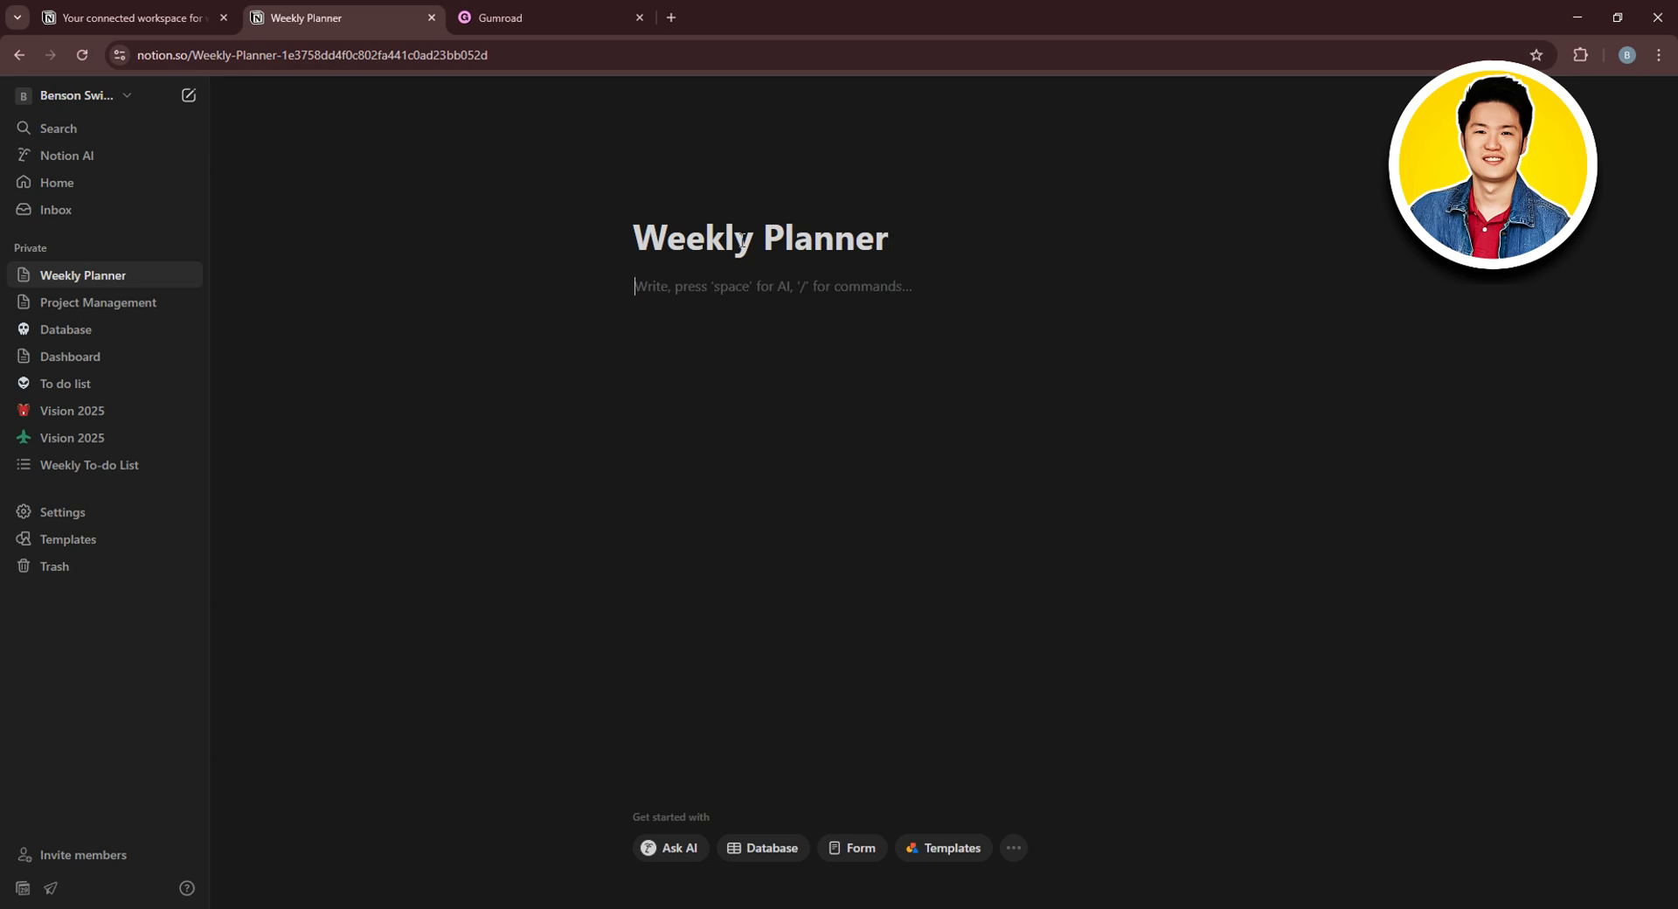
text(Busi)
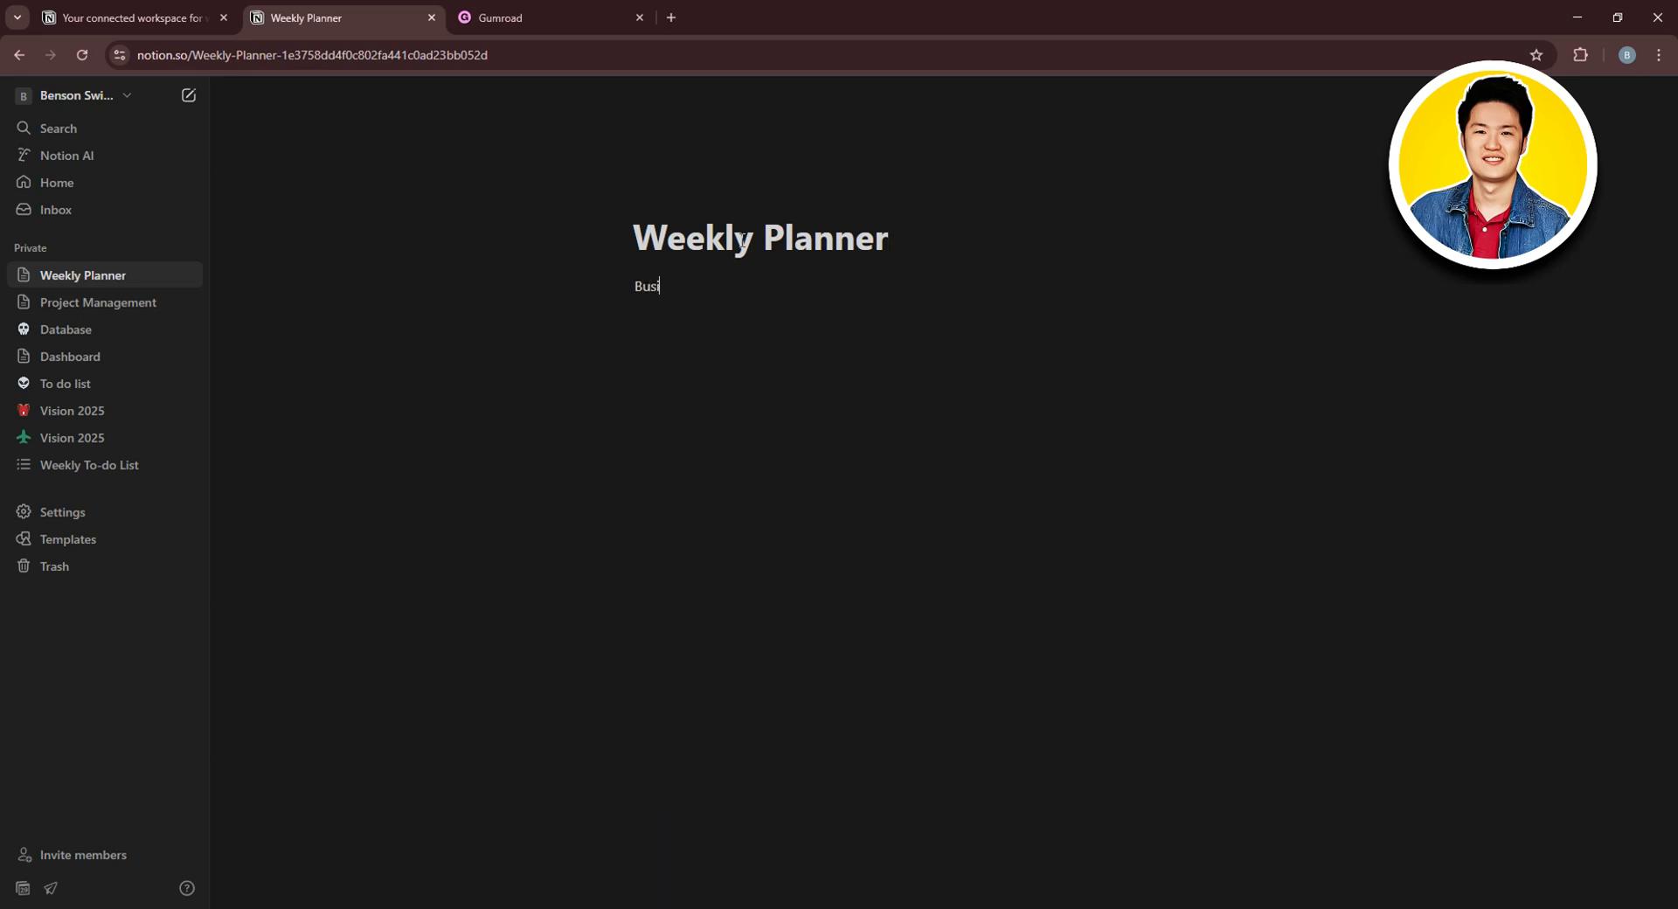
text(ness)
key(Return)
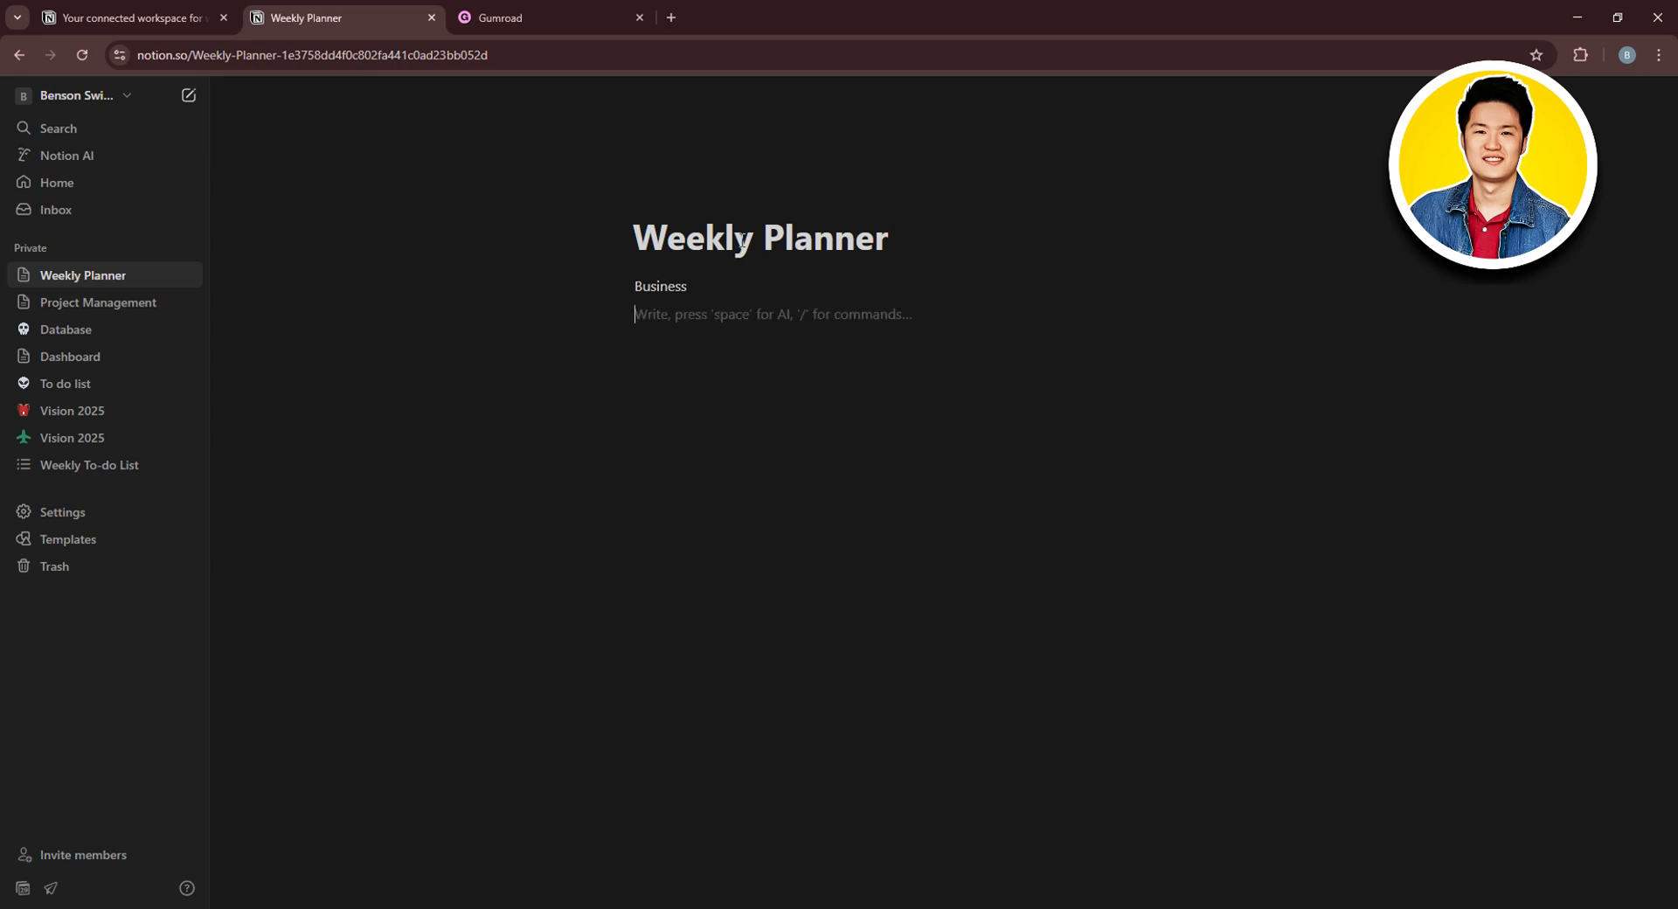
key(Return)
text(Health)
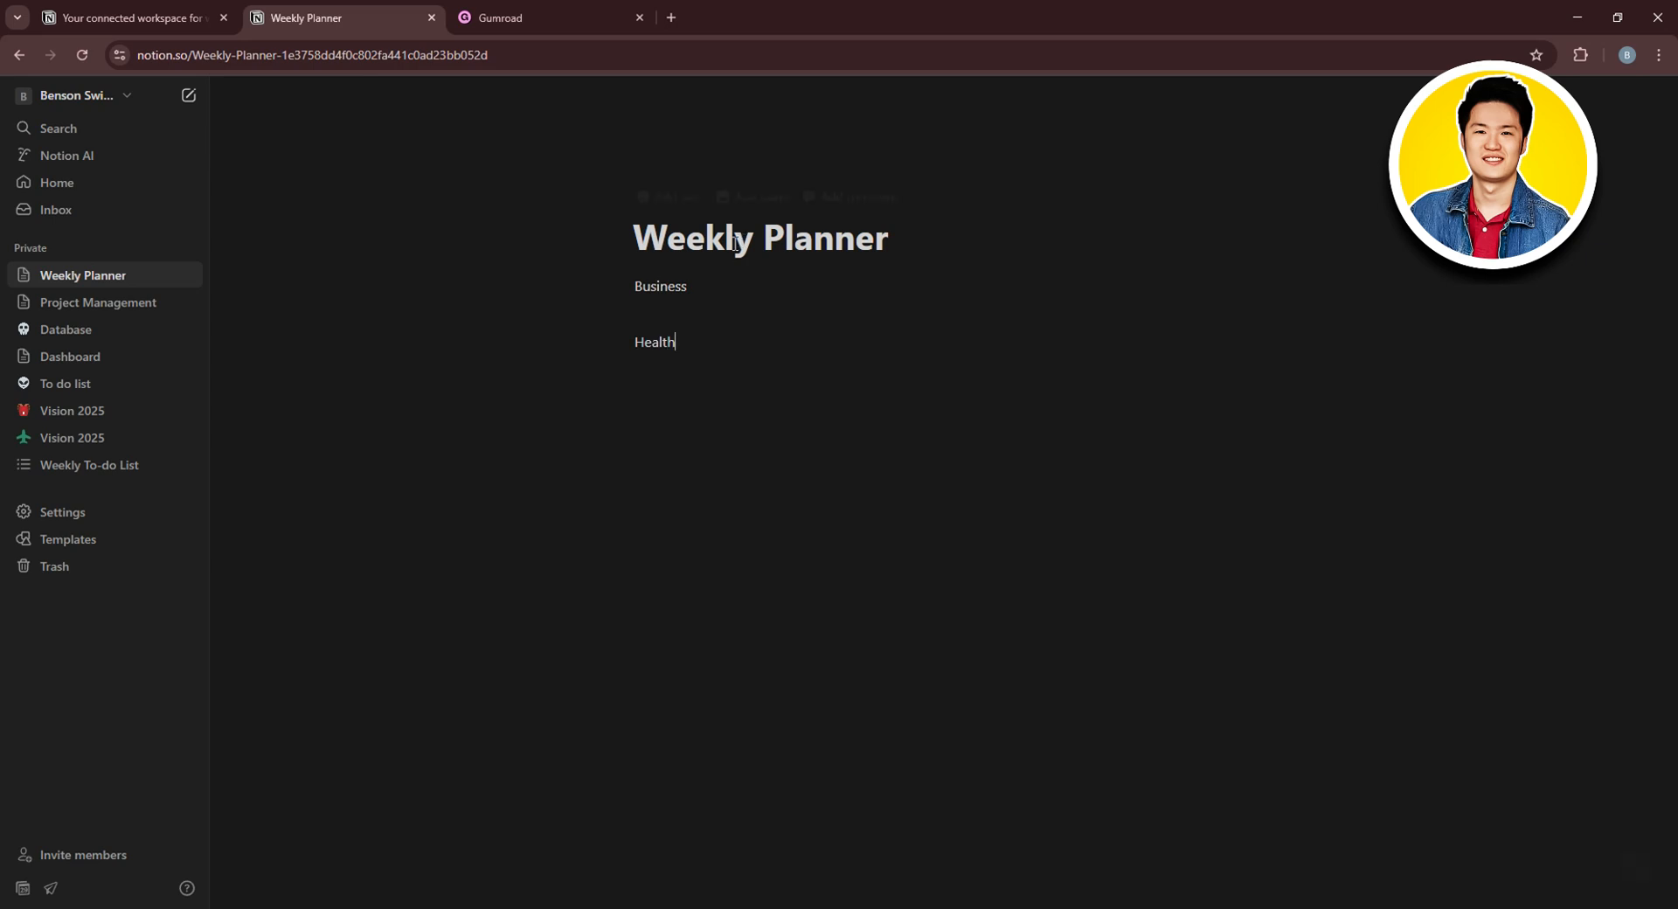
Turn the "Business" line into a Heading 2
double_click(670, 289)
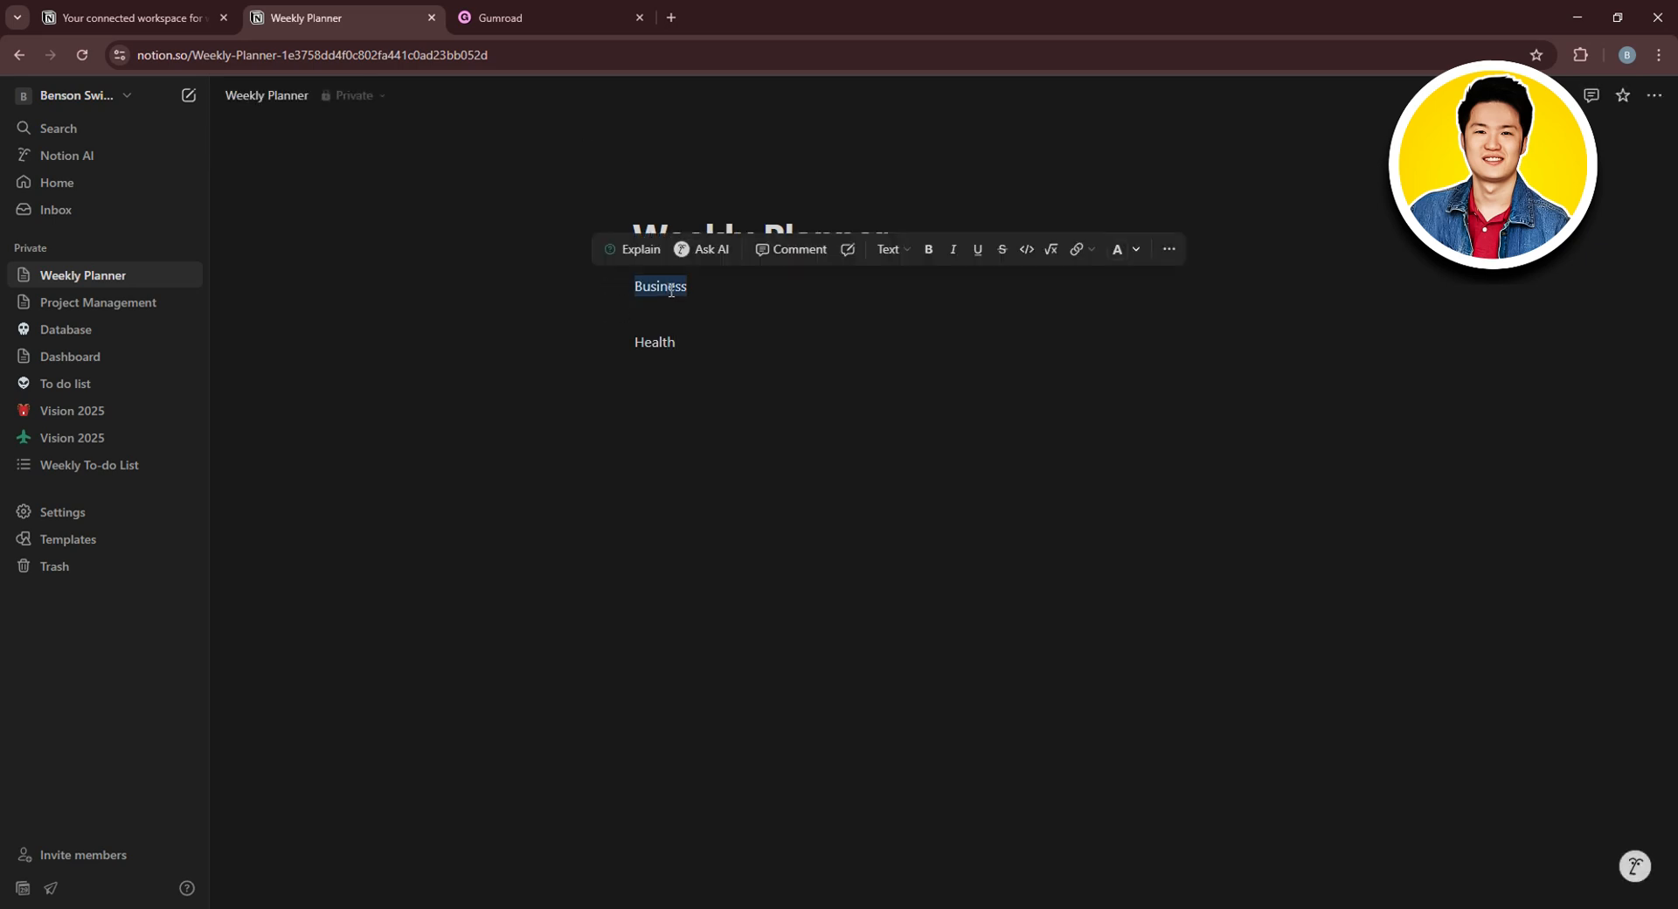
right_click(671, 291)
click(589, 312)
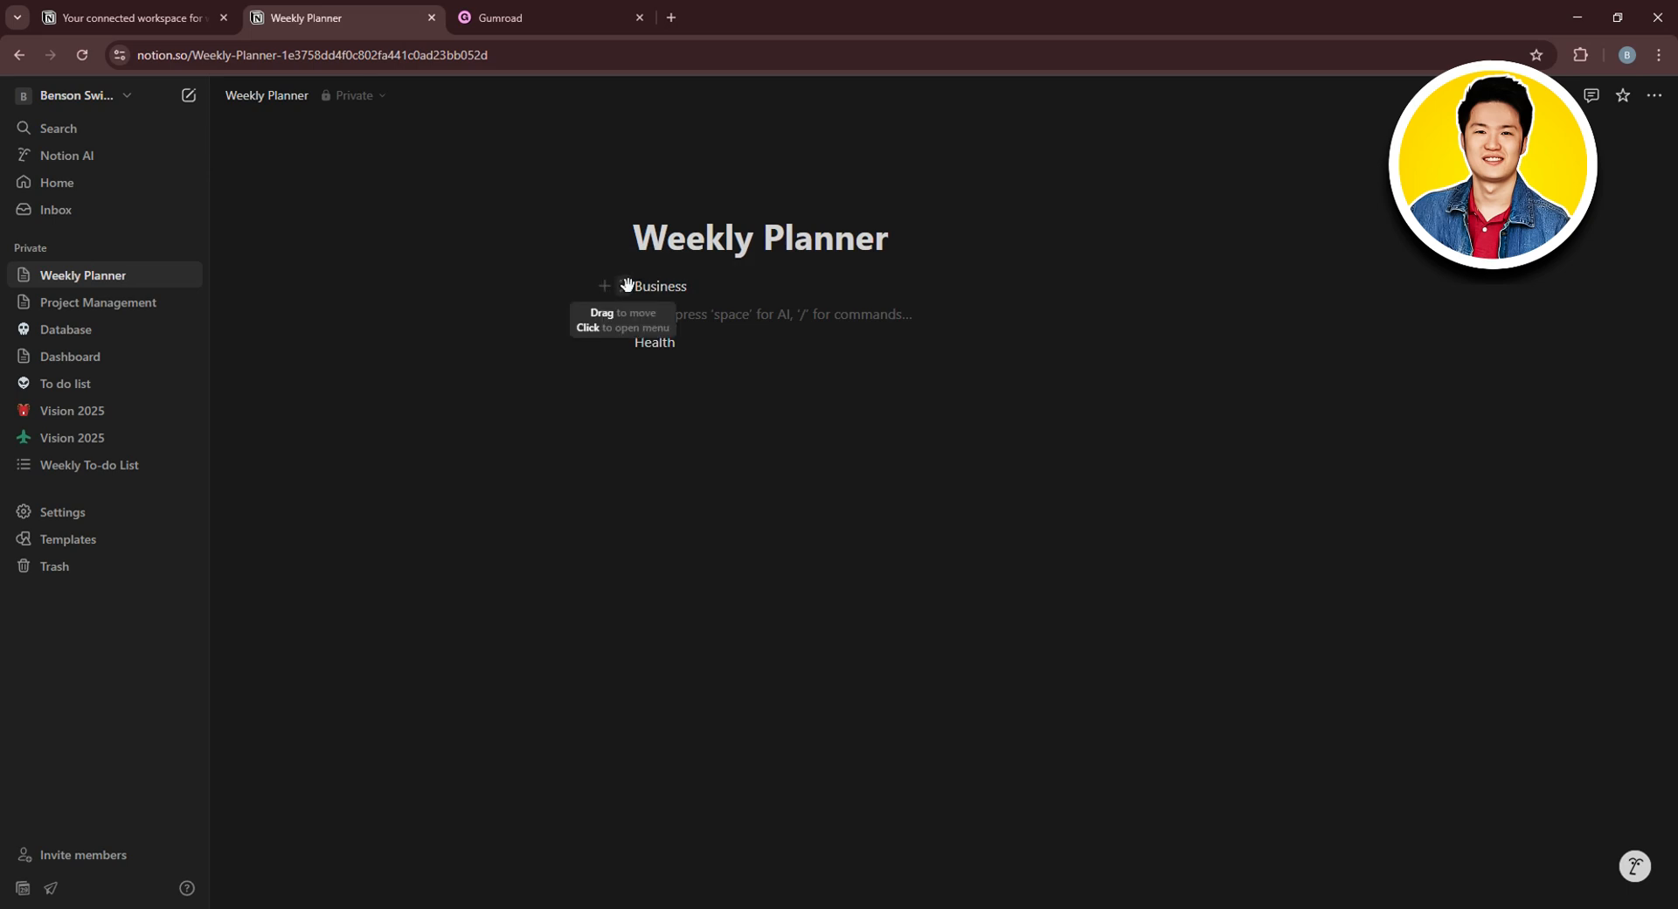
click(622, 286)
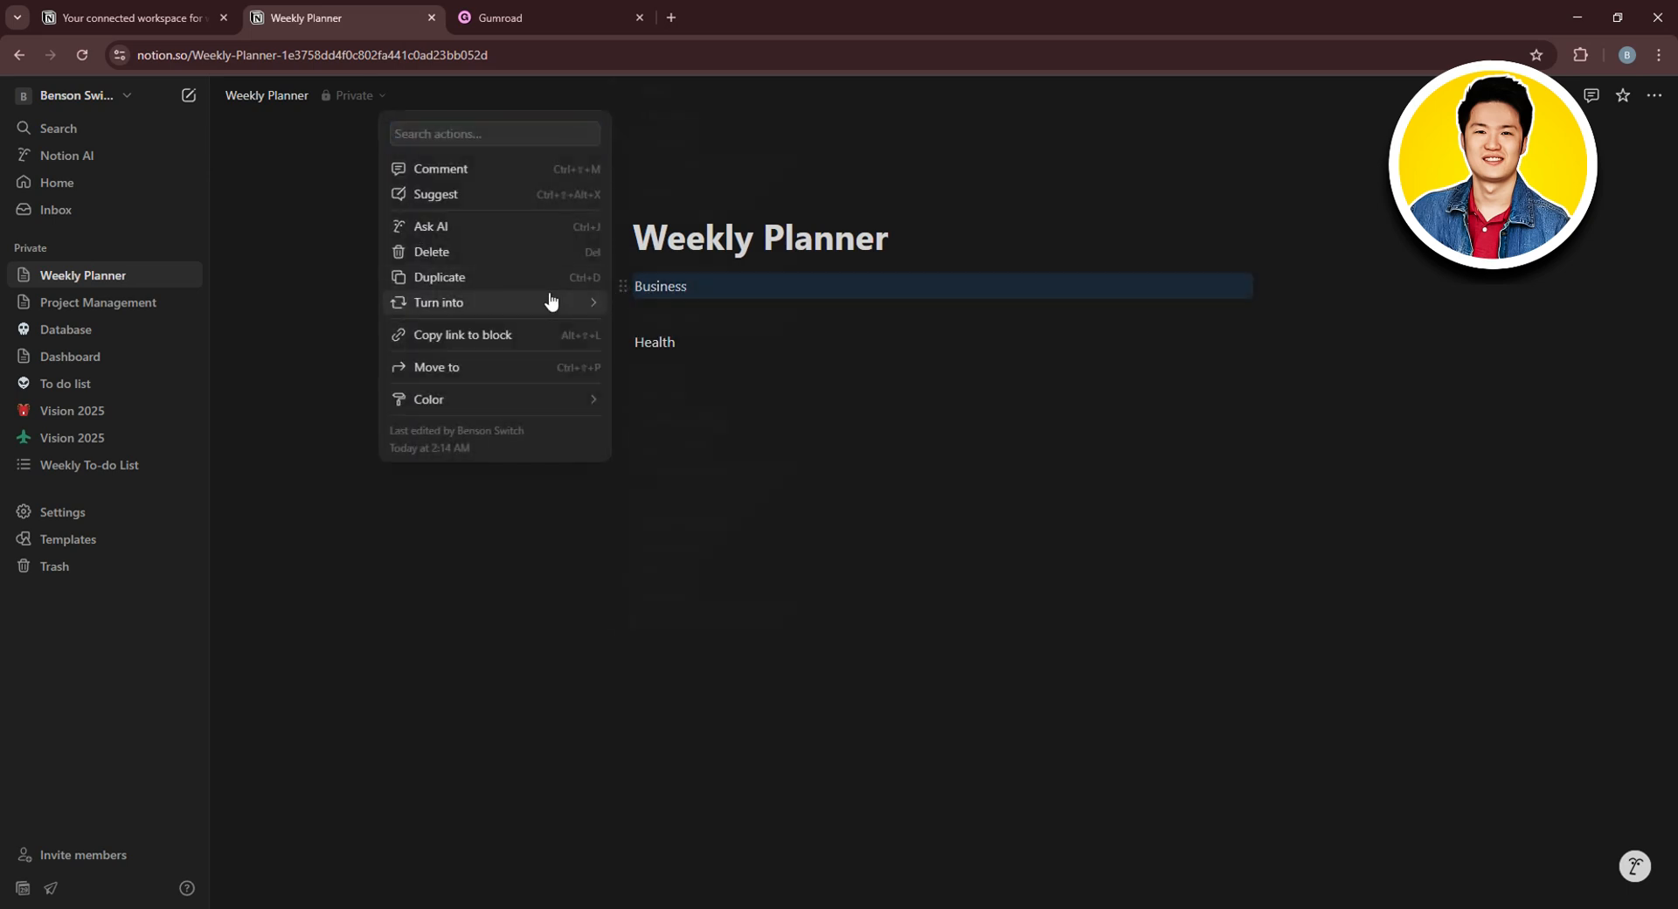
mouse_move(546, 313)
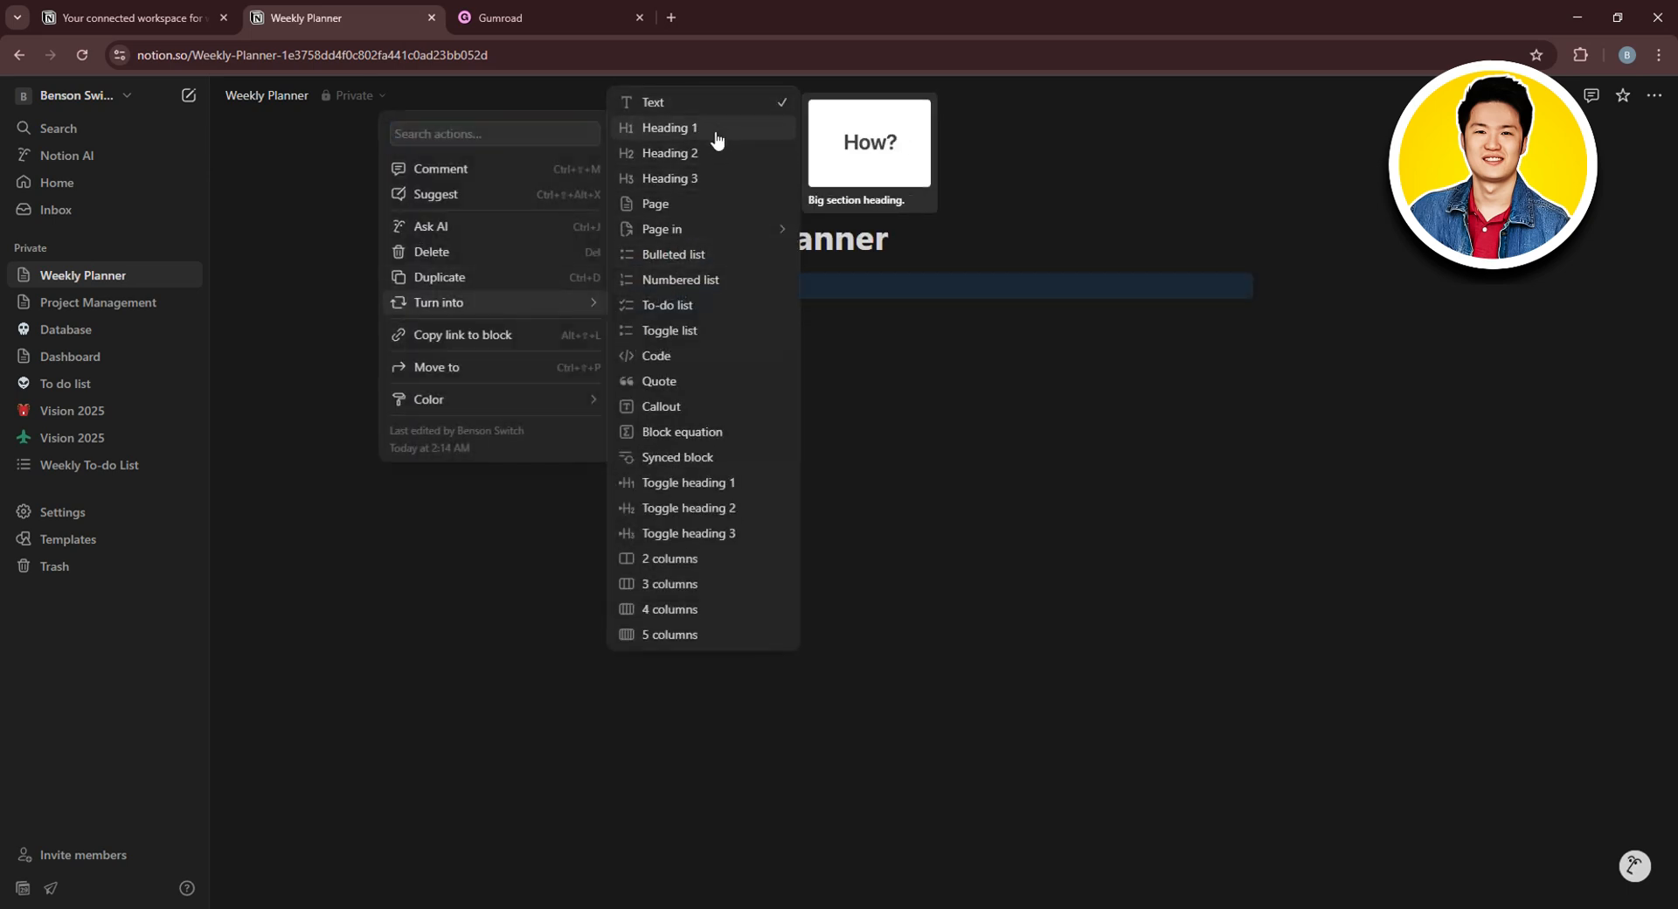
click(673, 156)
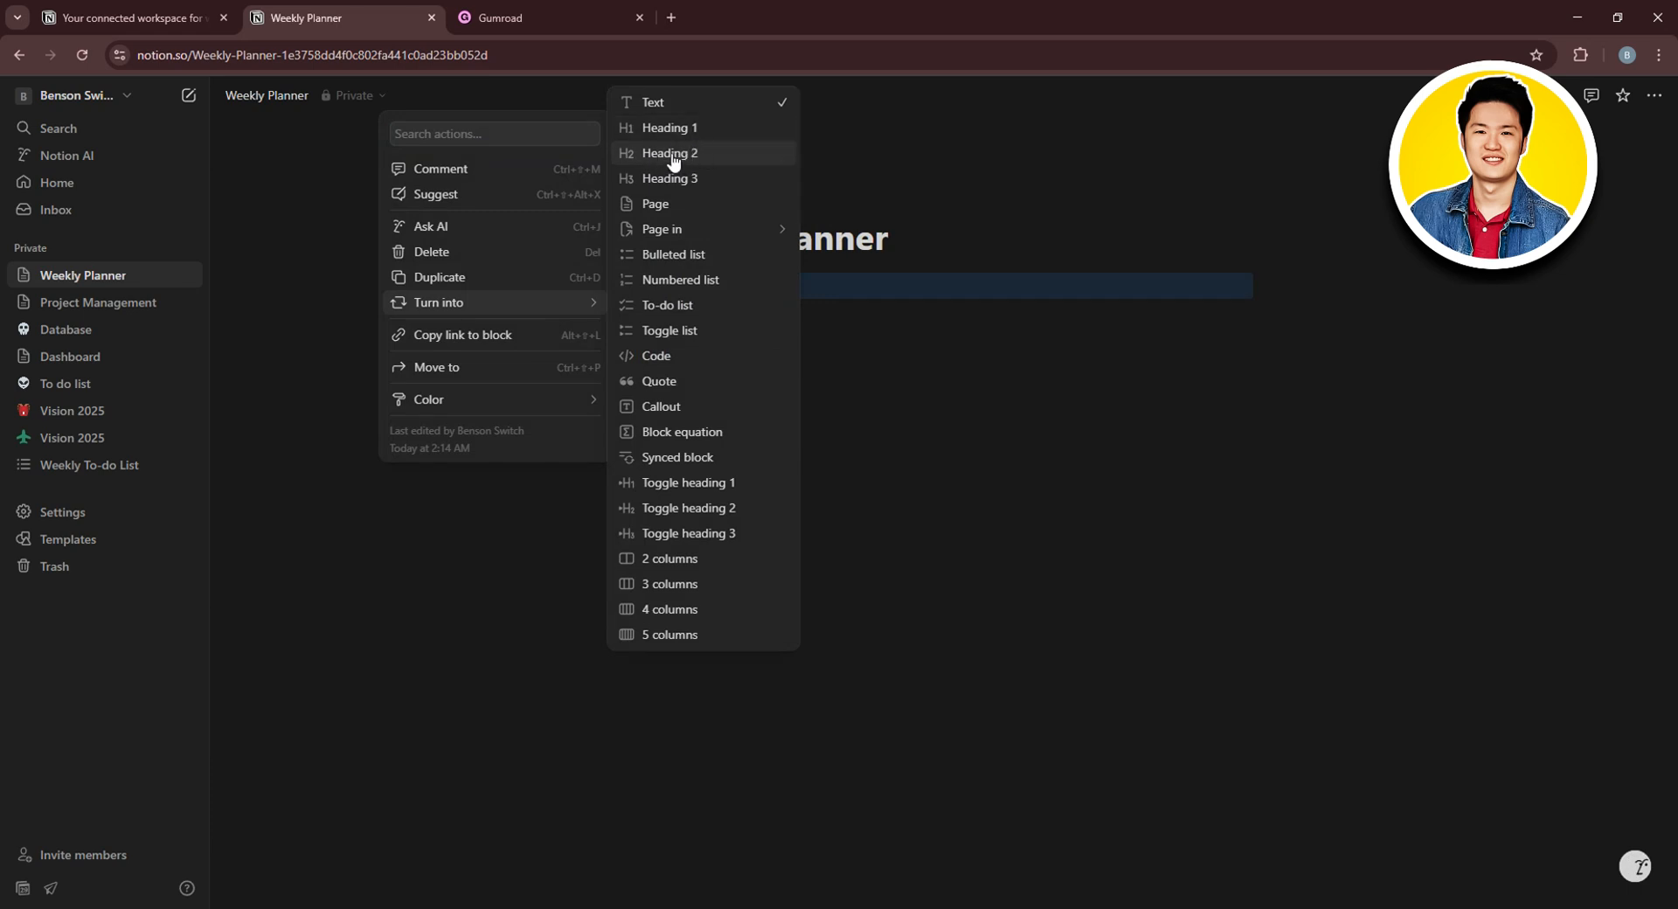
Turn the "Health" line into a Heading 2 and delete the blank line above it
click(621, 369)
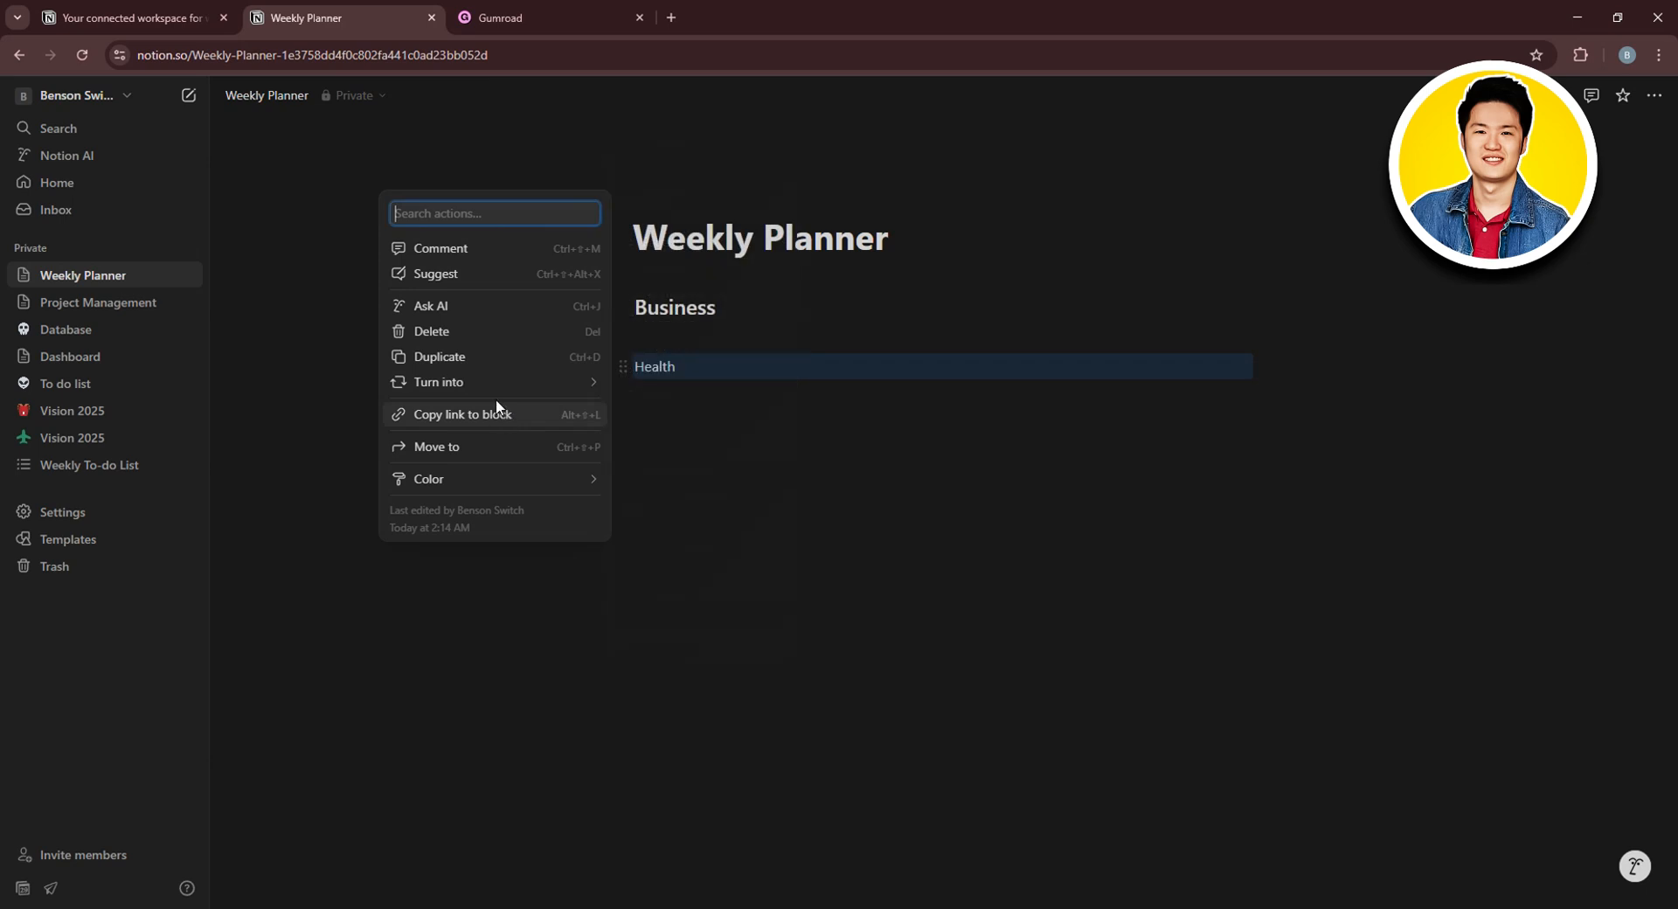
mouse_move(500, 383)
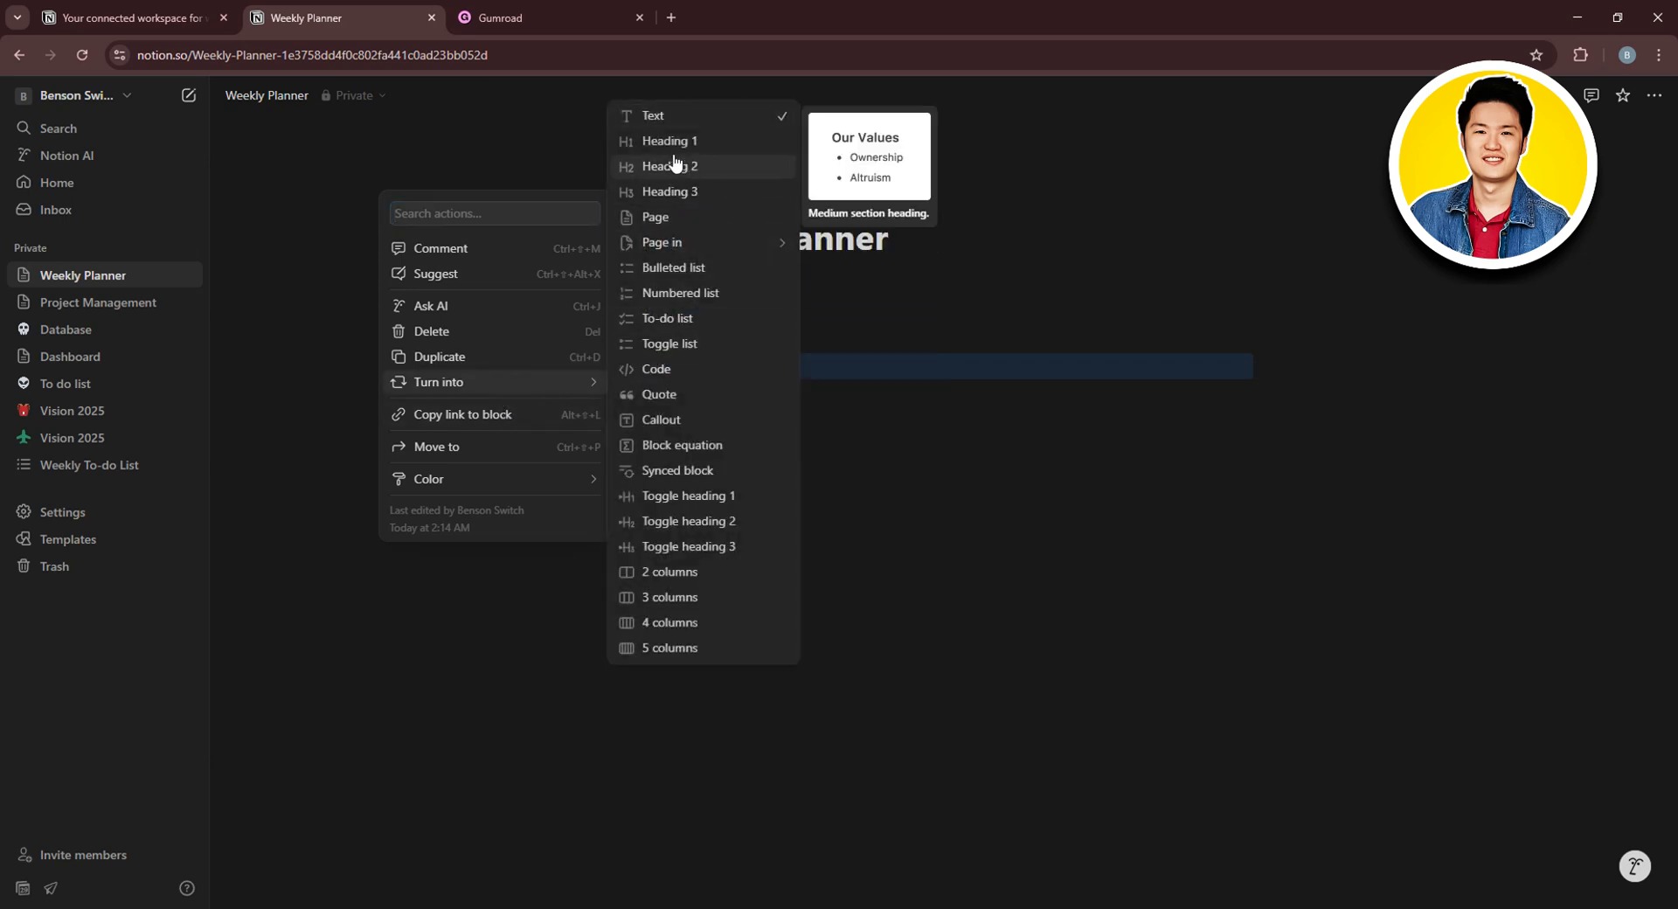
click(651, 168)
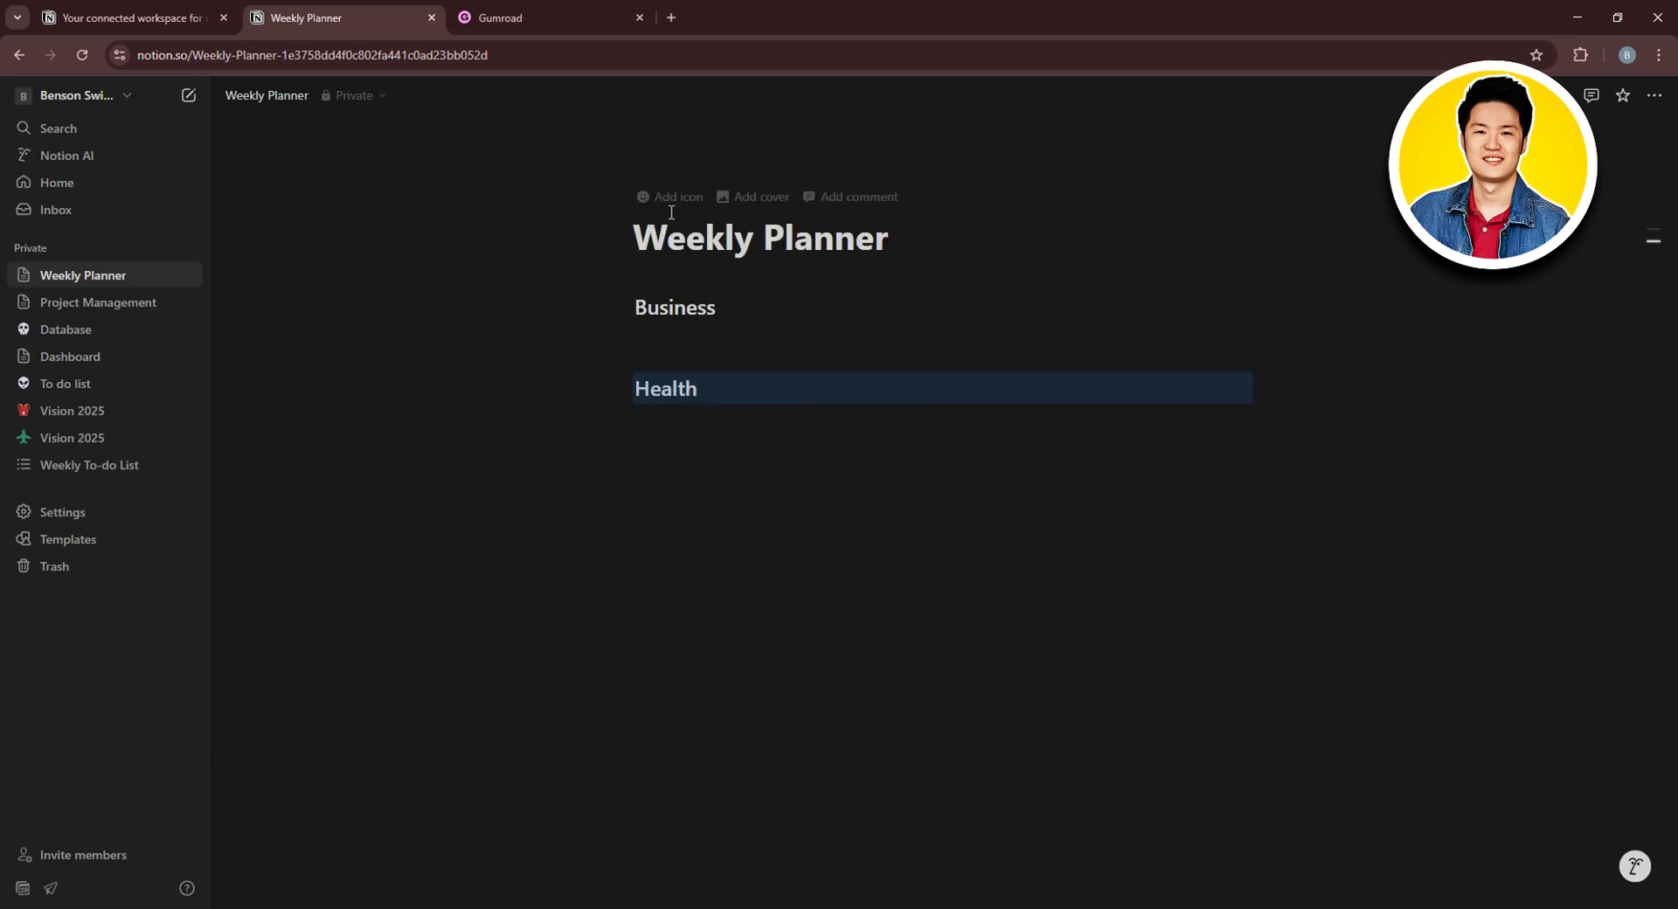
click(818, 341)
key(BackSpace)
Add a "Personal" Heading 2 below Health and move it into a second column beside Business
click(725, 365)
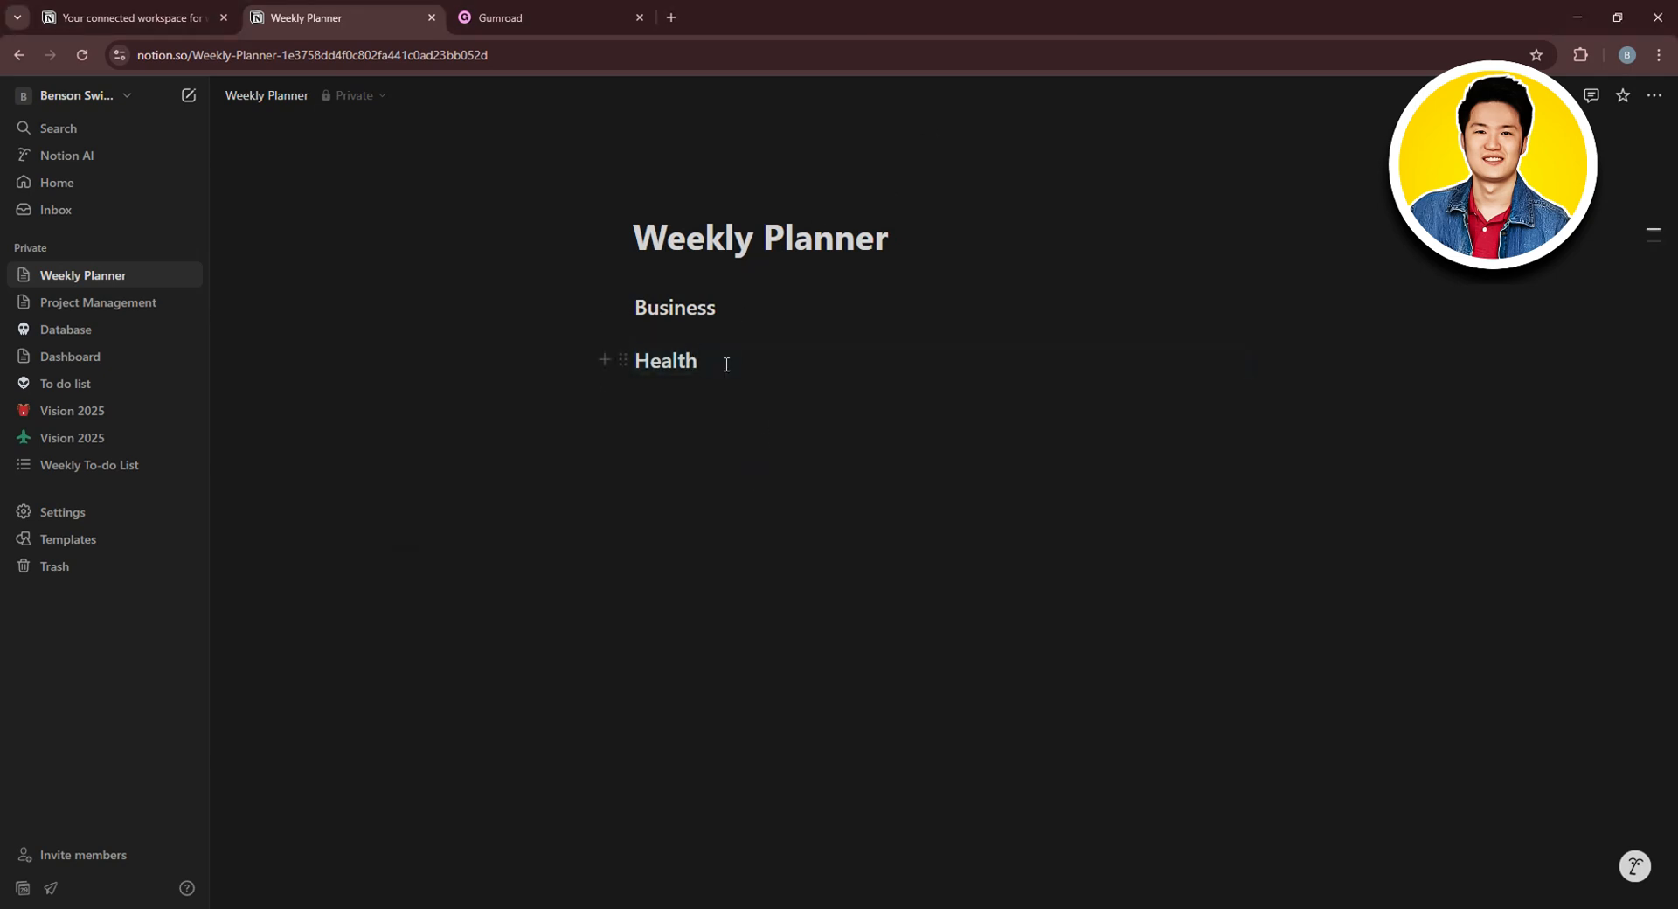
key(Return)
text(Pe)
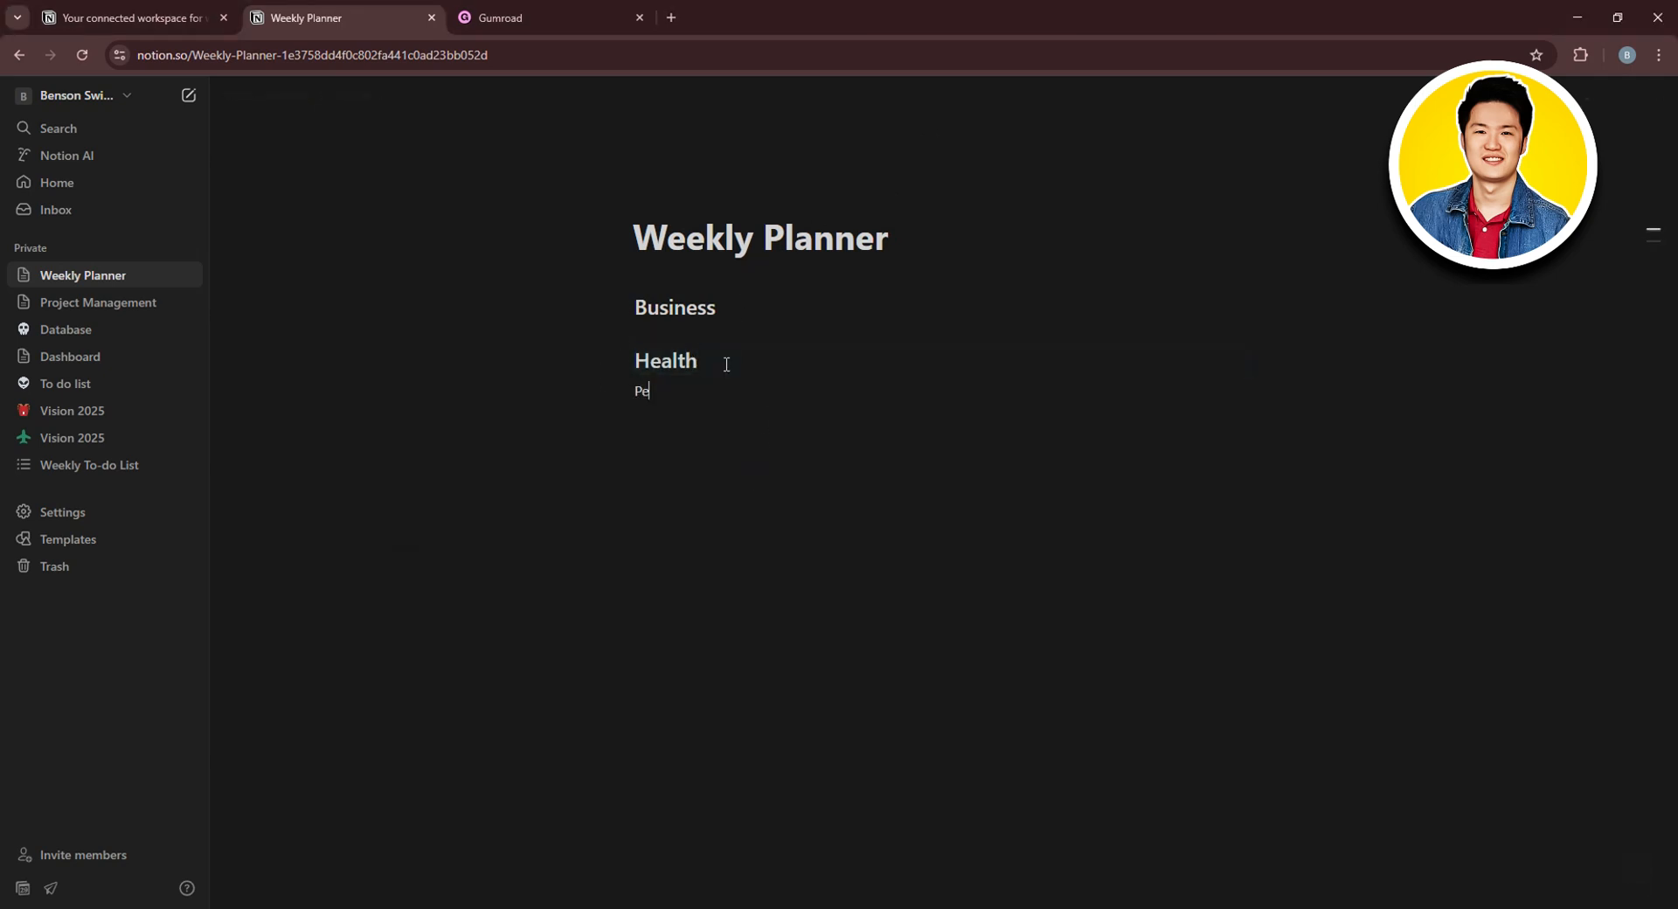
text(rsonal)
click(624, 391)
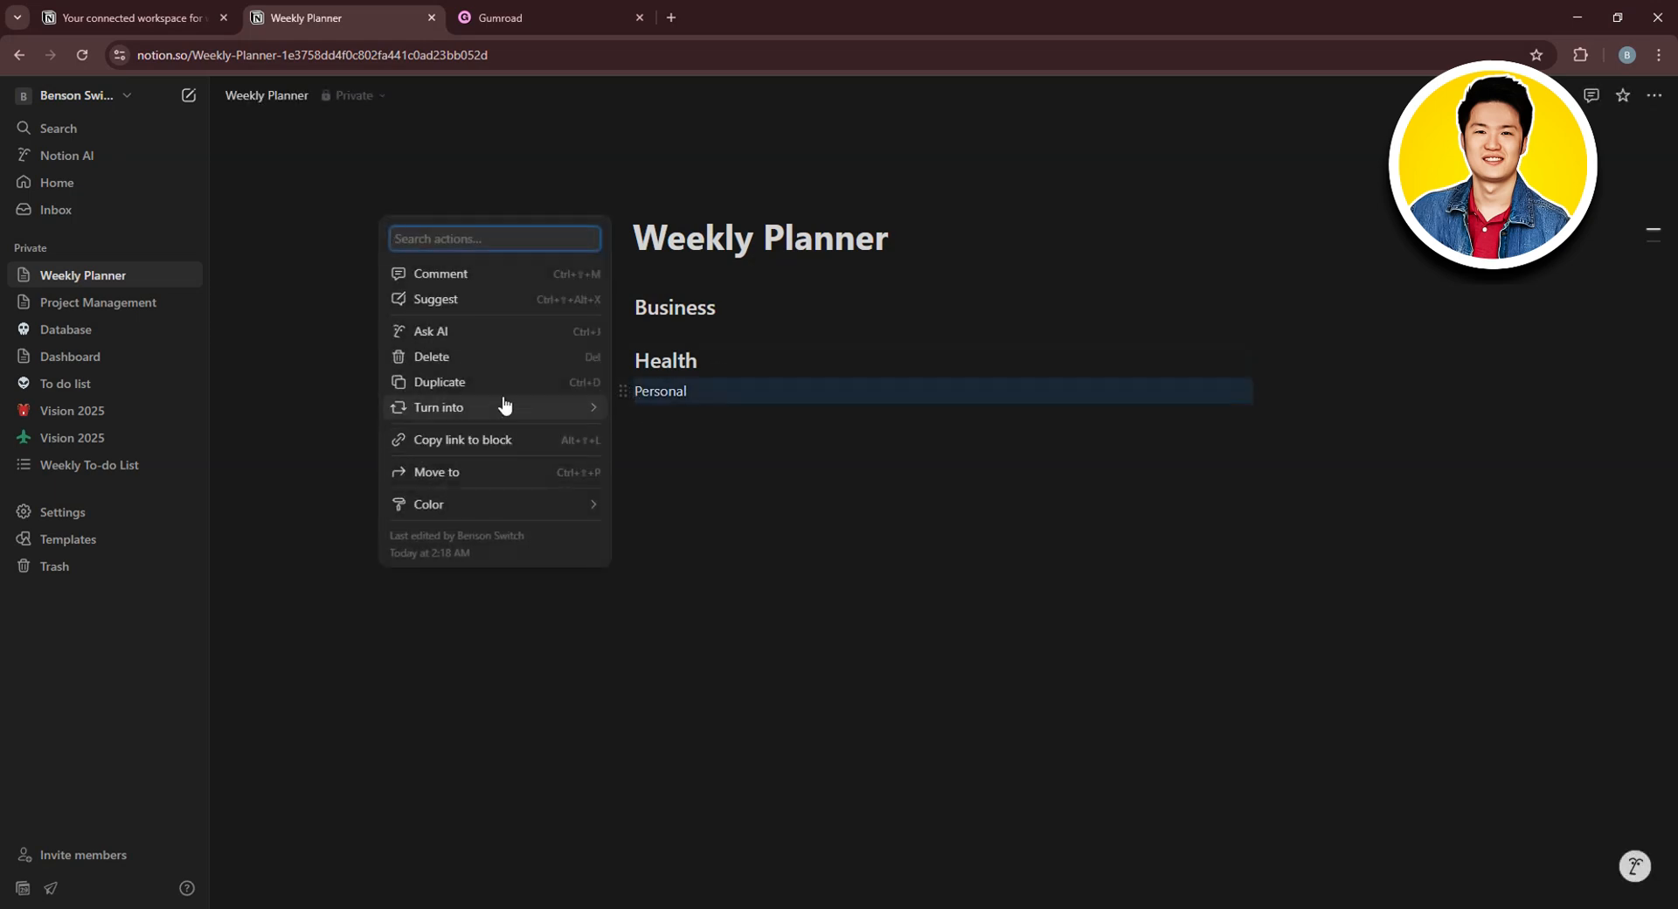
mouse_move(543, 413)
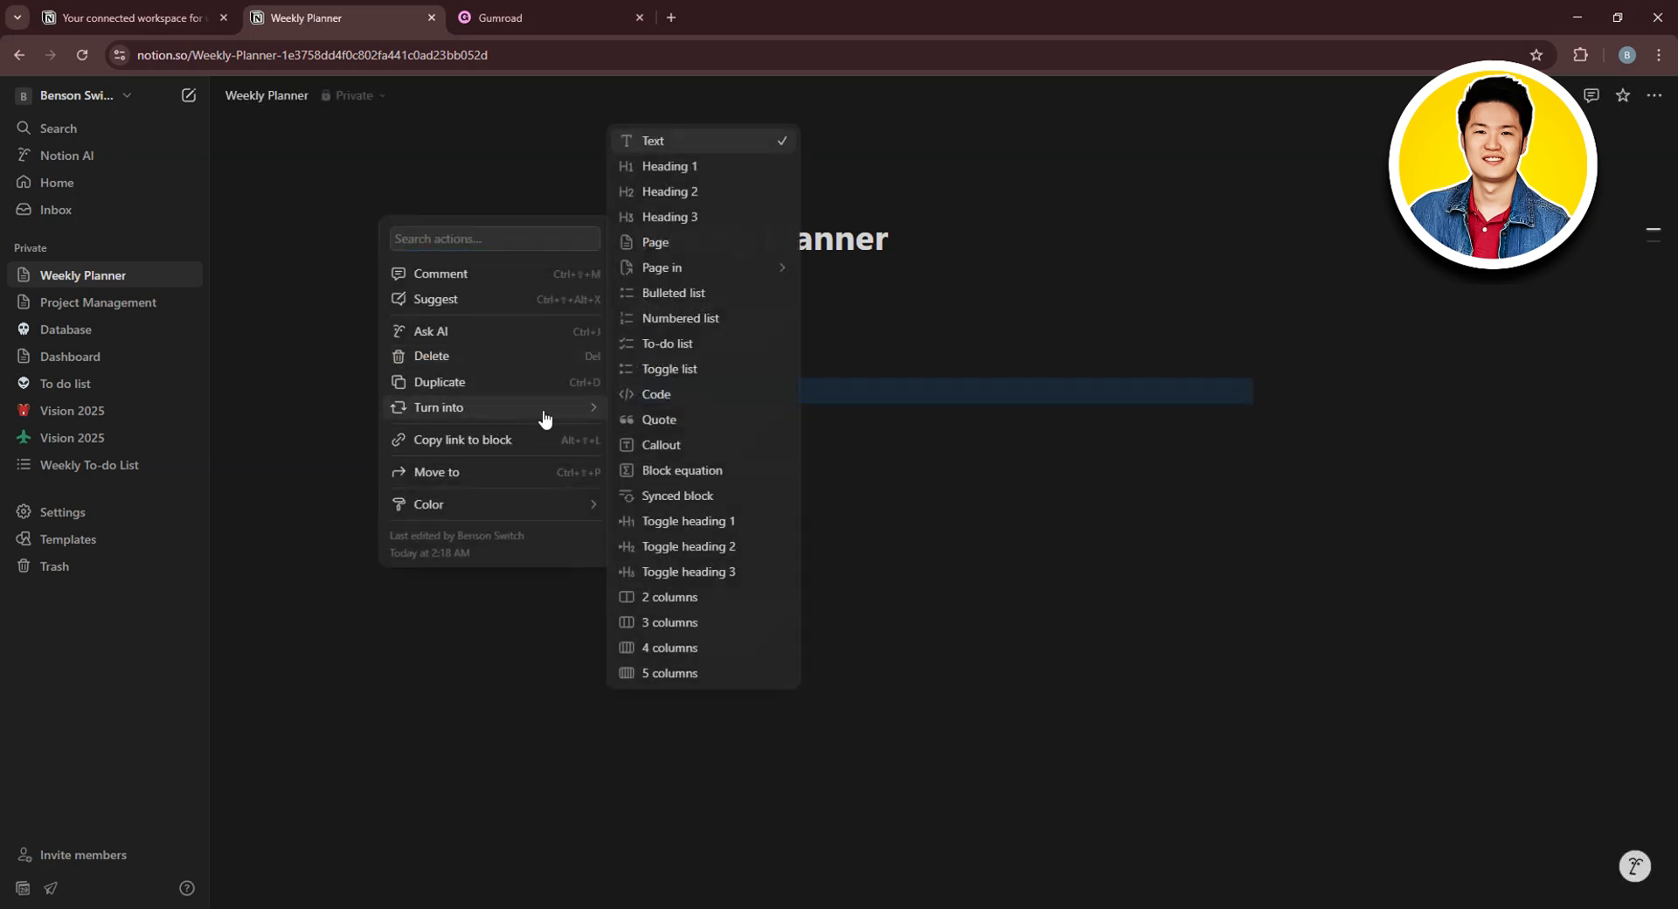
click(658, 194)
mouse_move(618, 412)
mouse_down()
mouse_move(873, 337)
mouse_move(1143, 307)
mouse_move(1274, 313)
mouse_up()
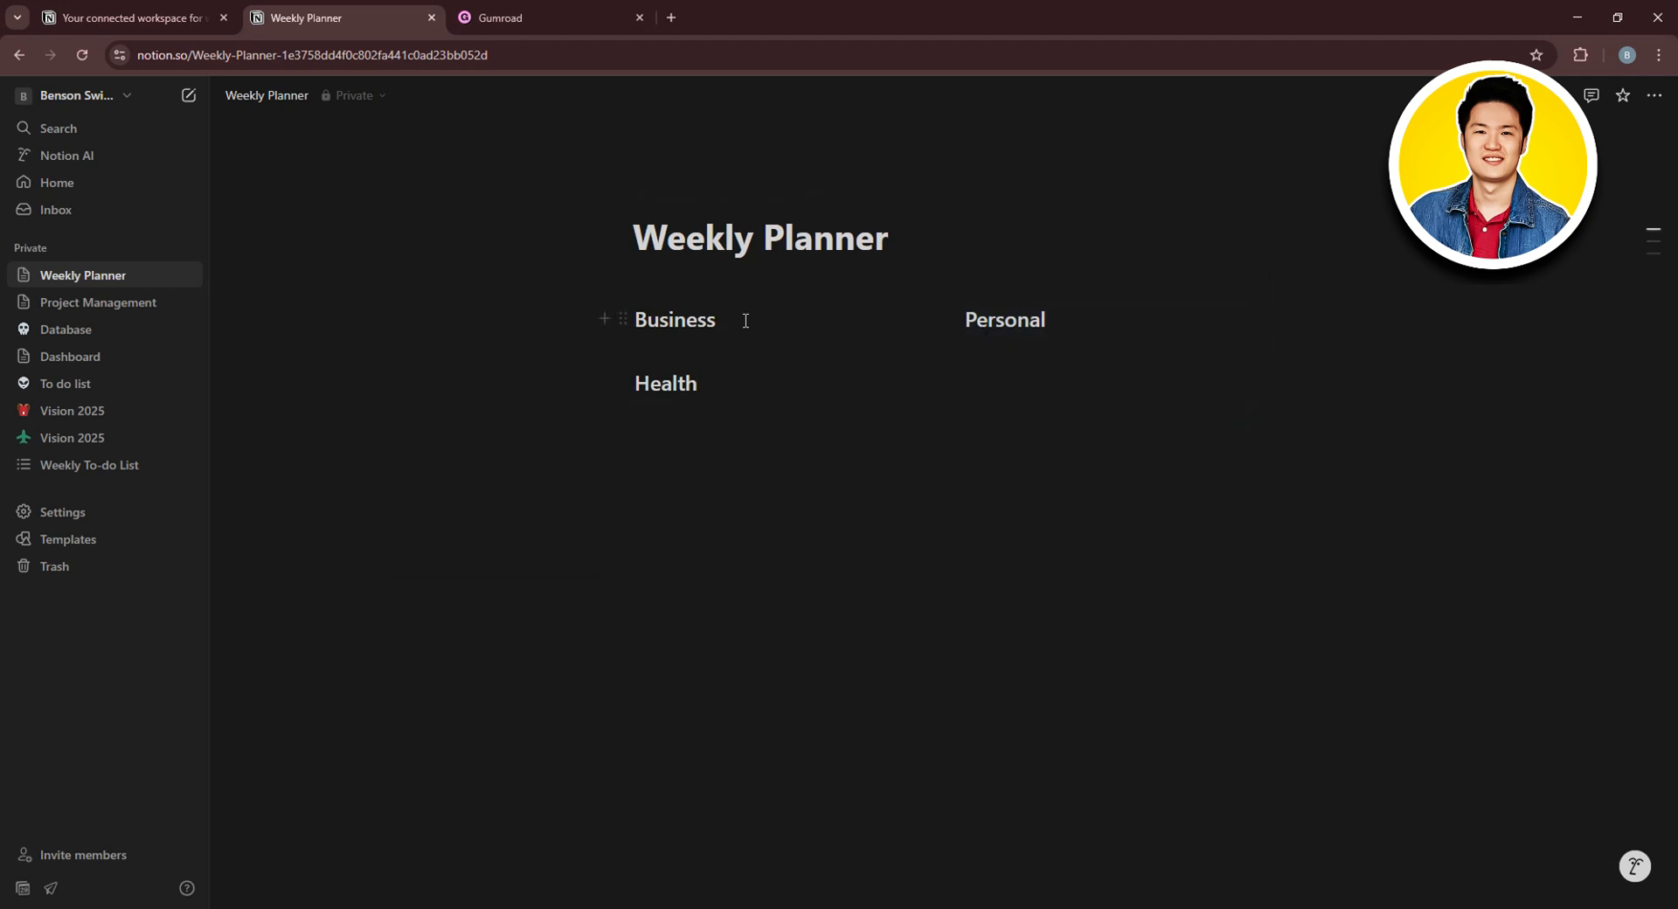
Add the line "Business Acoounting" under the Business heading and turn it into a page
click(718, 326)
key(Return)
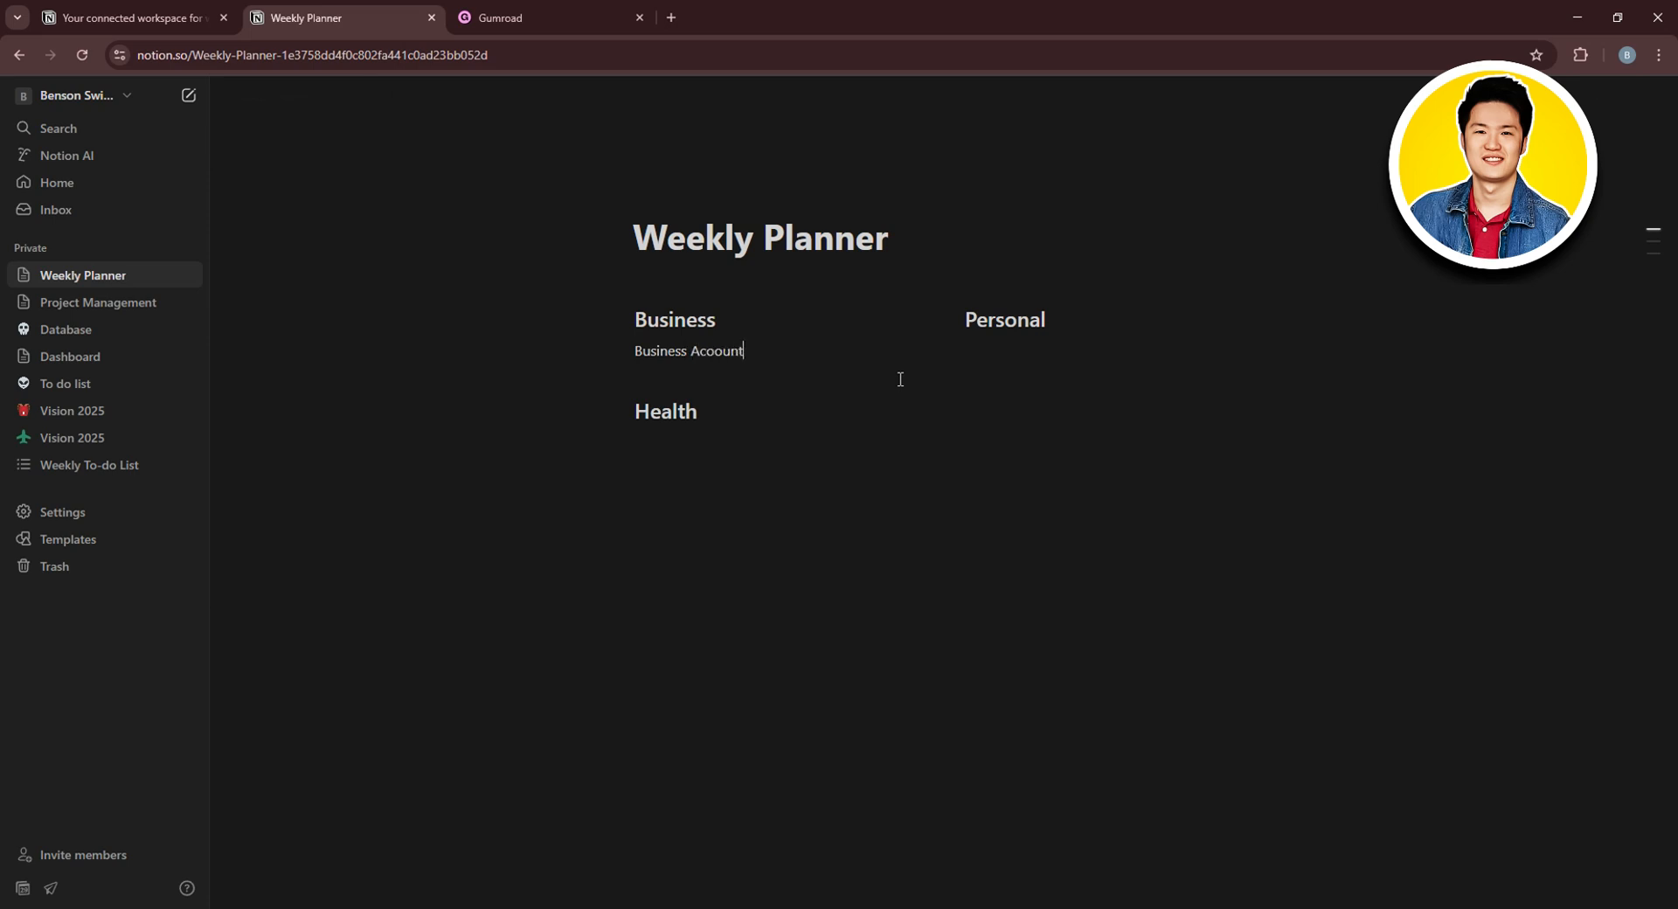
text(Business Acoounting)
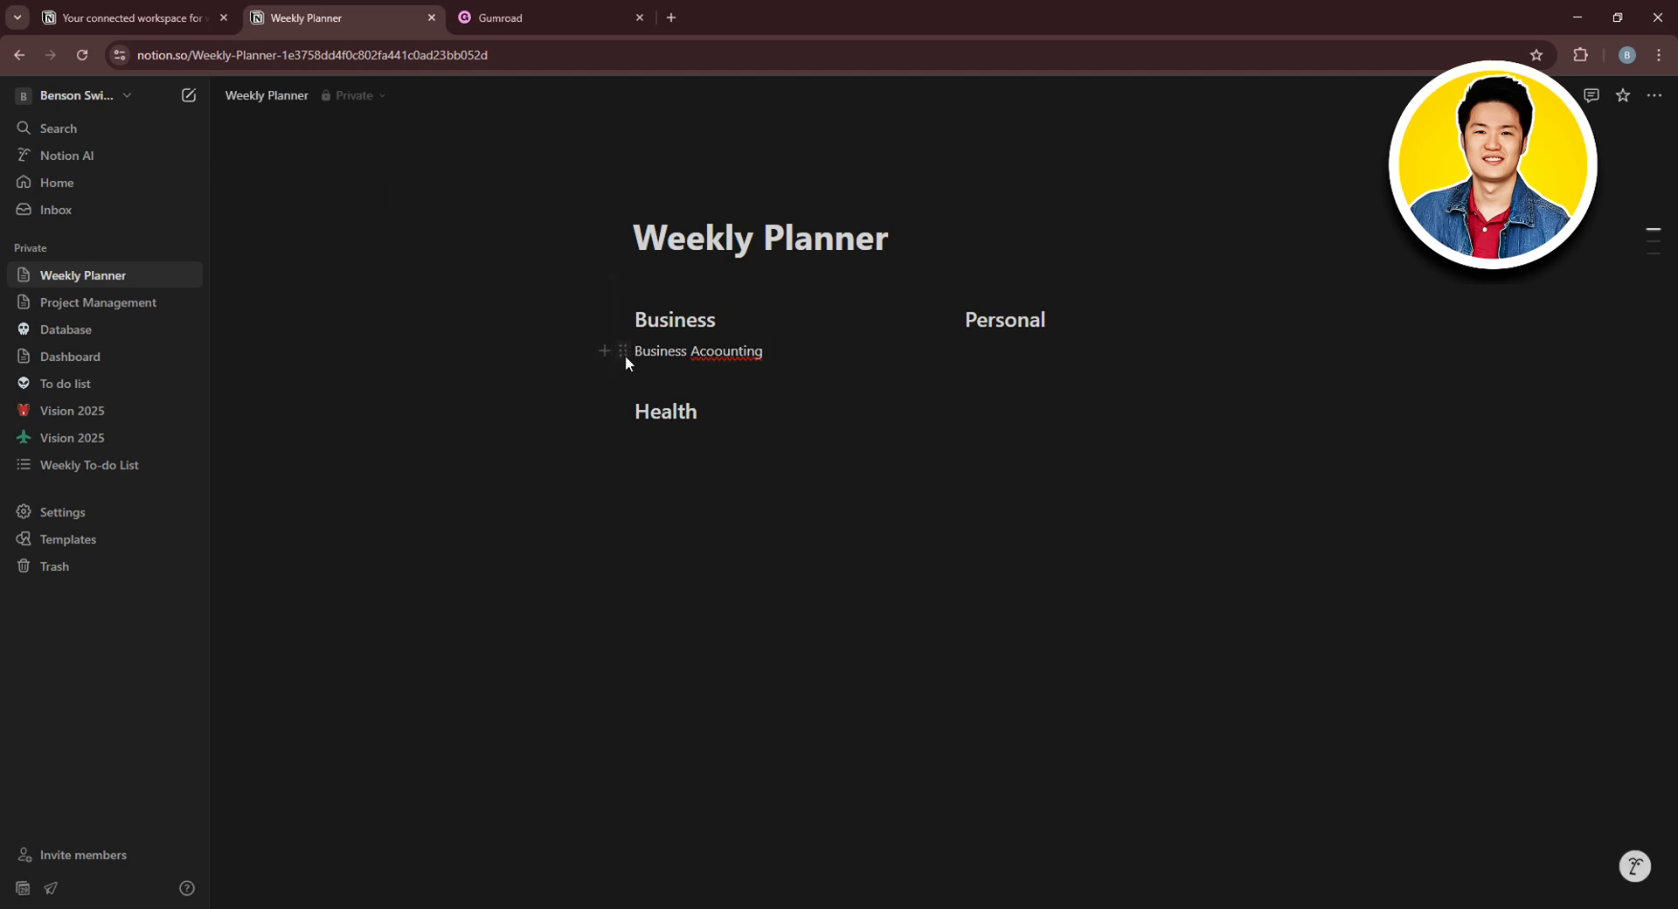
click(624, 354)
mouse_move(573, 375)
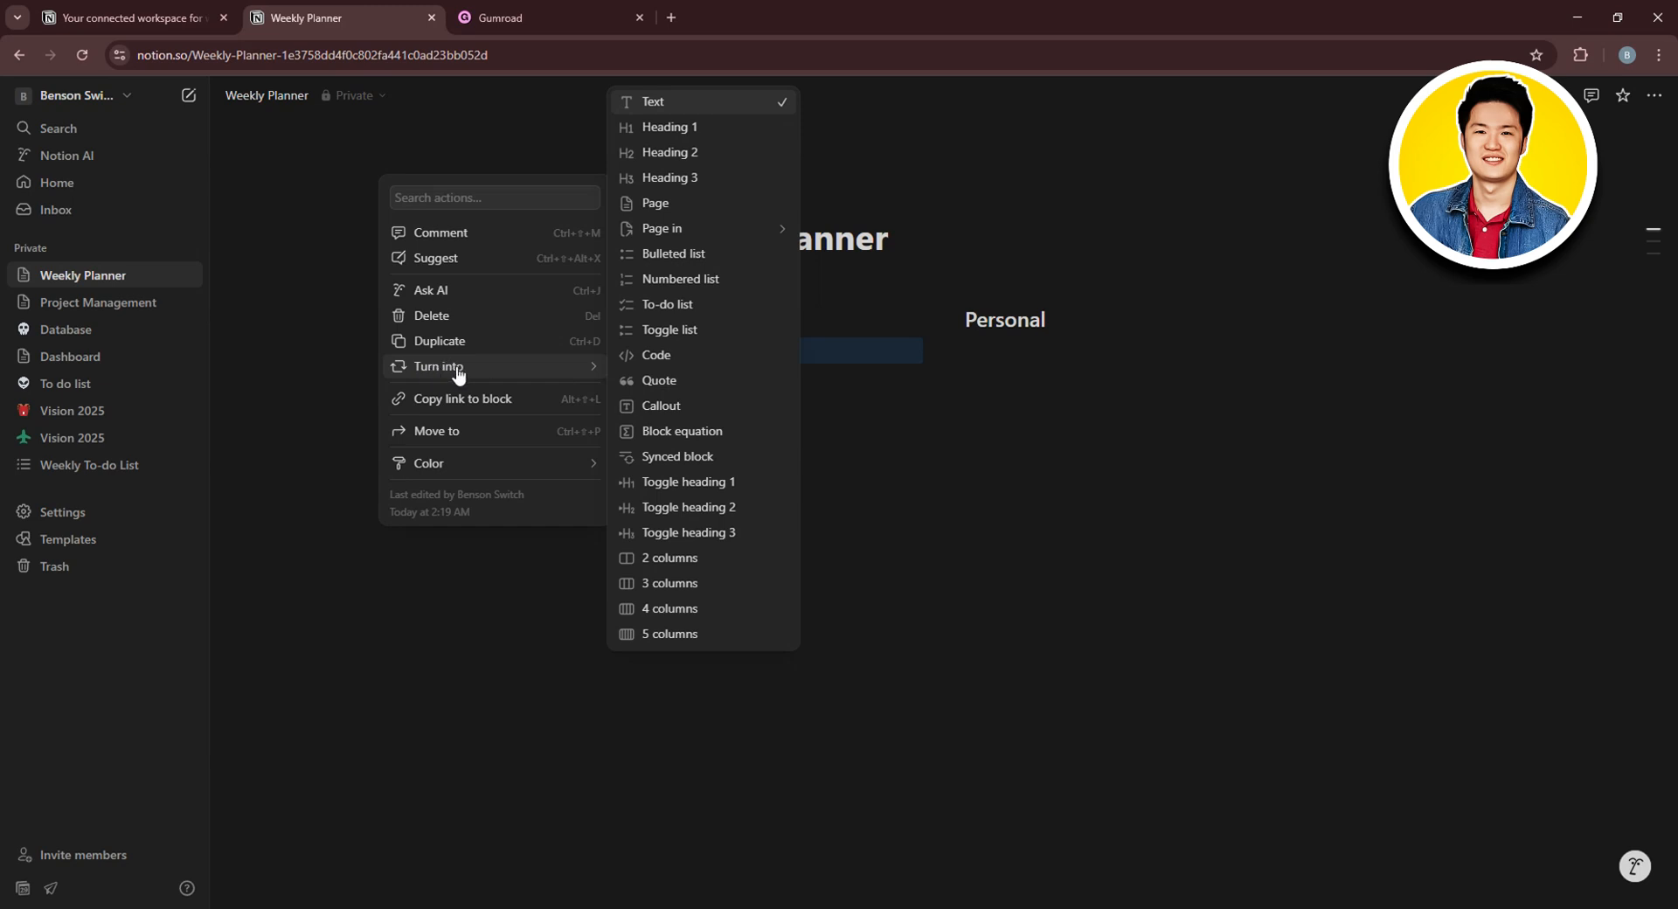
click(663, 202)
Open the Business Acoounting subpage to view it, and return to the Weekly Planner page
click(666, 354)
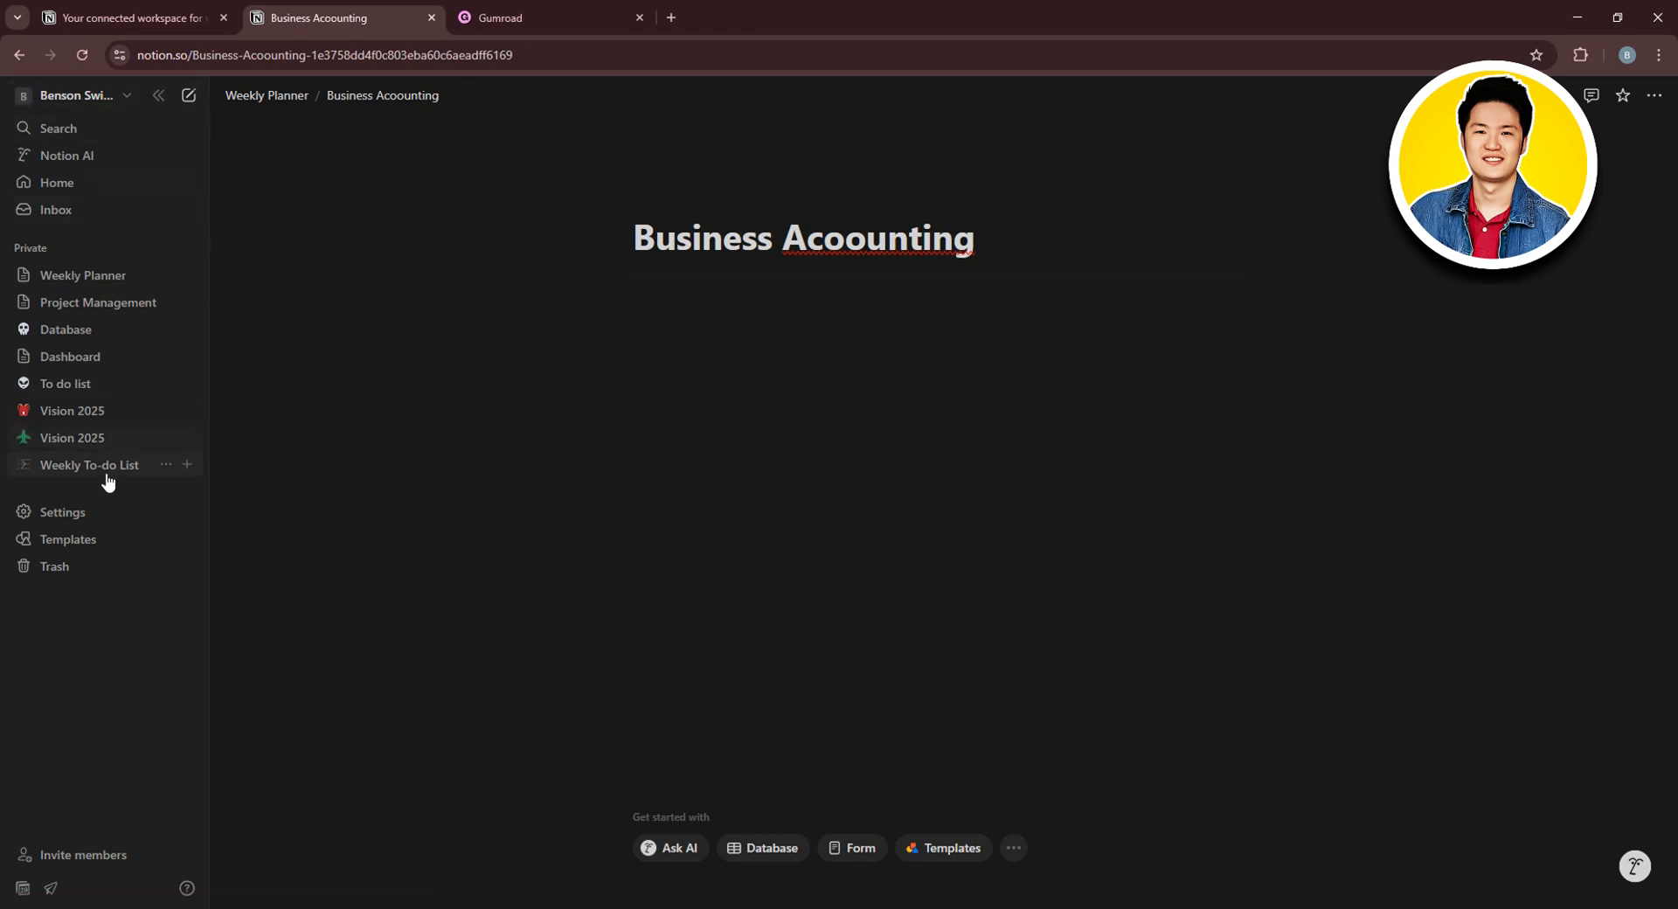
click(83, 276)
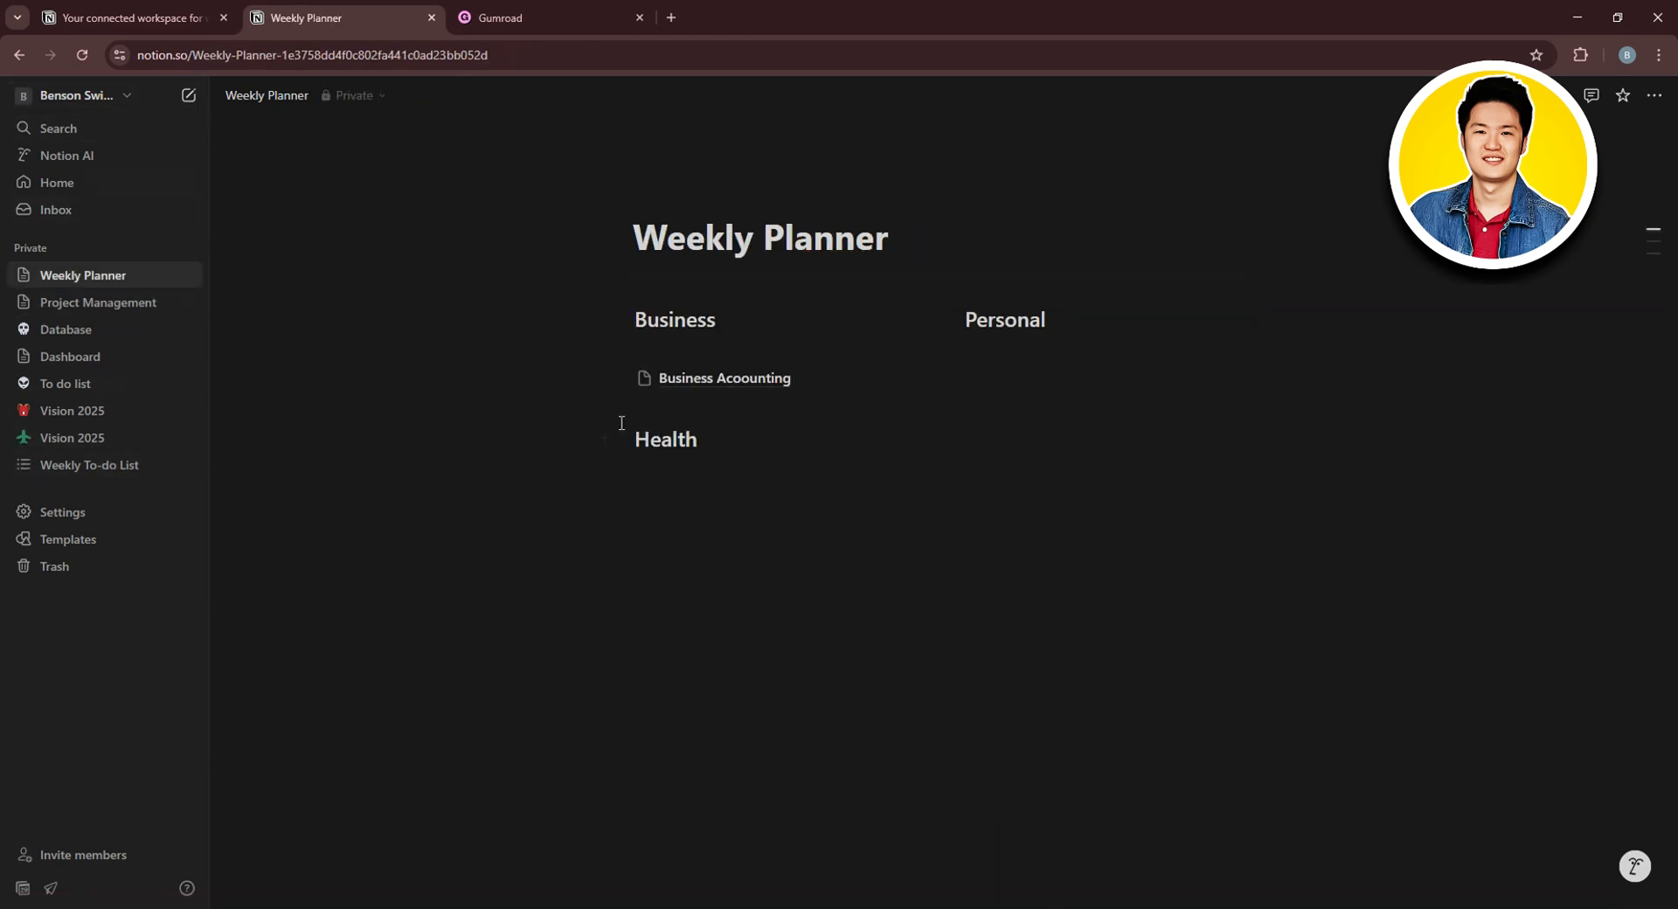
click(586, 384)
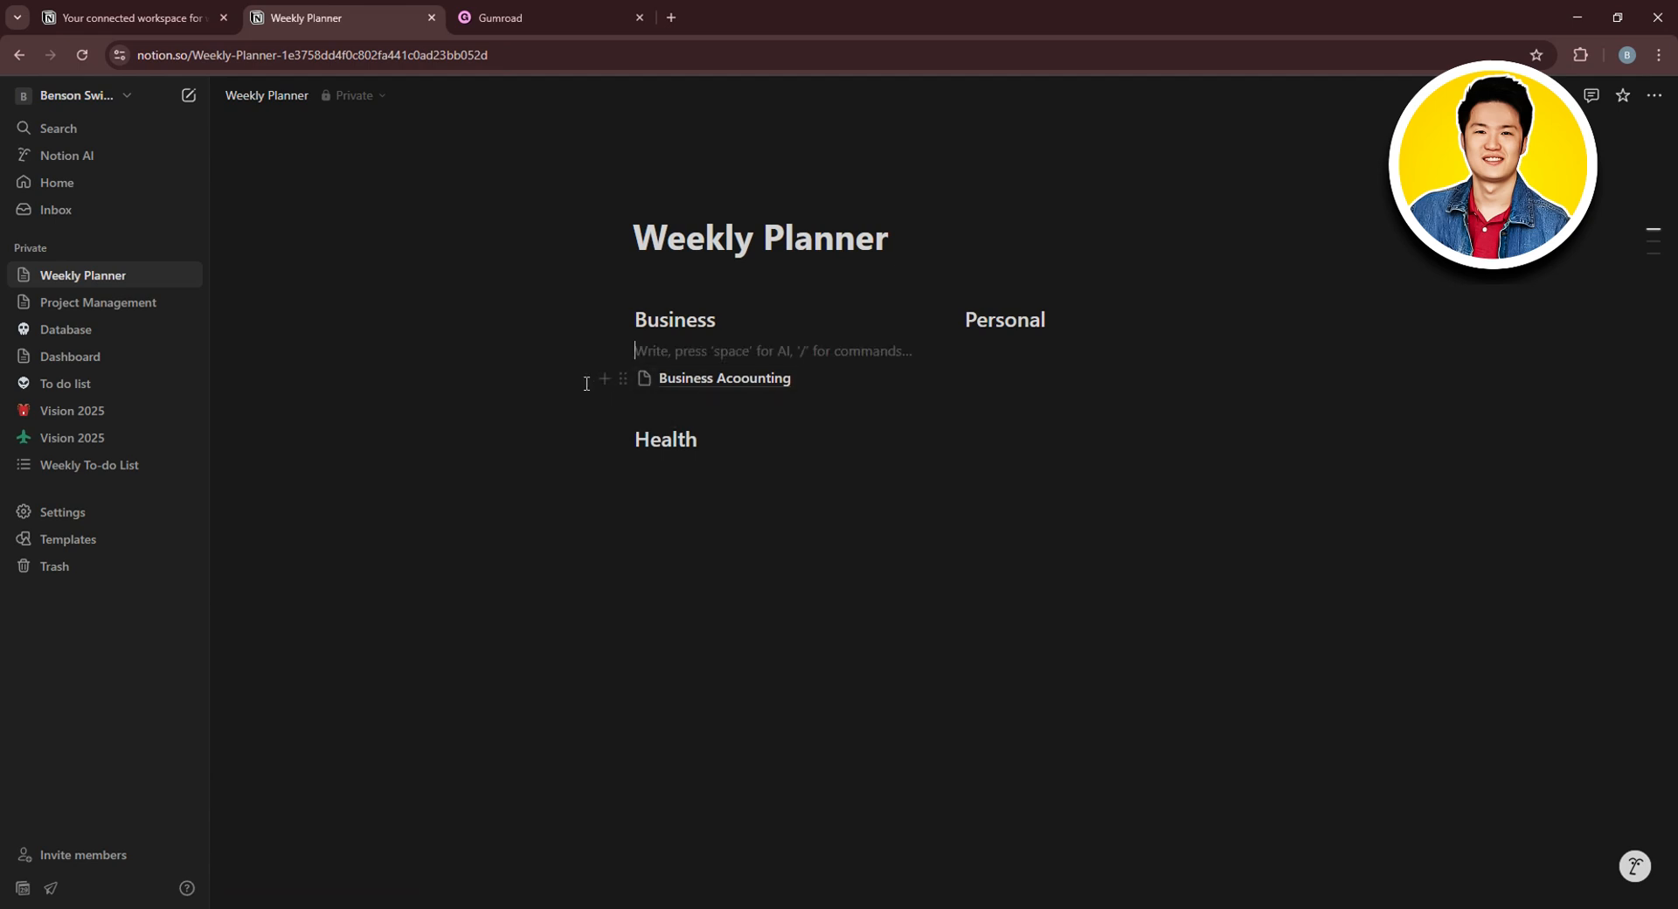
key(Down)
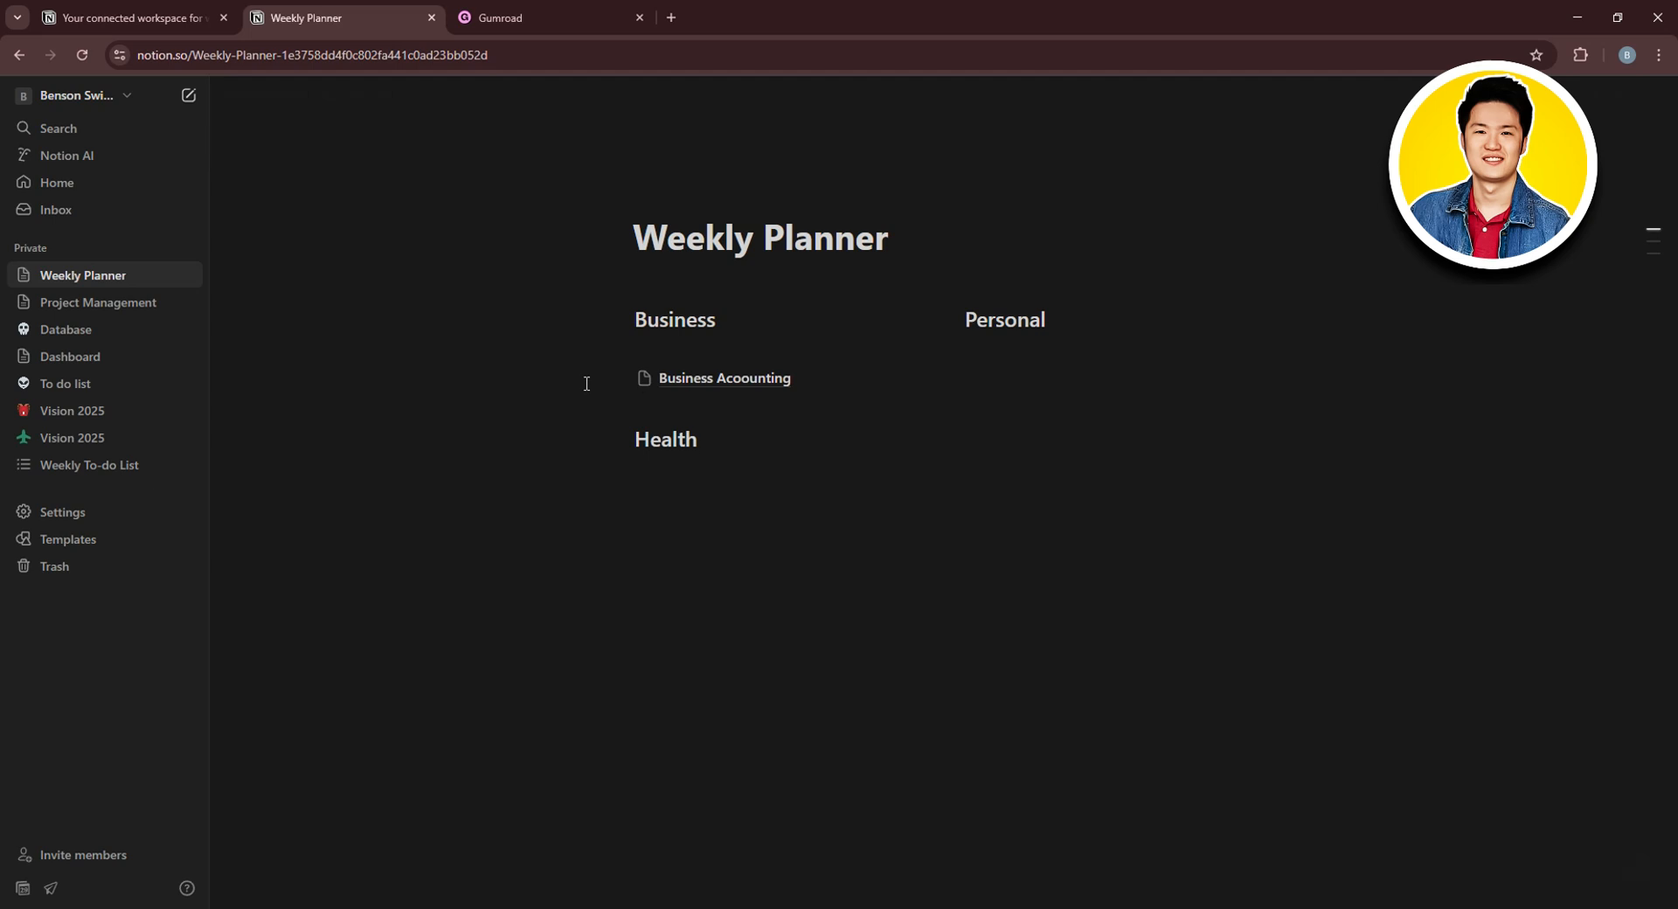
Add the line "Health & Fitness" under the Health heading and turn it into a page
key(Return)
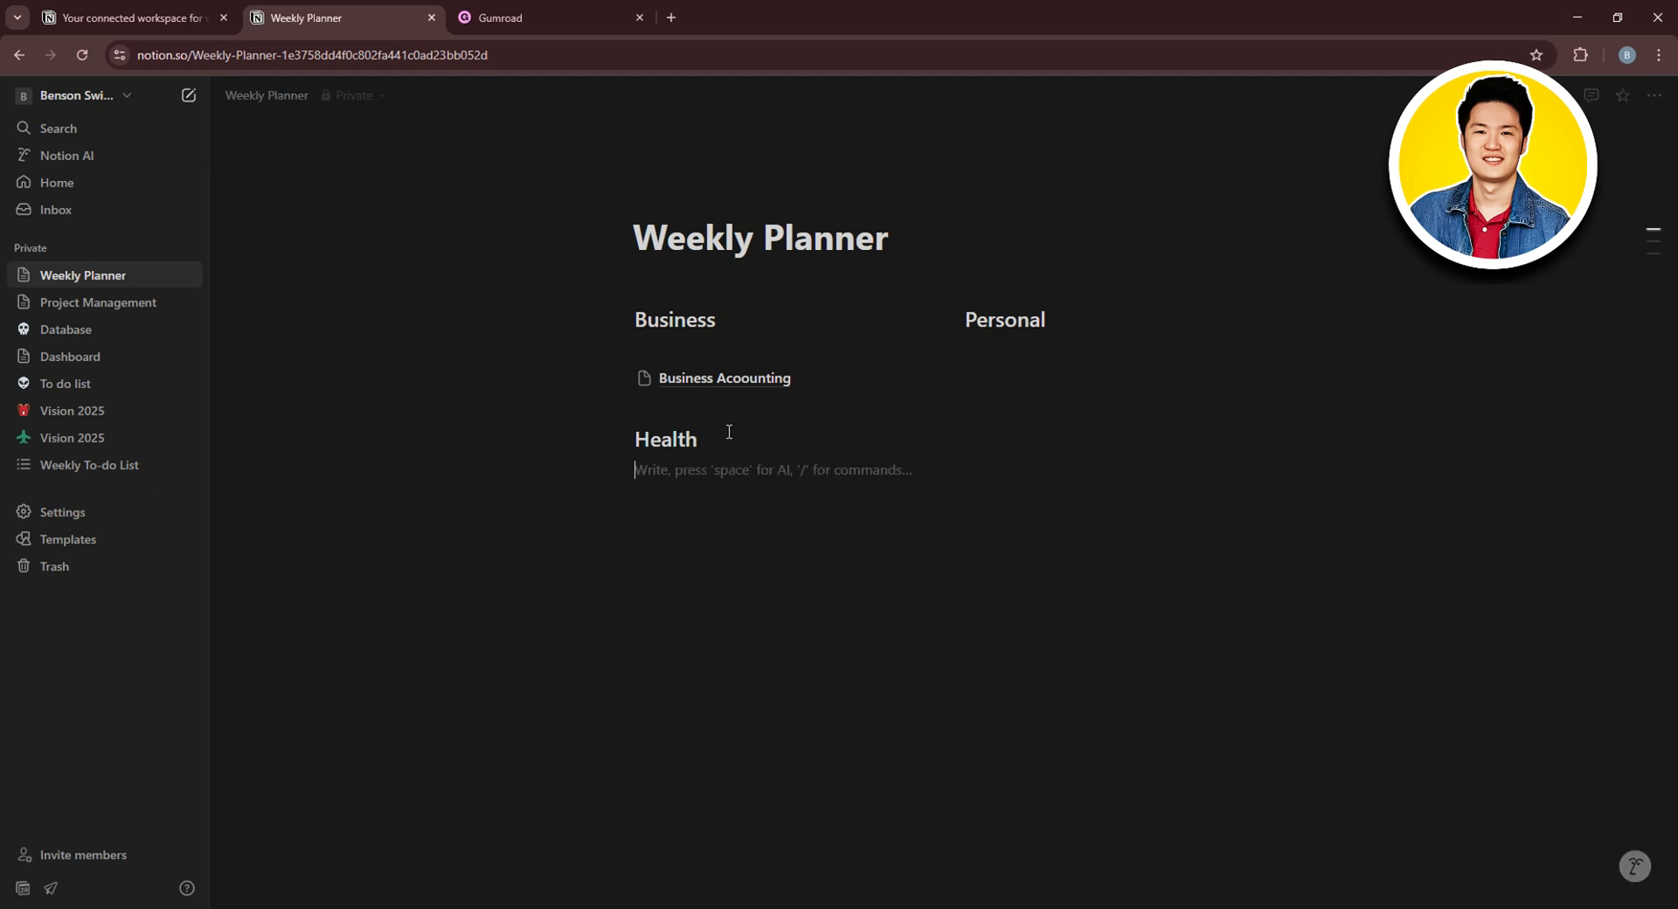
text(Healt)
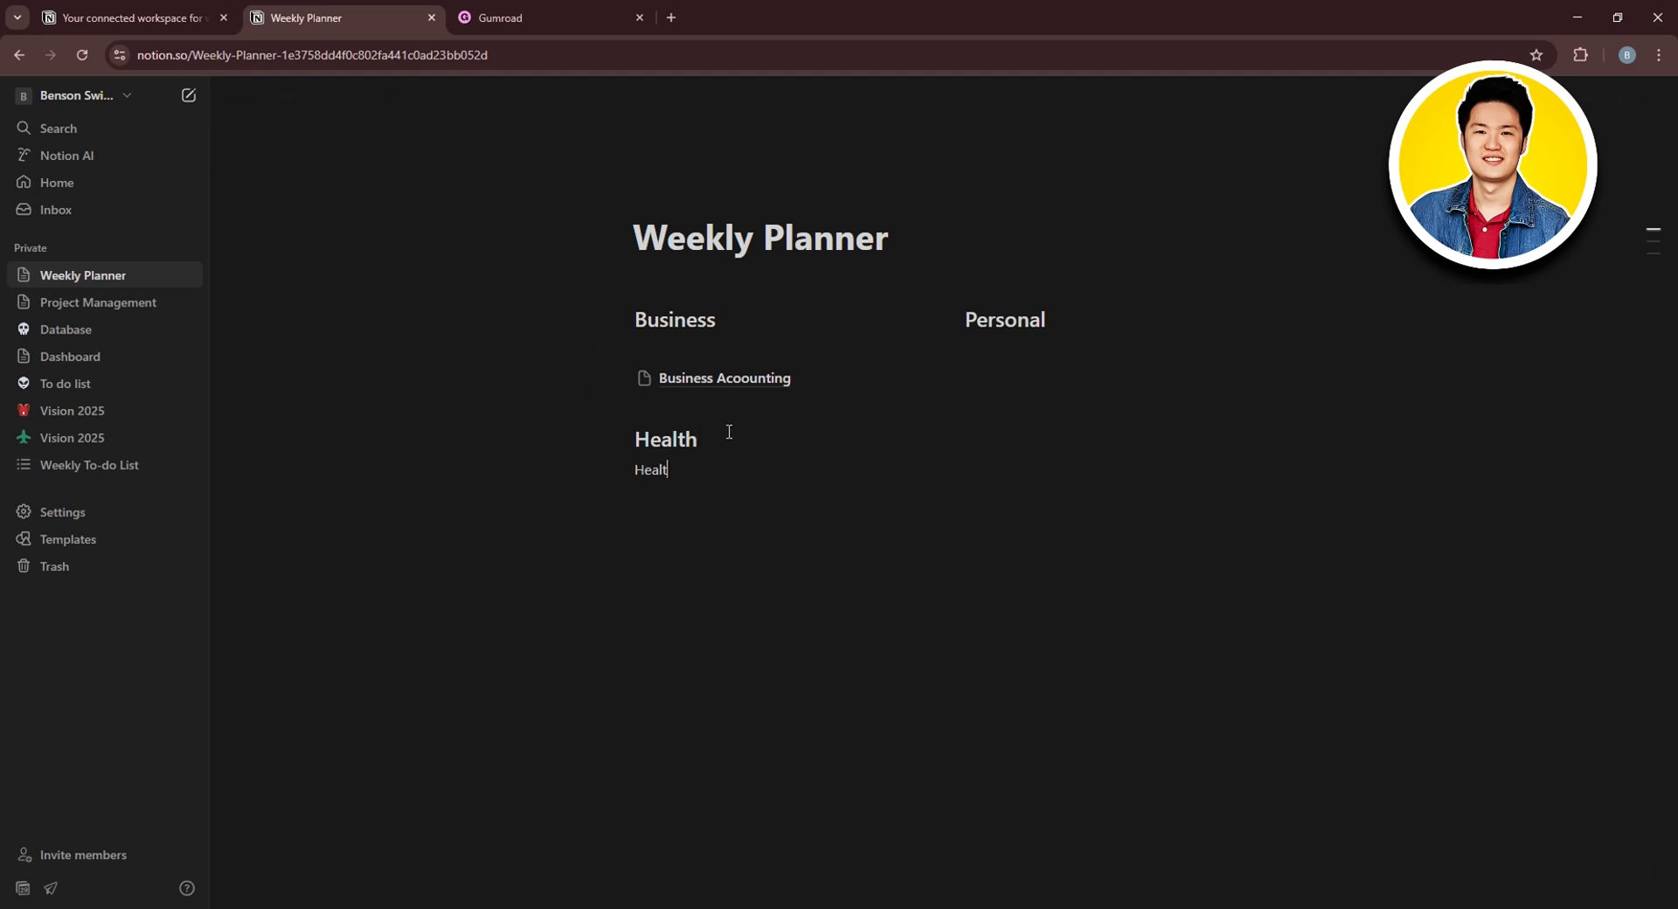
text(h & Fitness)
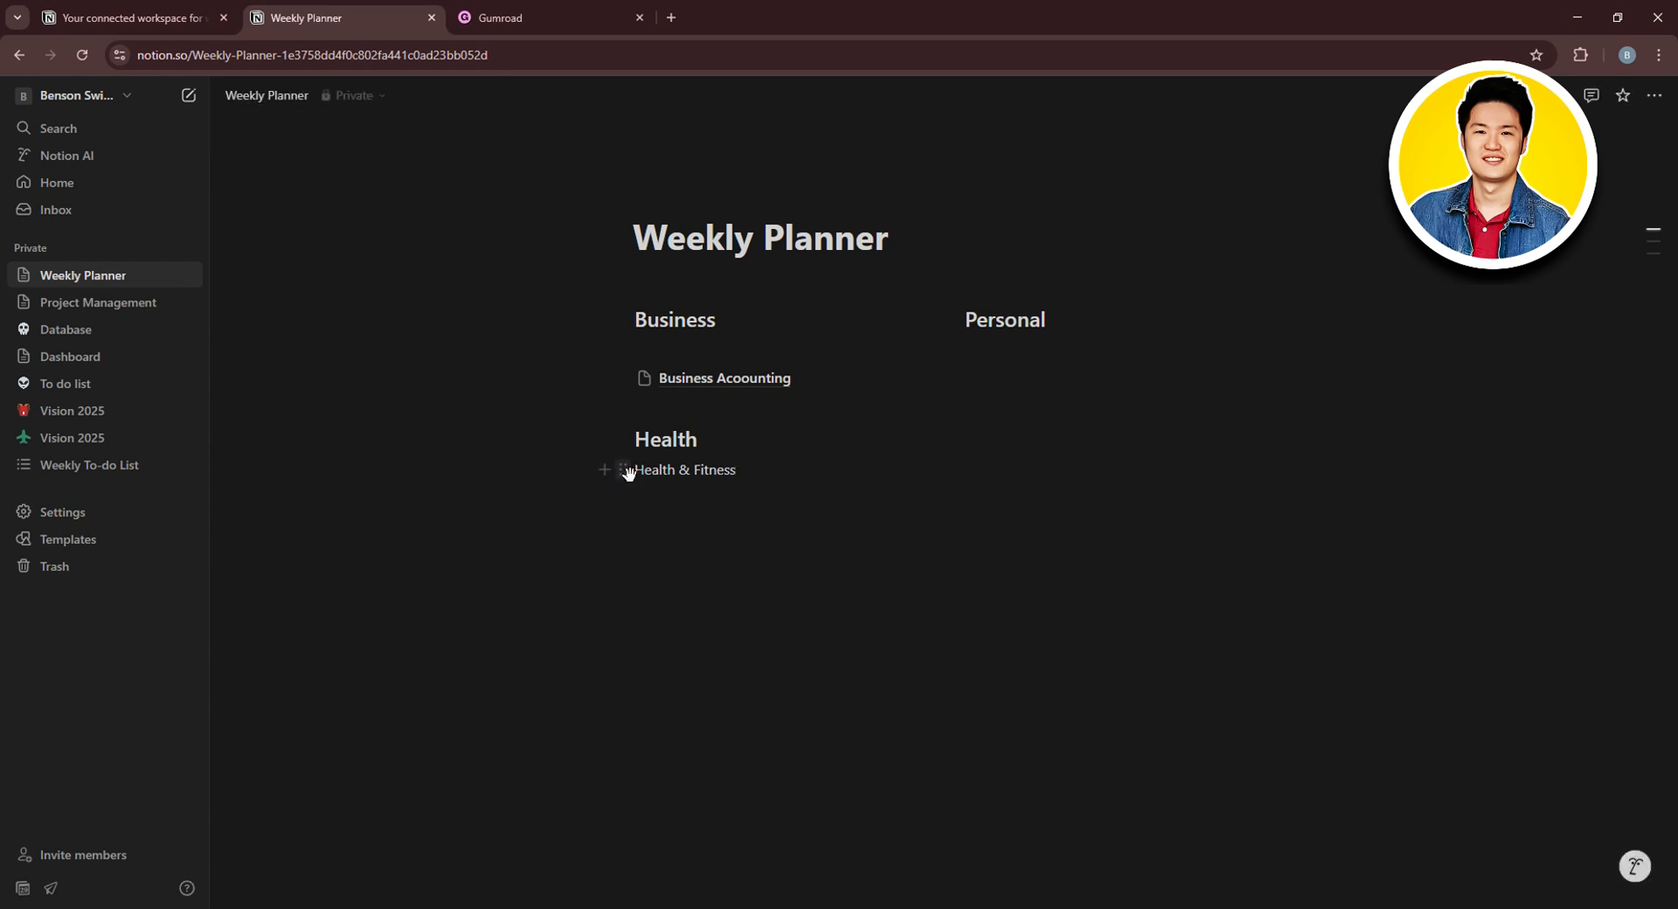
click(629, 473)
mouse_move(506, 495)
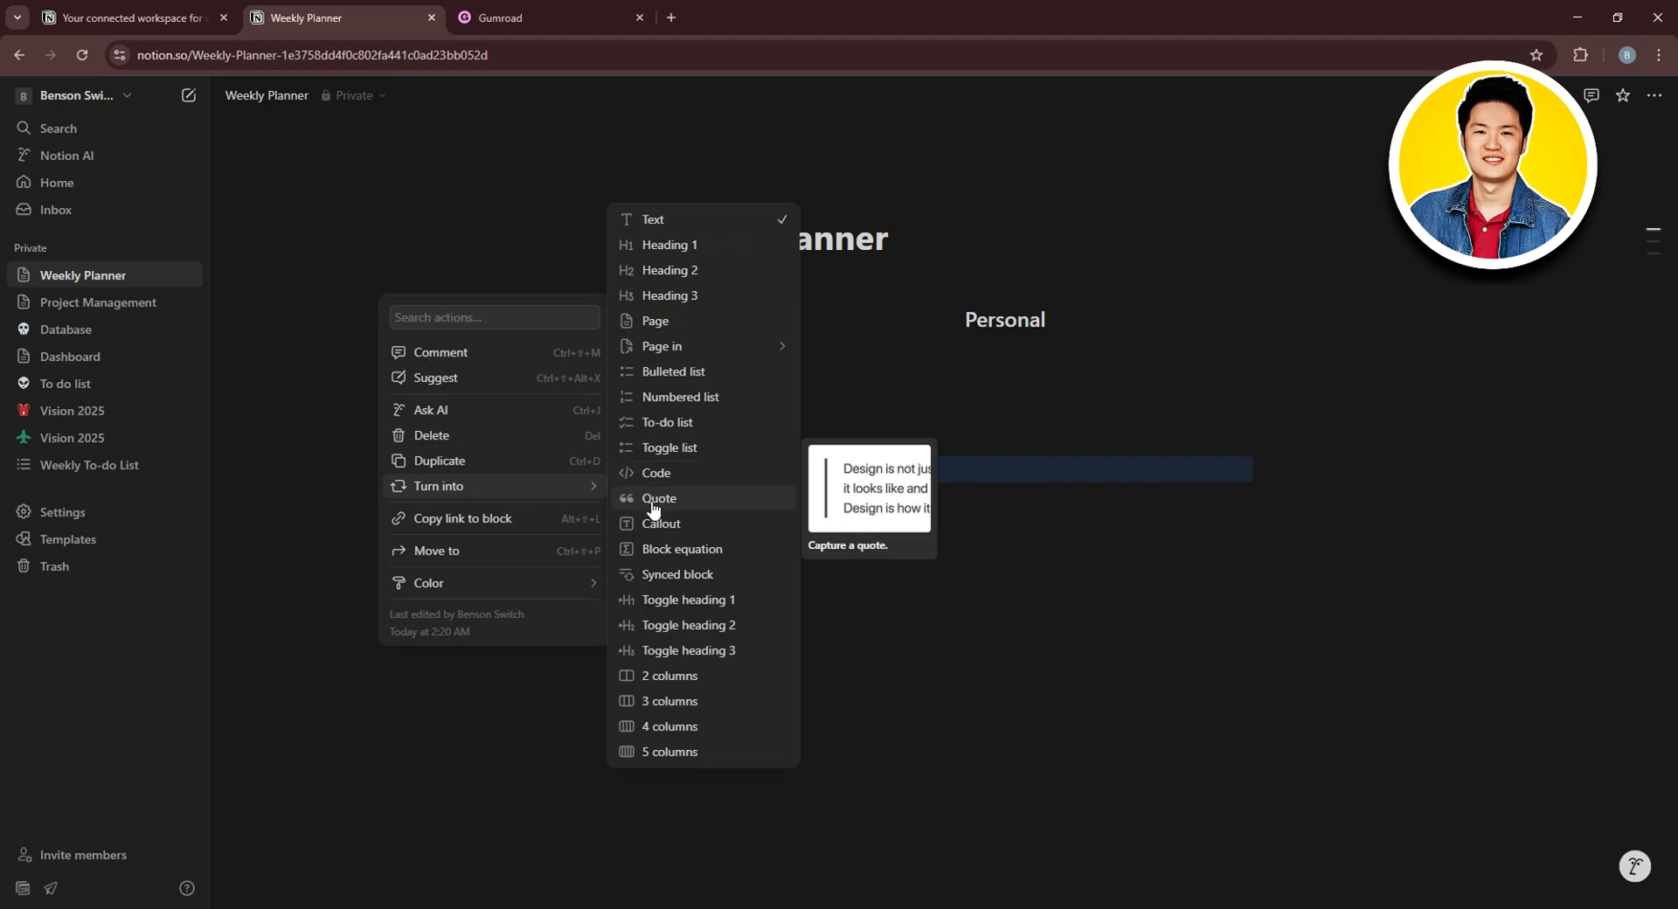
click(650, 320)
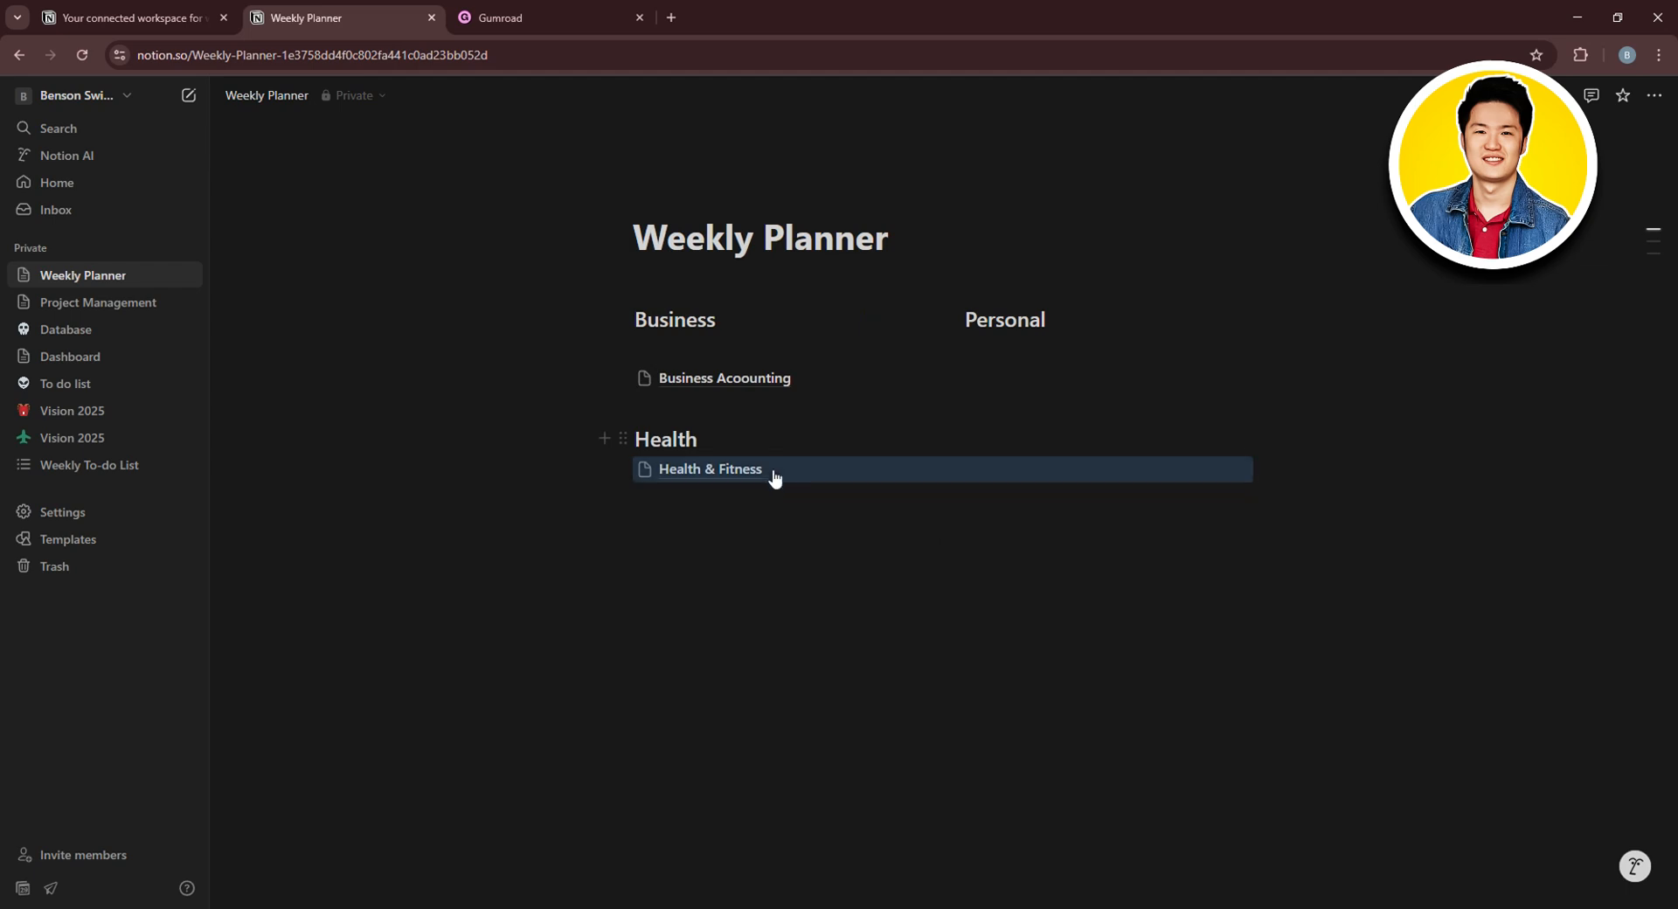
Open the Health & Fitness subpage and insert a simple table expanded to 8 columns by 5 rows
click(727, 470)
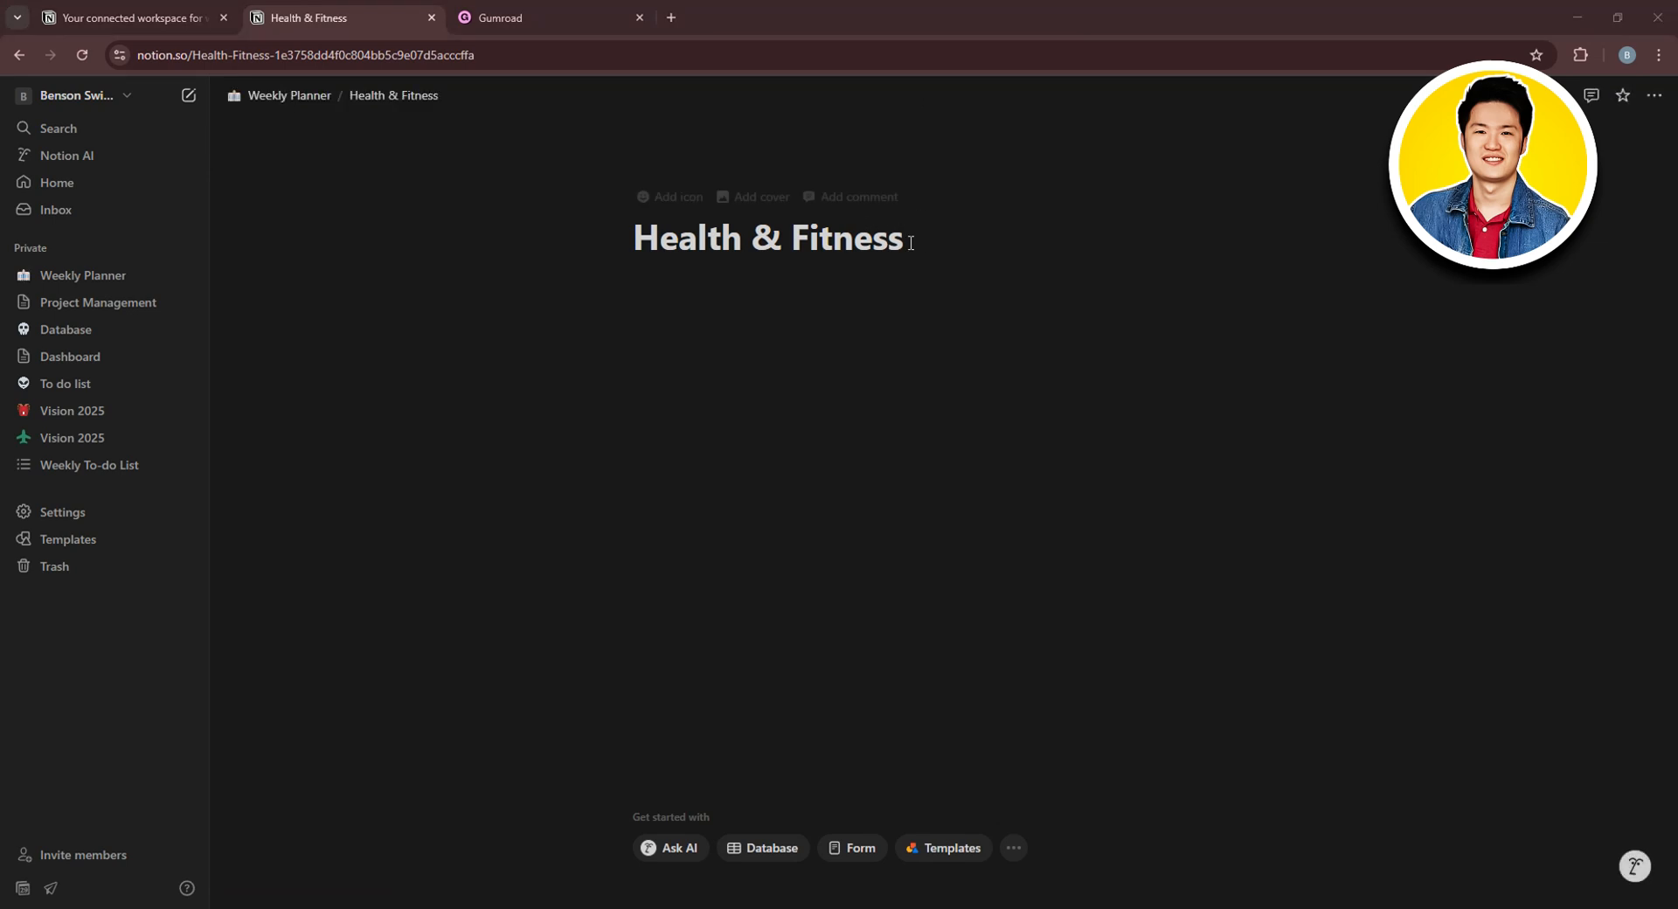
key(Return)
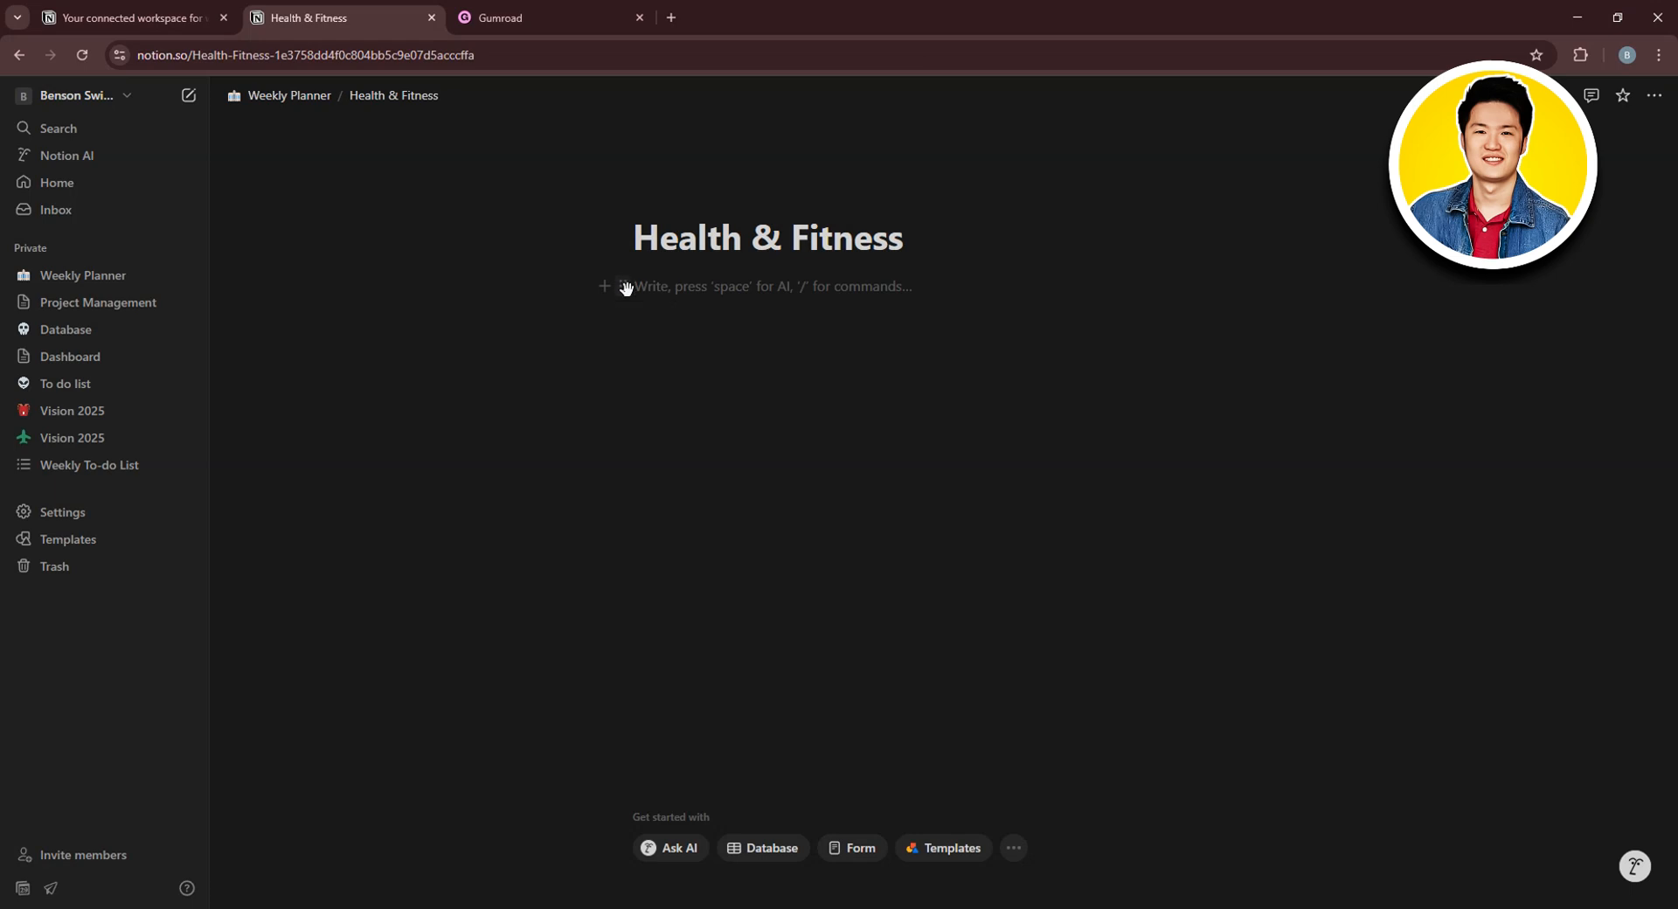
click(624, 288)
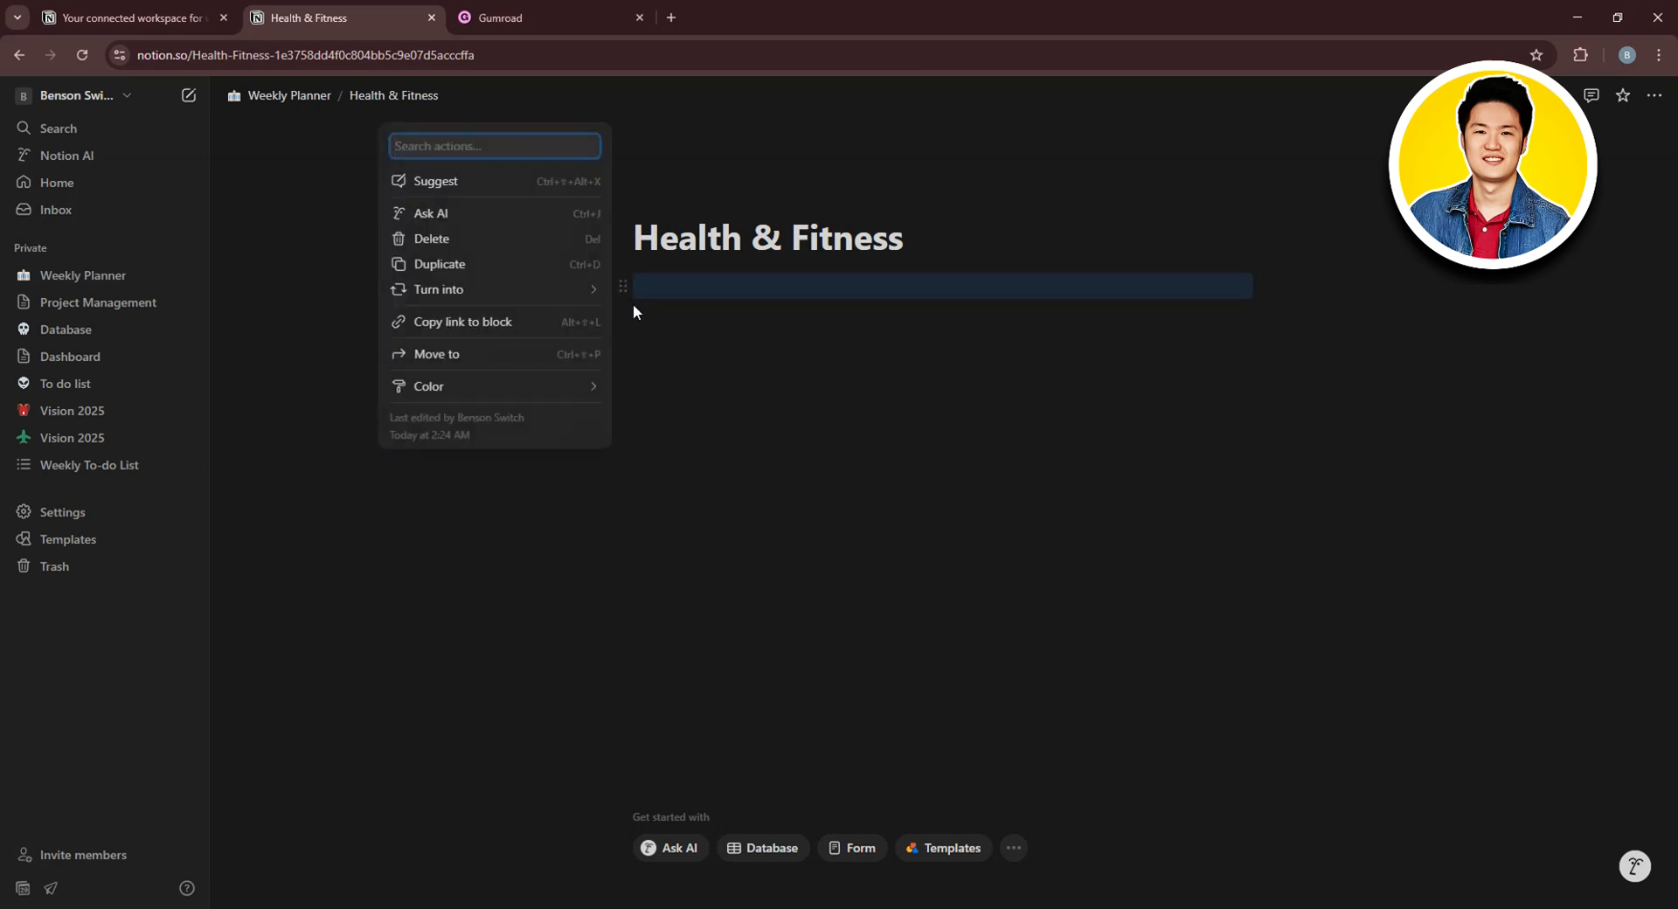
key(Escape)
click(605, 287)
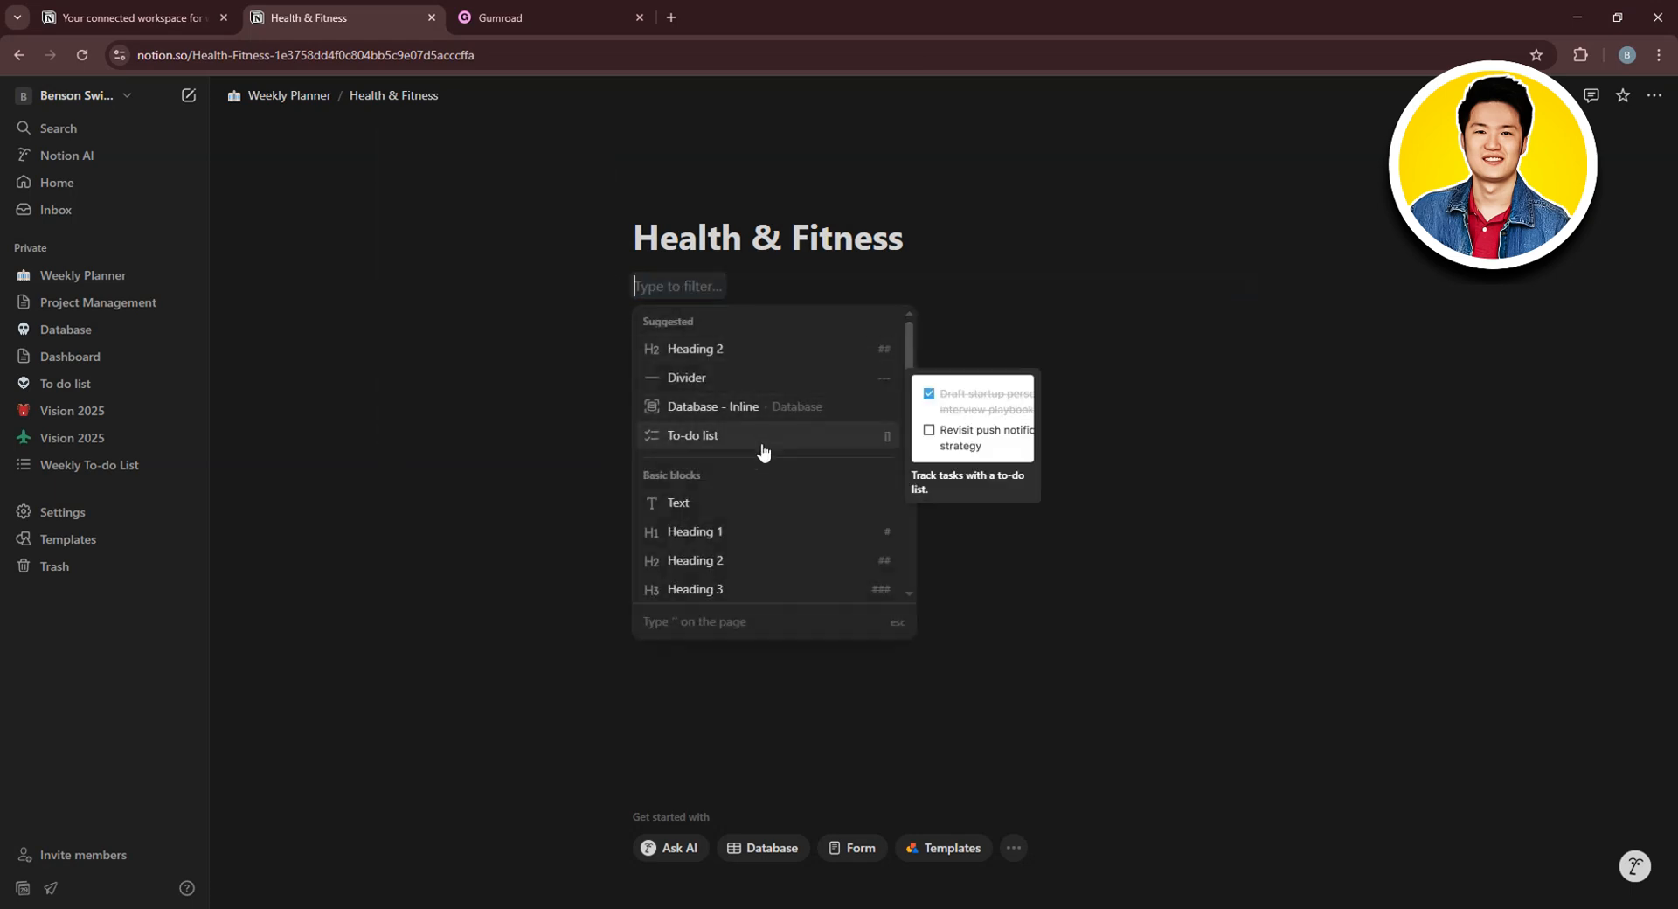
scroll(754, 434, down, 3)
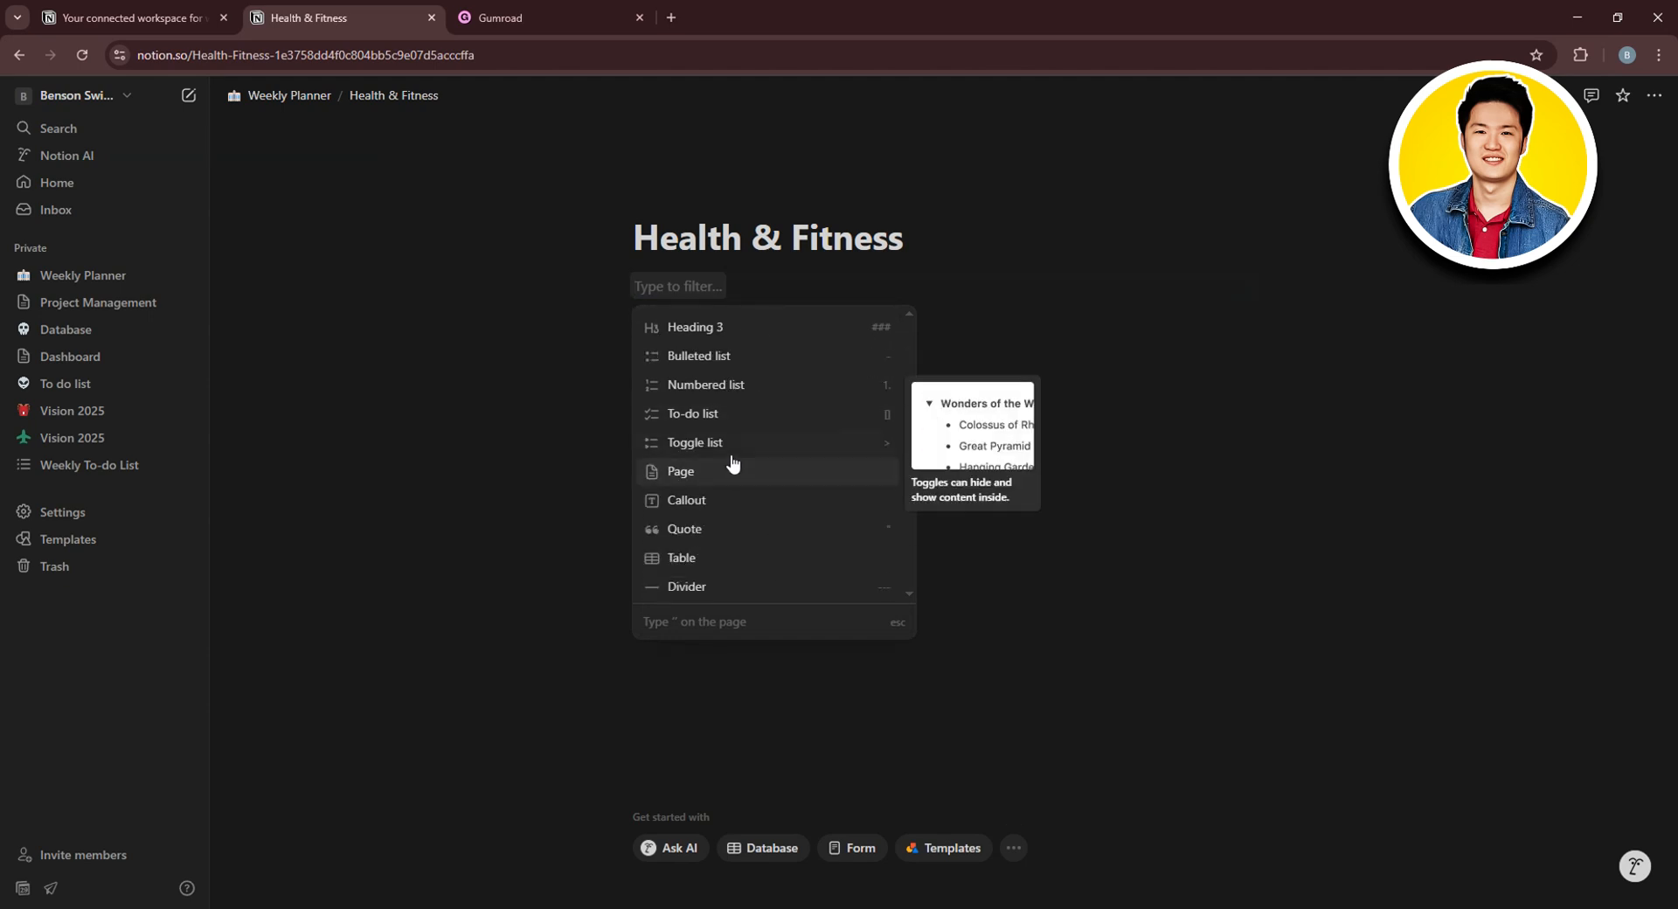
scroll(737, 464, down, 1)
scroll(736, 458, down, 4)
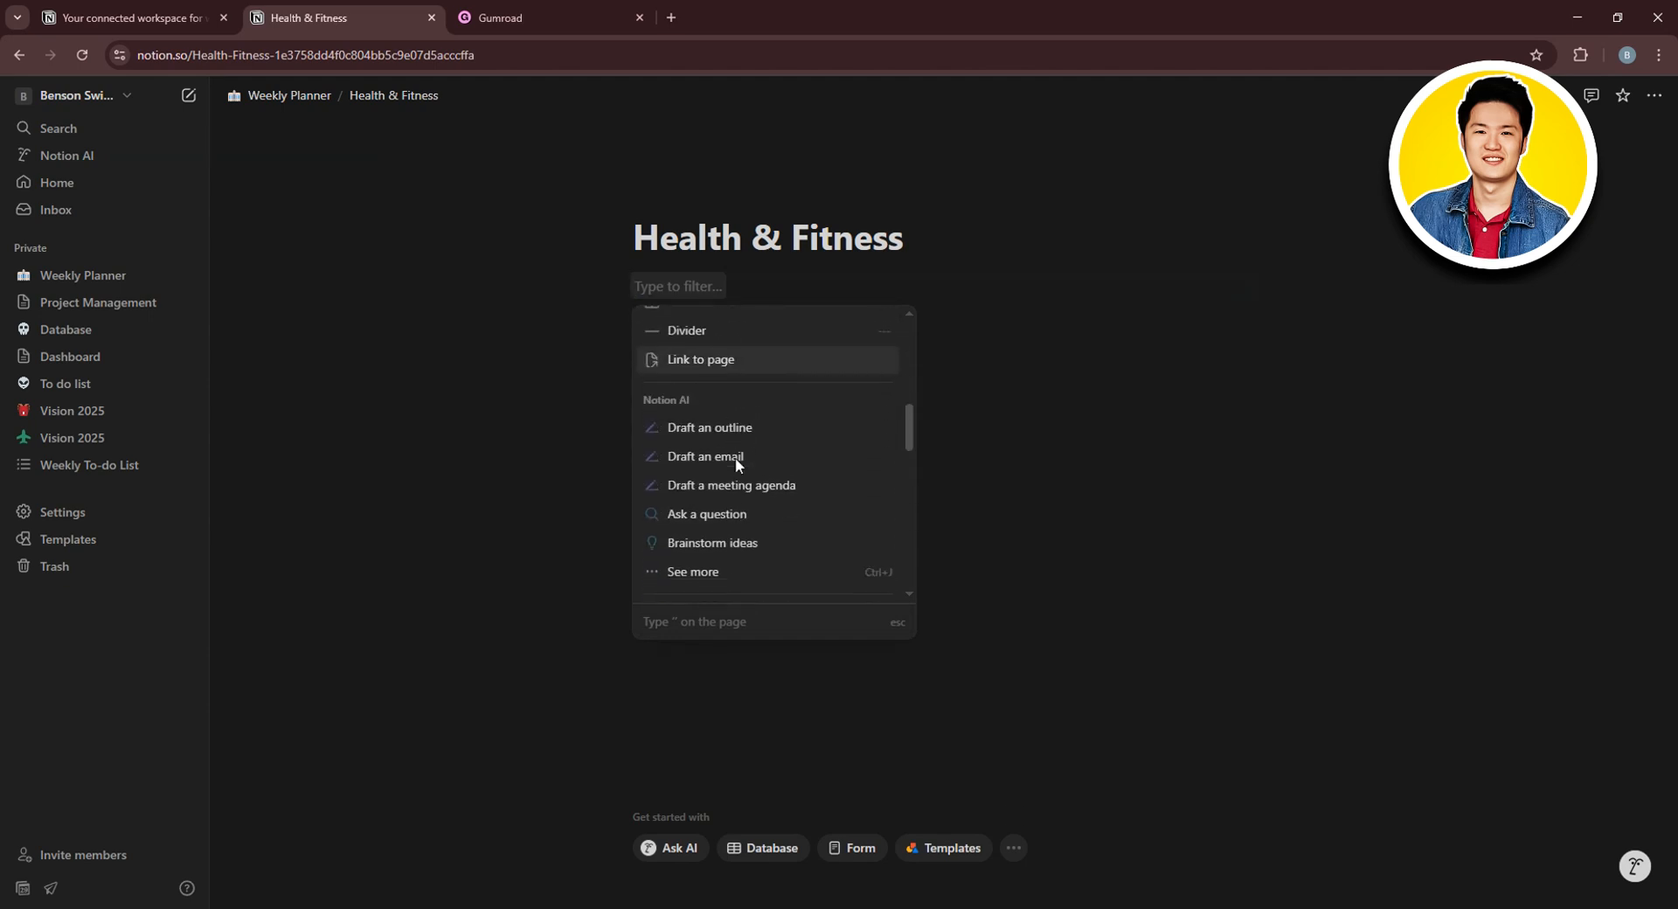
scroll(736, 458, up, 5)
scroll(737, 458, up, 5)
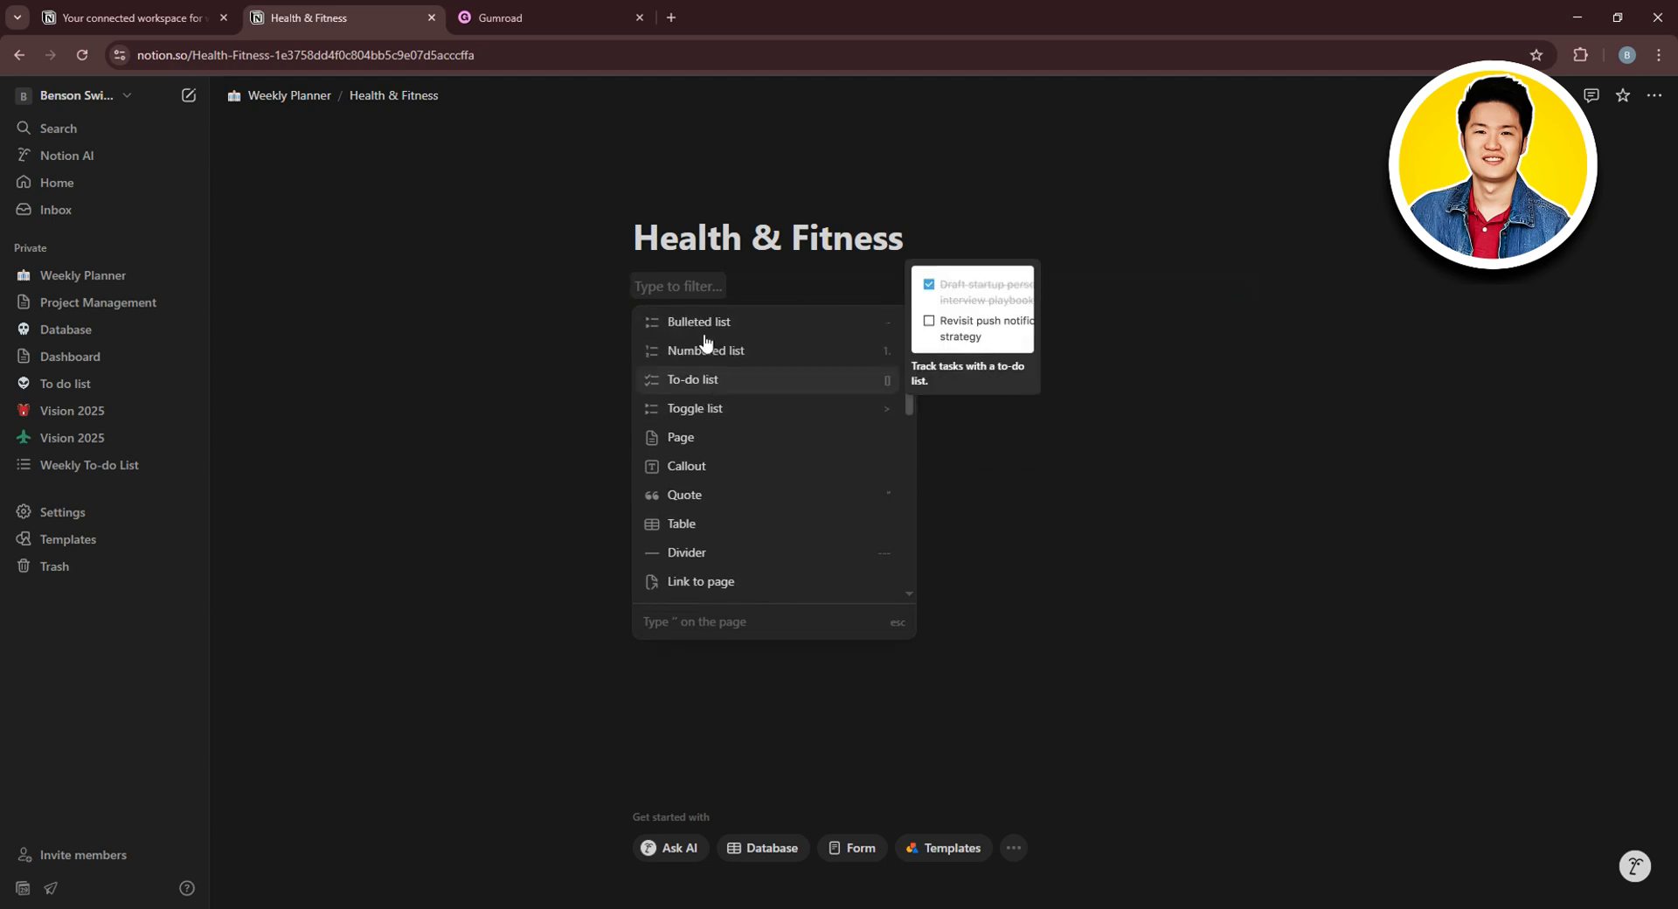
text(tab)
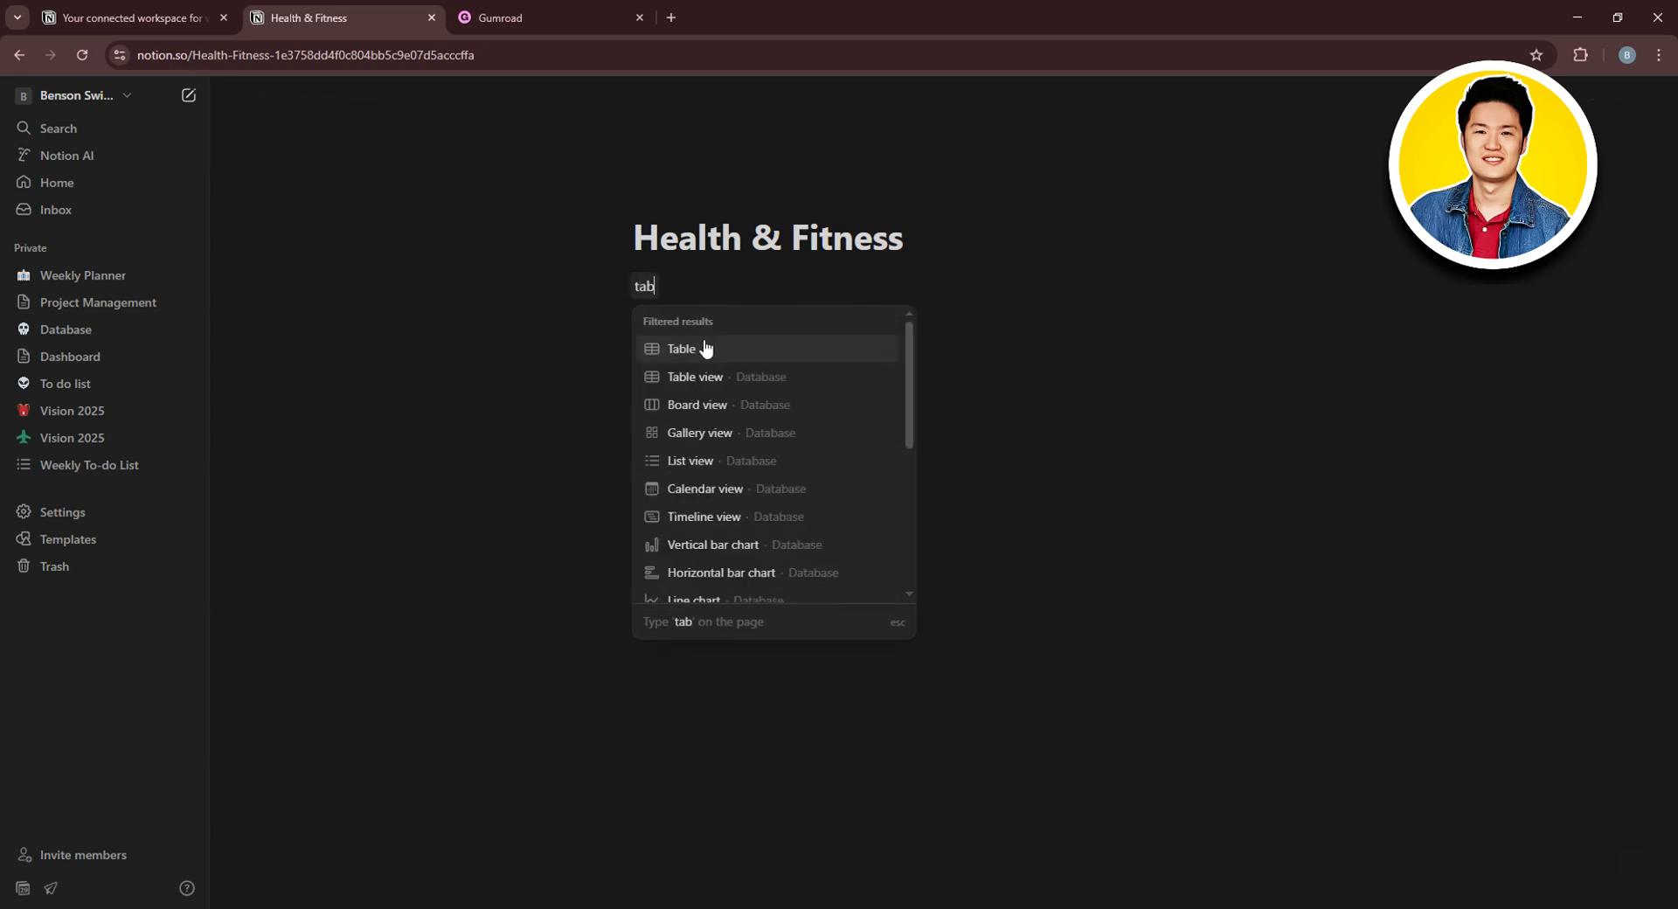
key(Return)
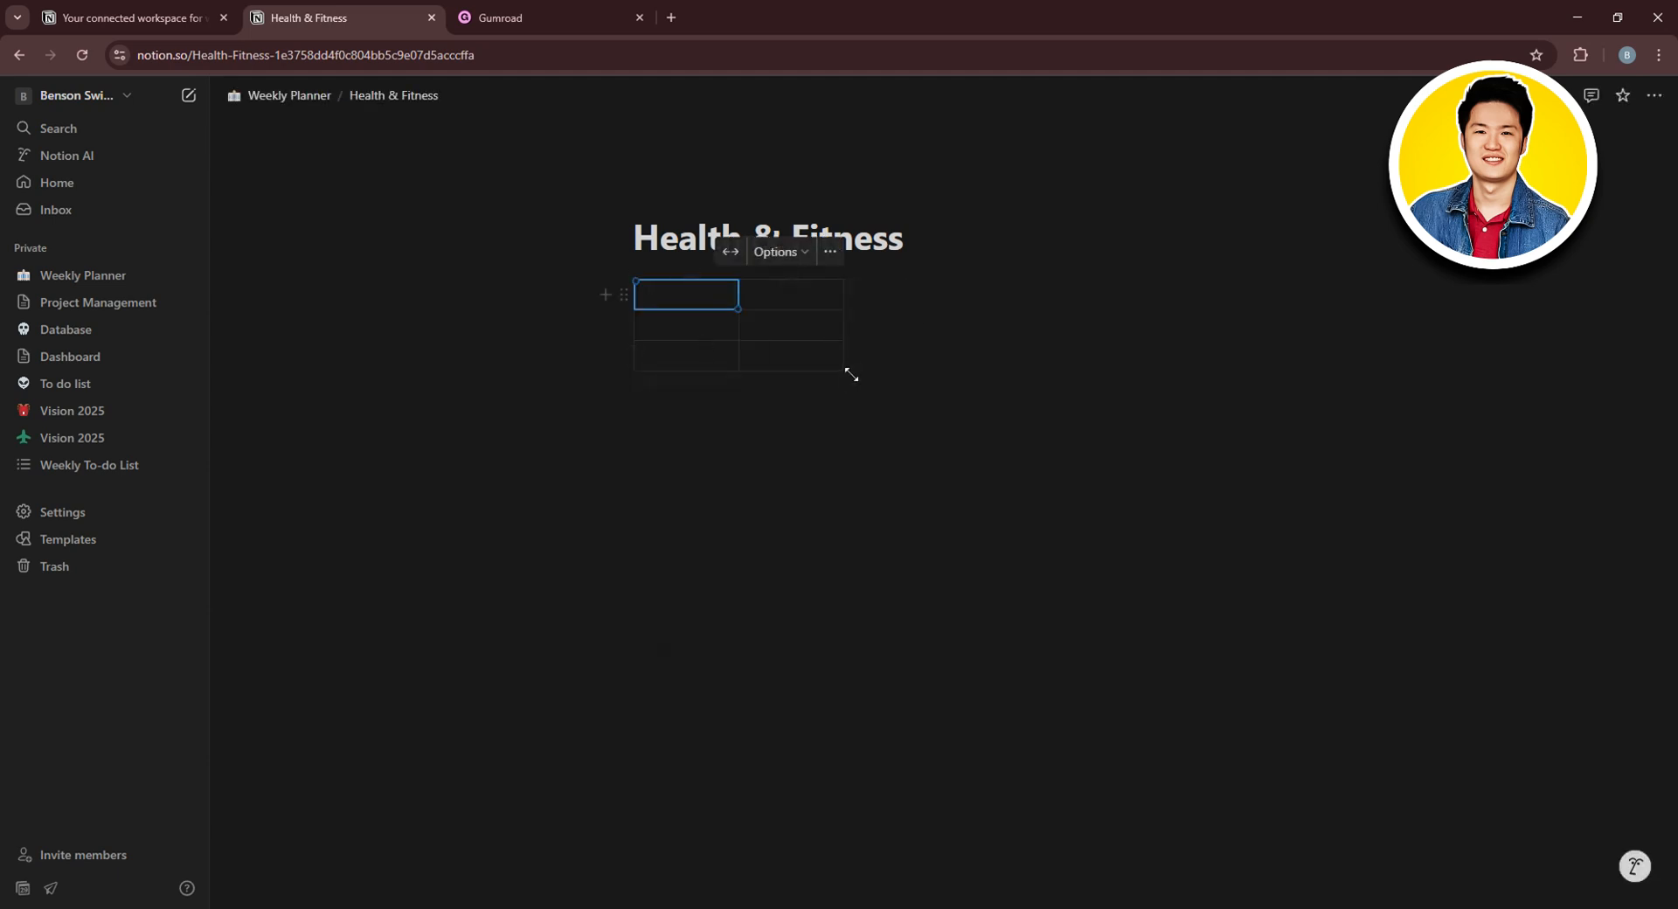
drag(851, 374, 1424, 442)
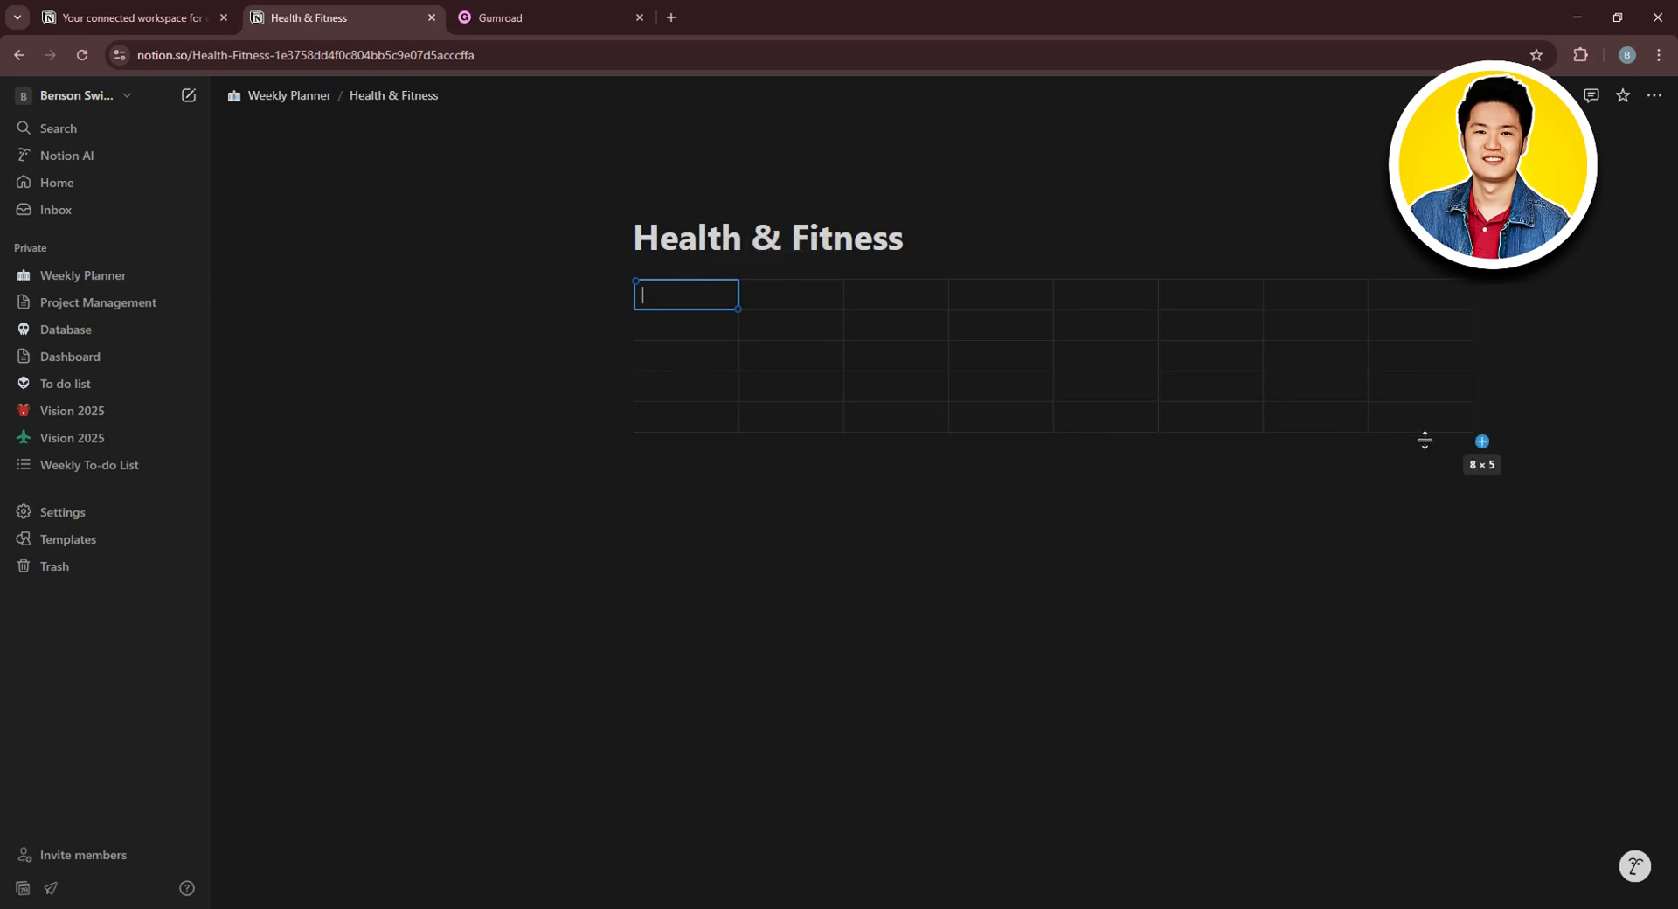
Return to the Weekly Planner page and add the lines "Weekly bills" and "Mortgage" under the Personal heading
click(114, 275)
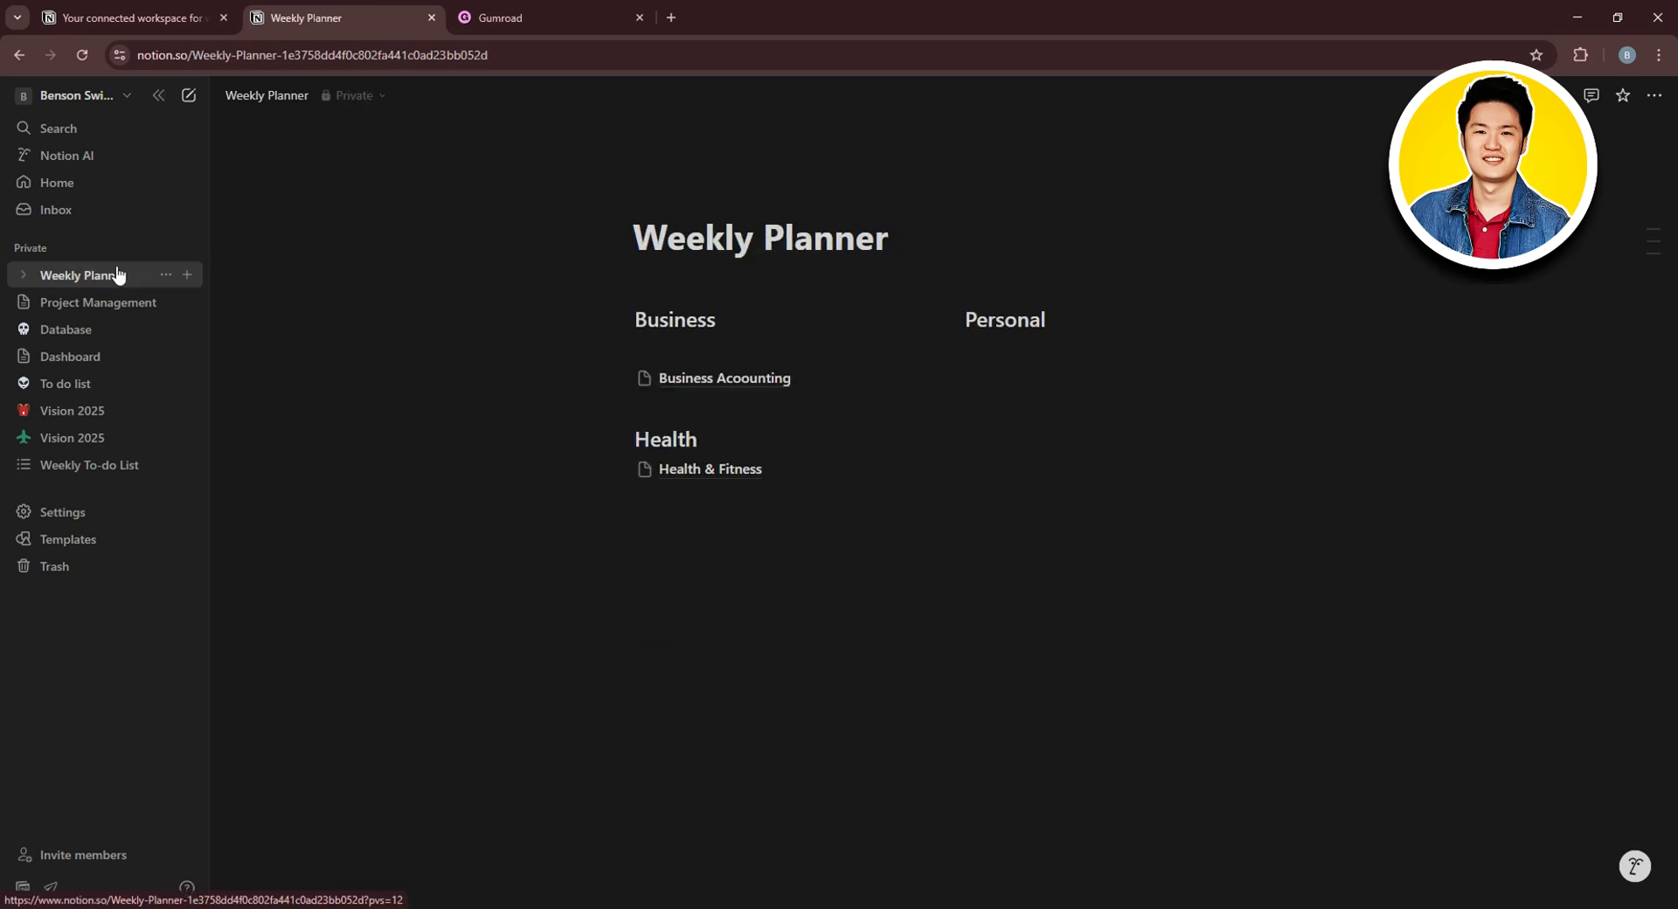
click(1053, 341)
click(1057, 316)
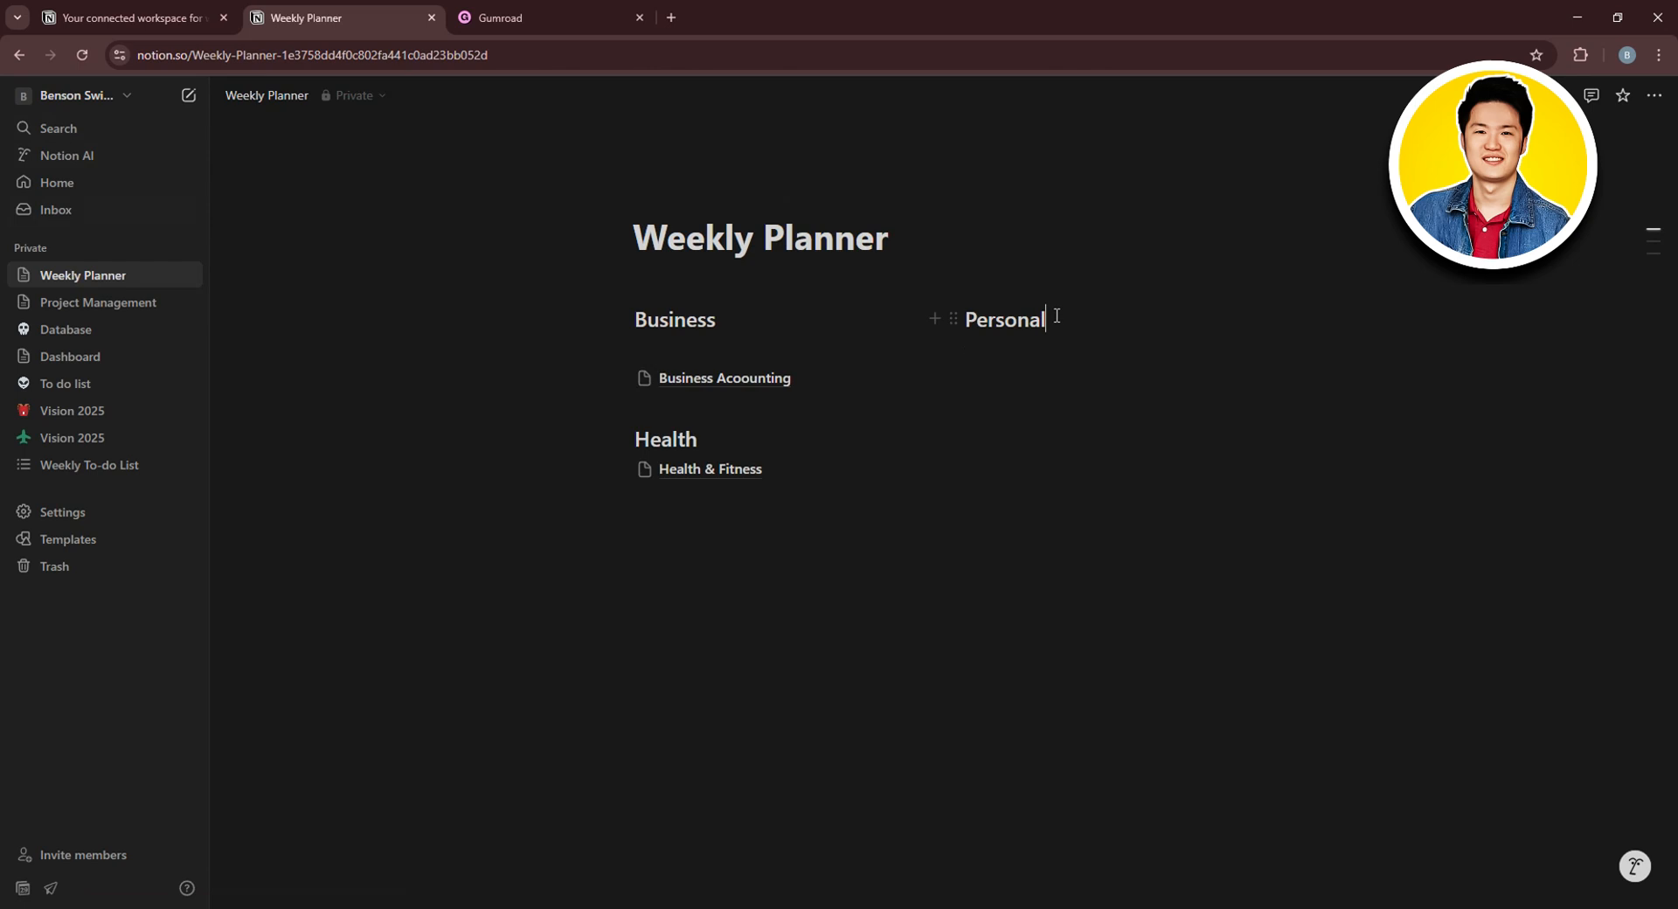
key(Return)
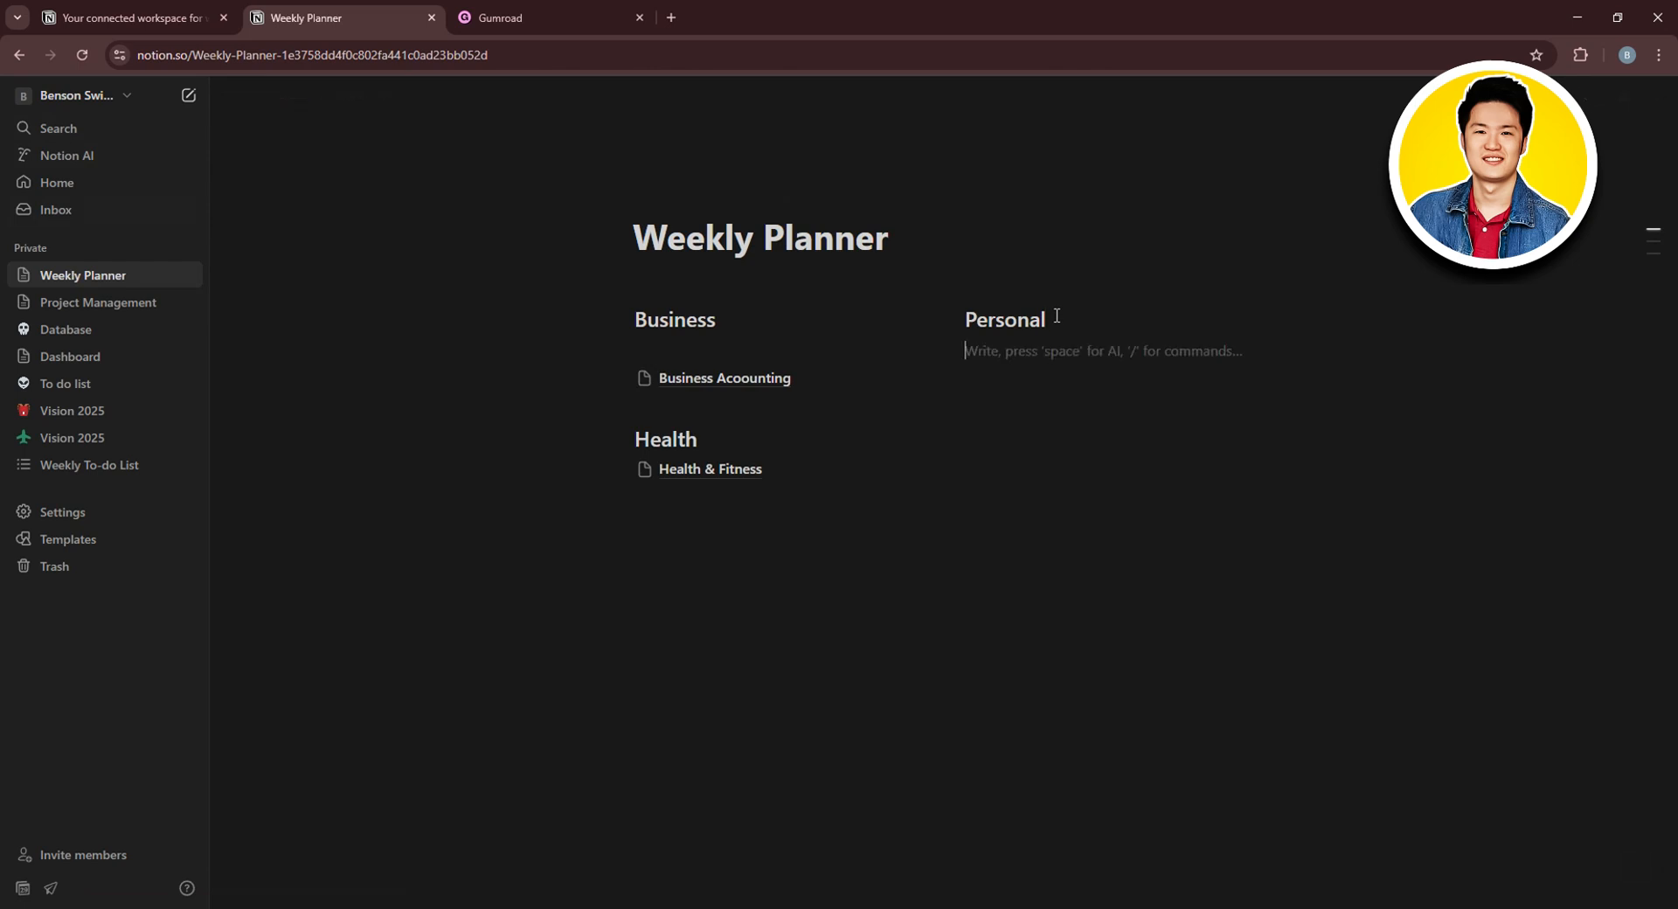
text(Week)
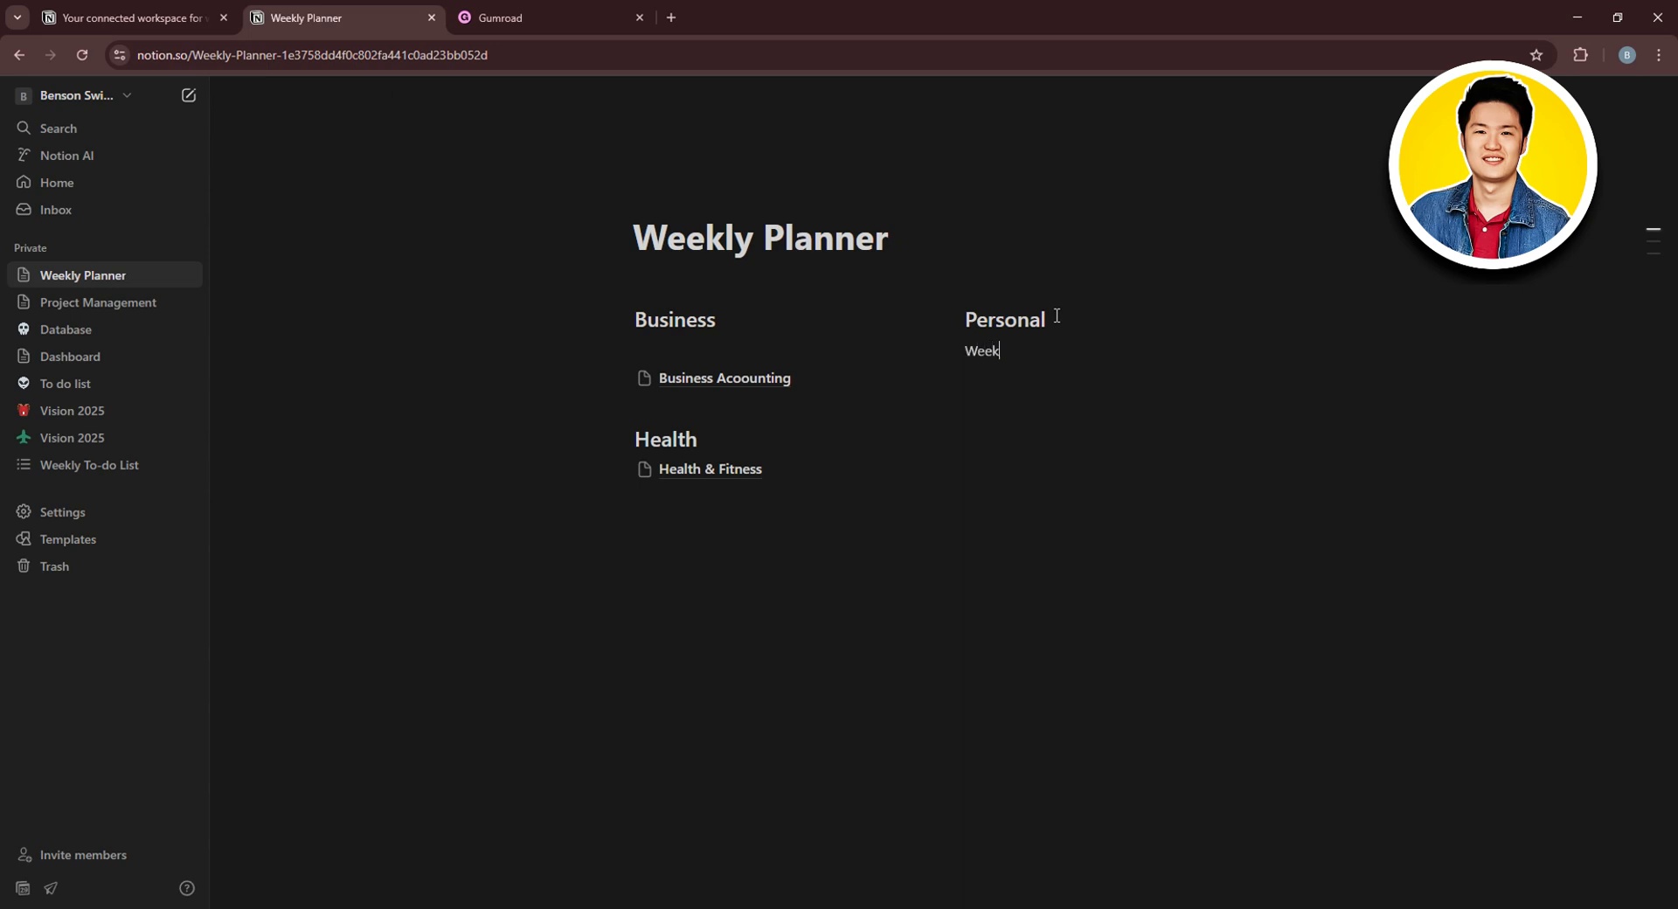
text(ly bills)
key(Return)
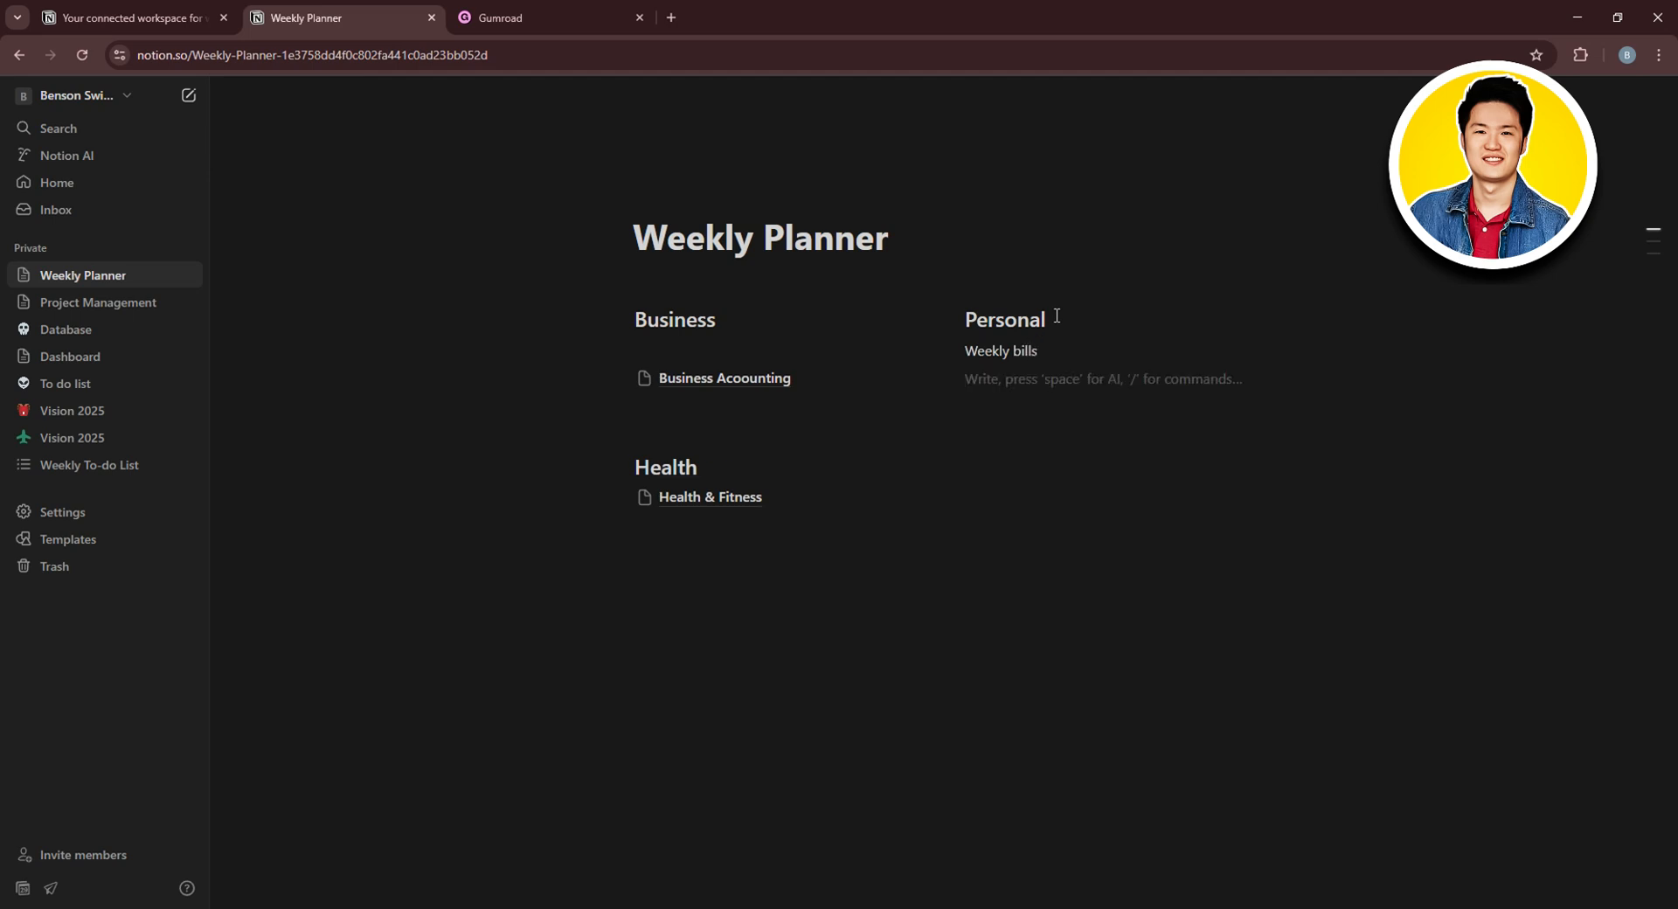
text(Mor)
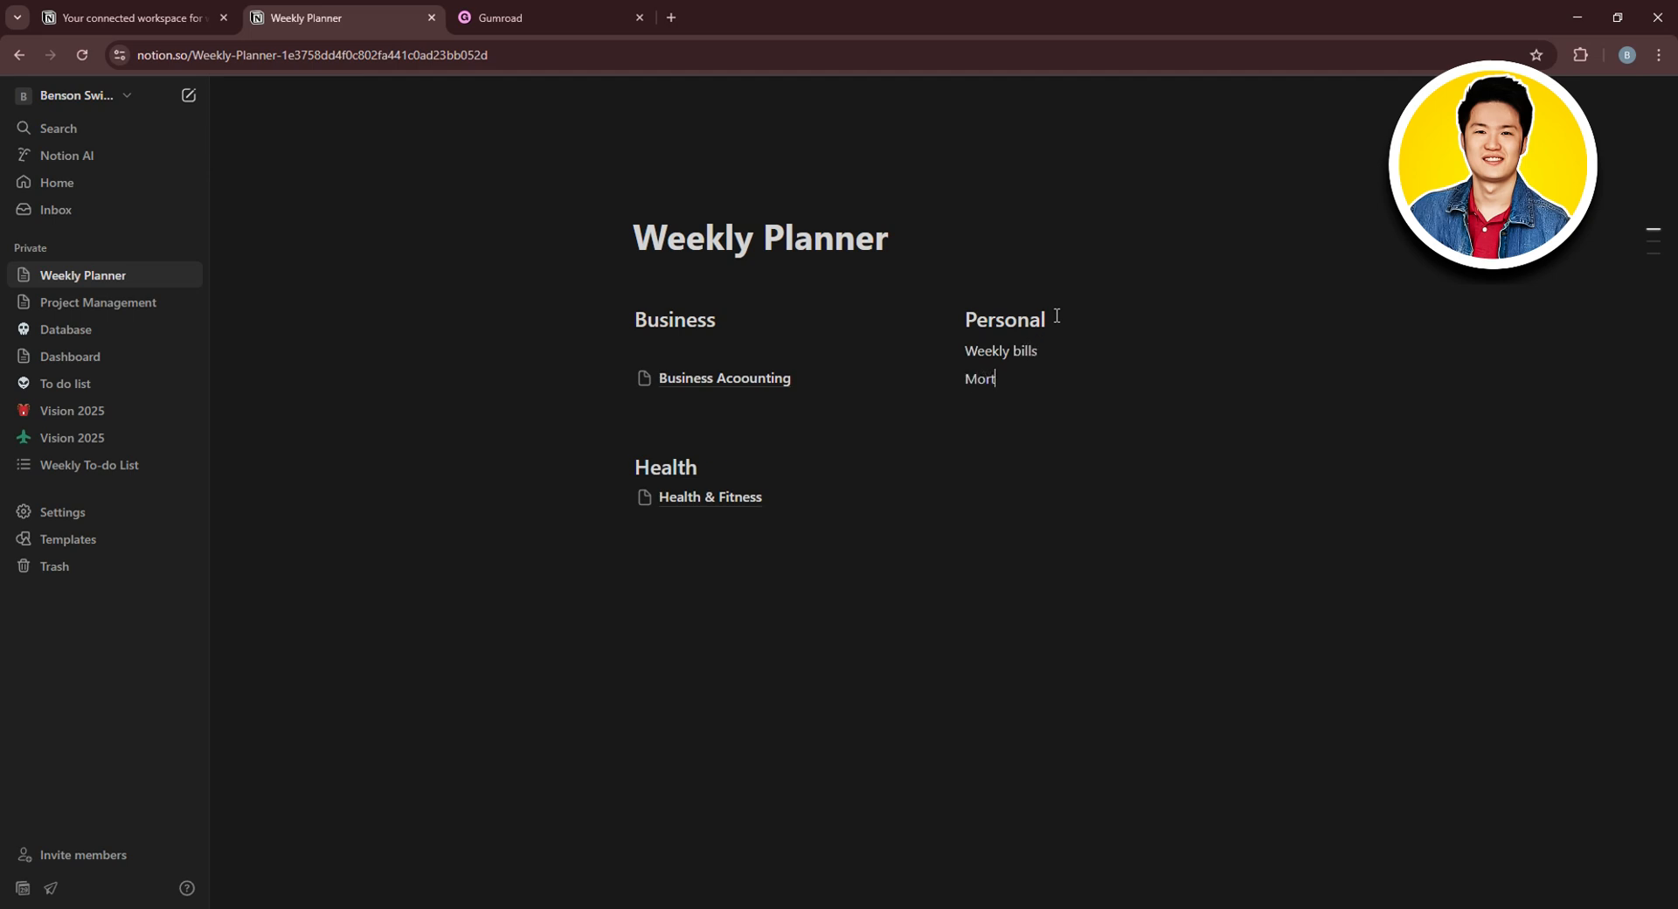
text(tgage)
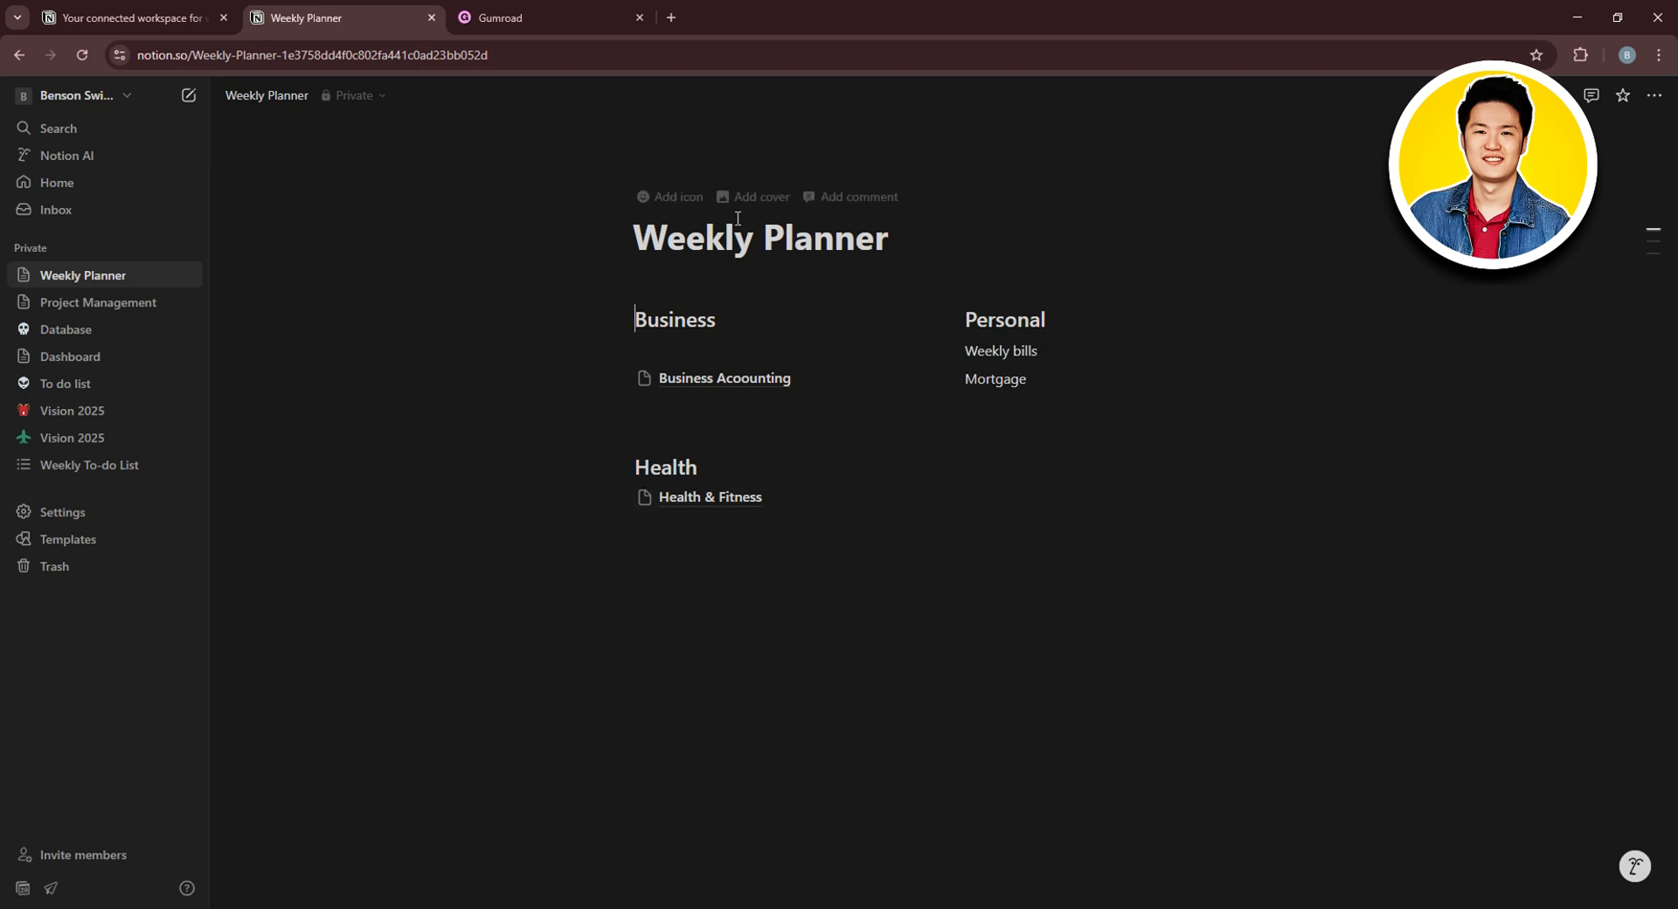
Add a page icon to Weekly Planner, filtering the emojis by "off" and choosing the office building
click(666, 196)
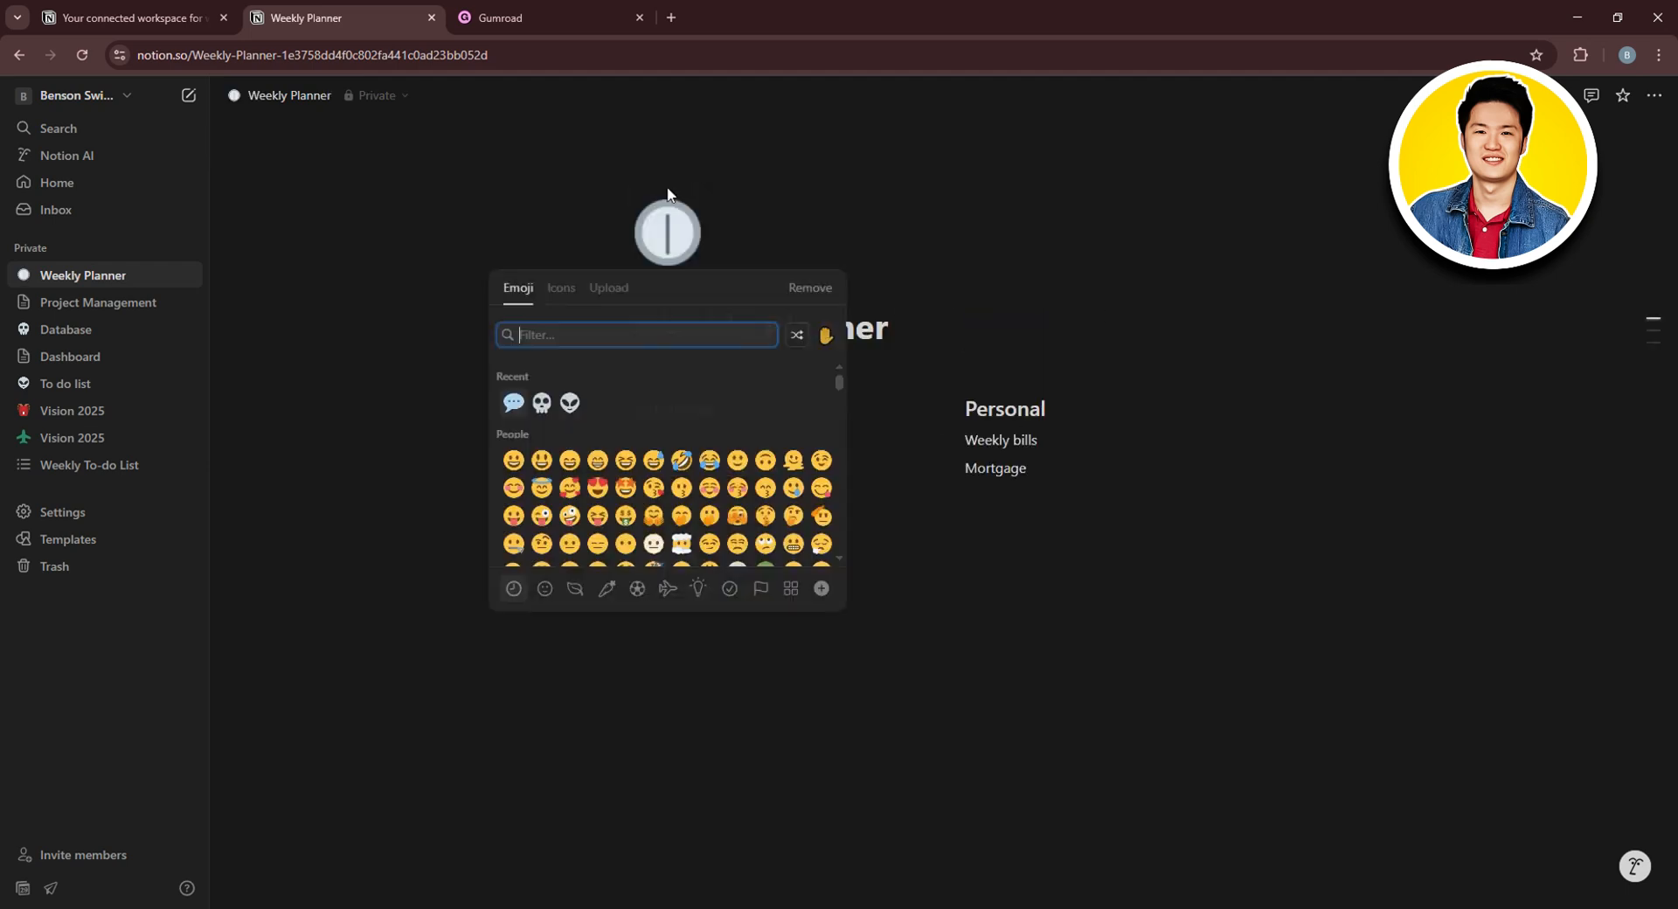
scroll(659, 432, down, 5)
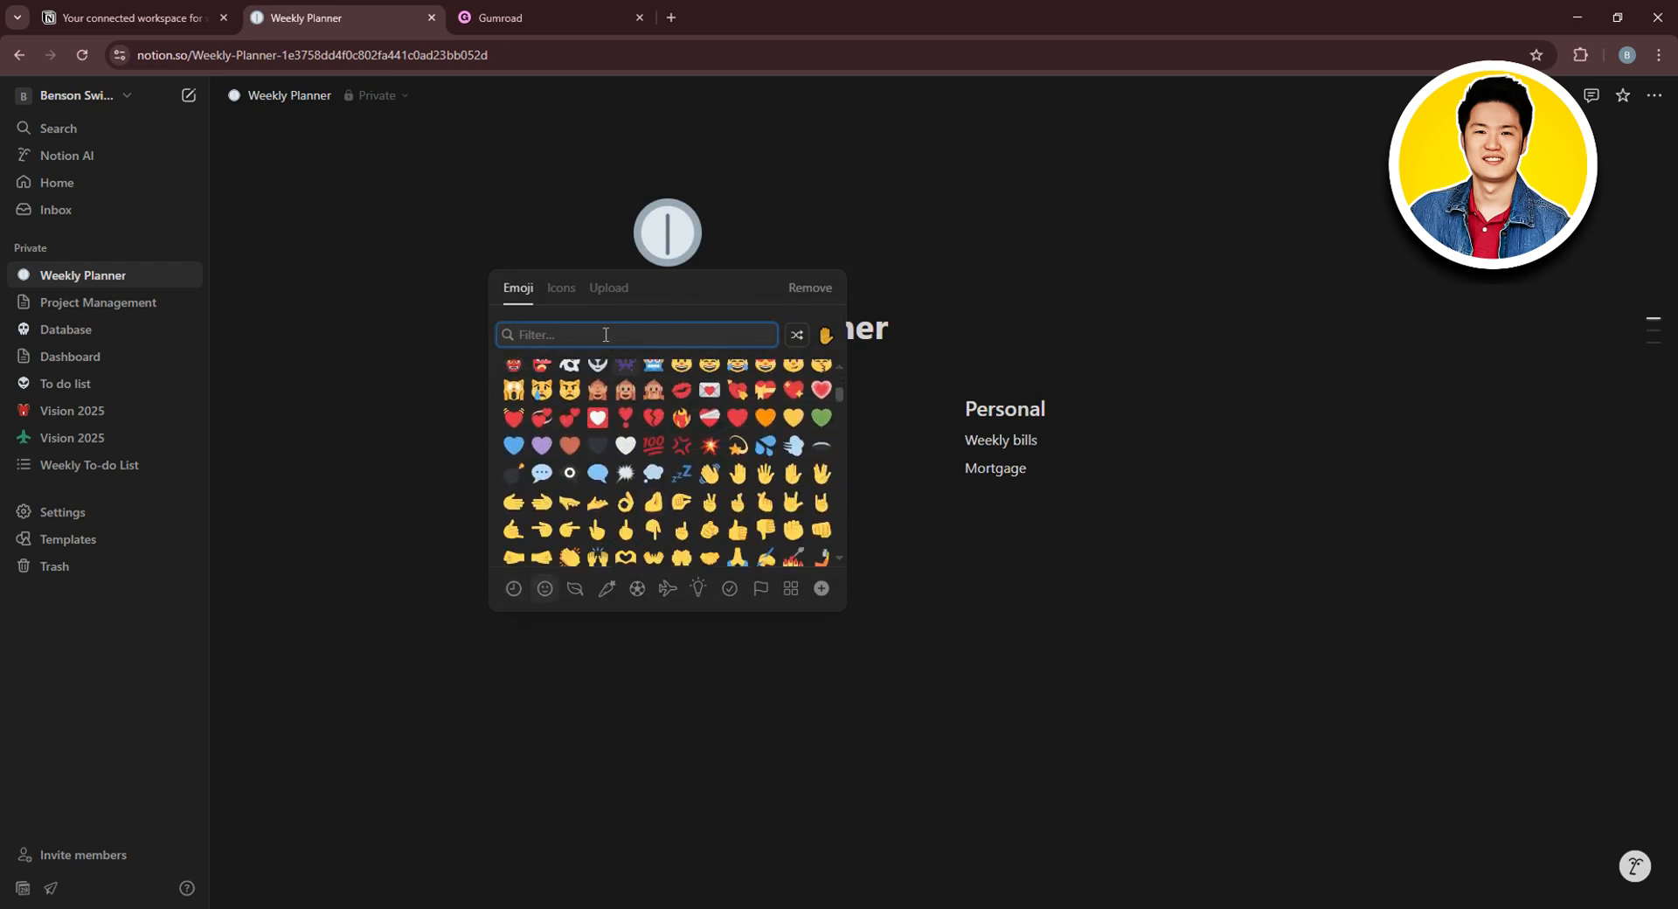
text(off)
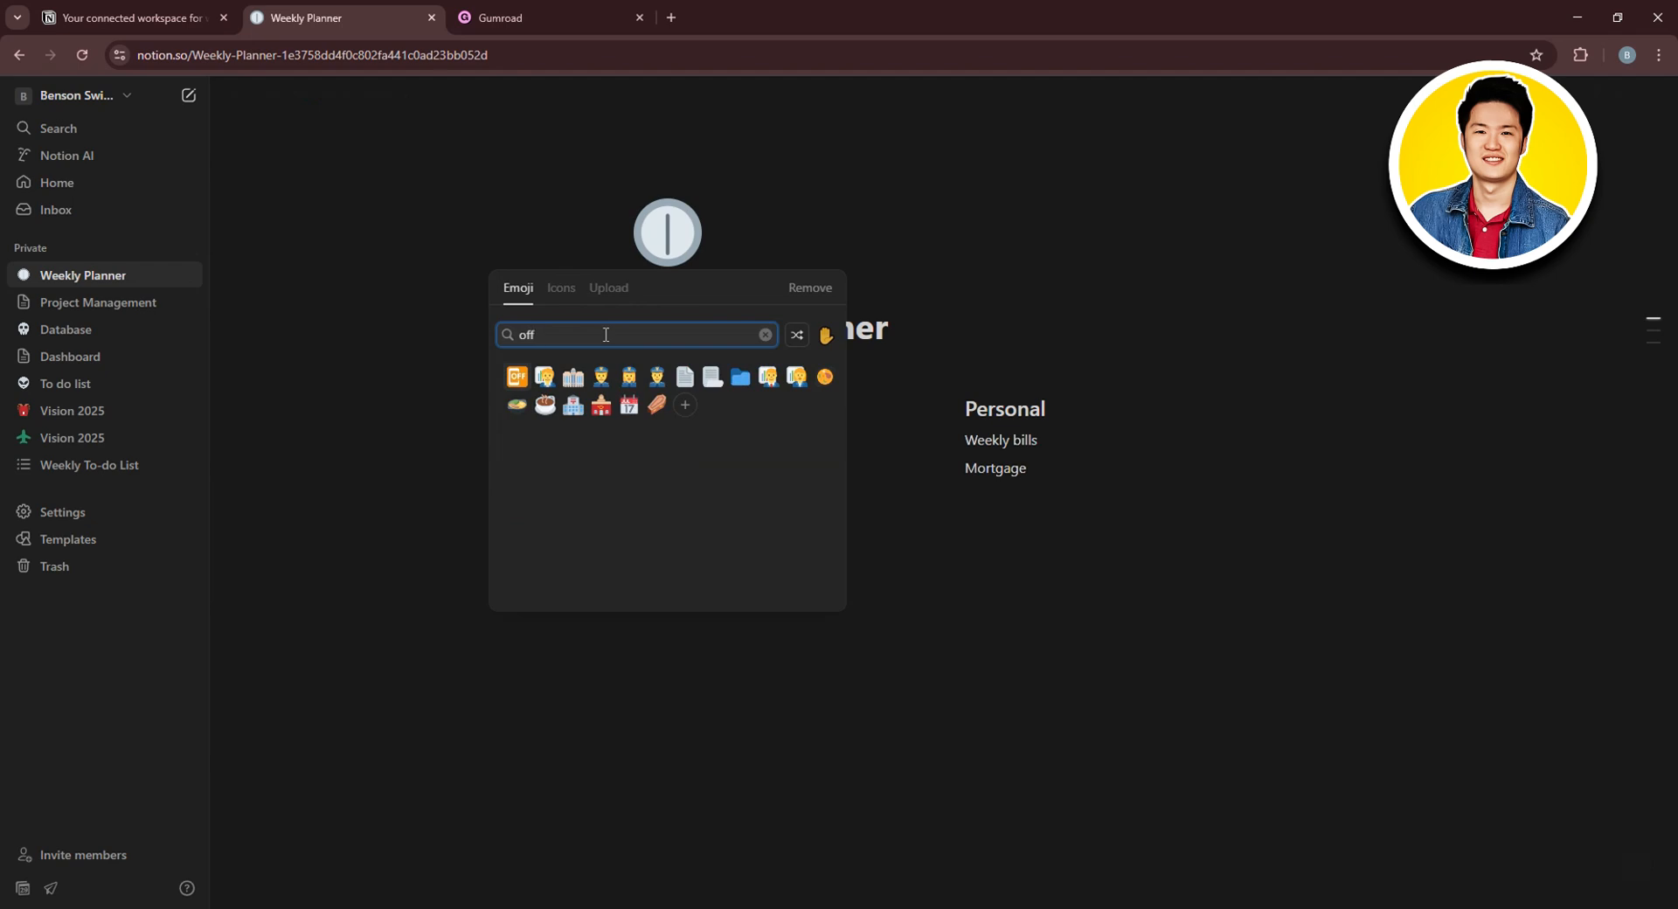
click(574, 379)
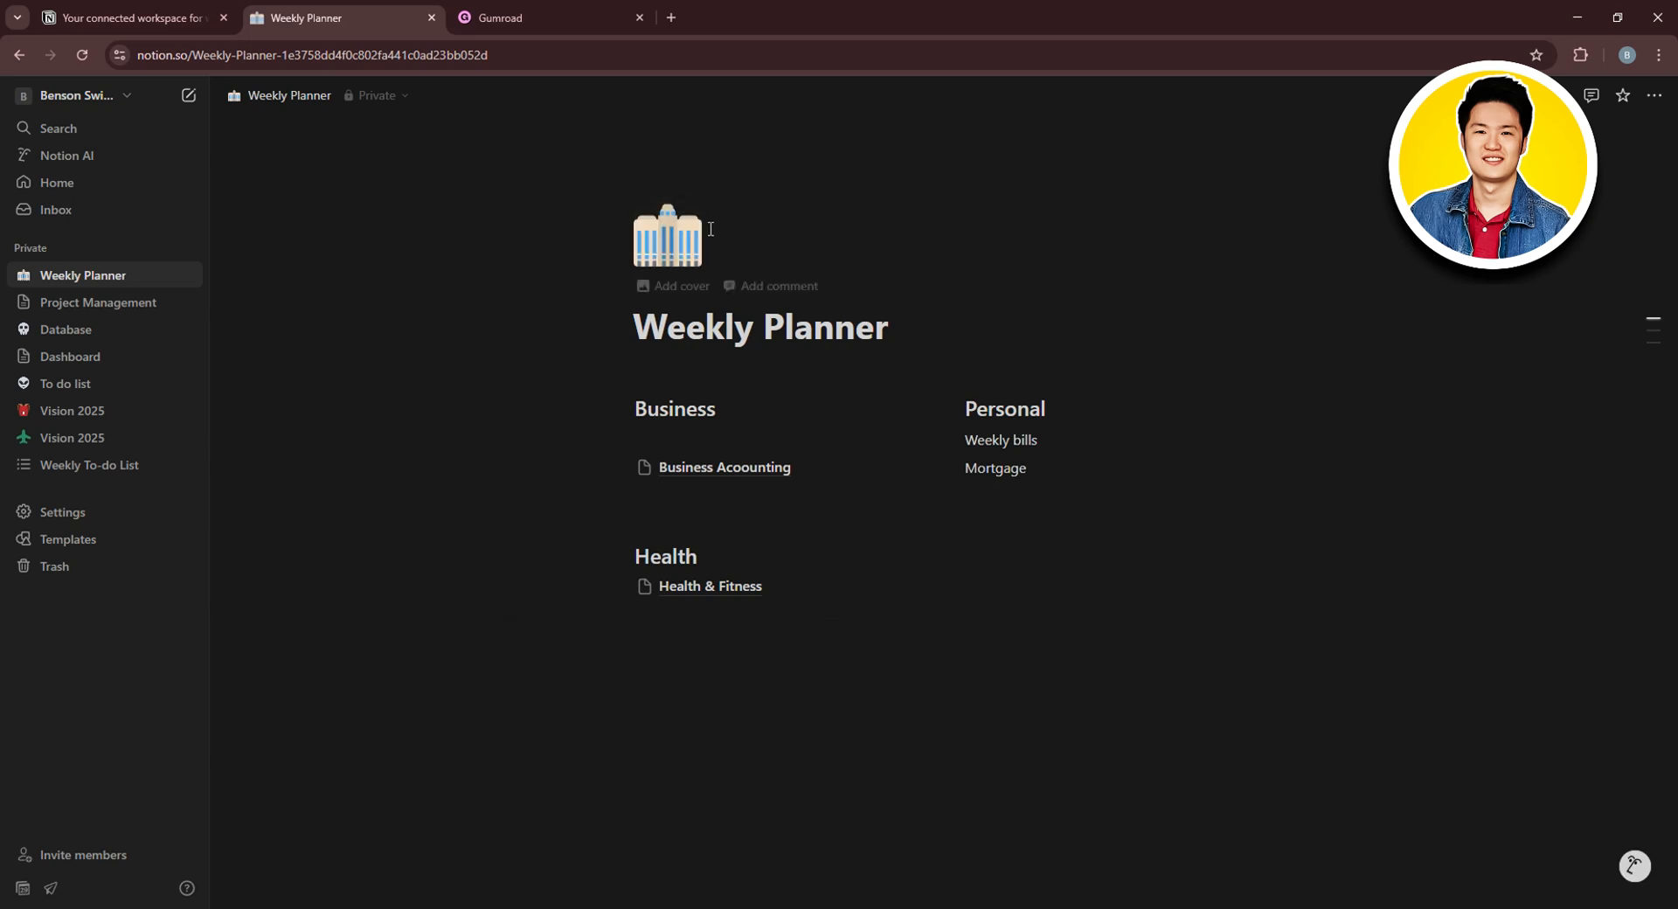
Add a page cover using the Unsplash "office" photo of a notebook, coffee cup and laptop on a wooden desk
click(689, 288)
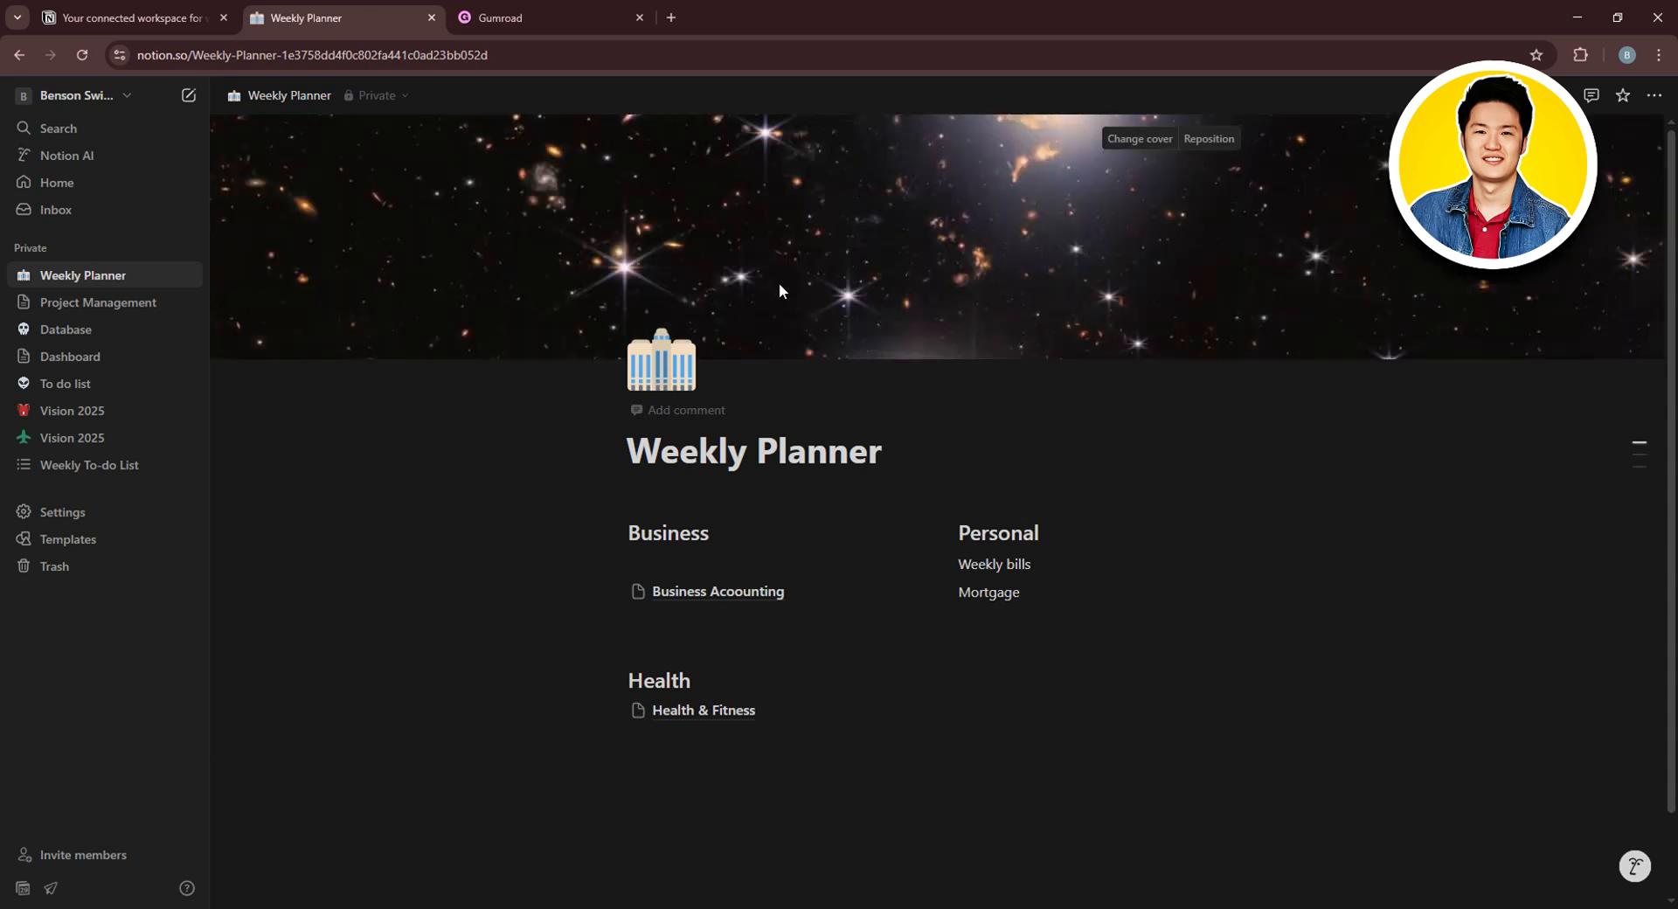
click(1127, 140)
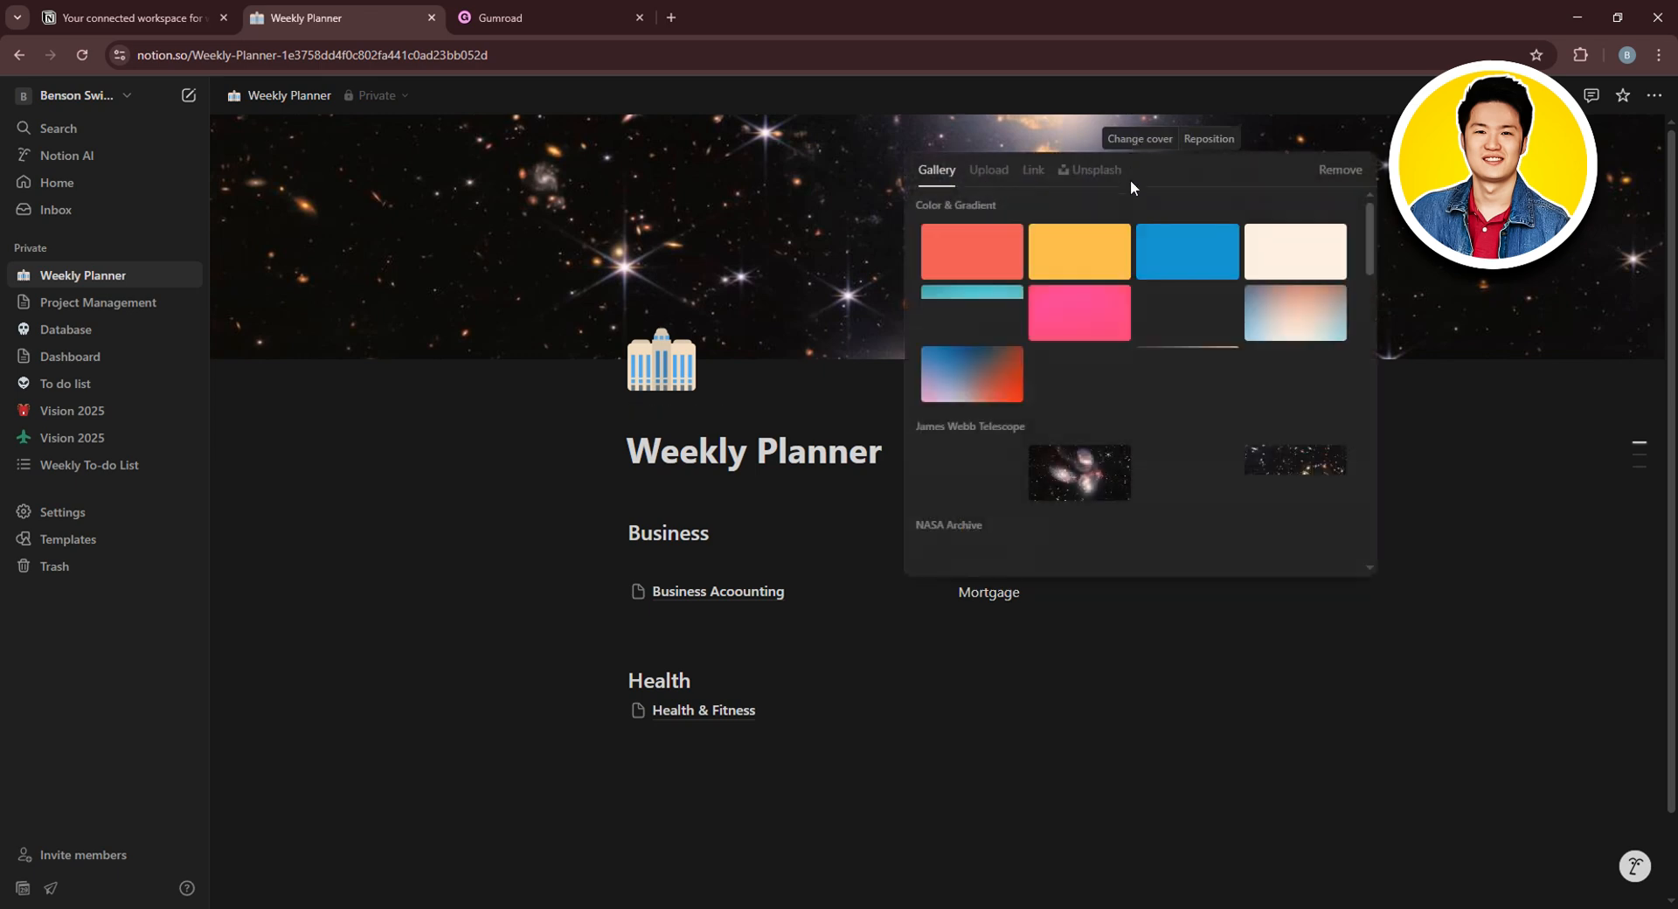
click(1082, 175)
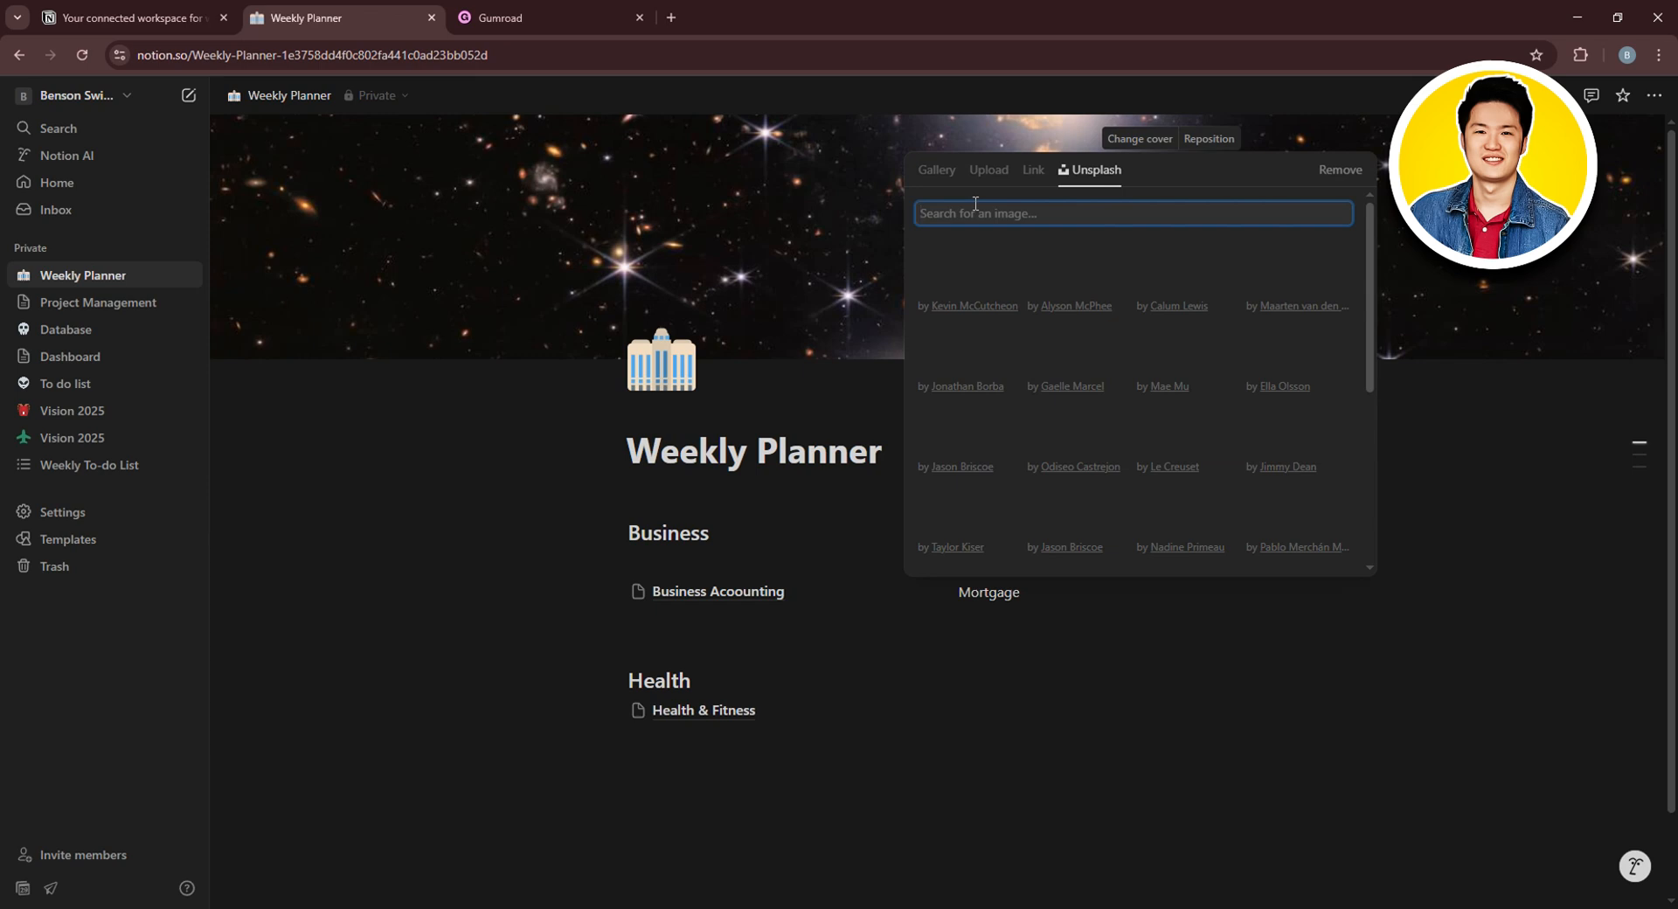
text(officer)
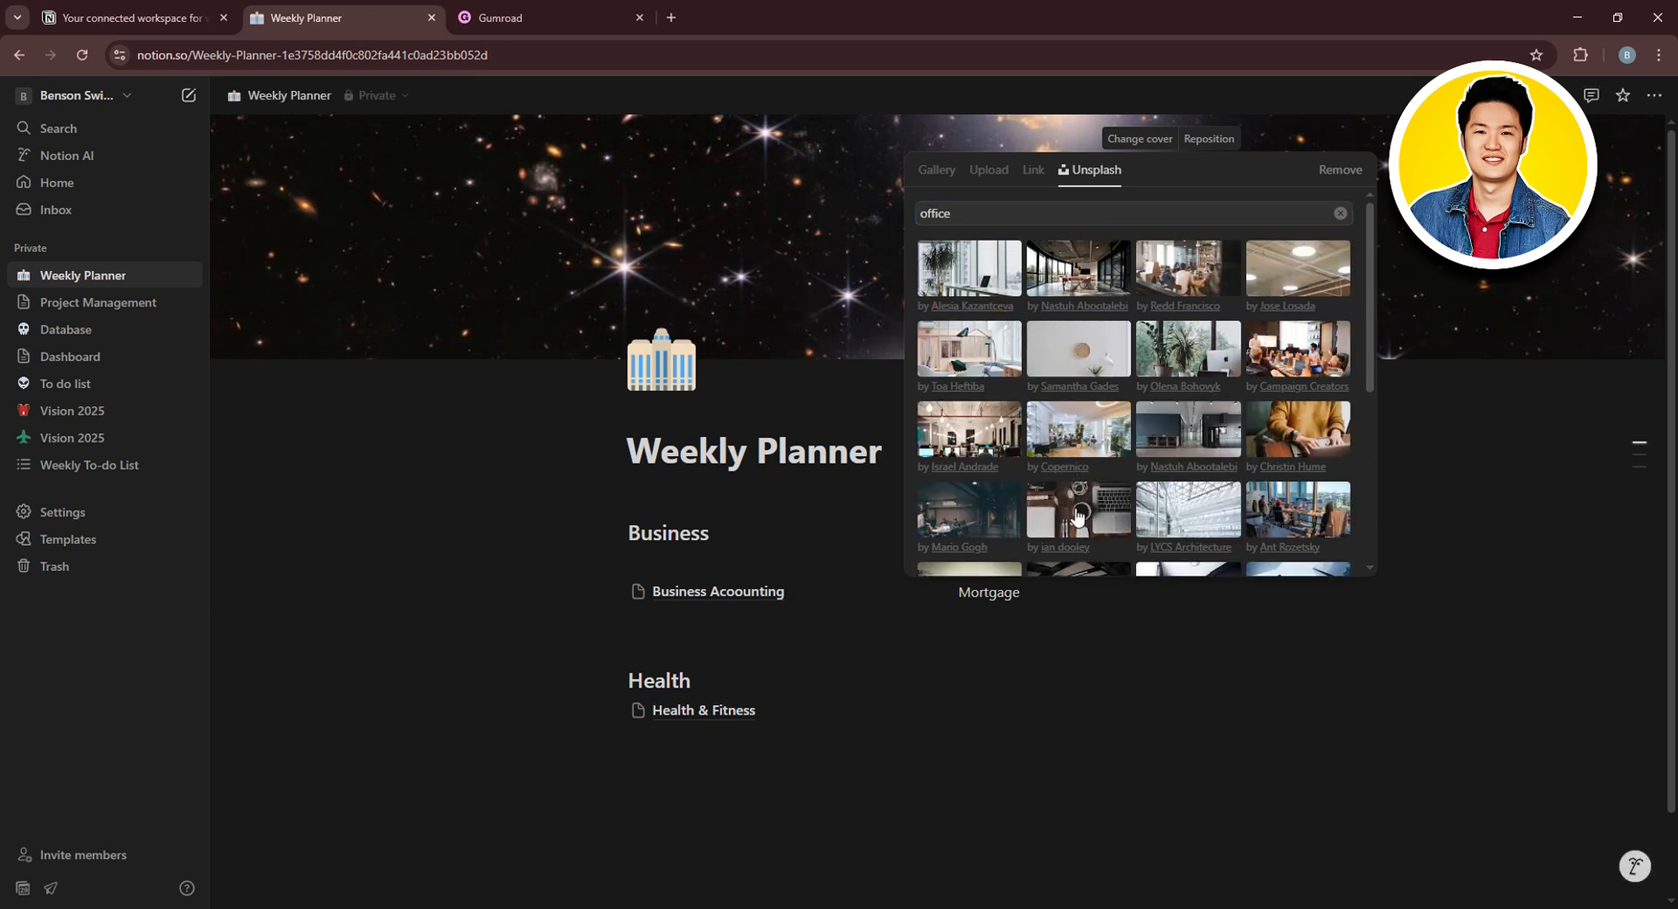
click(1078, 515)
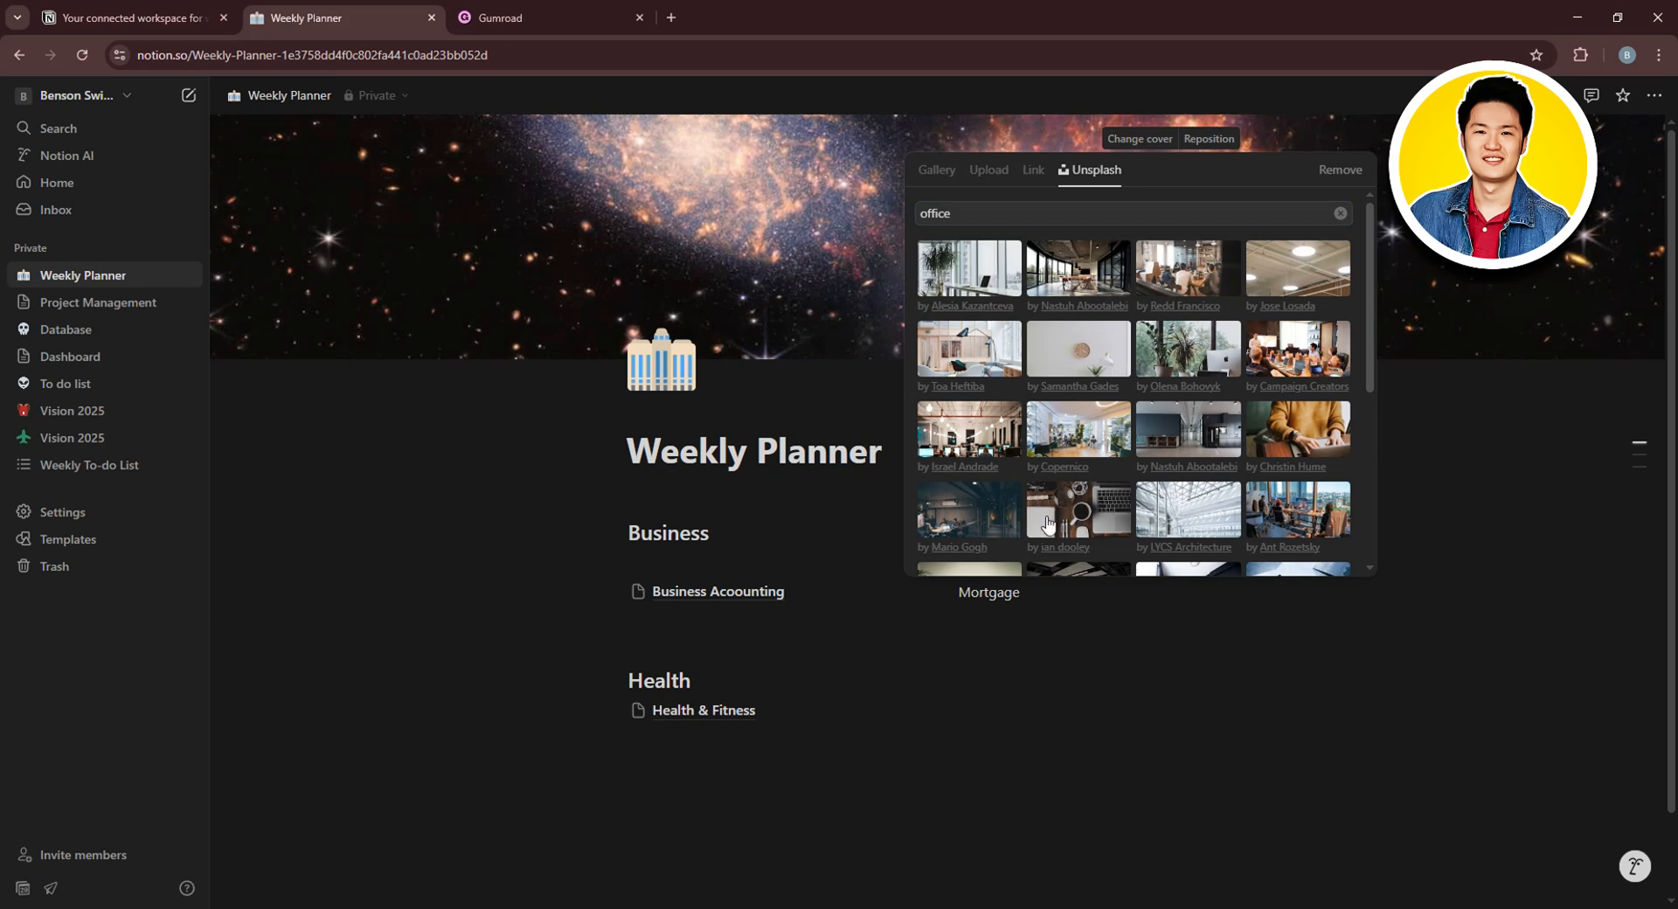
click(1071, 519)
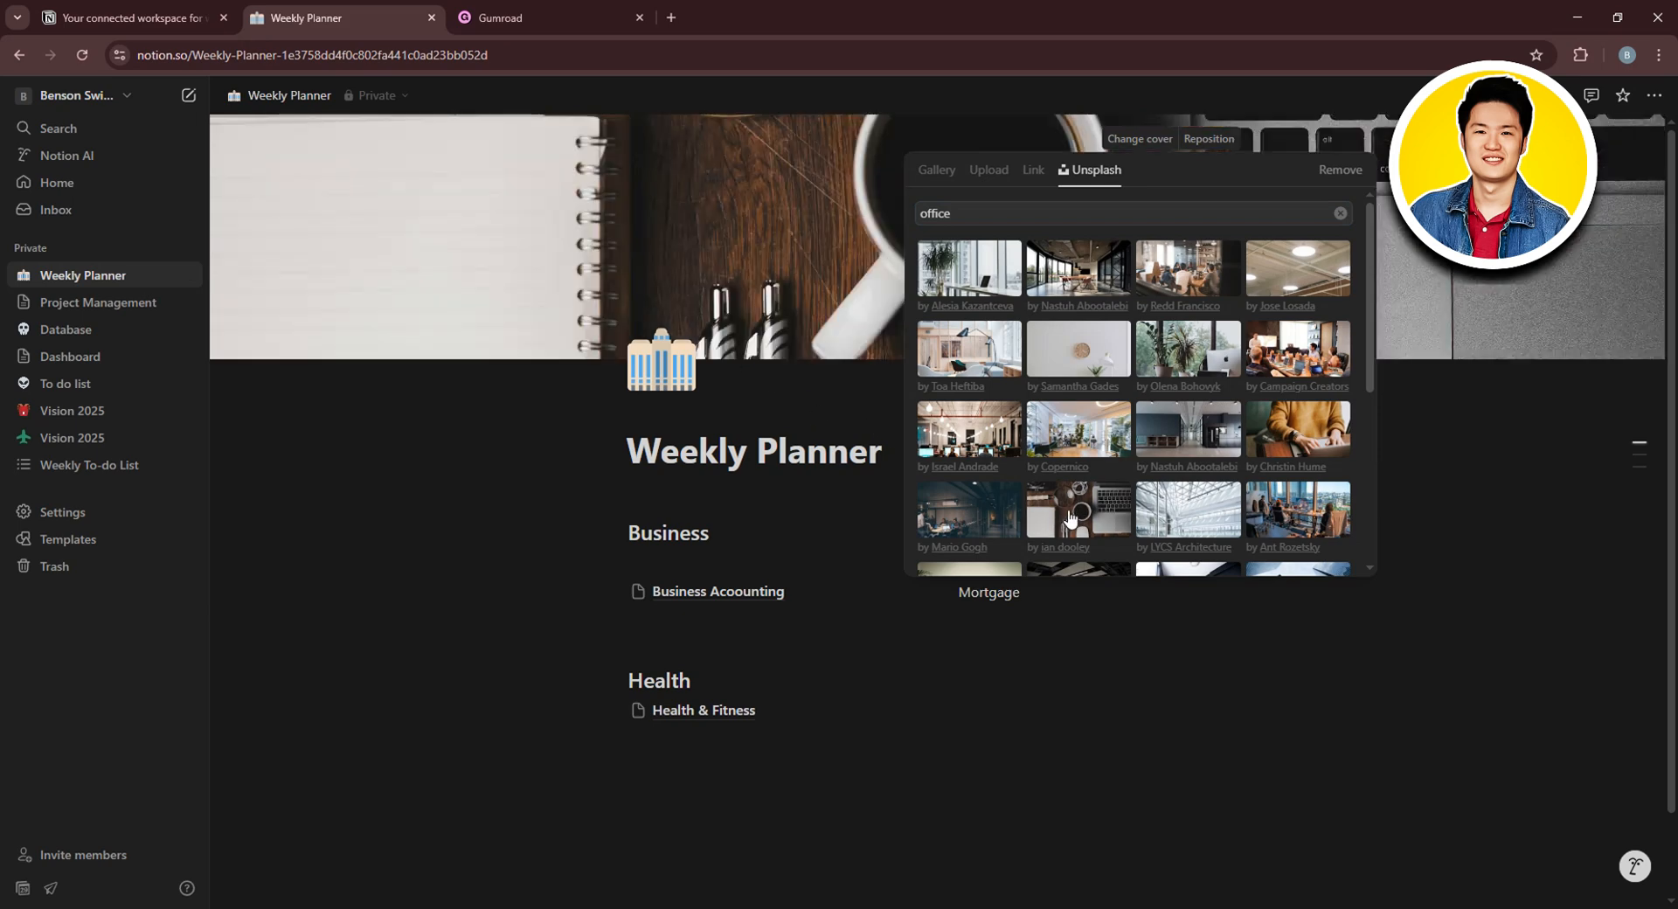
click(443, 423)
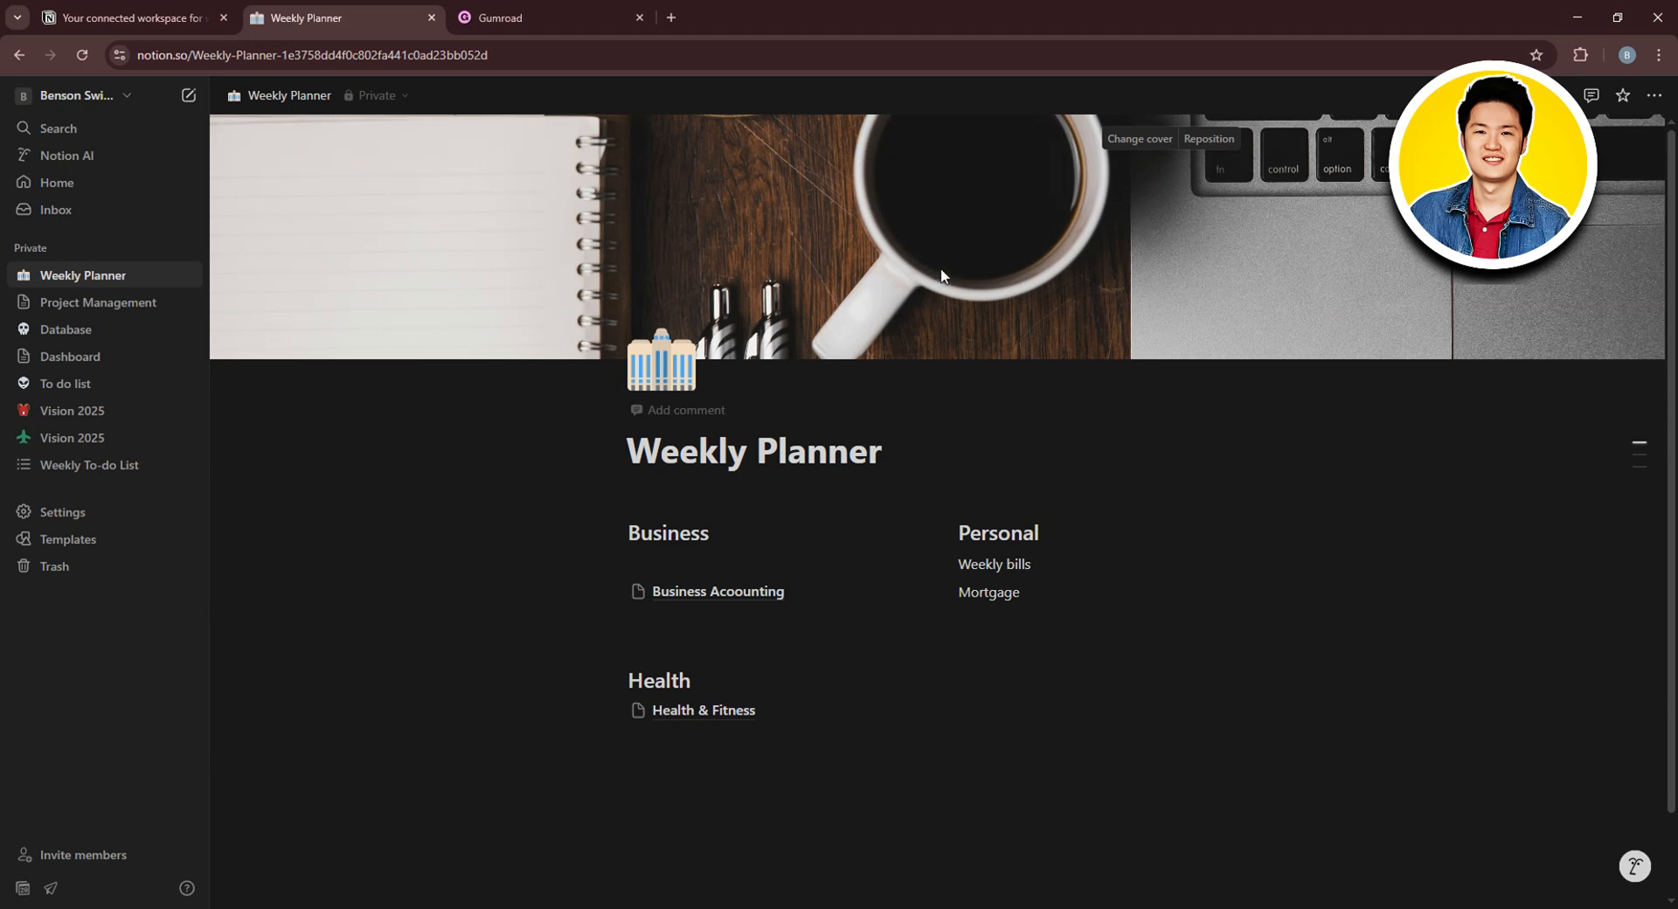
Reposition the cover image downward to show the magnifying glass and more of the keyboard, and save the position
click(1228, 140)
drag(1068, 161, 1058, 381)
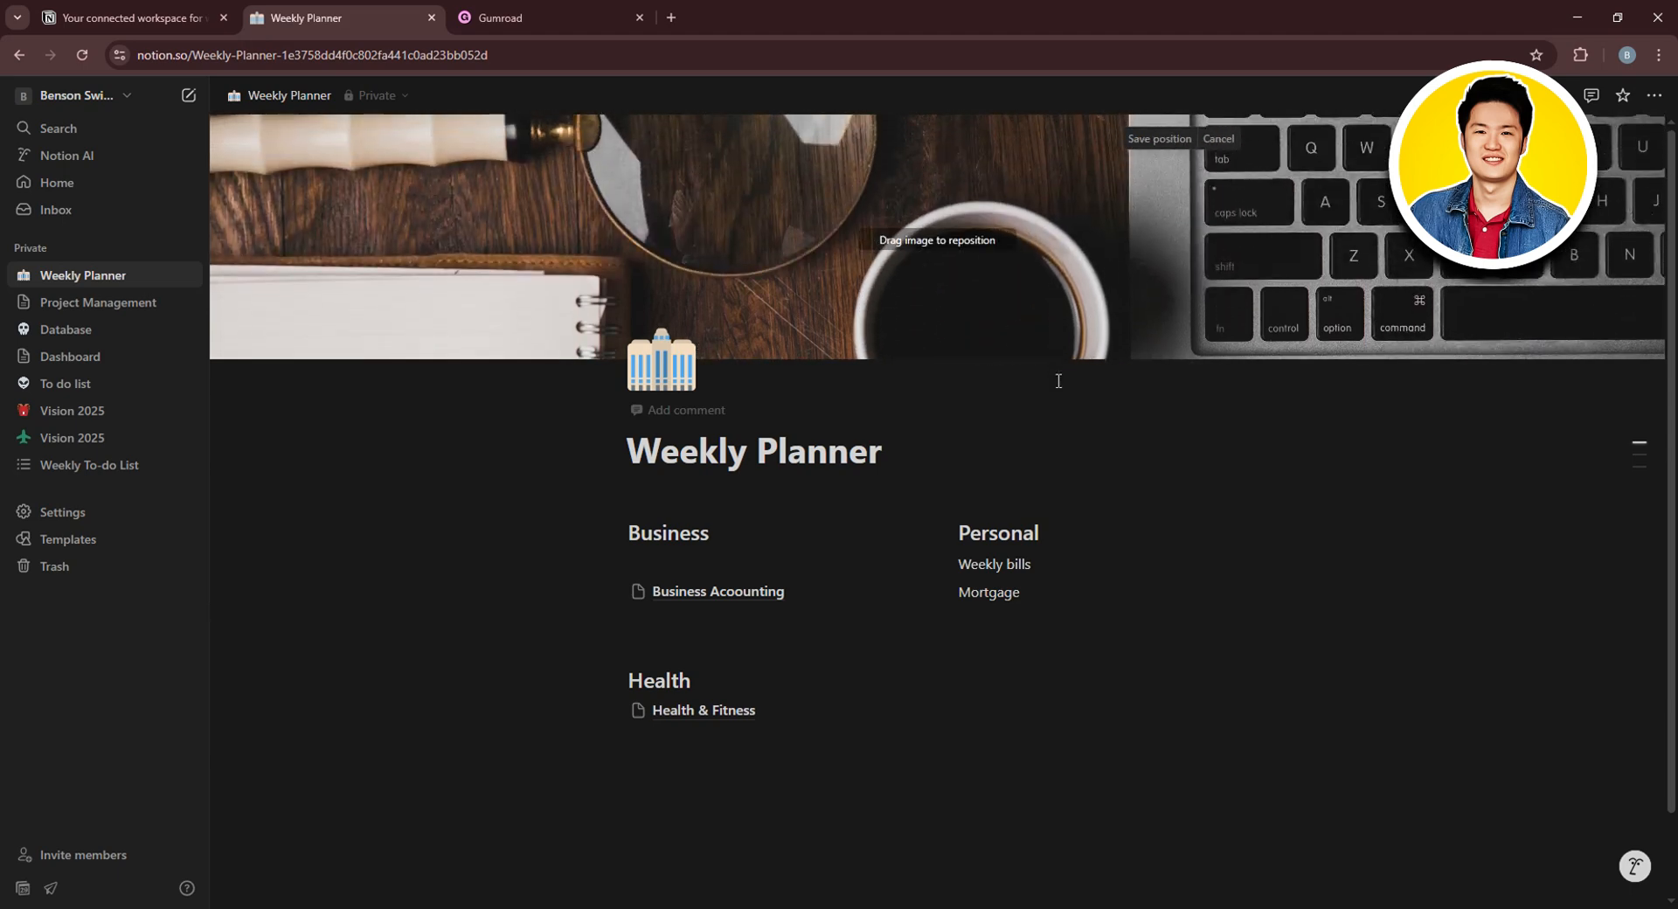
click(1151, 147)
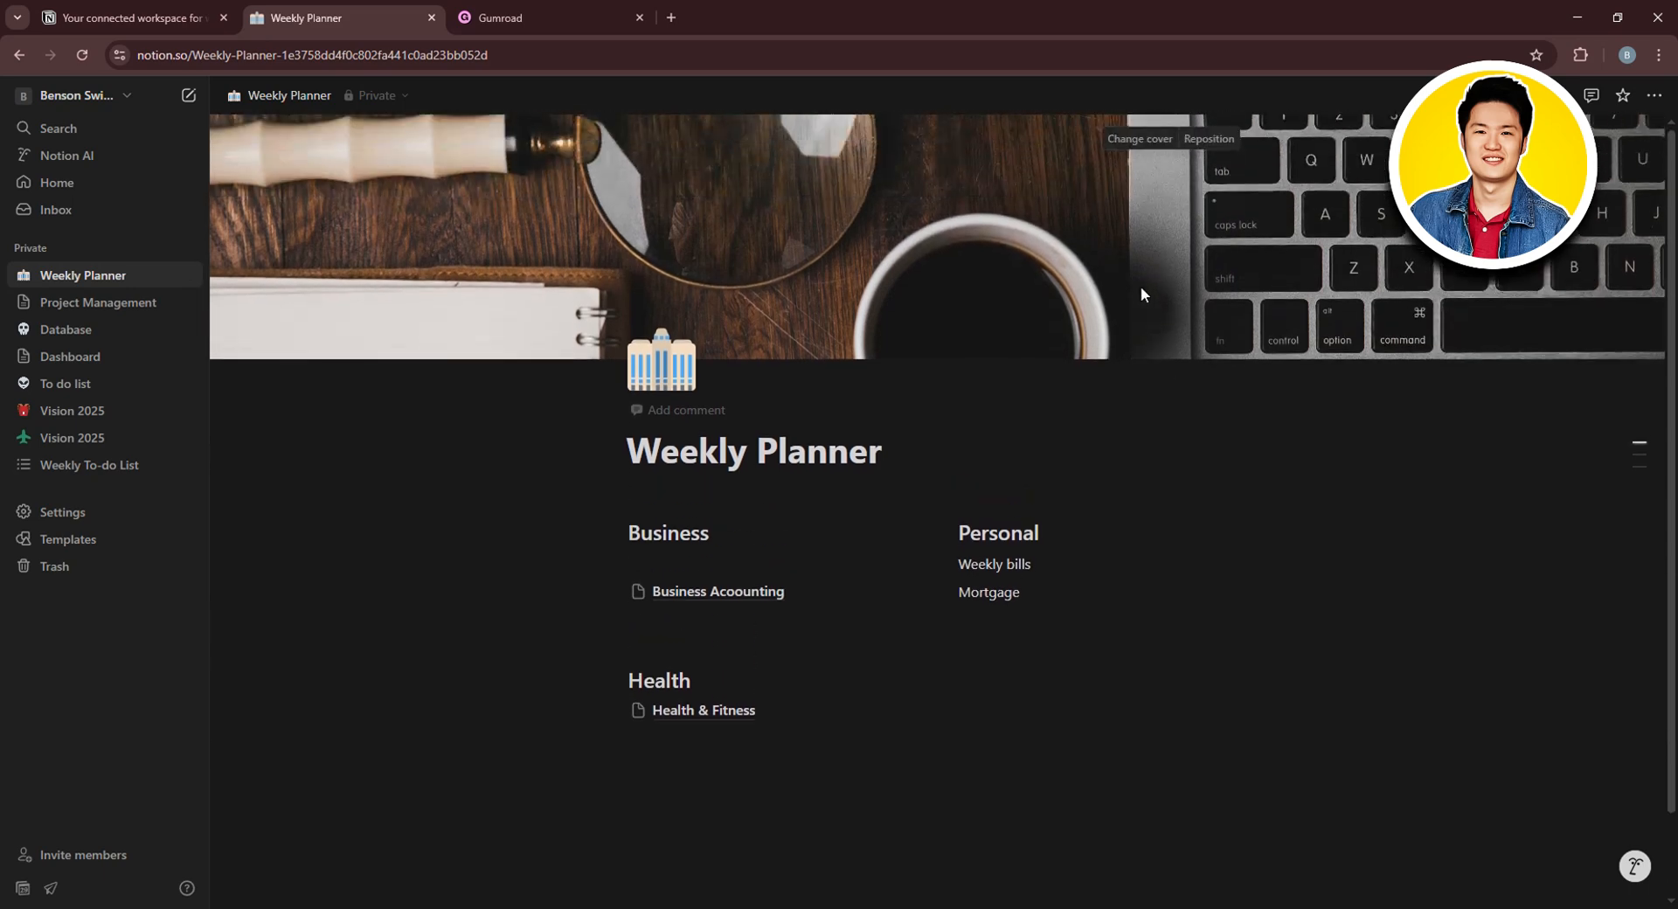
Switch to Gumroad, open the seller dashboard's product list and start creating a new product
click(524, 18)
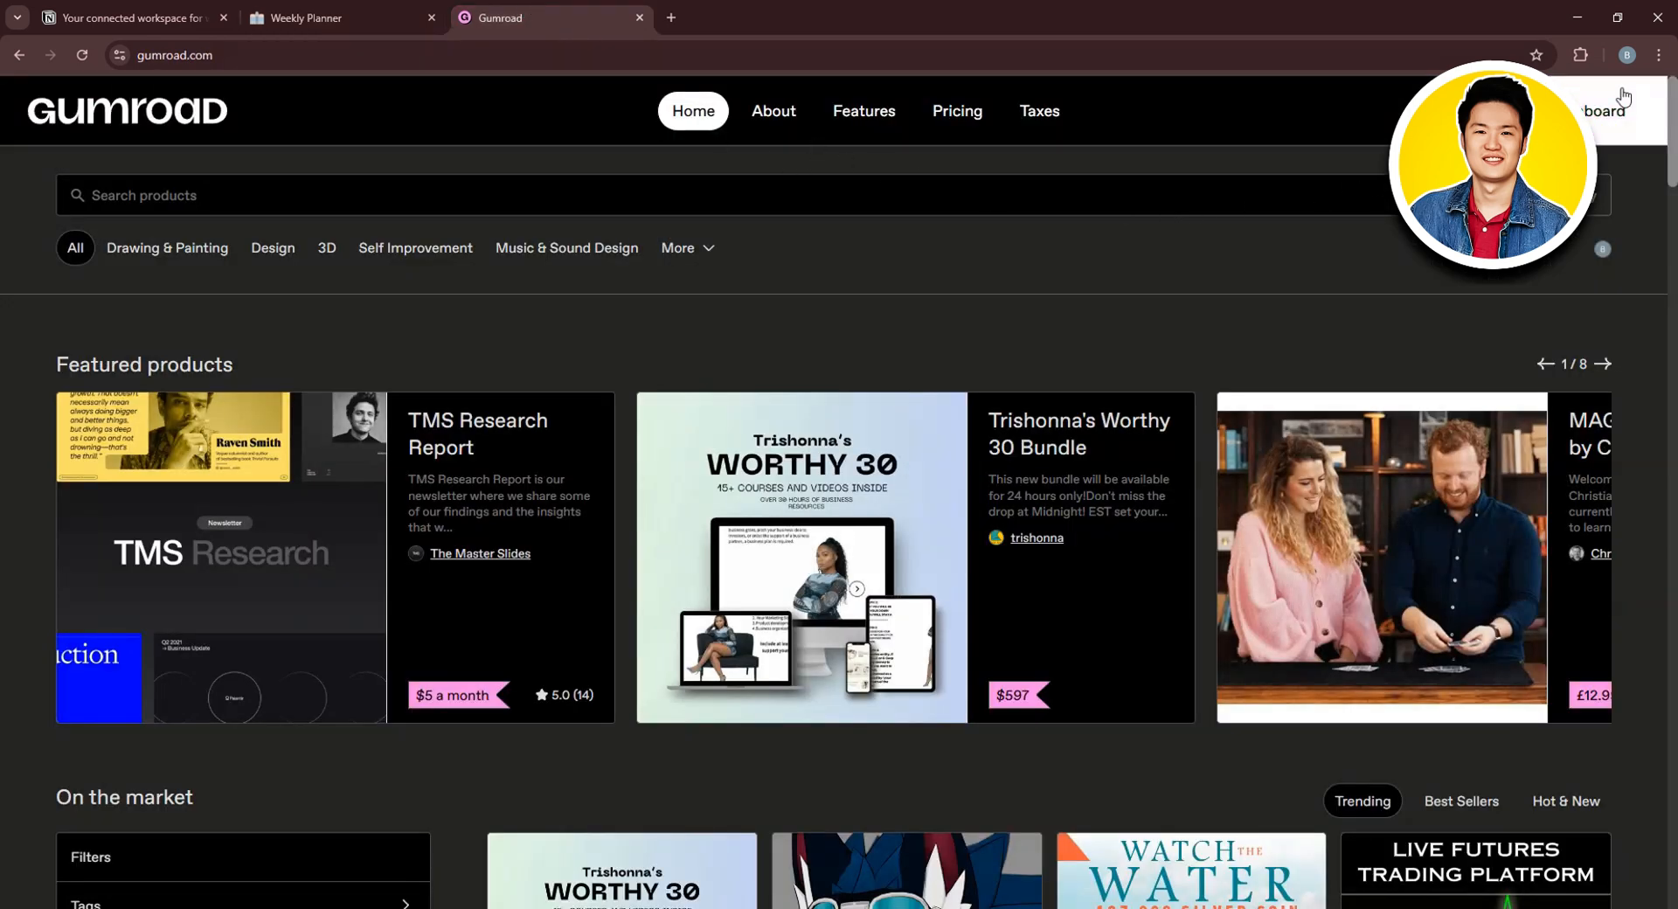
click(1586, 110)
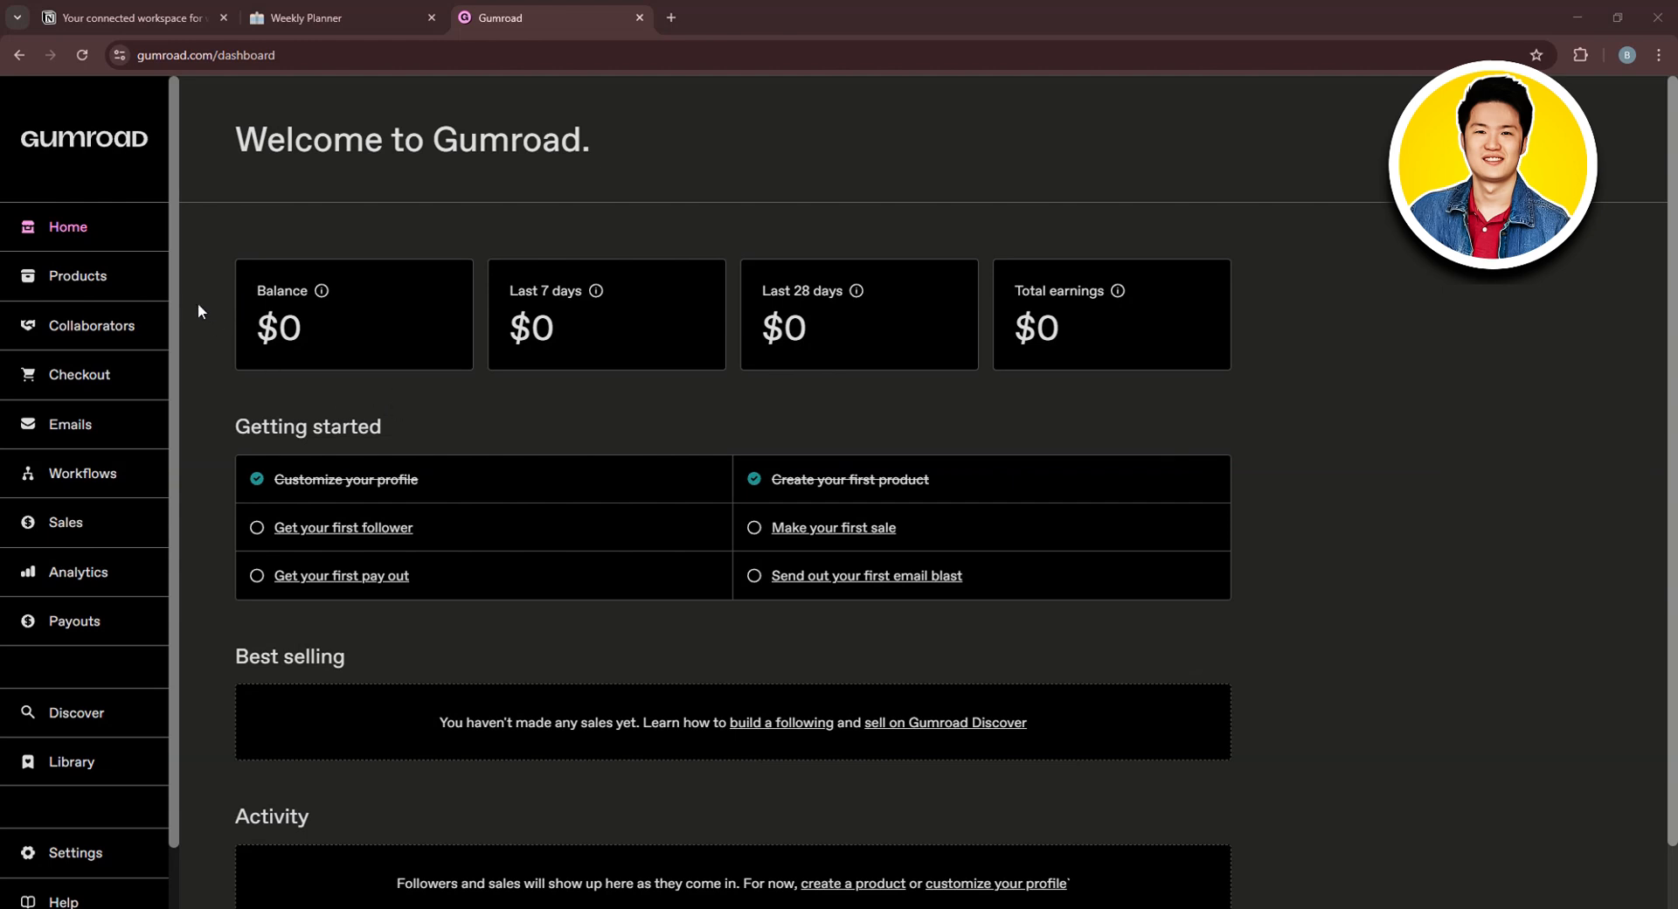
scroll(92, 717, down, 1)
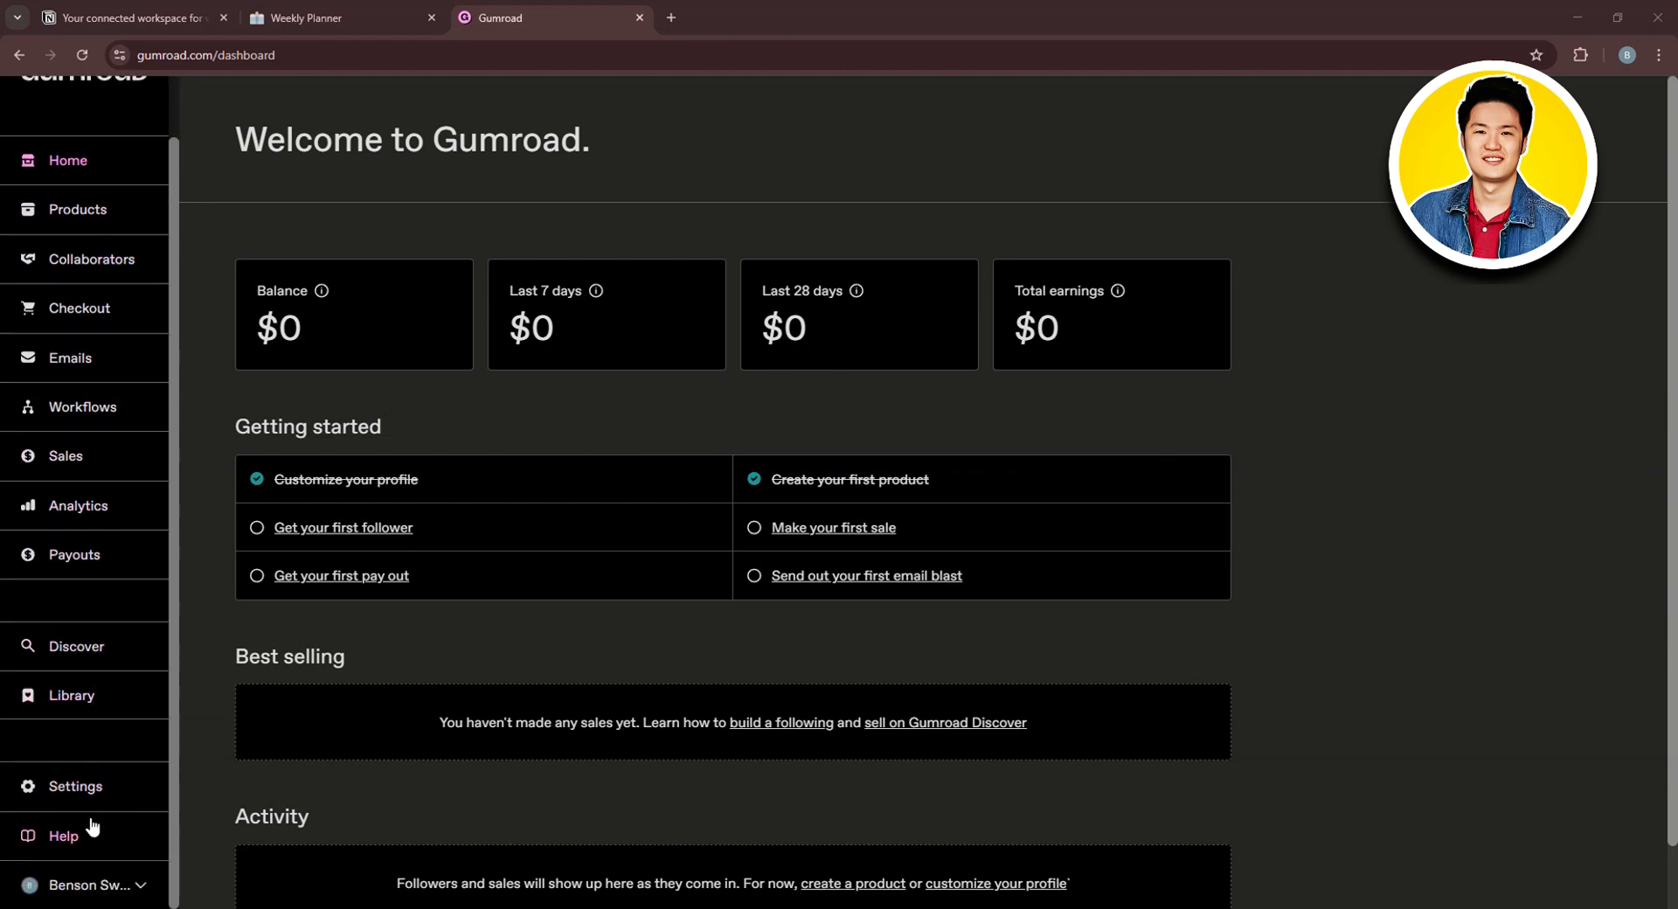
scroll(74, 726, up, 1)
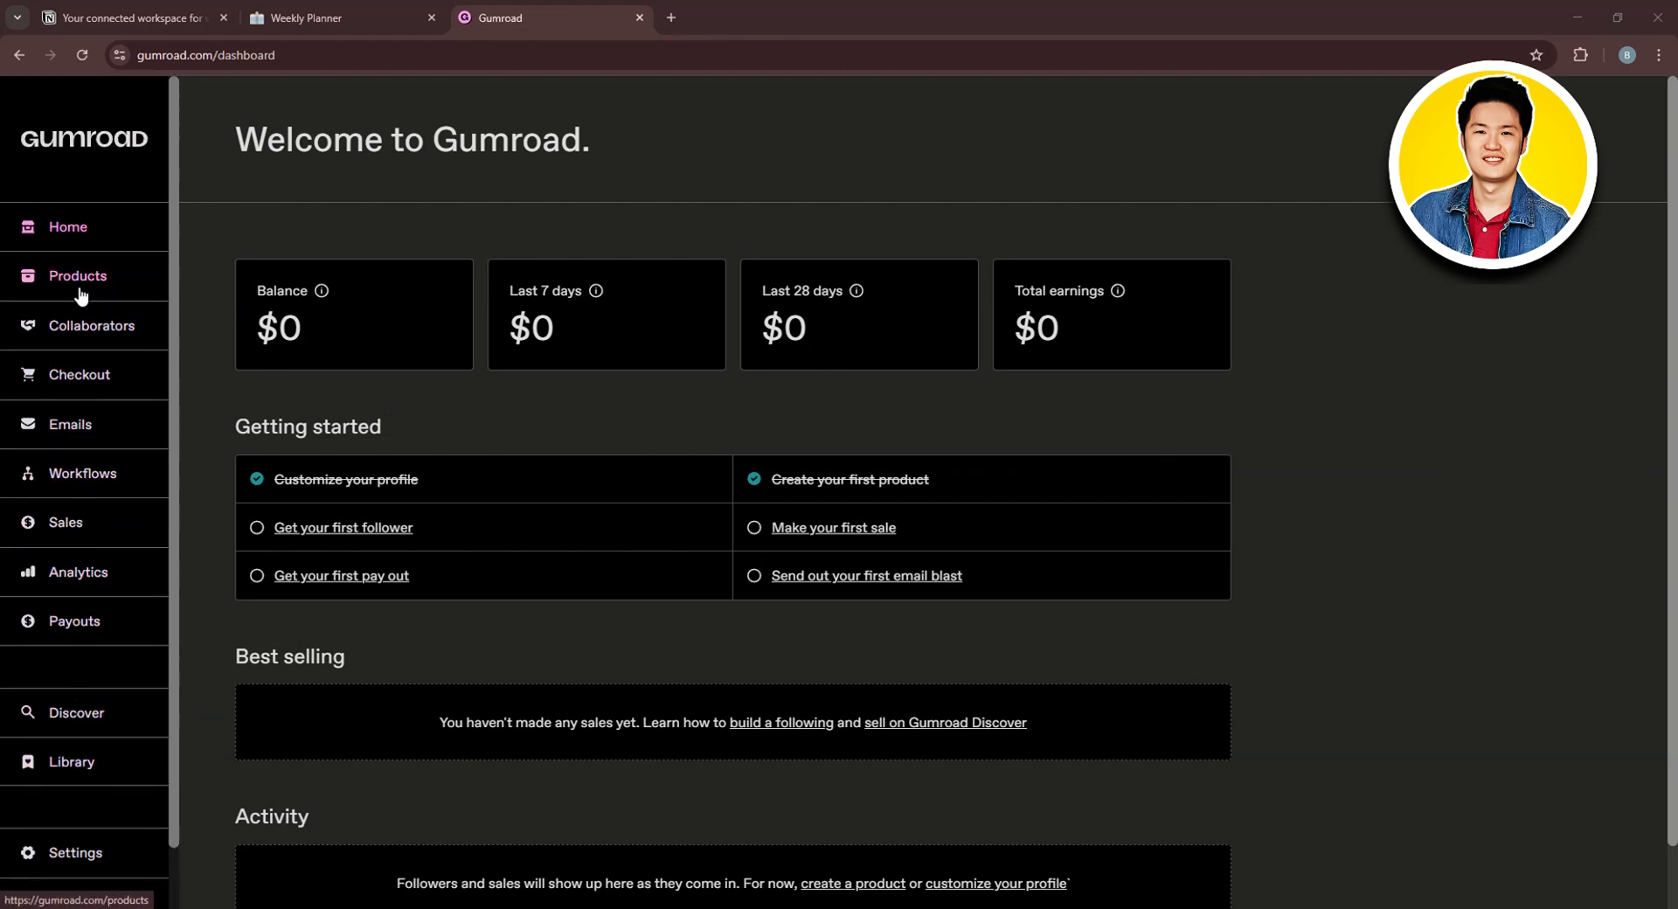
click(81, 285)
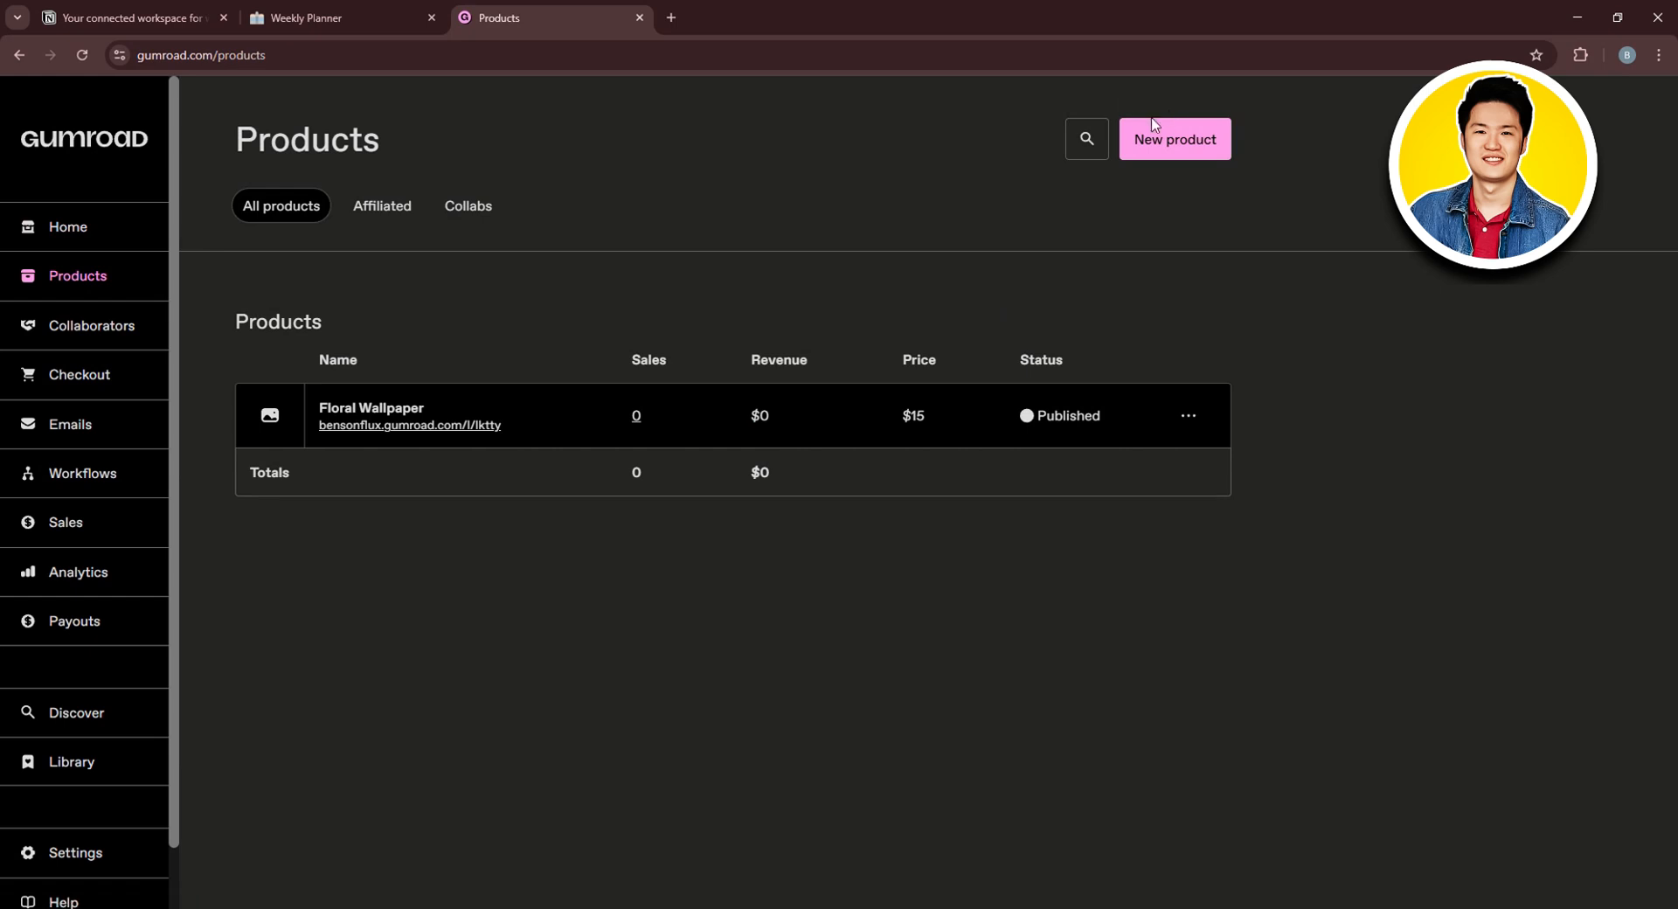
click(1179, 147)
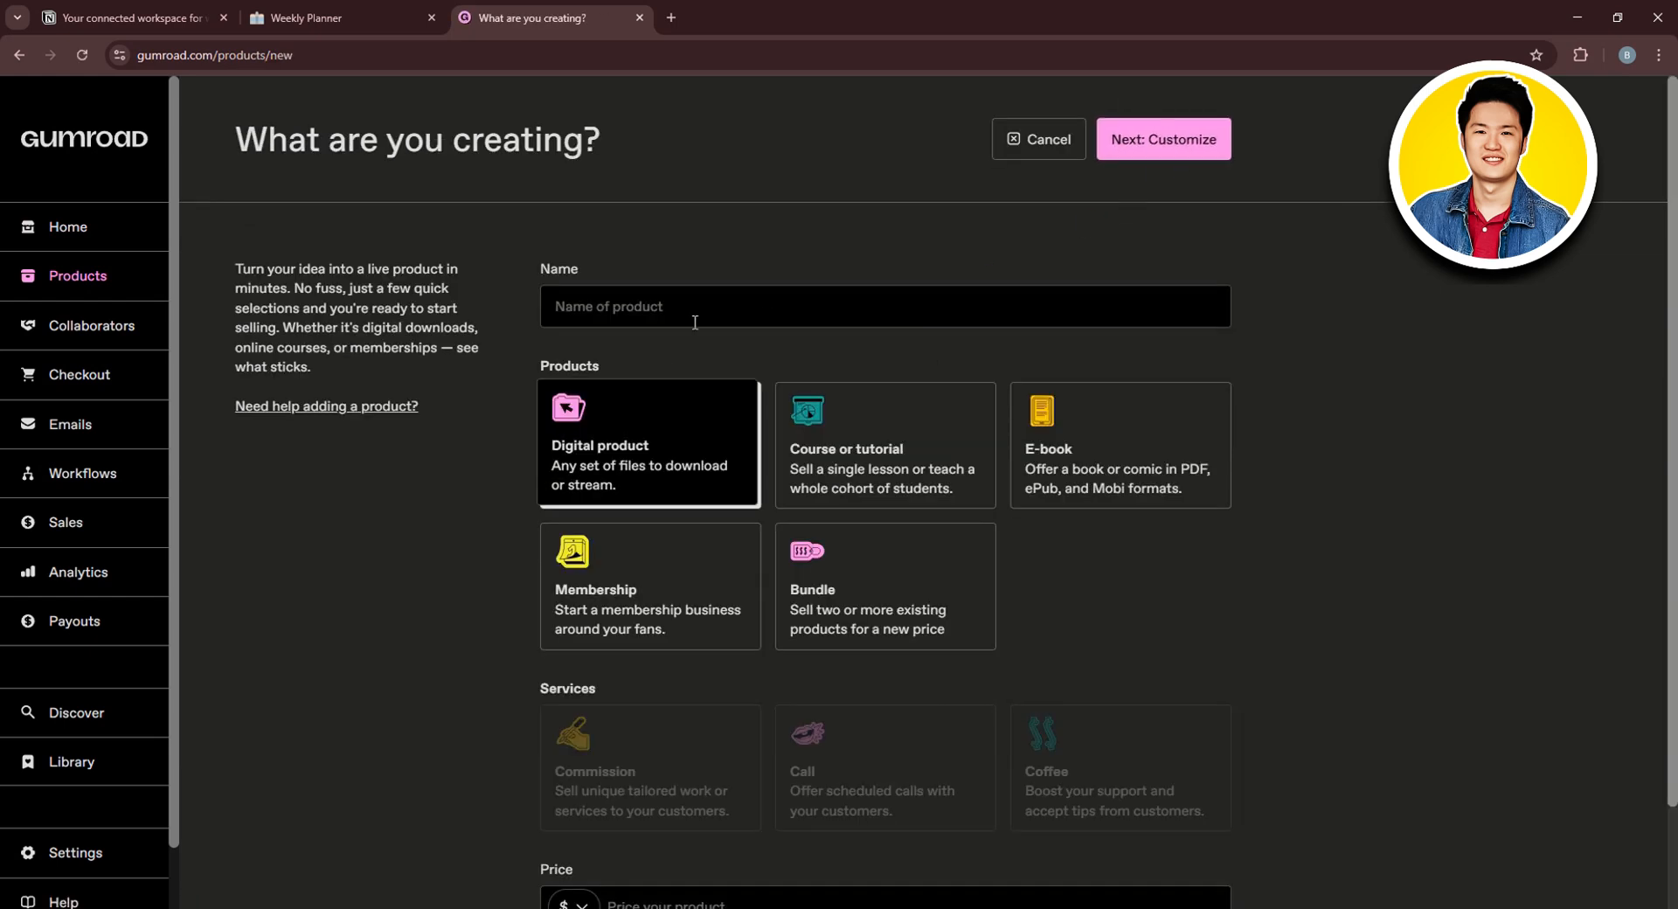
Name the new digital product "Notion Template"
click(595, 302)
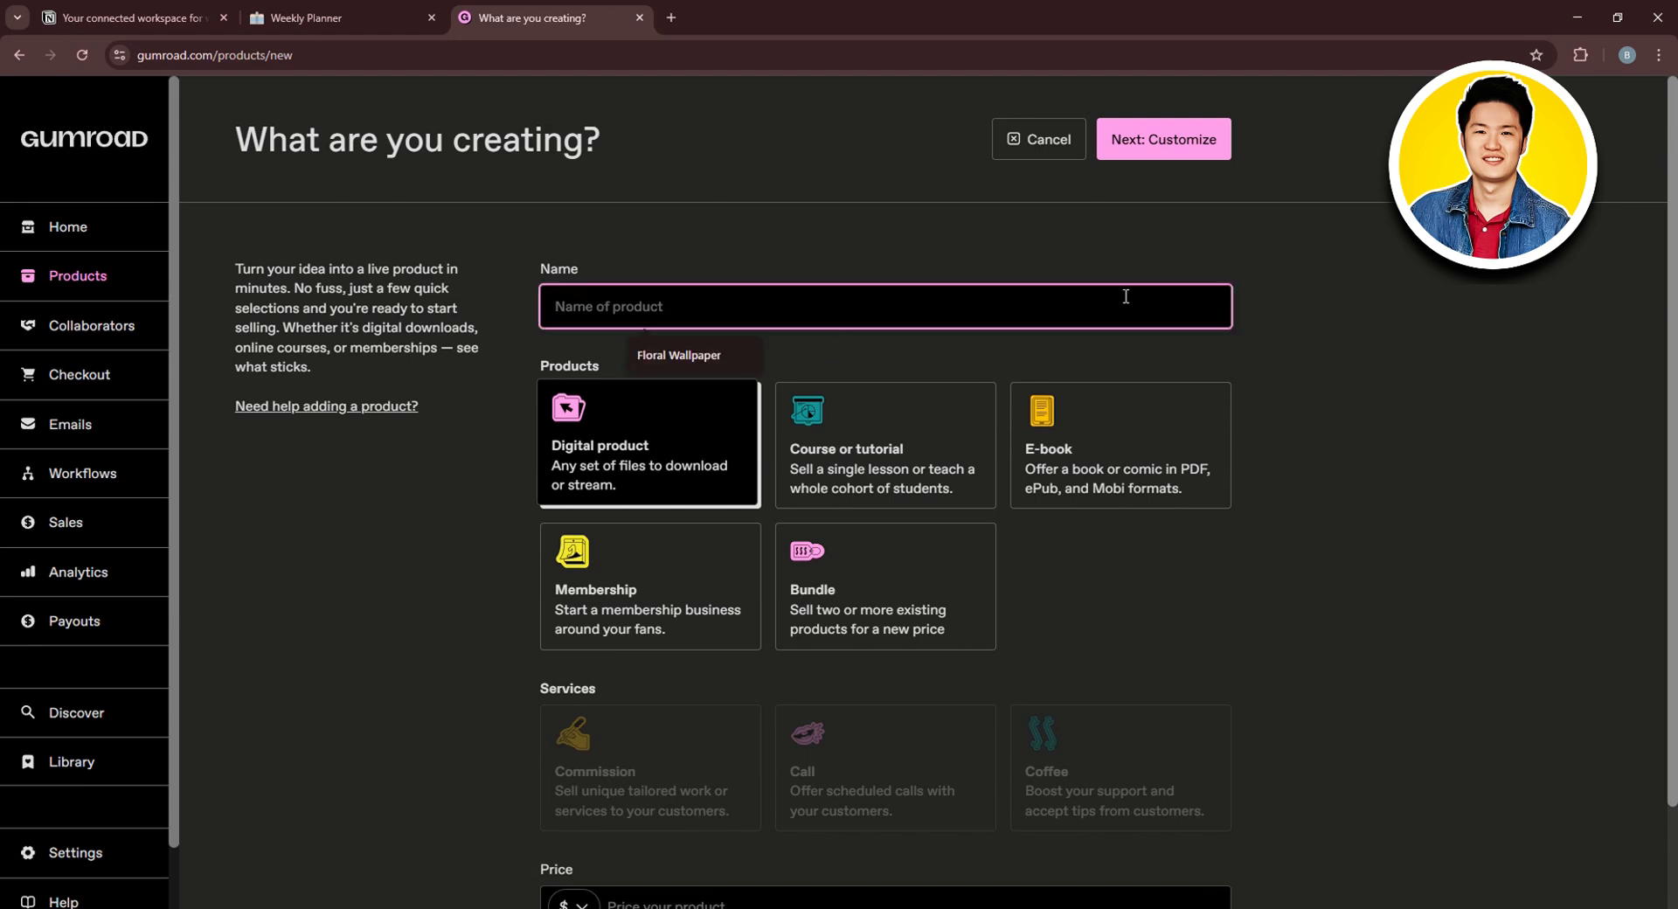
text(Notion Temp)
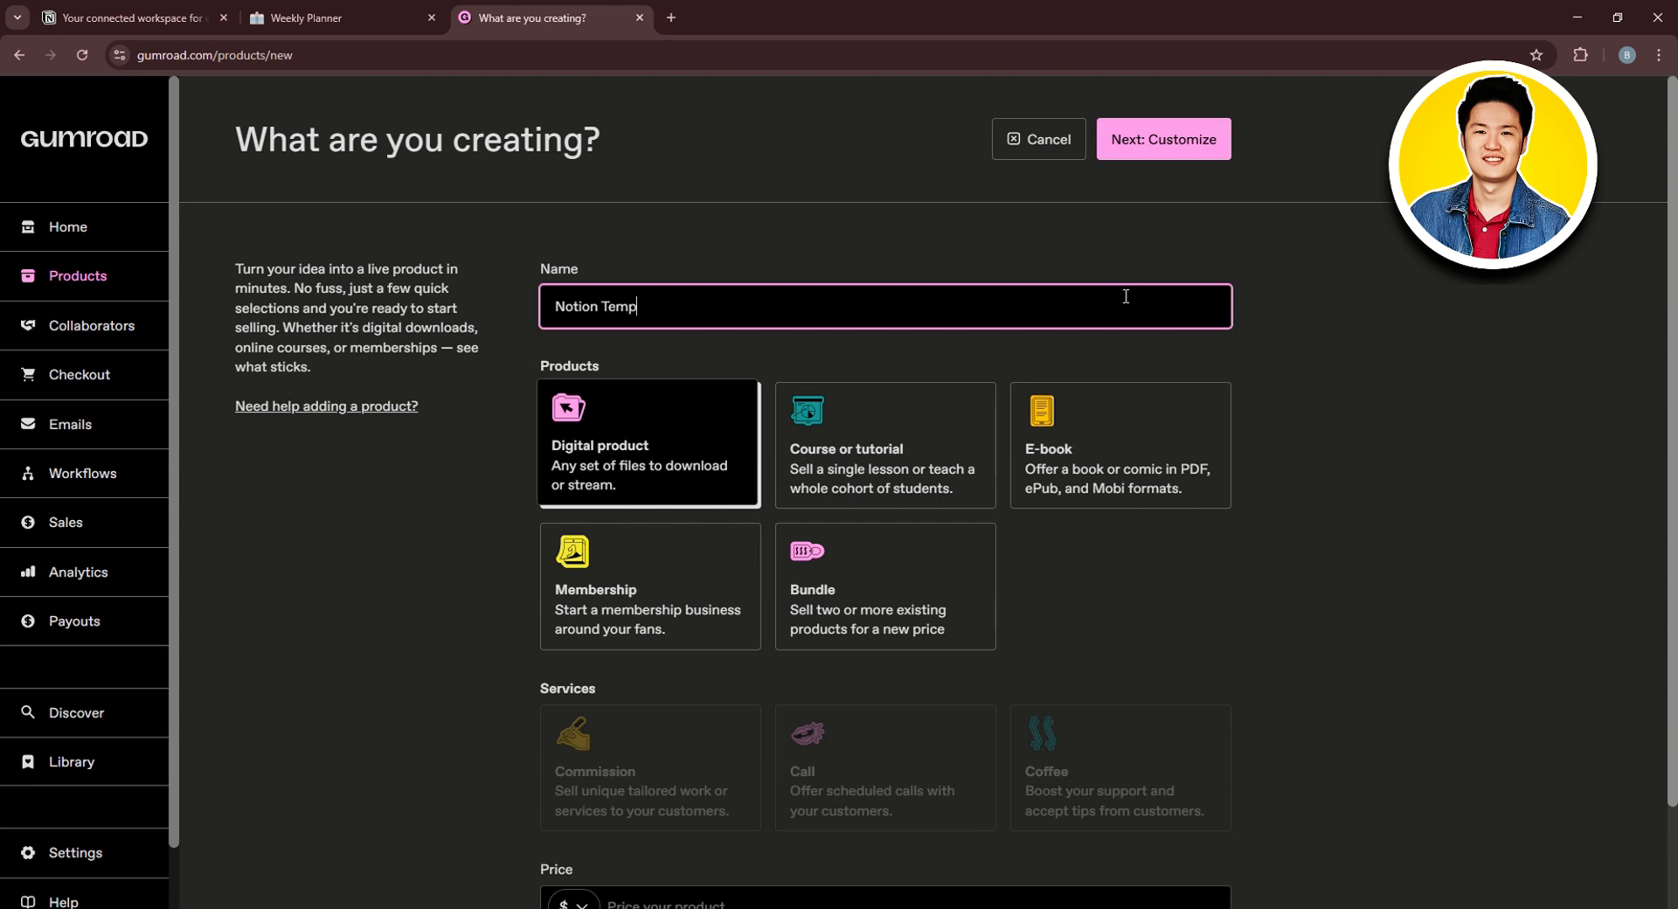
text(late)
click(1043, 357)
Price the product at 30 US dollars, view the available currencies, and continue to the product's customization page
scroll(918, 367, down, 1)
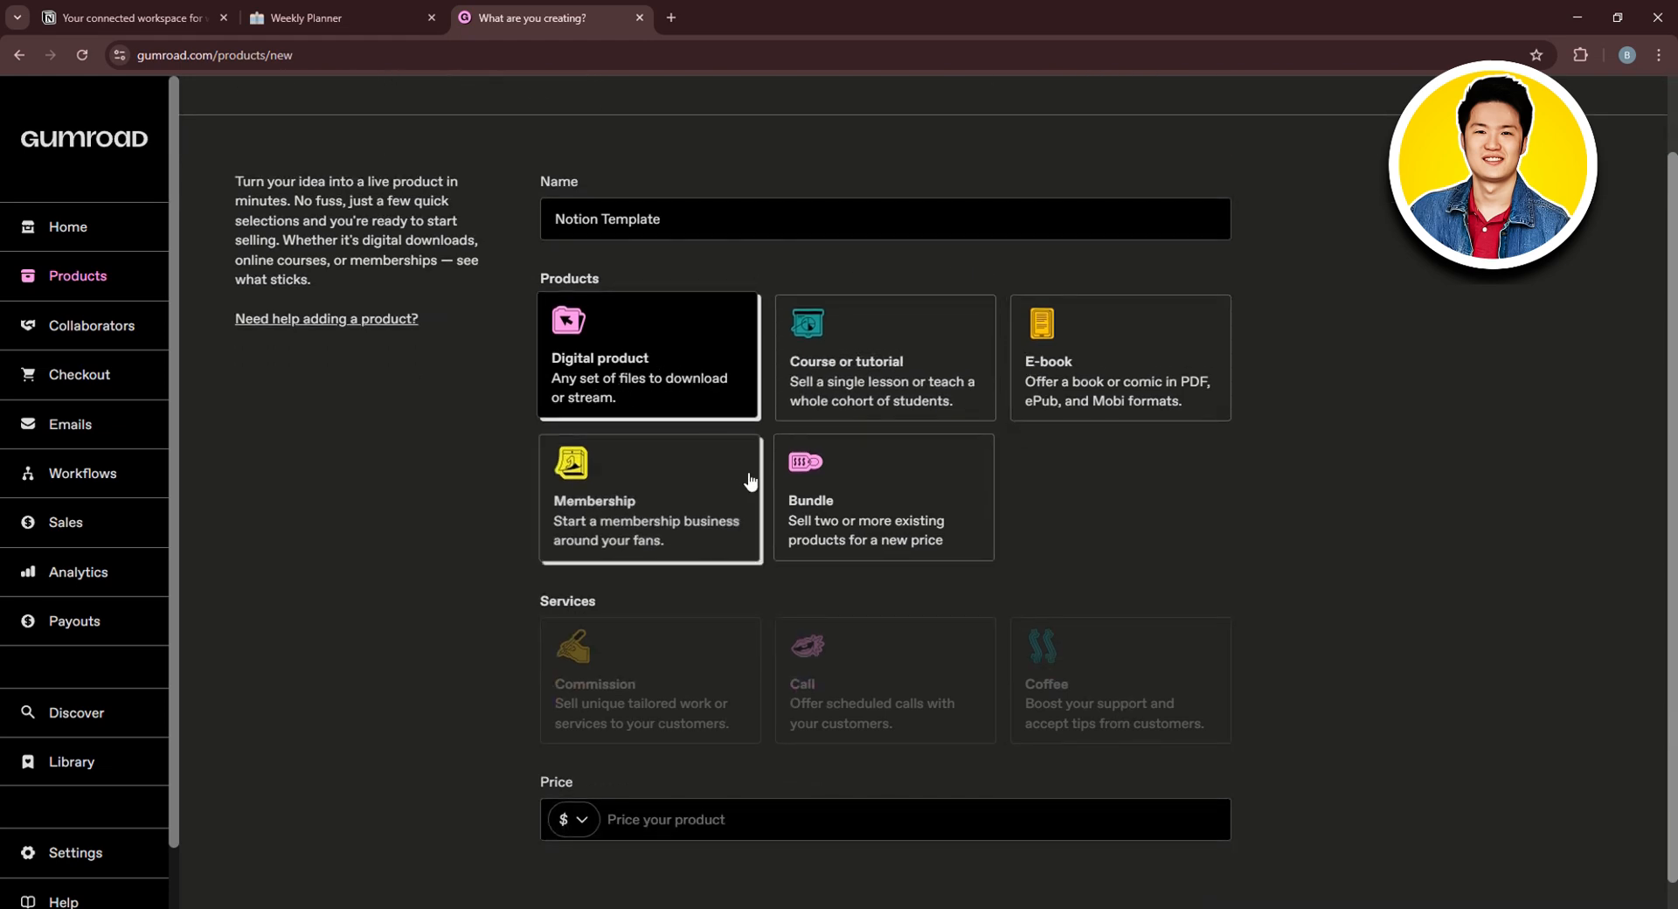
scroll(747, 484, down, 1)
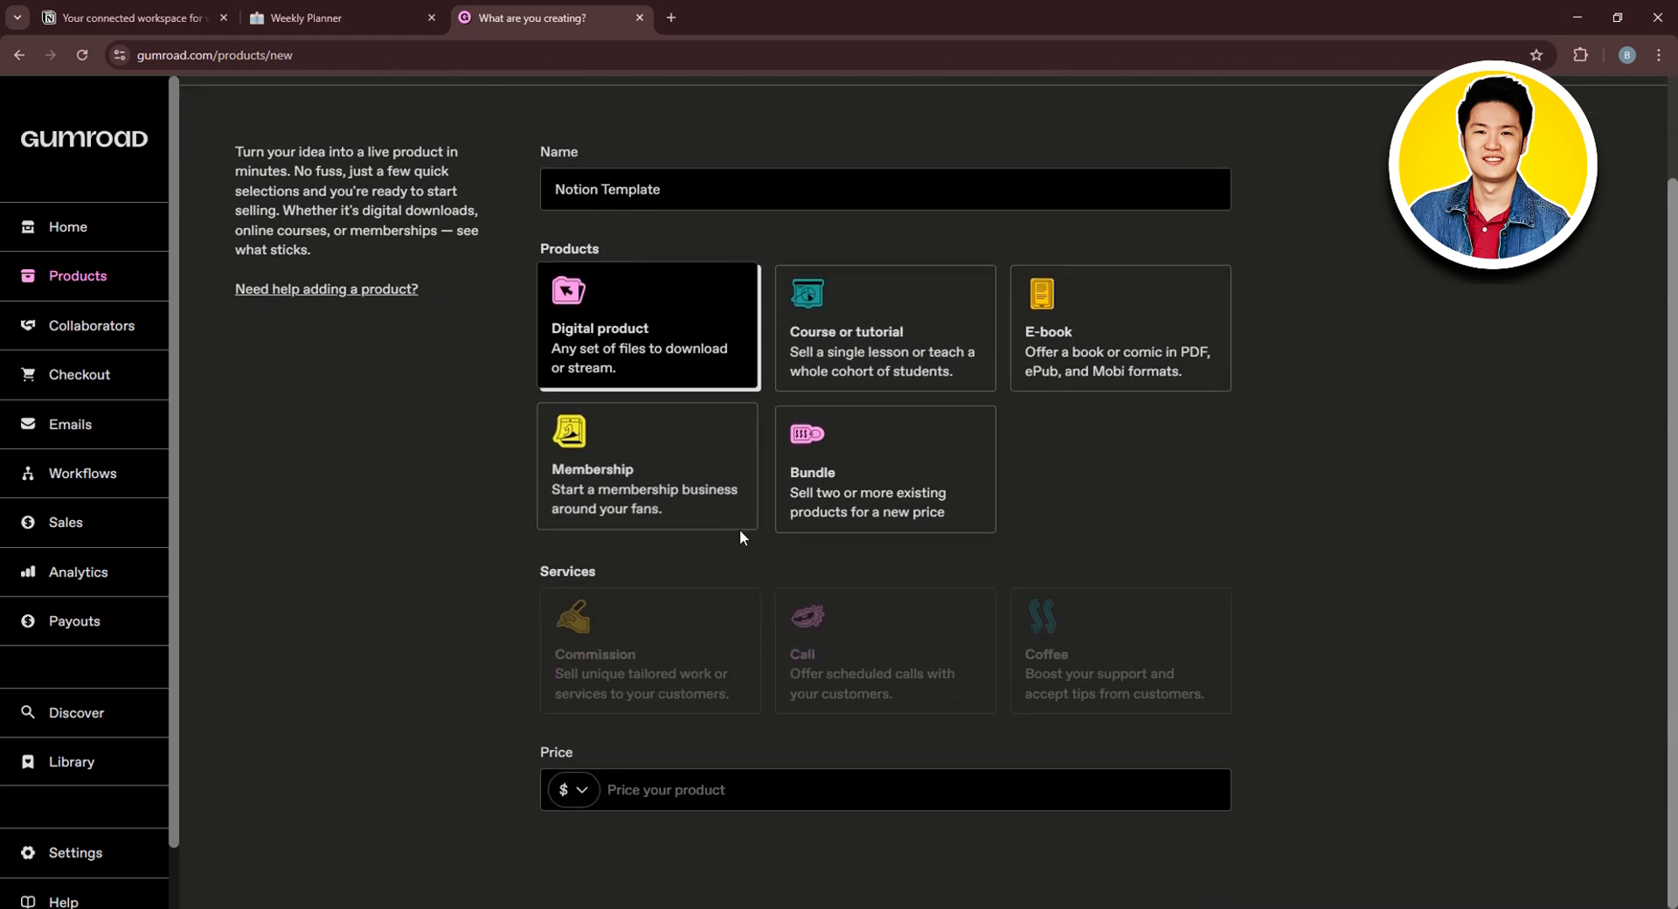
click(657, 786)
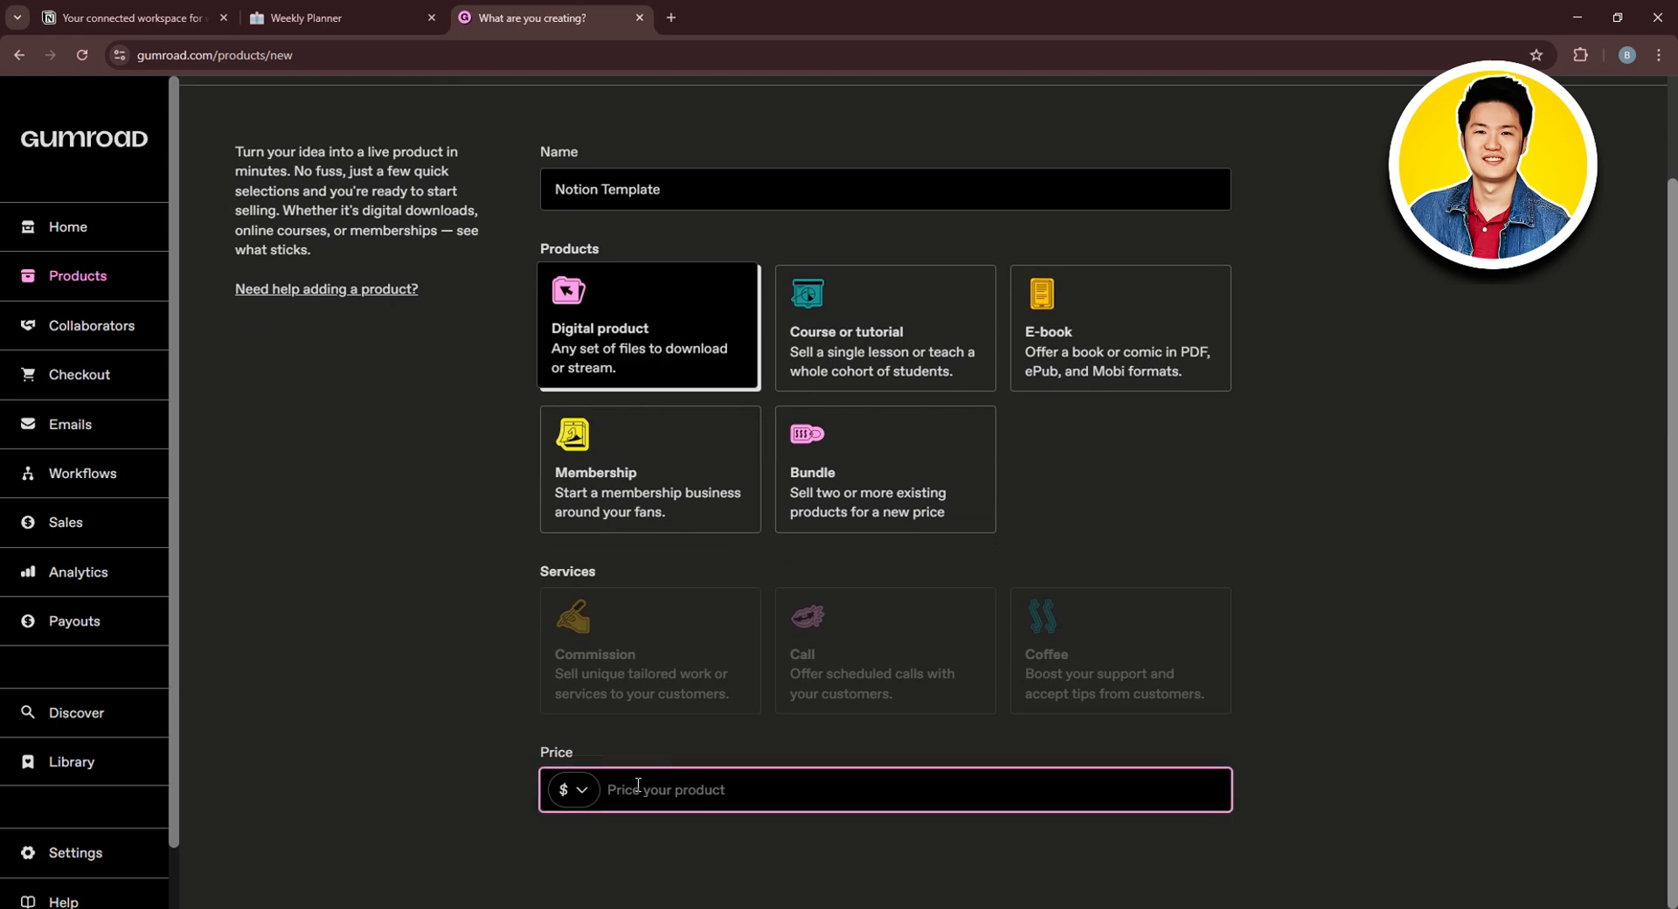
text(30)
click(591, 798)
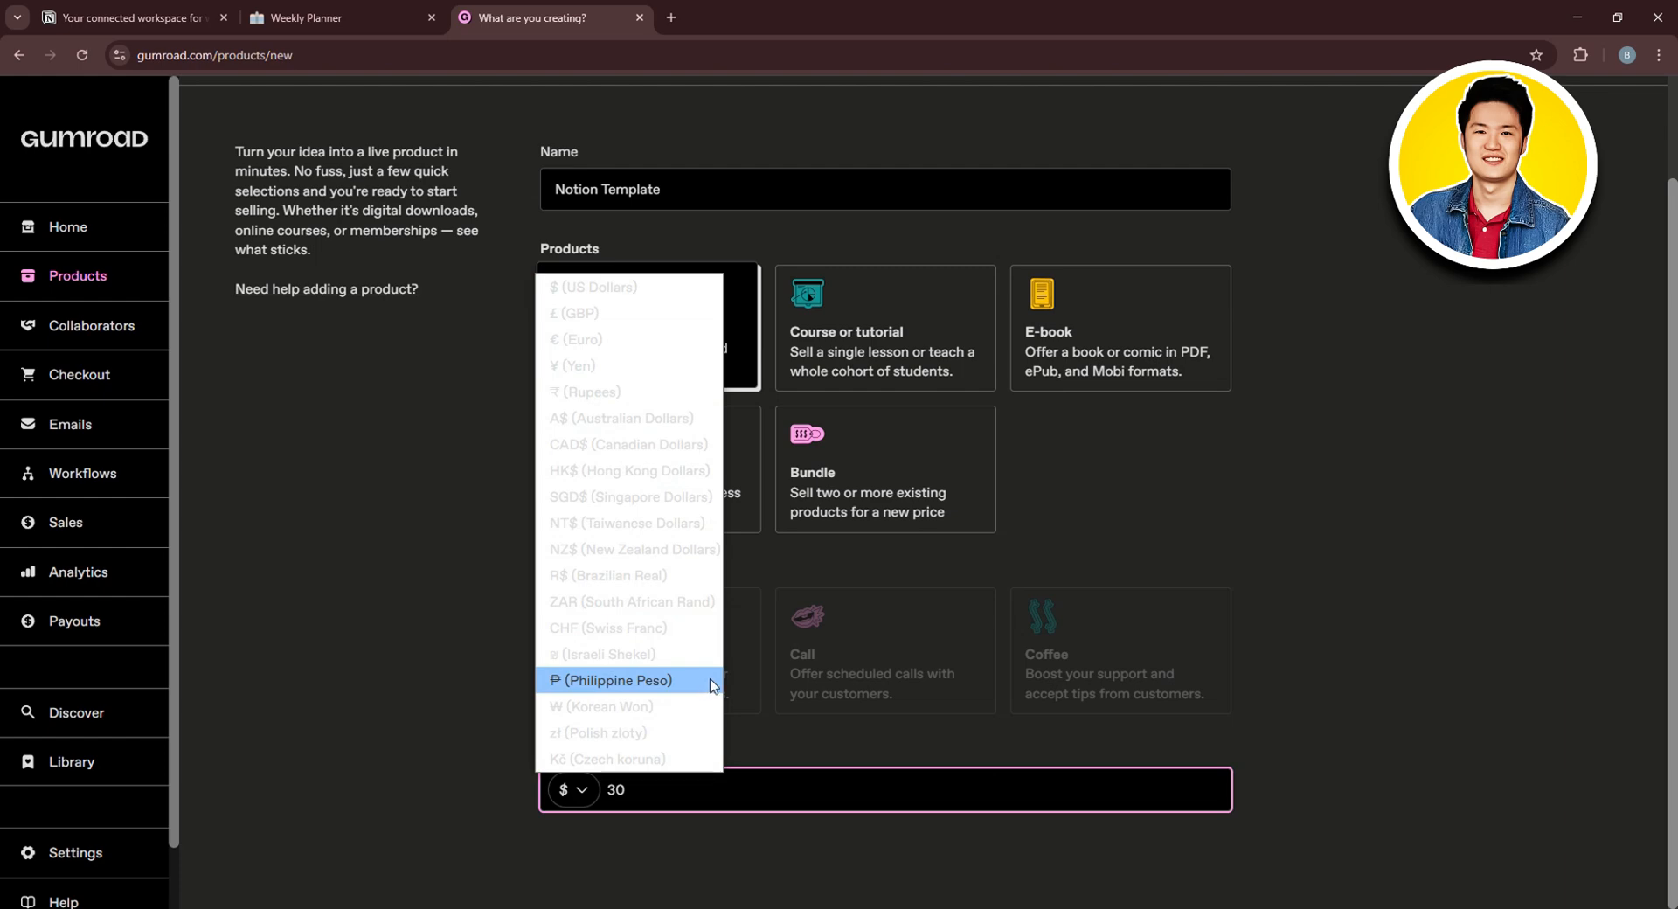
click(778, 737)
scroll(947, 724, up, 2)
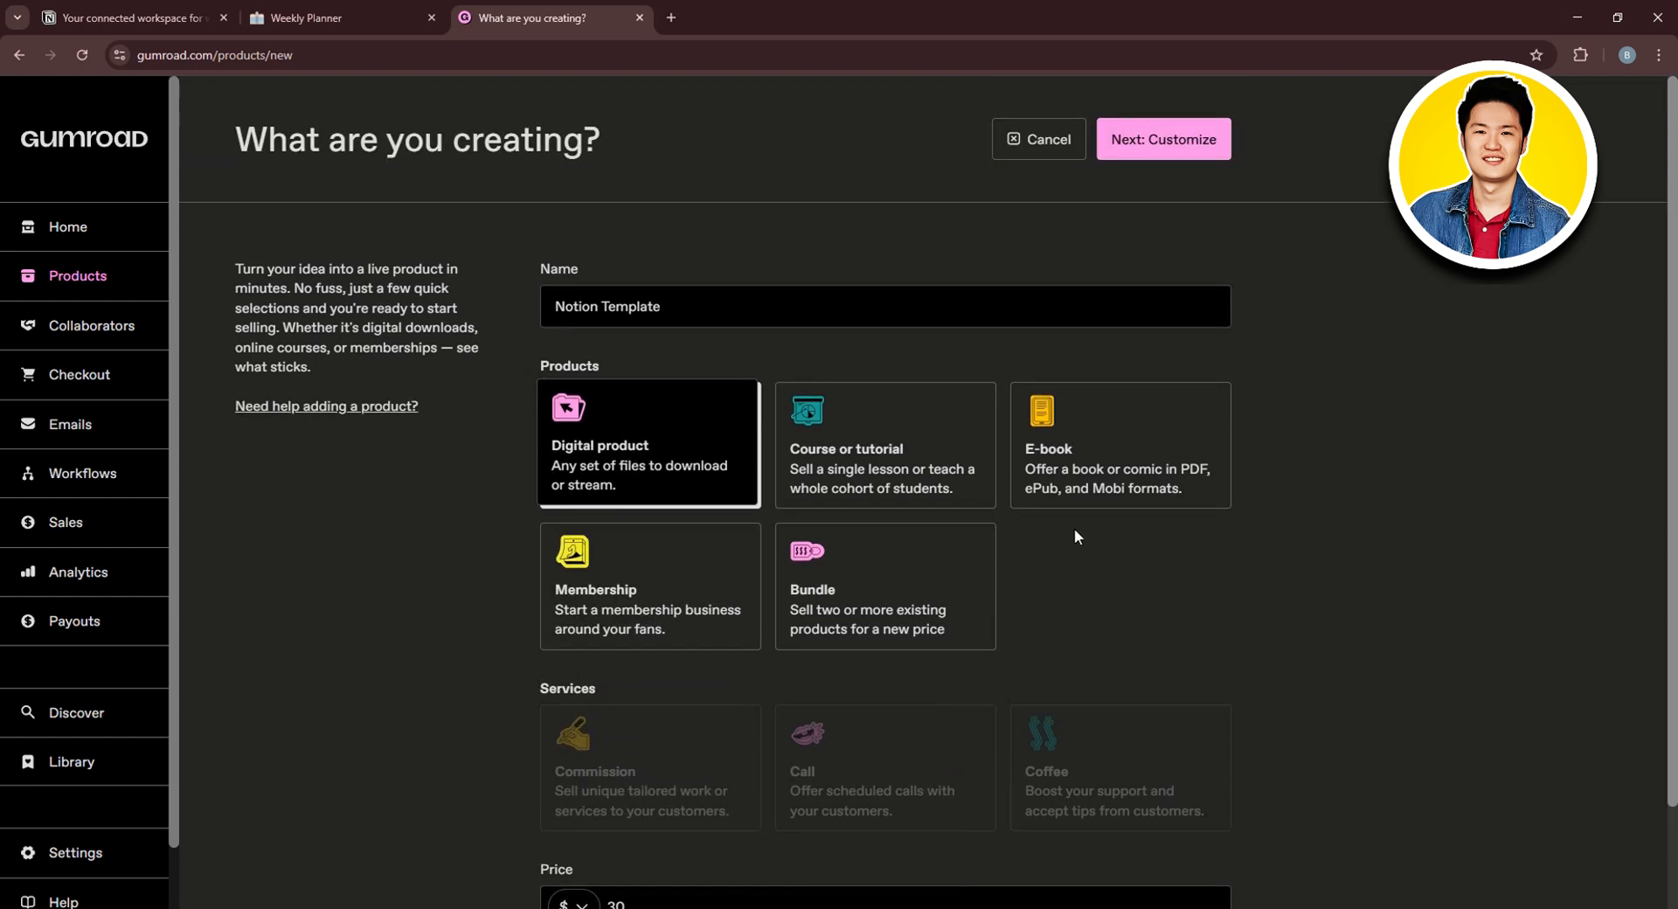
click(1162, 136)
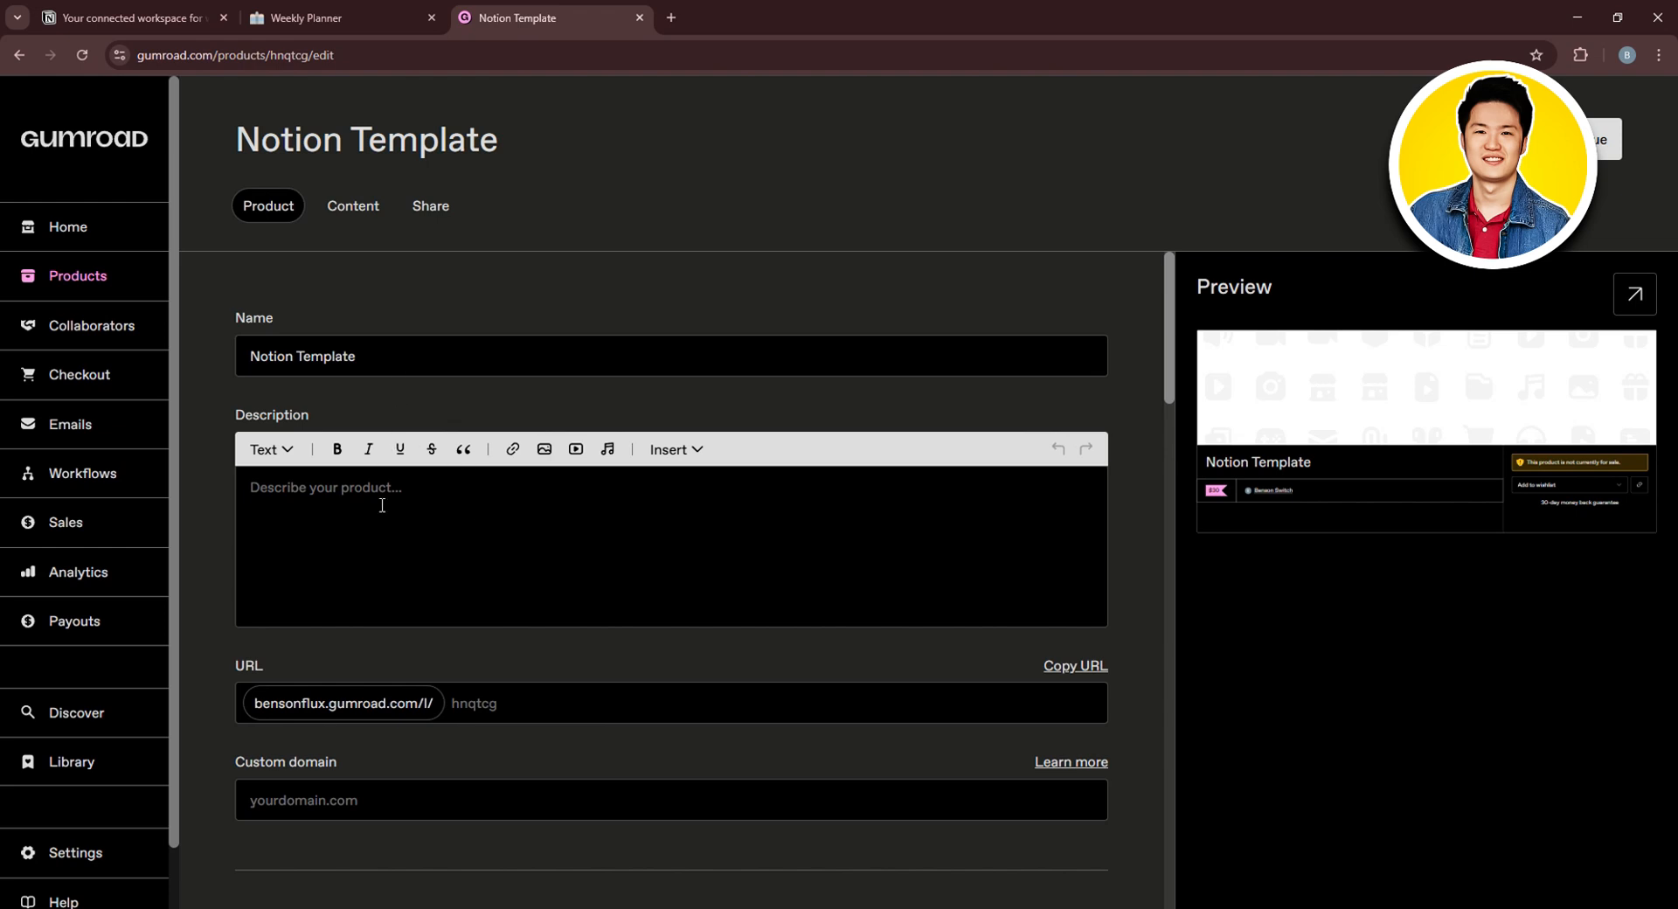
Enter the product description from "Stay organized, focused, and inspired with this all-in-one Notion template." through "bring more structure to their life."
click(296, 520)
text(Stay organized, focused, and inspired with this all-in-one Notion template. Designed for maximum efficiency and flexibility, this template helps you manage your tasks, projects, goals, and daily routines in one streamlined workspace. With clean layouts, customizable databases, and intuitive navigation, it's perfect for students, professionals, creatives, and anyone who wants to bring more structure to their life)
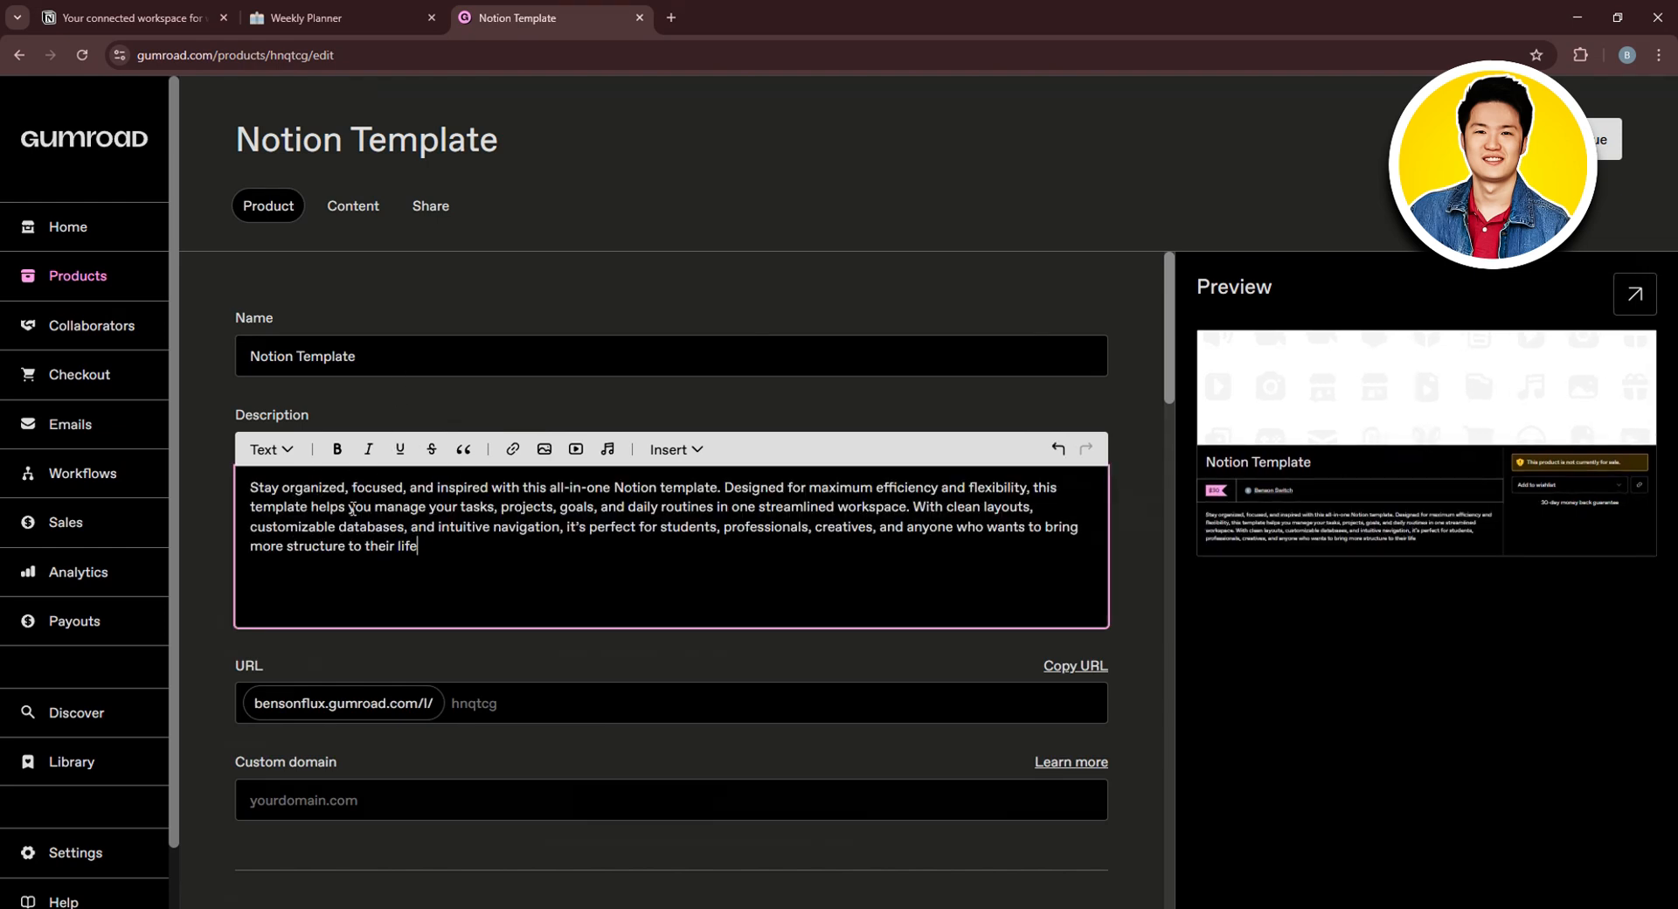
text(.)
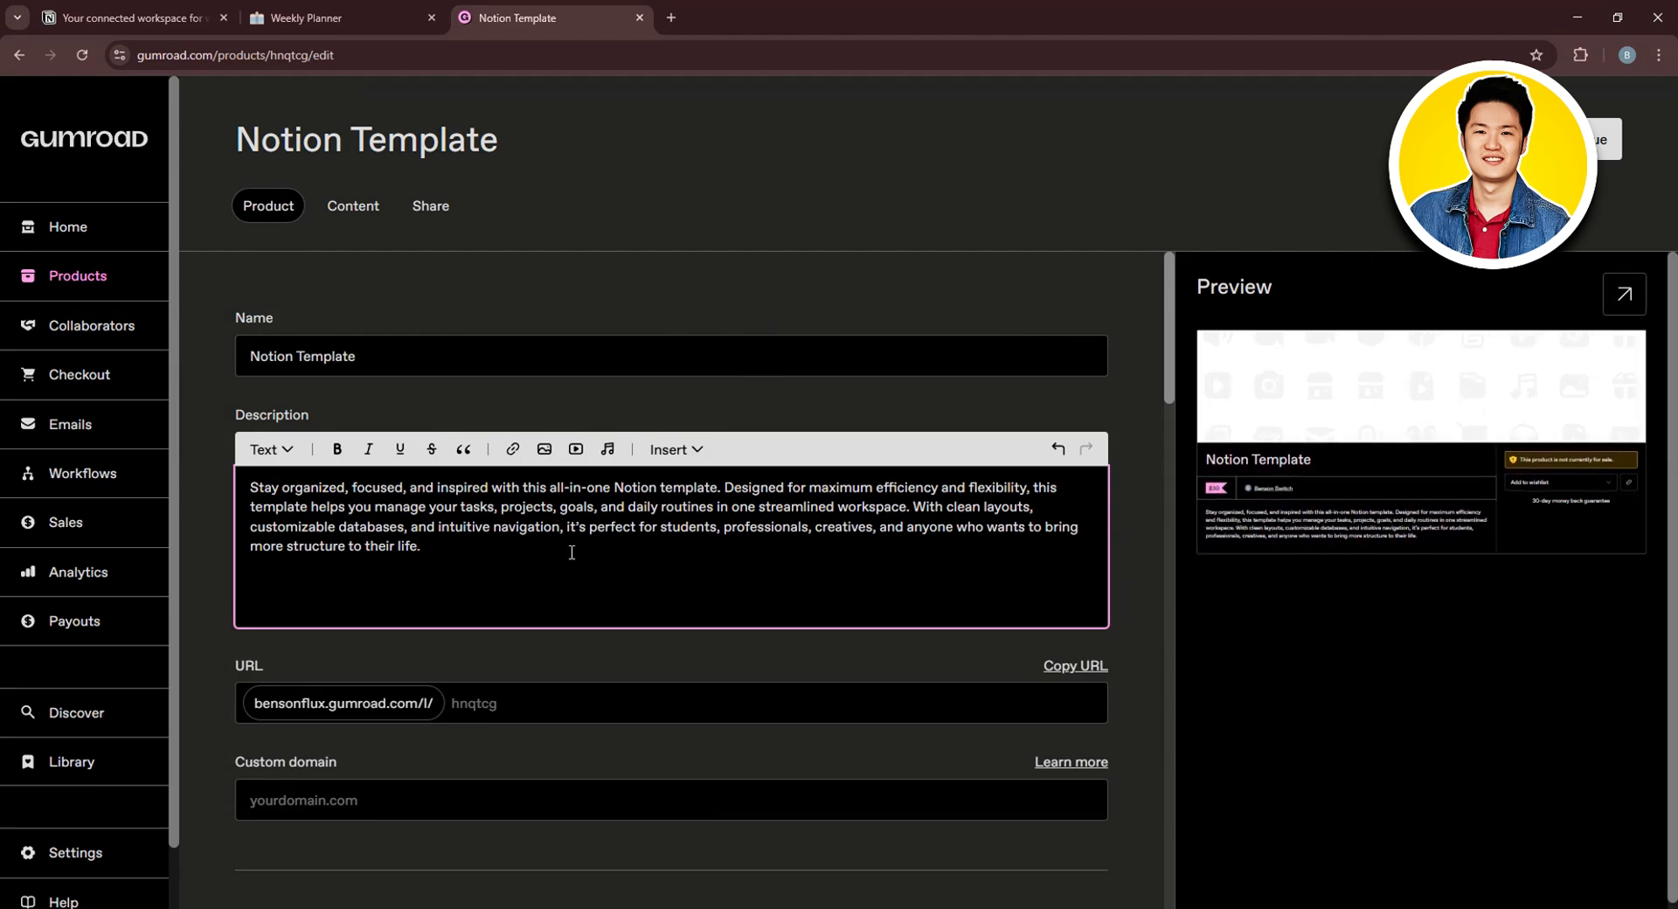
click(537, 657)
scroll(535, 673, down, 1)
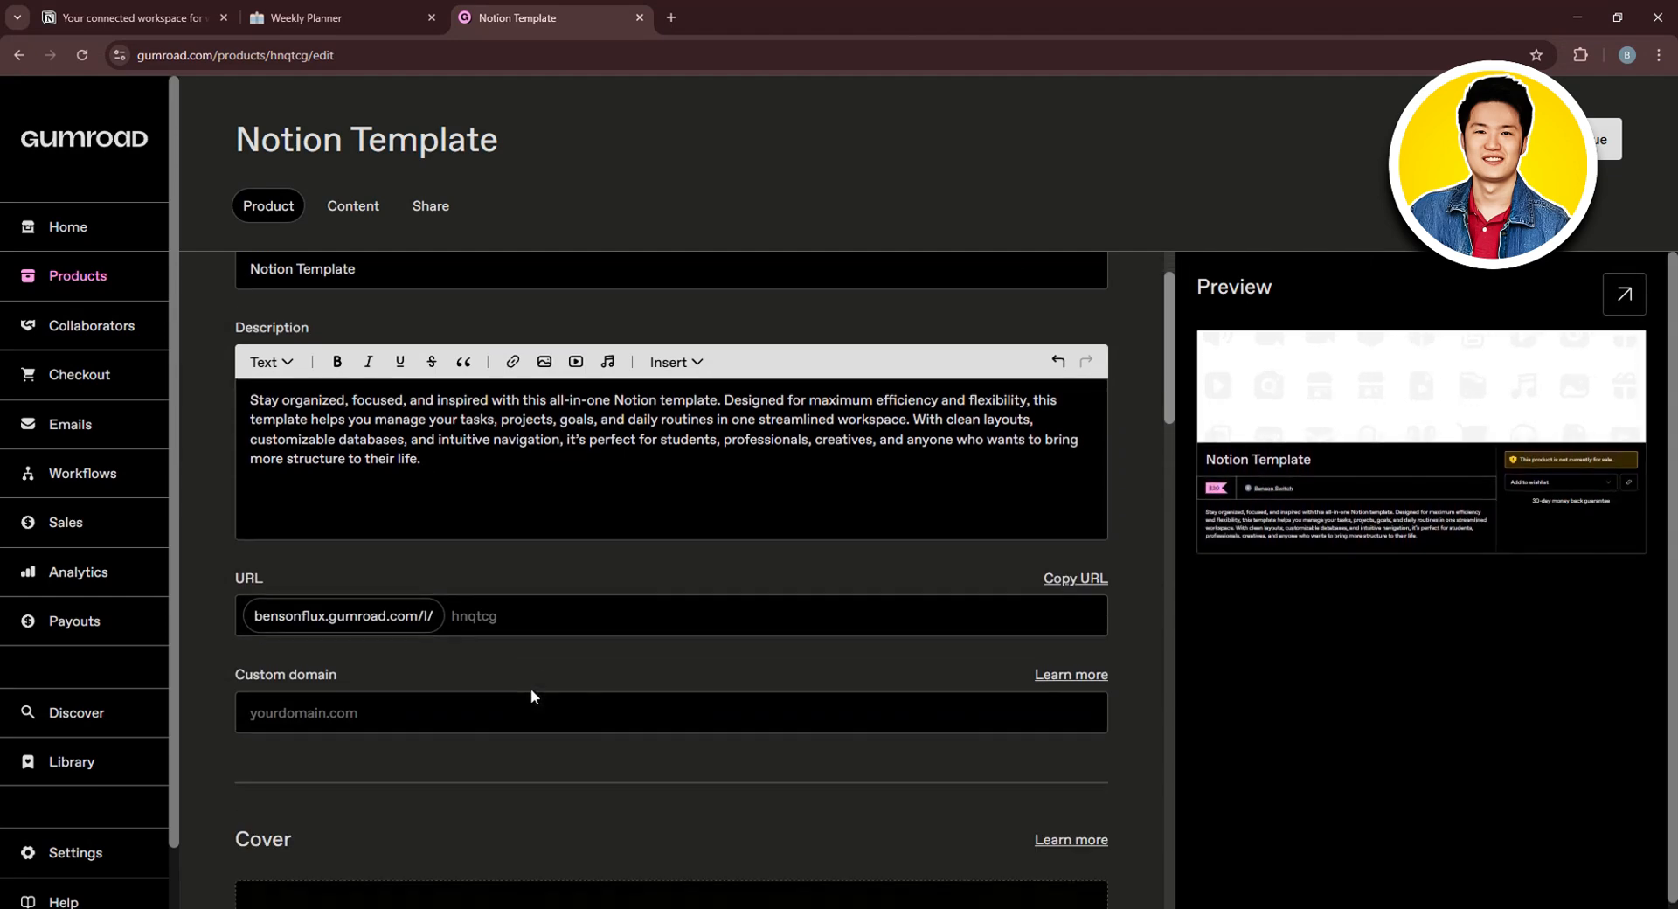
Switch to Notion, share the Weekly Planner page with "Anyone on the web with link", and copy its link
click(505, 614)
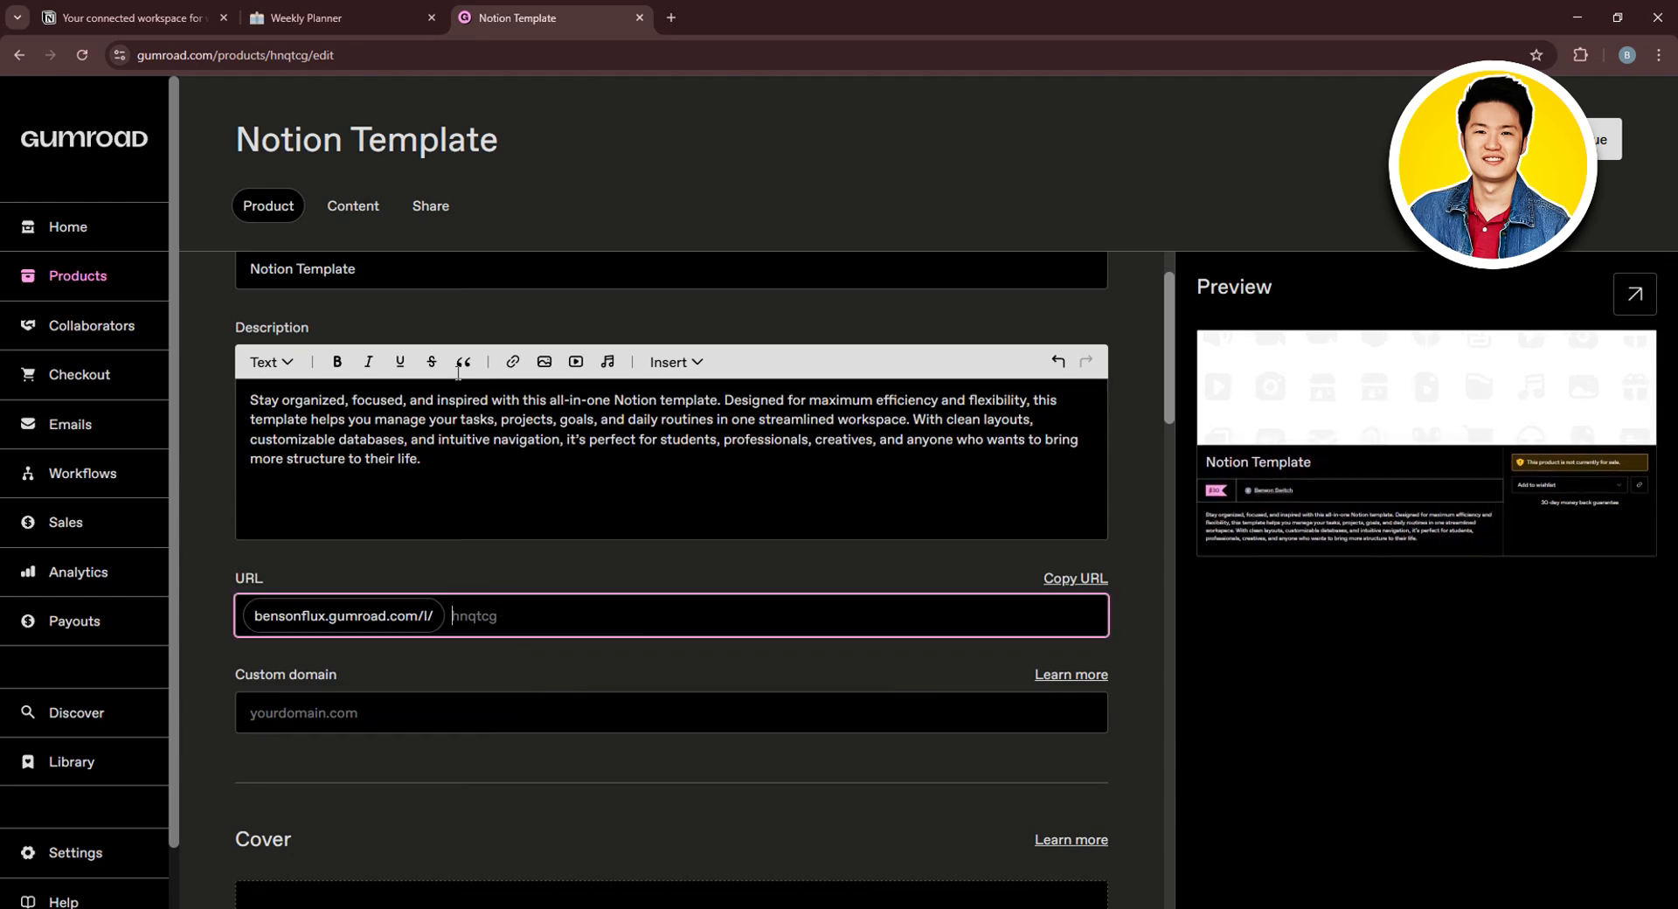
click(319, 17)
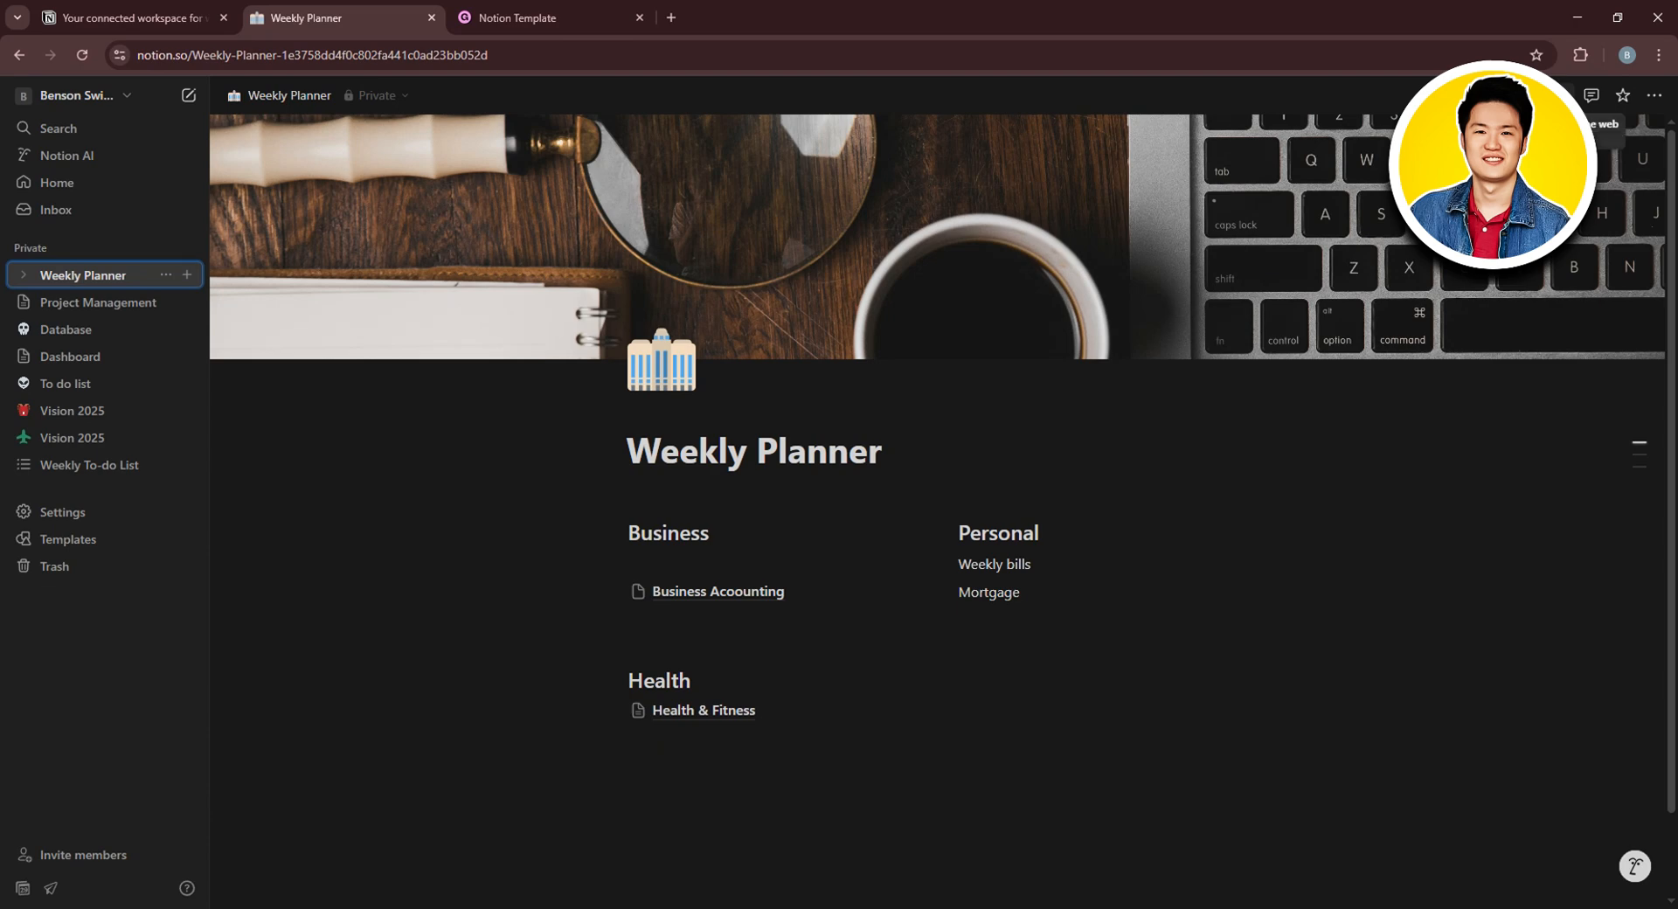
click(1554, 95)
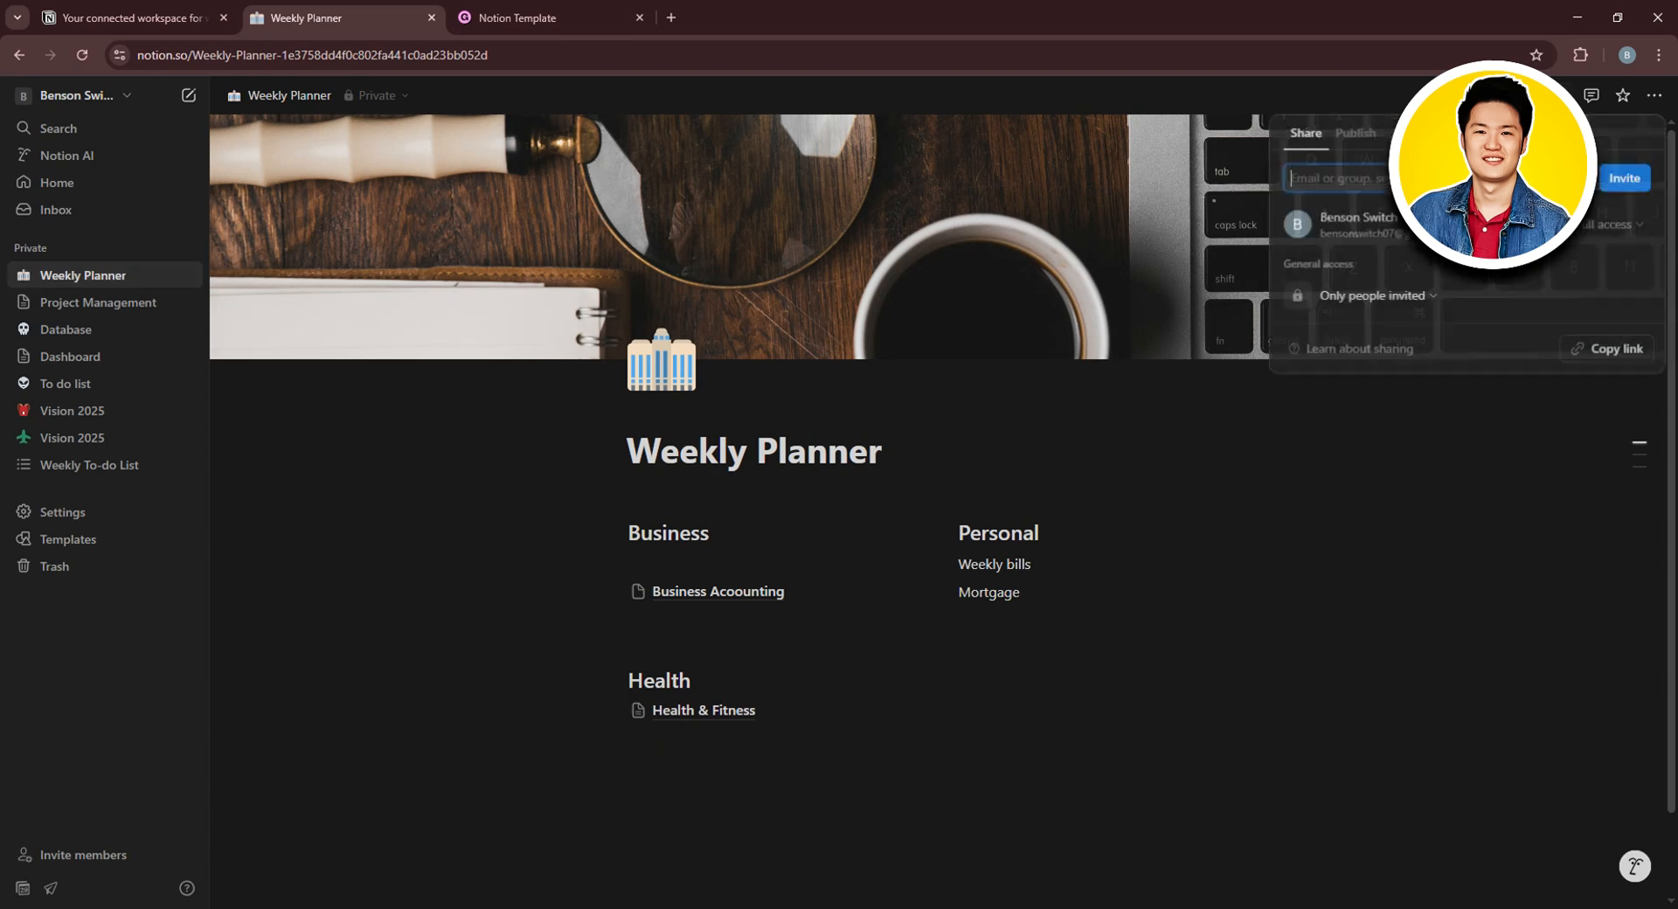
click(1608, 350)
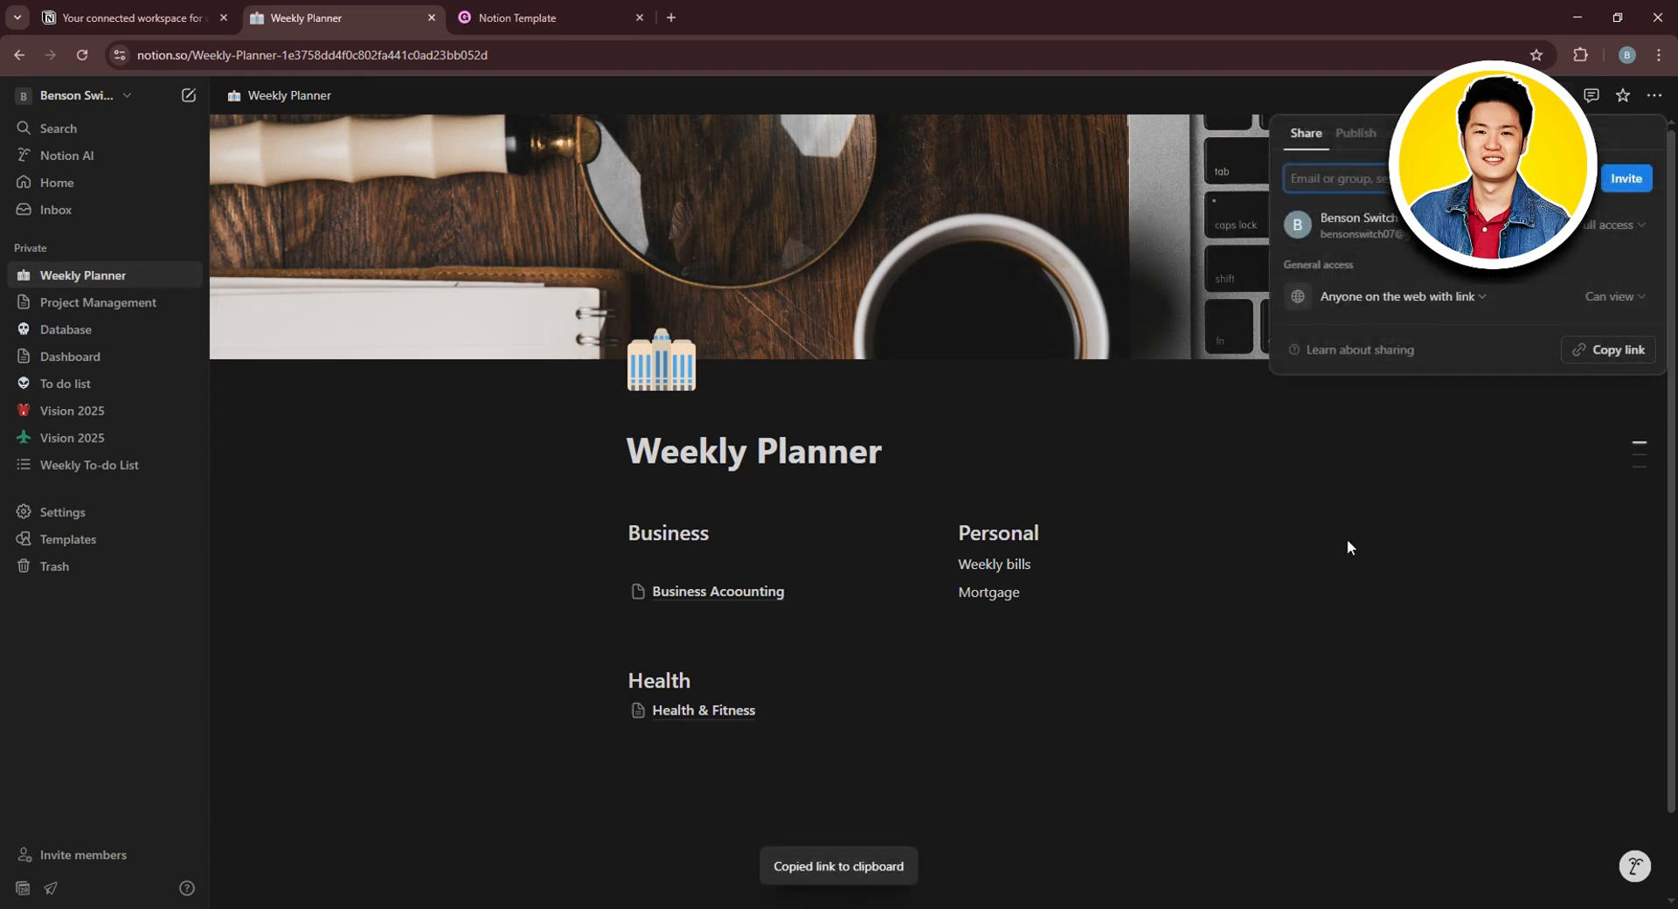
Return to Gumroad, paste the Weekly Planner link as the product's custom domain, and verify it
click(524, 18)
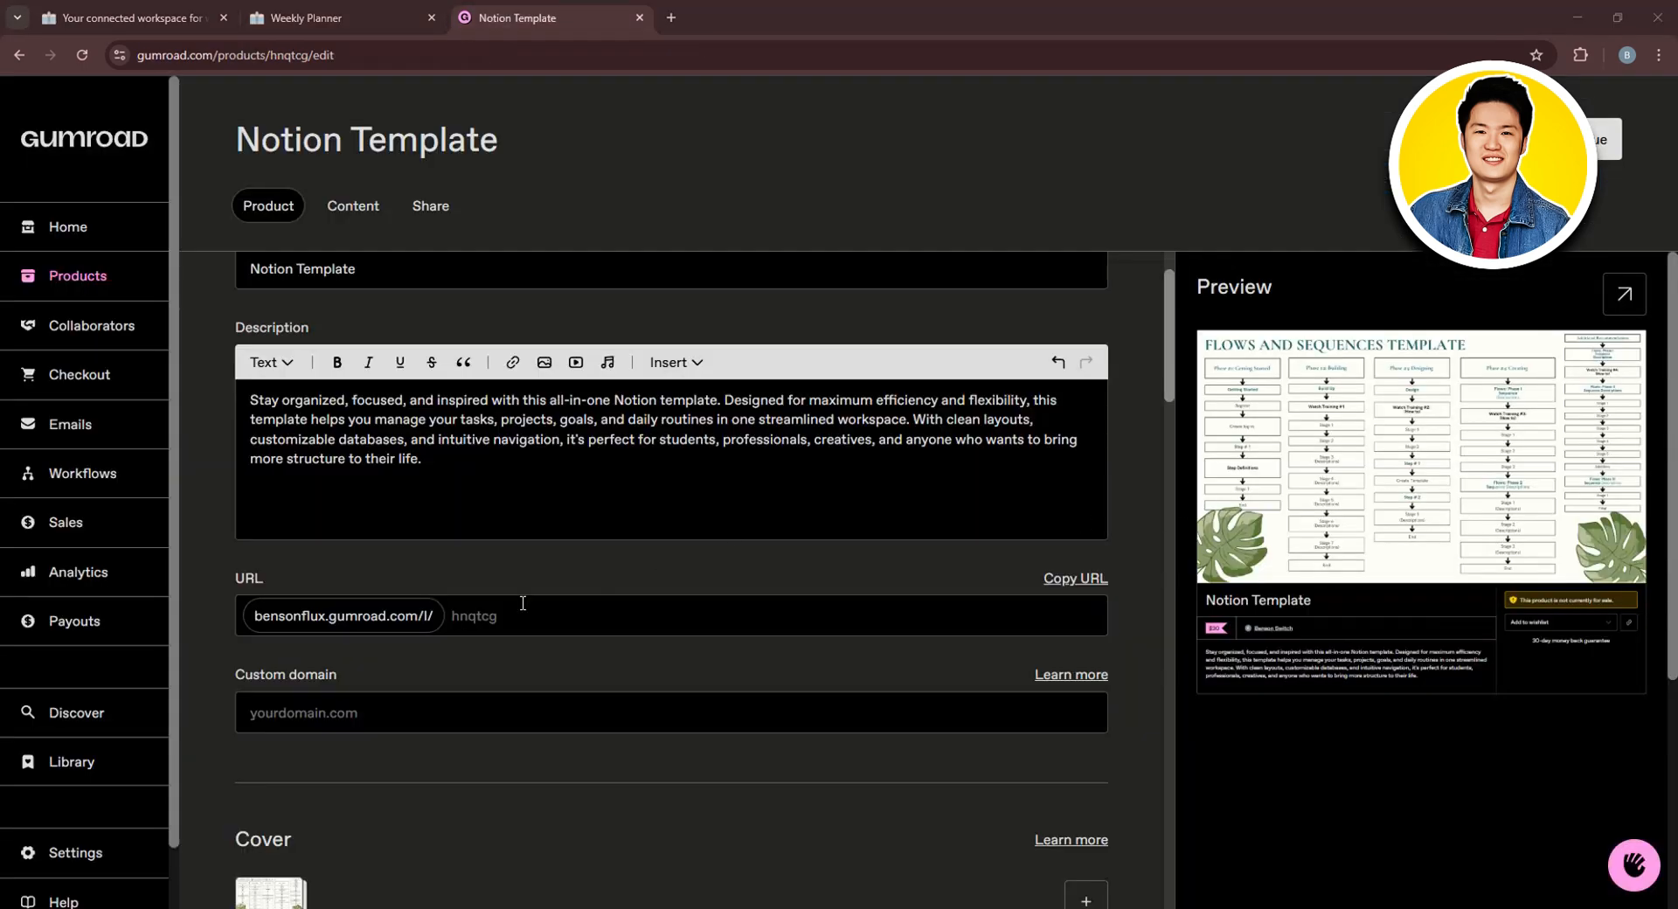
click(316, 715)
key(ctrl+v)
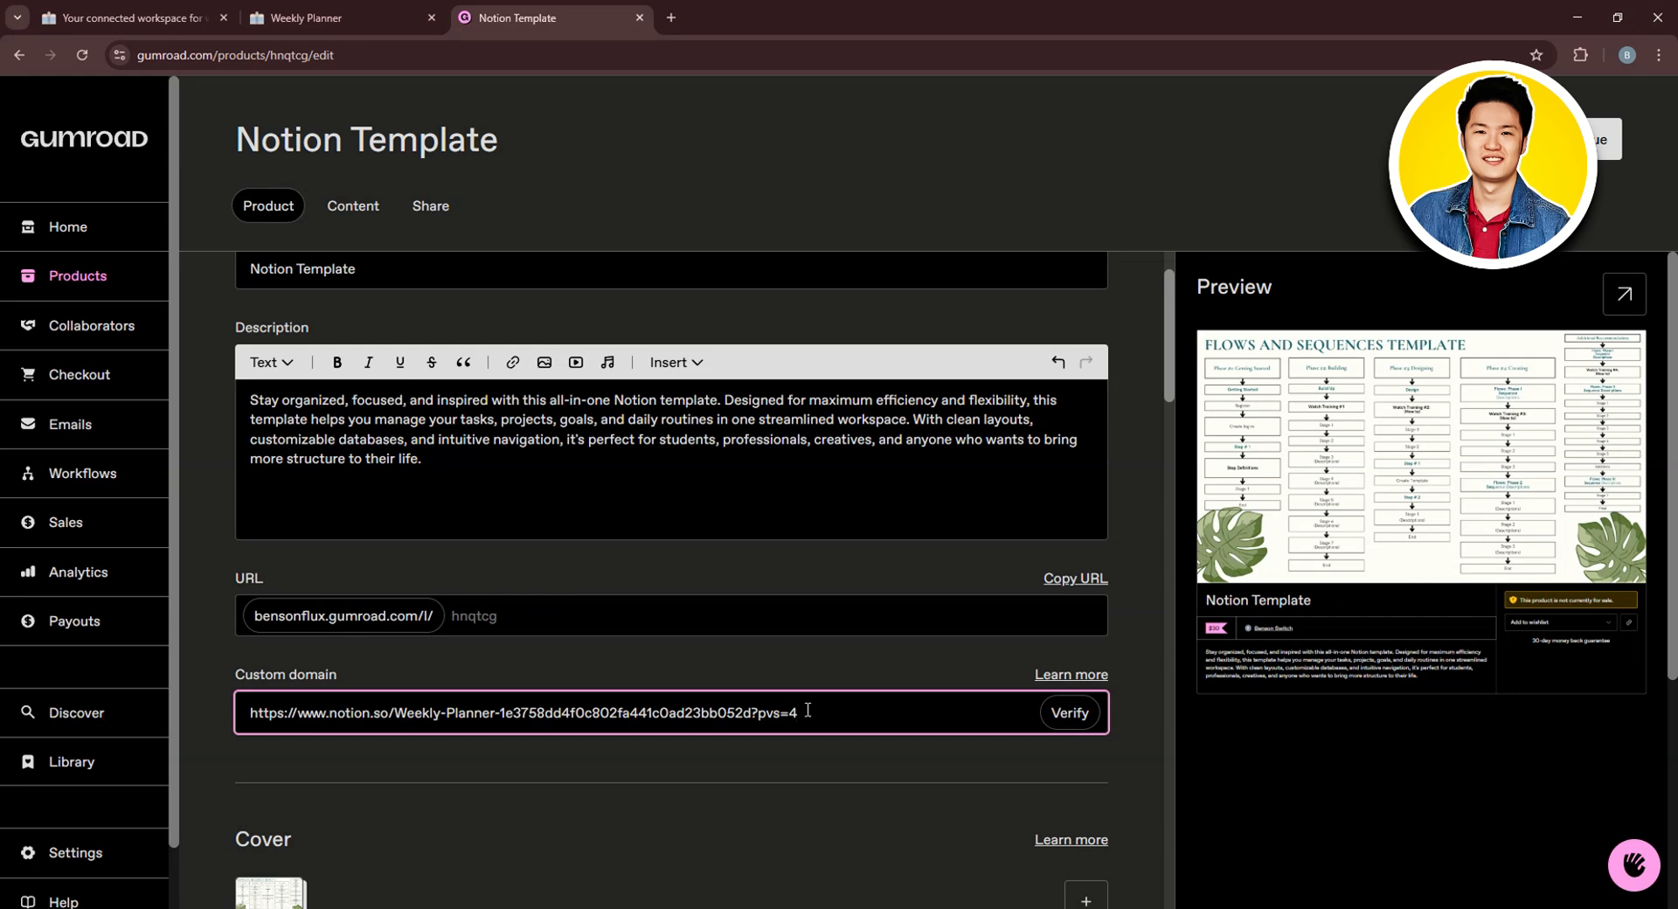
click(1094, 722)
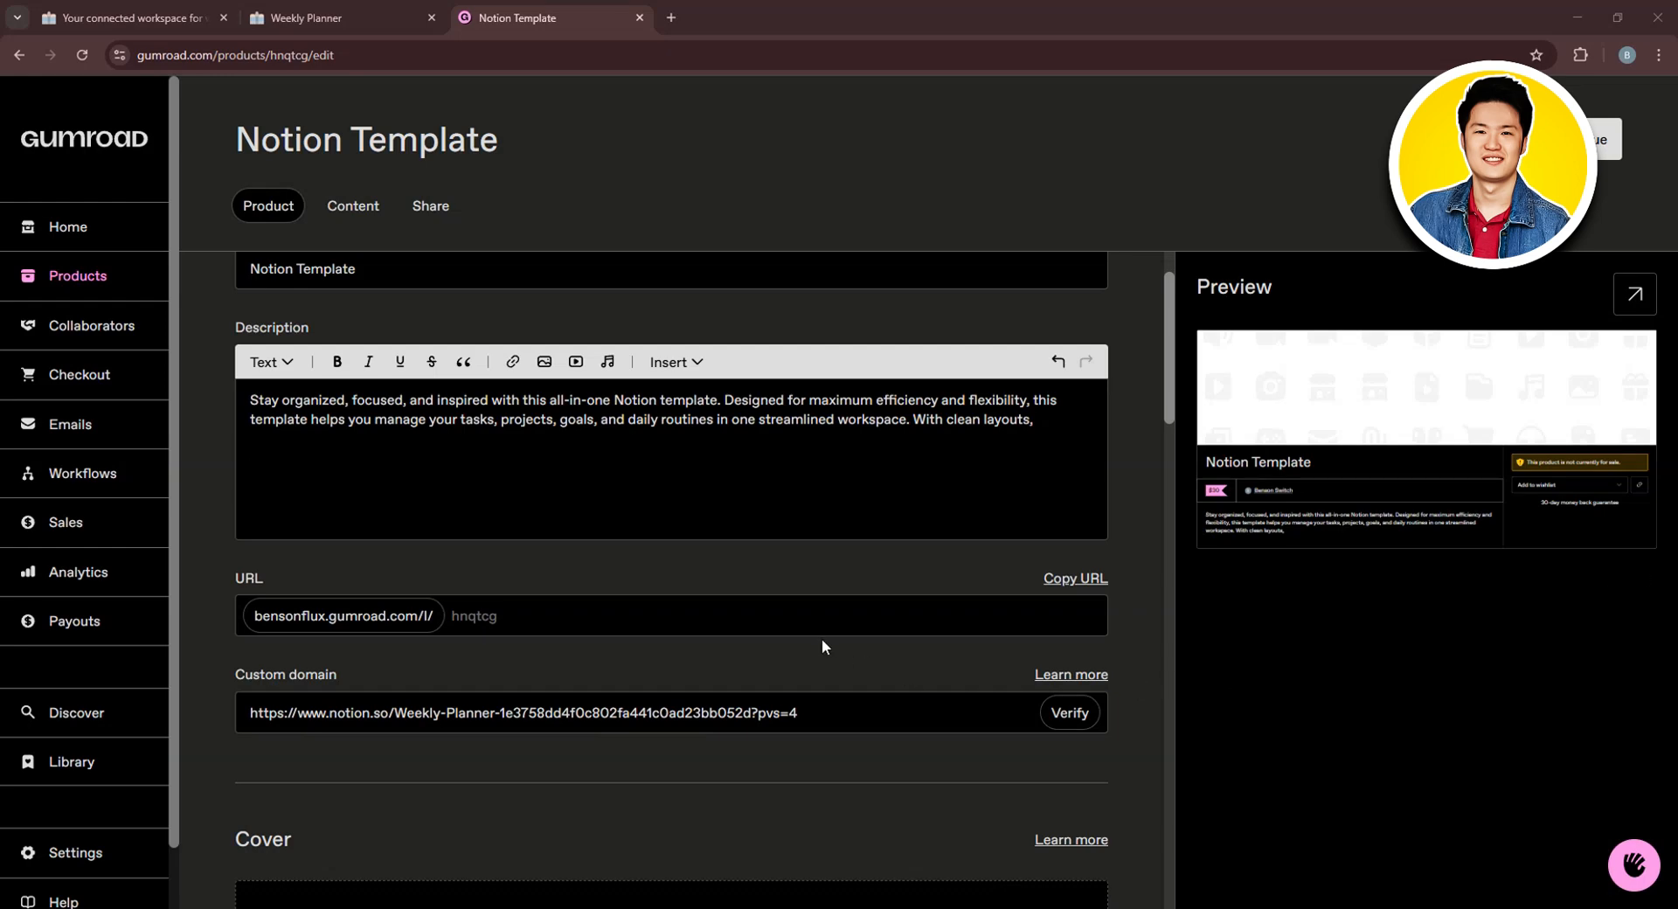
Upload the "Untitled design (1)" image from the computer as the product cover
scroll(822, 640, down, 2)
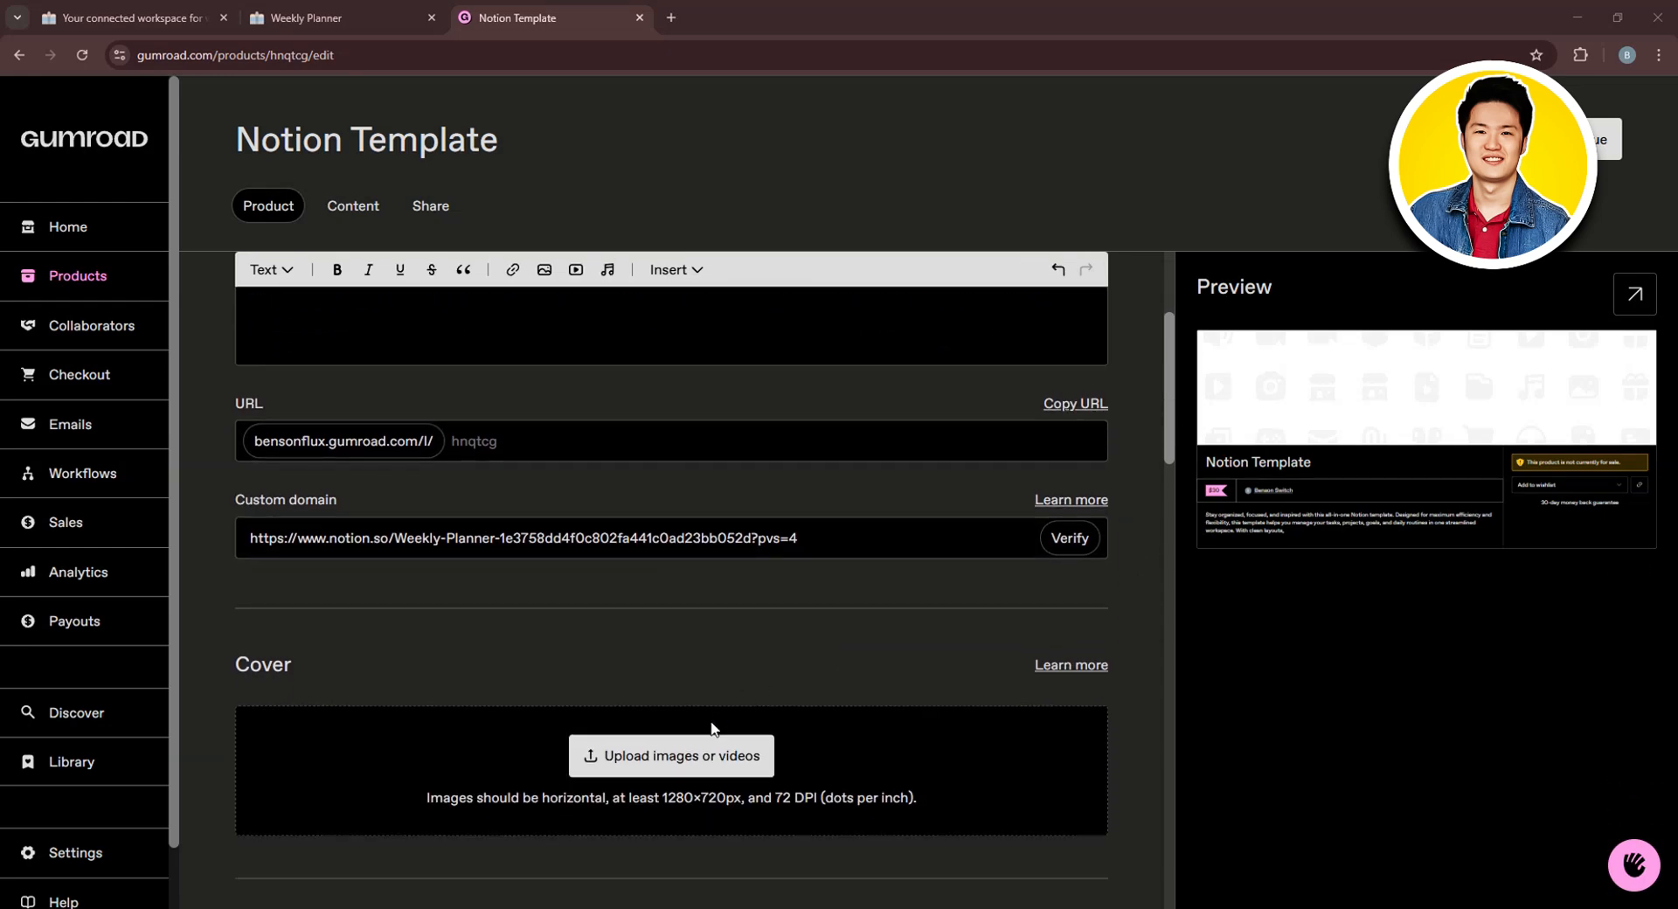
click(670, 751)
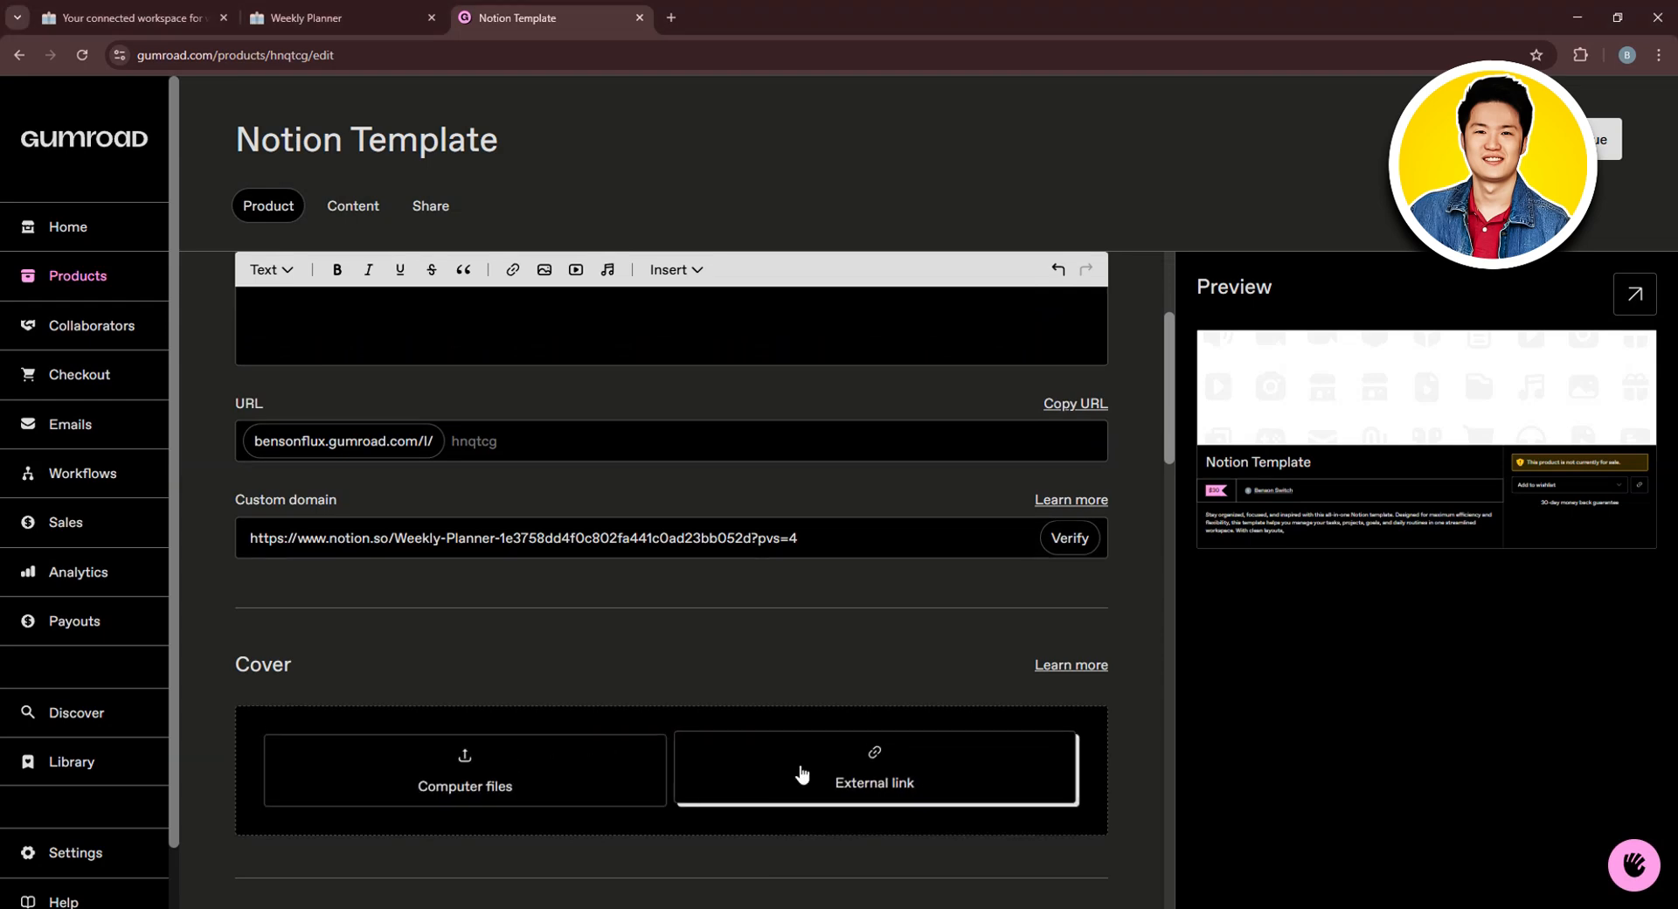
click(438, 753)
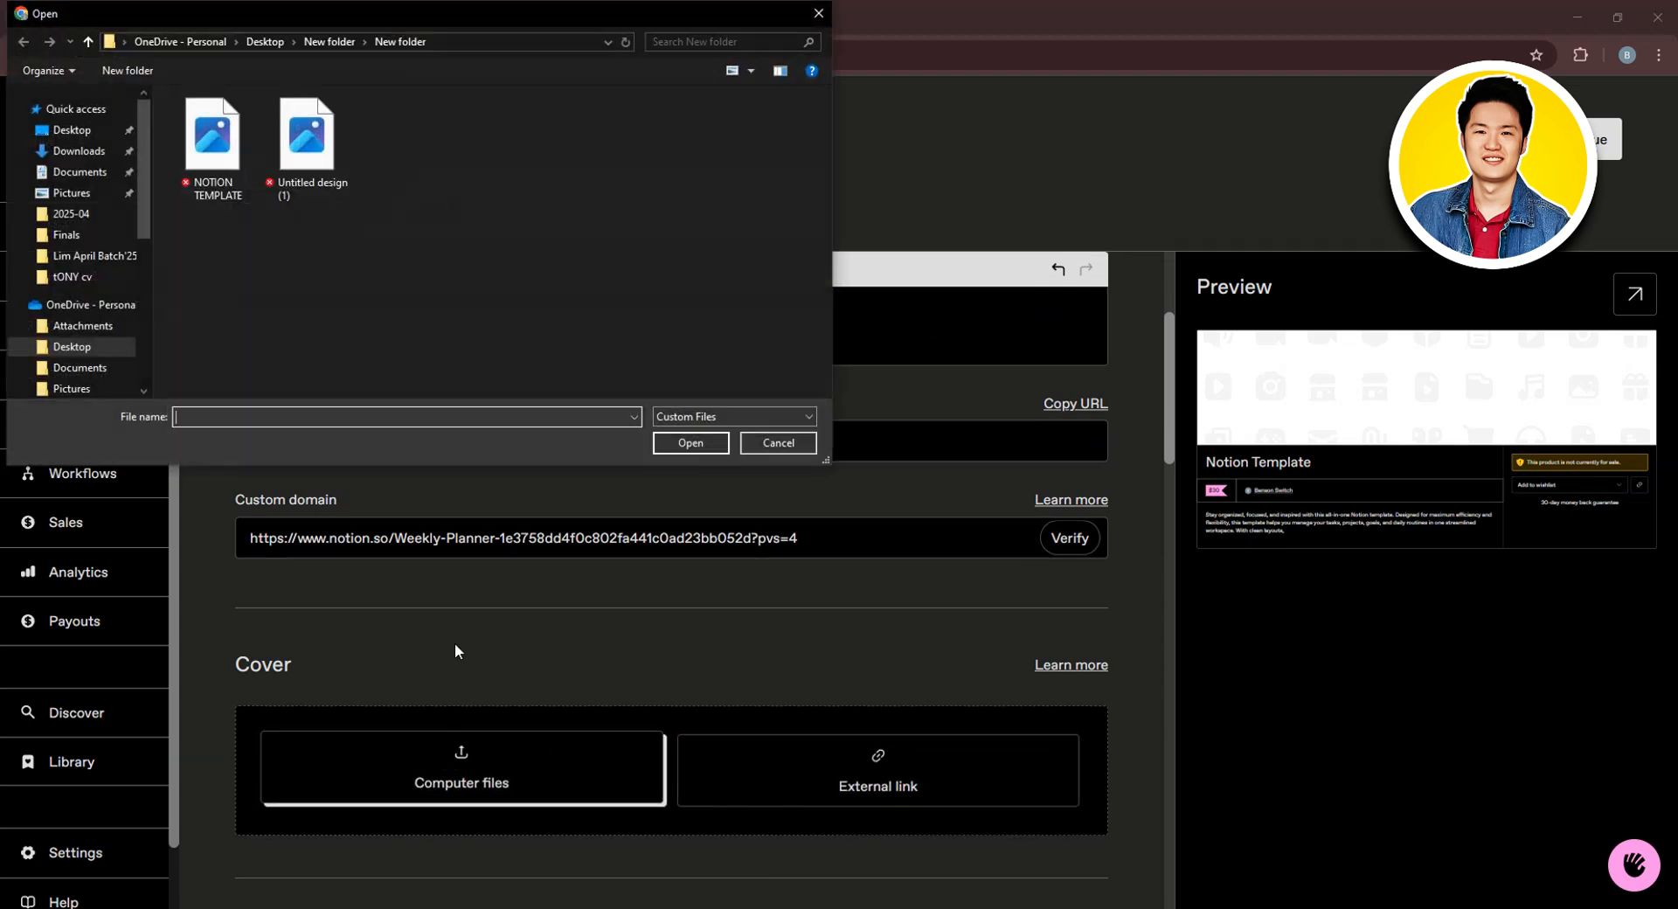
click(307, 168)
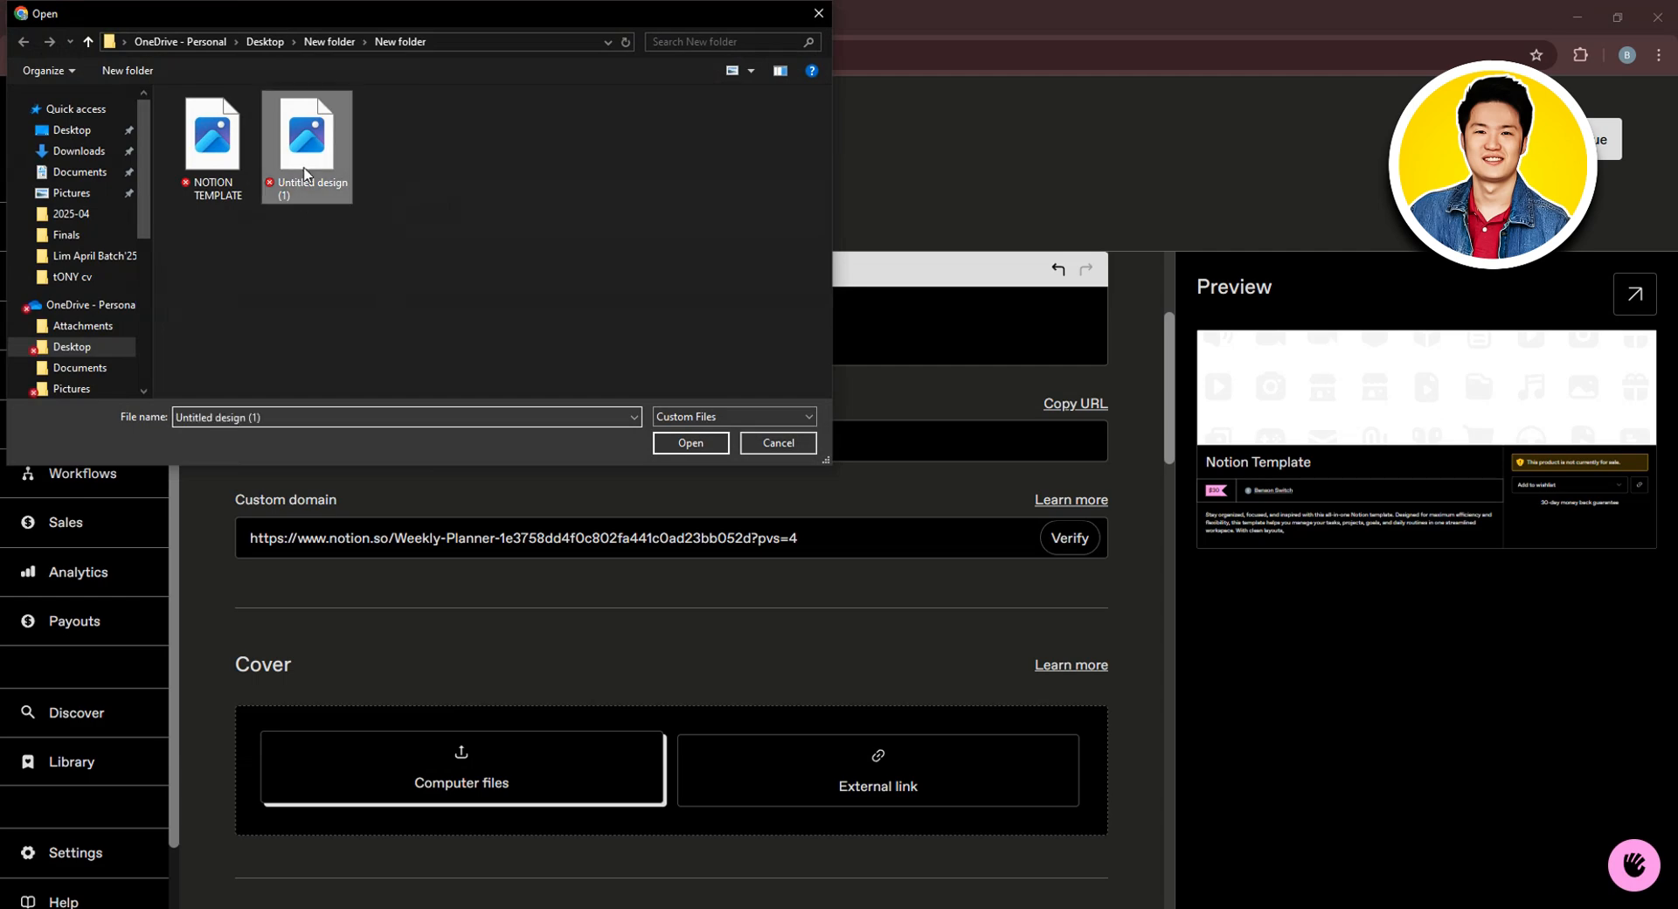
click(716, 443)
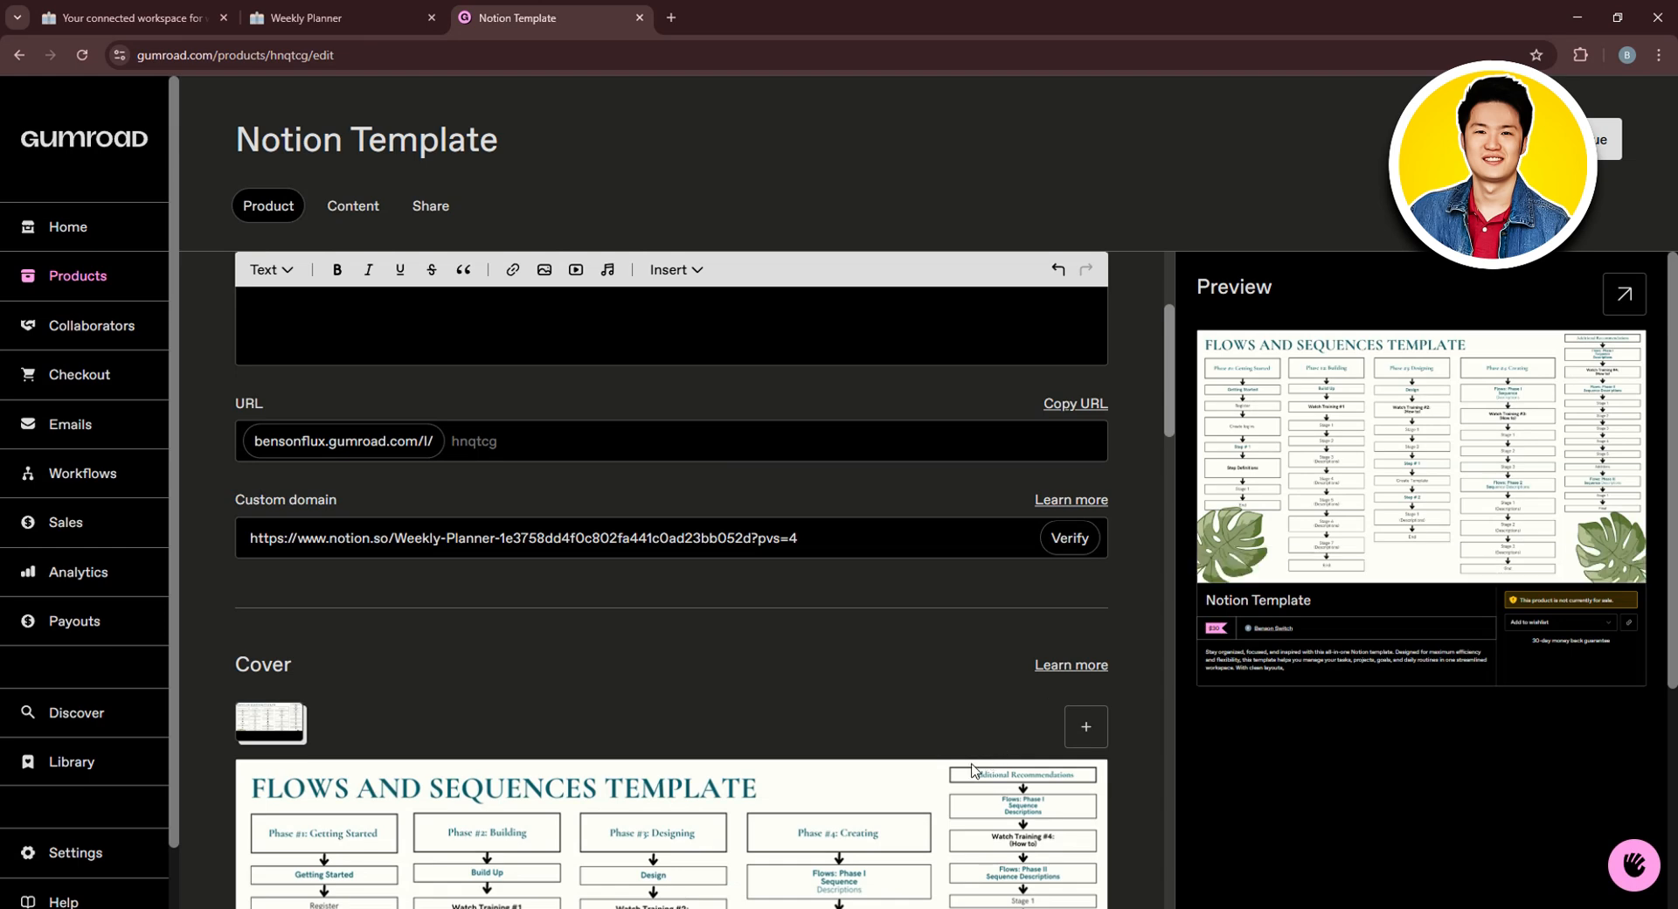
Upload the "NOTION TEMPLATE" image from the computer as the product thumbnail
scroll(776, 701, down, 7)
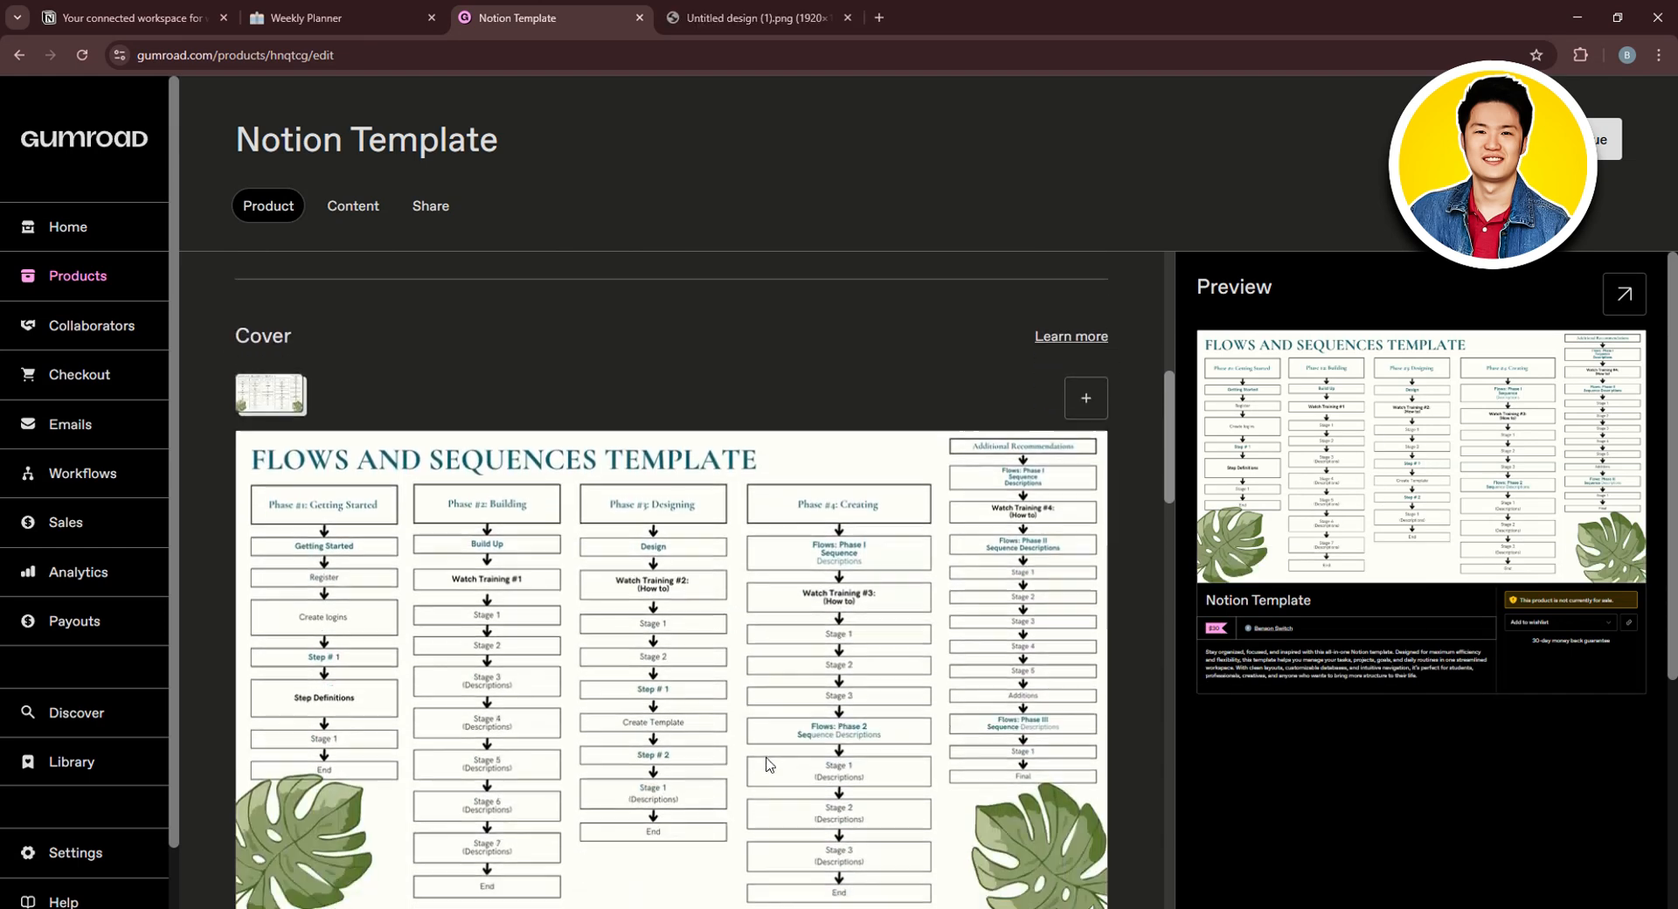
scroll(717, 559, down, 3)
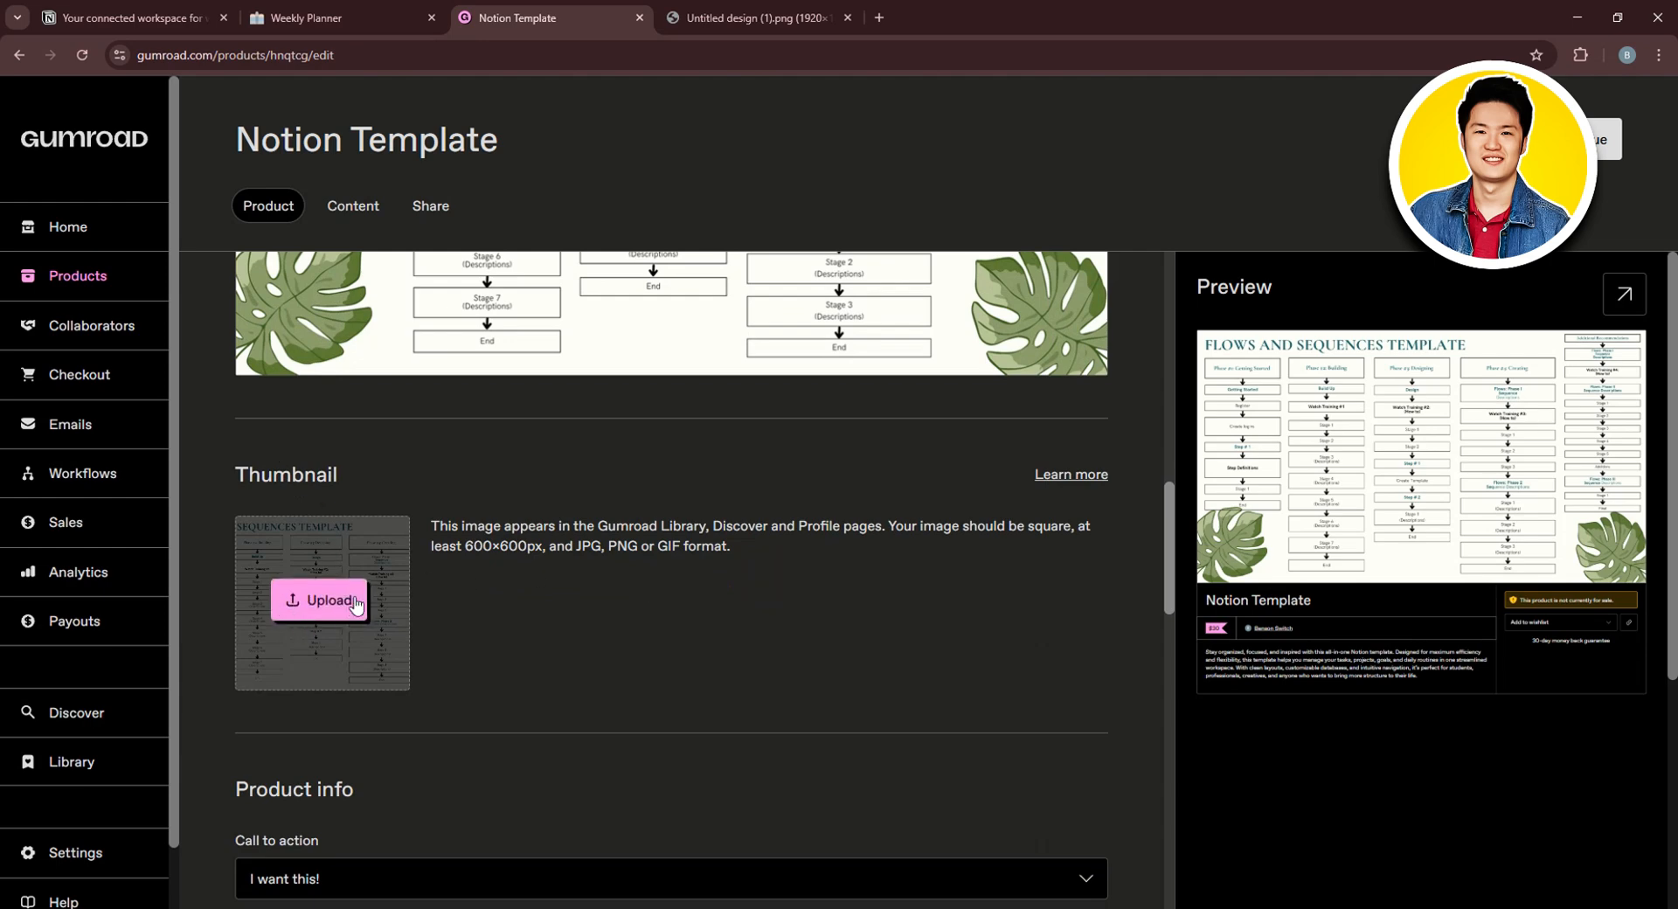
click(321, 608)
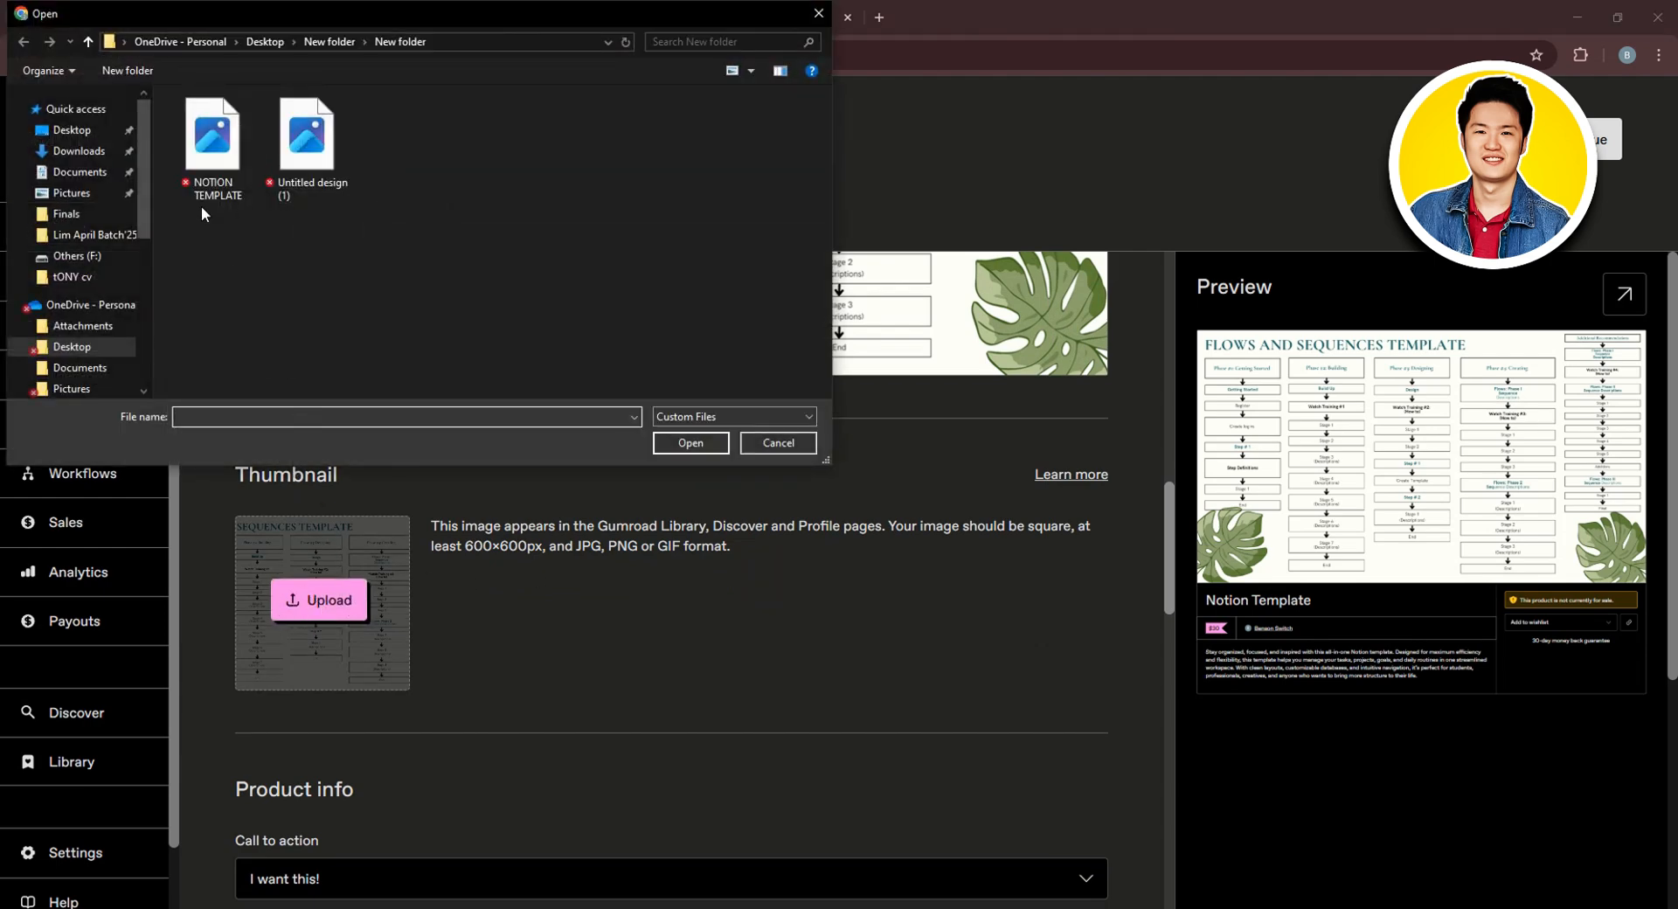
click(206, 191)
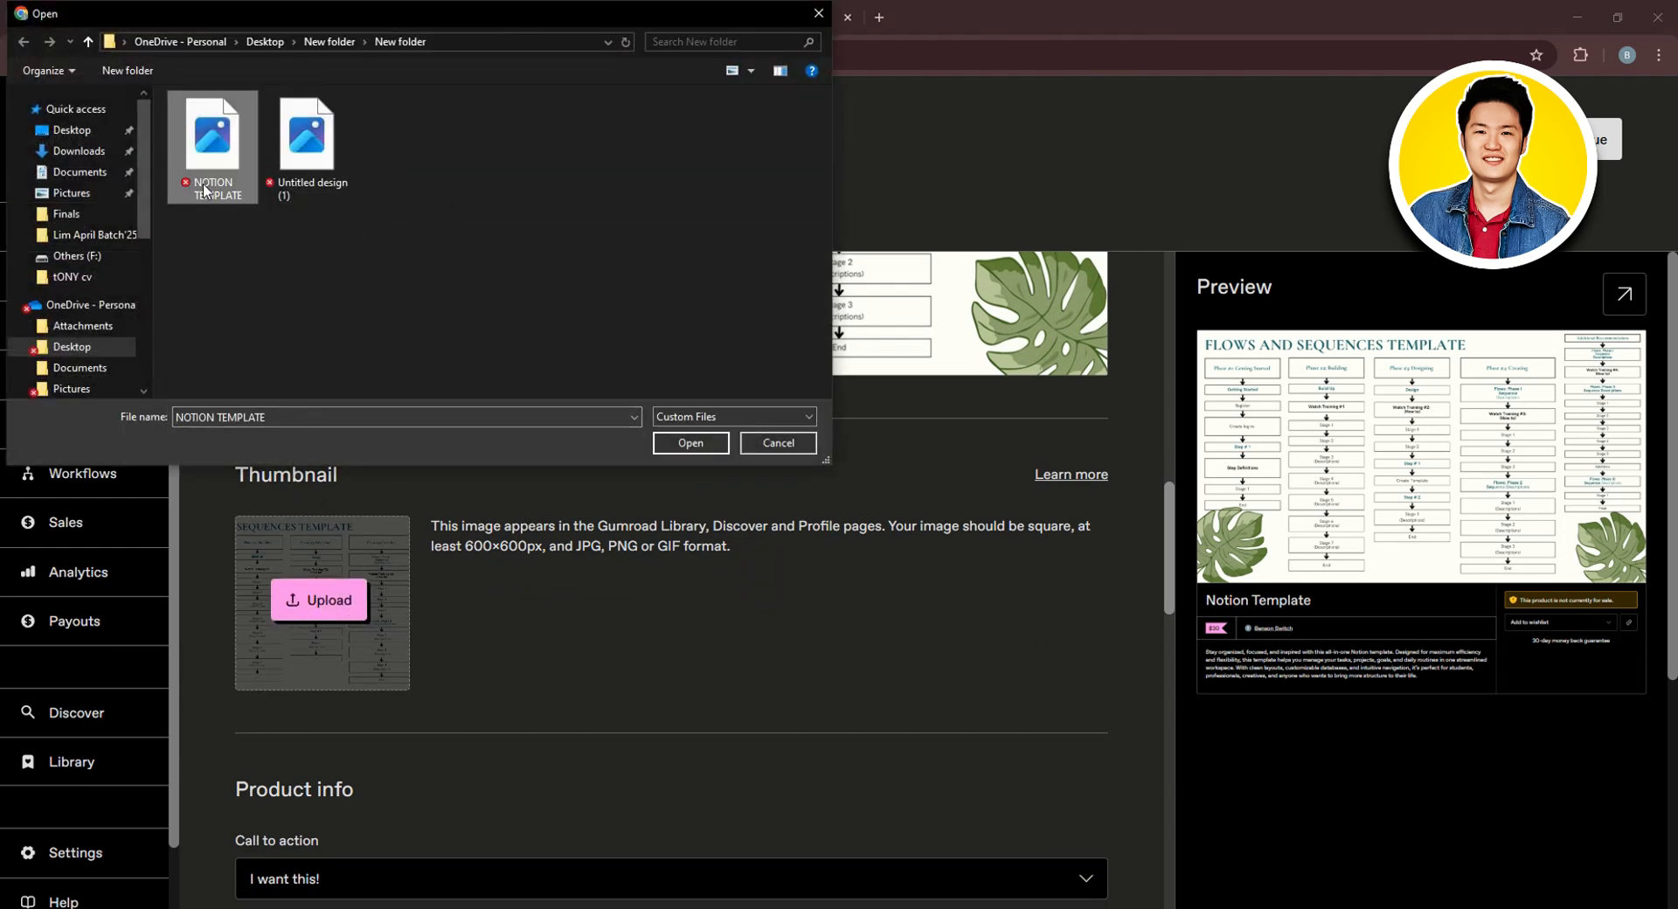
click(680, 443)
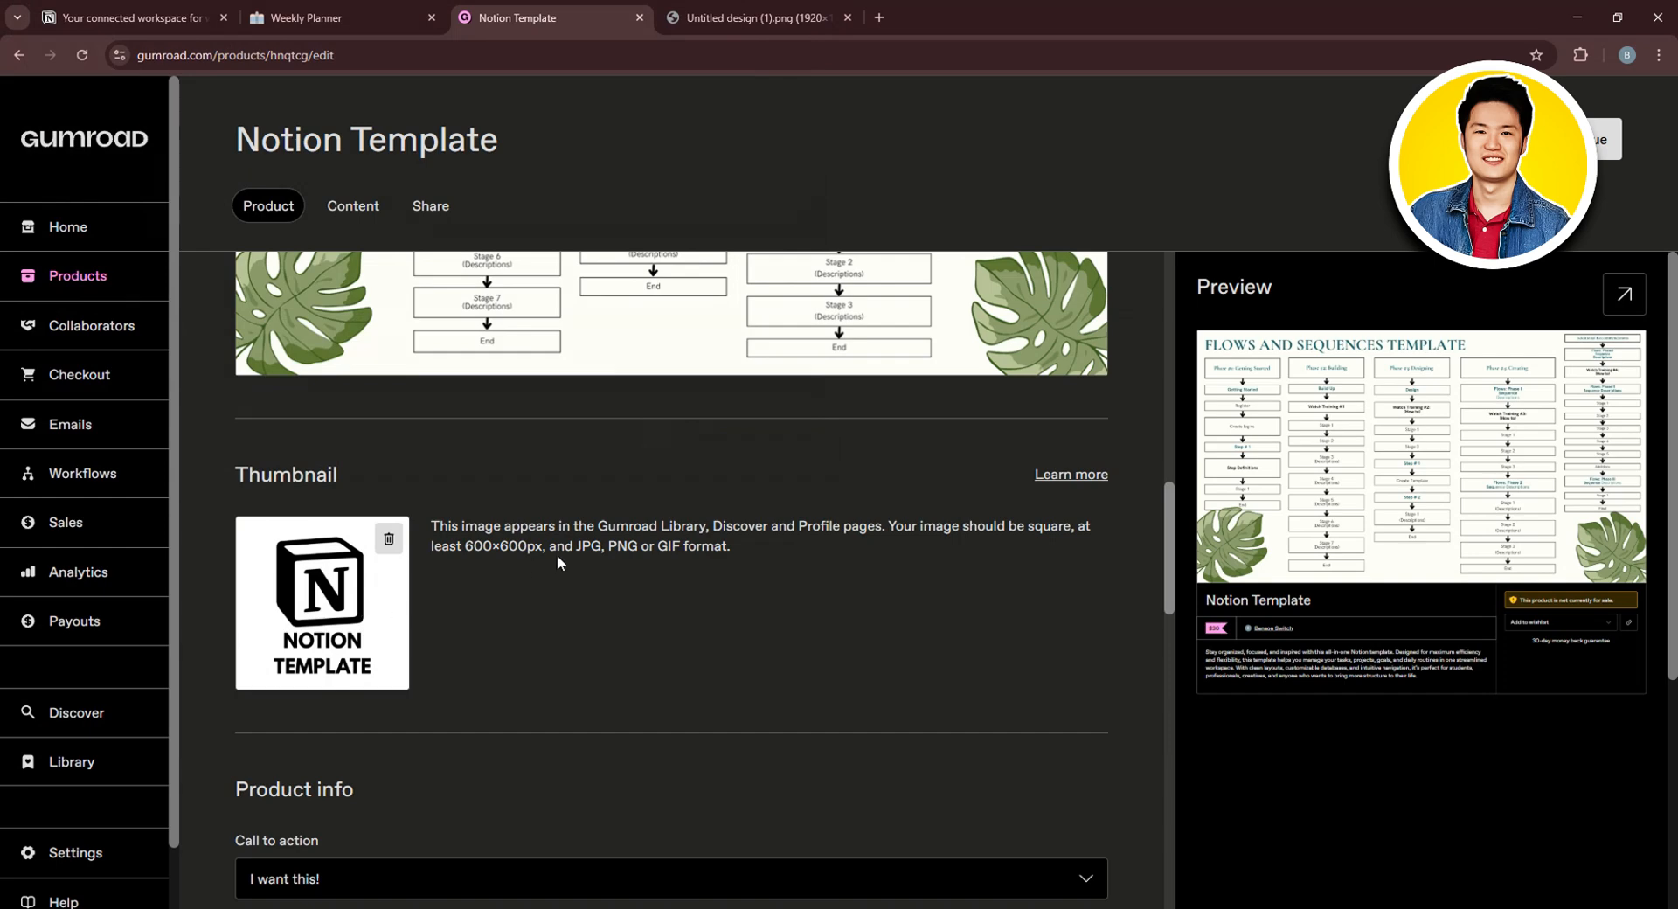
scroll(582, 556, down, 3)
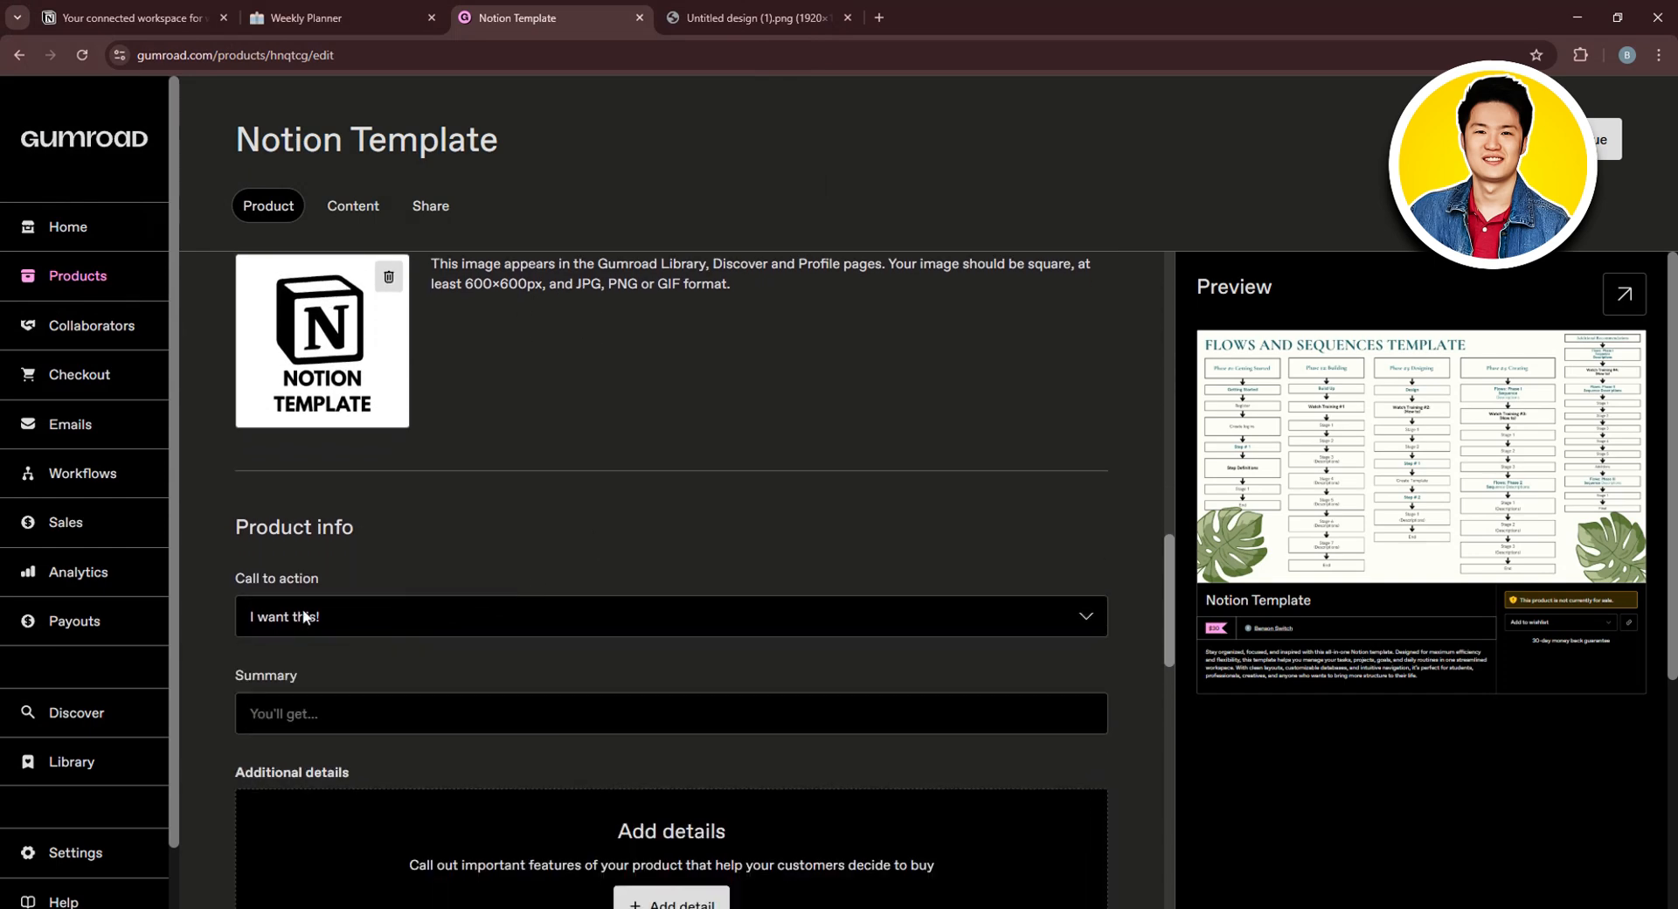
Set the product's call to action to "Buy this" and enter the summary "Get Media access to the following"
click(305, 617)
click(366, 679)
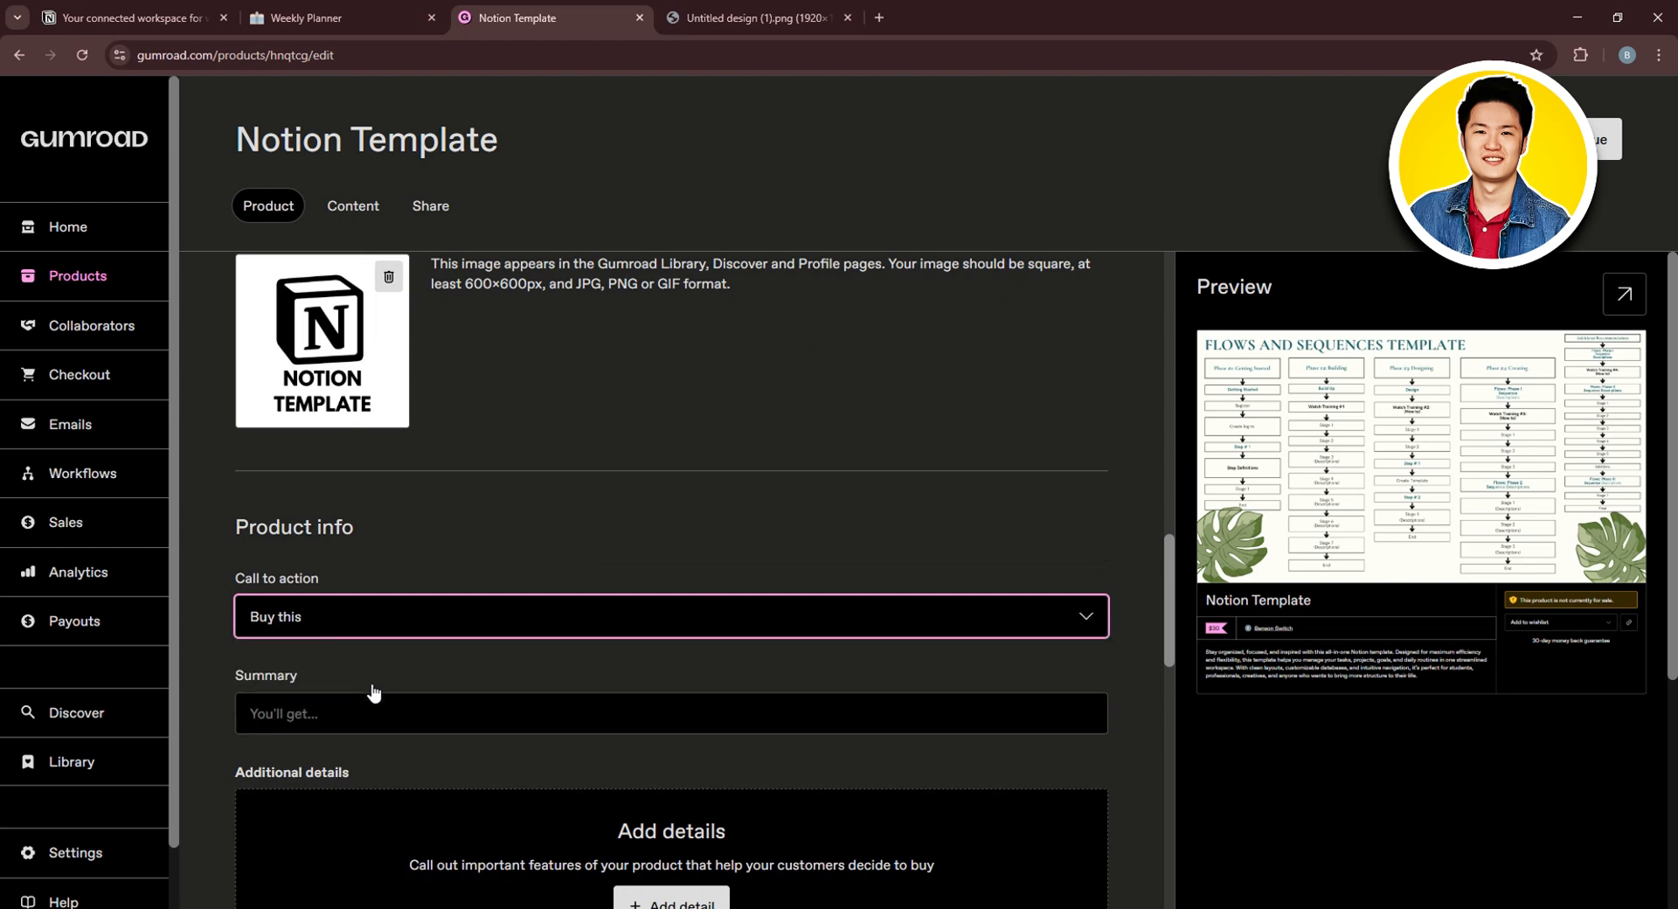
scroll(432, 633, down, 1)
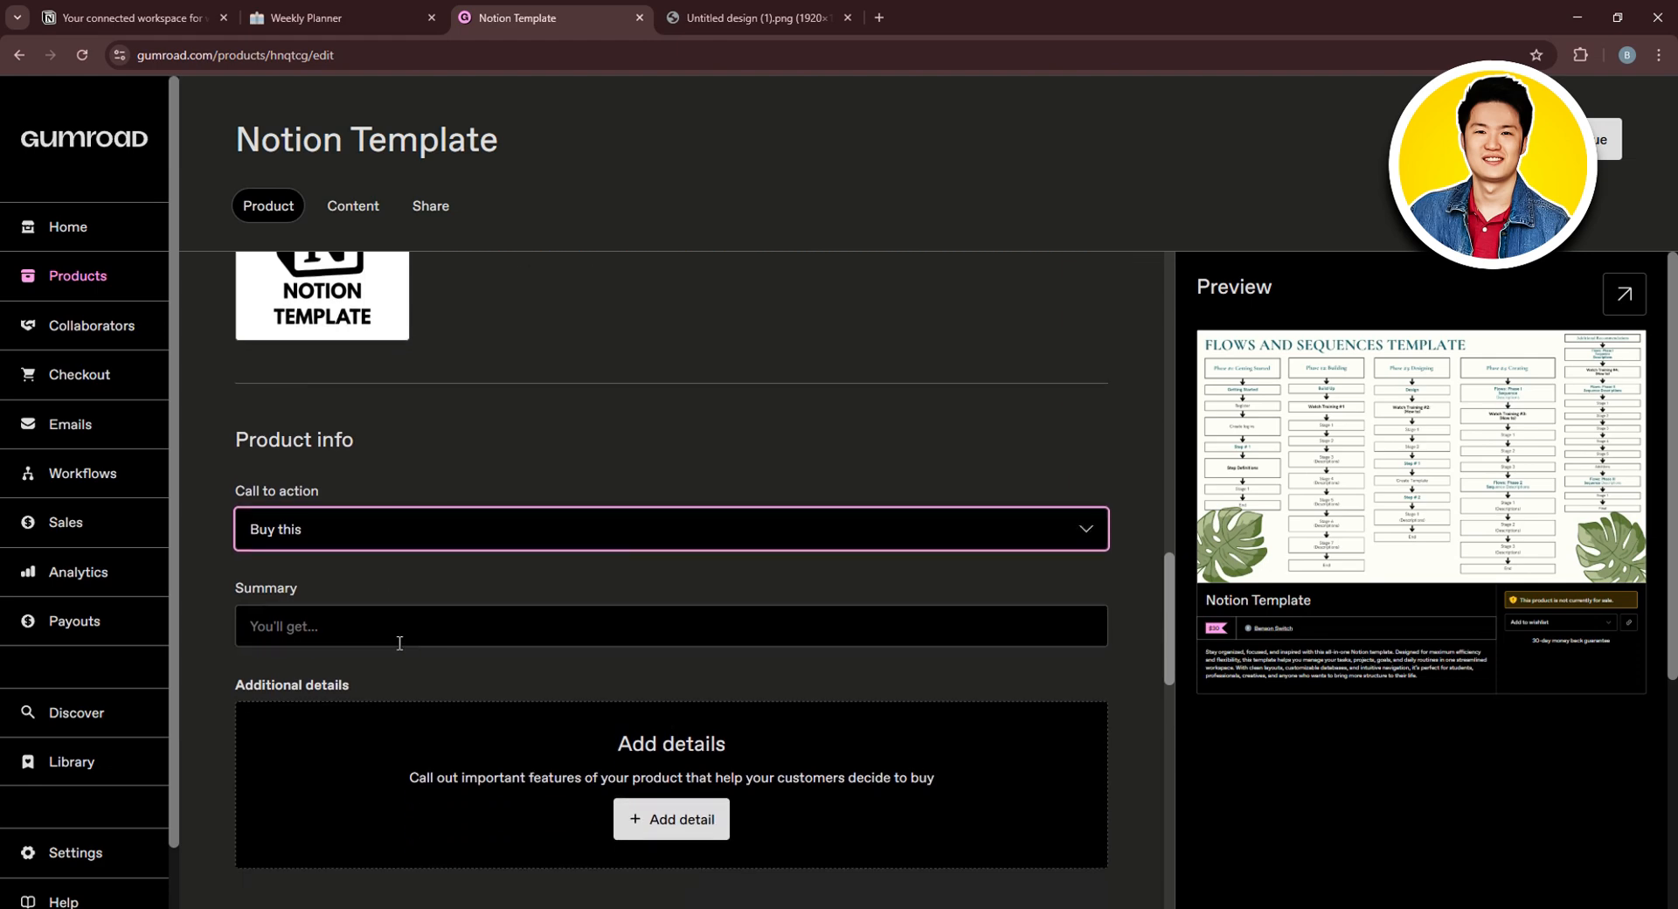
click(352, 635)
text(Get )
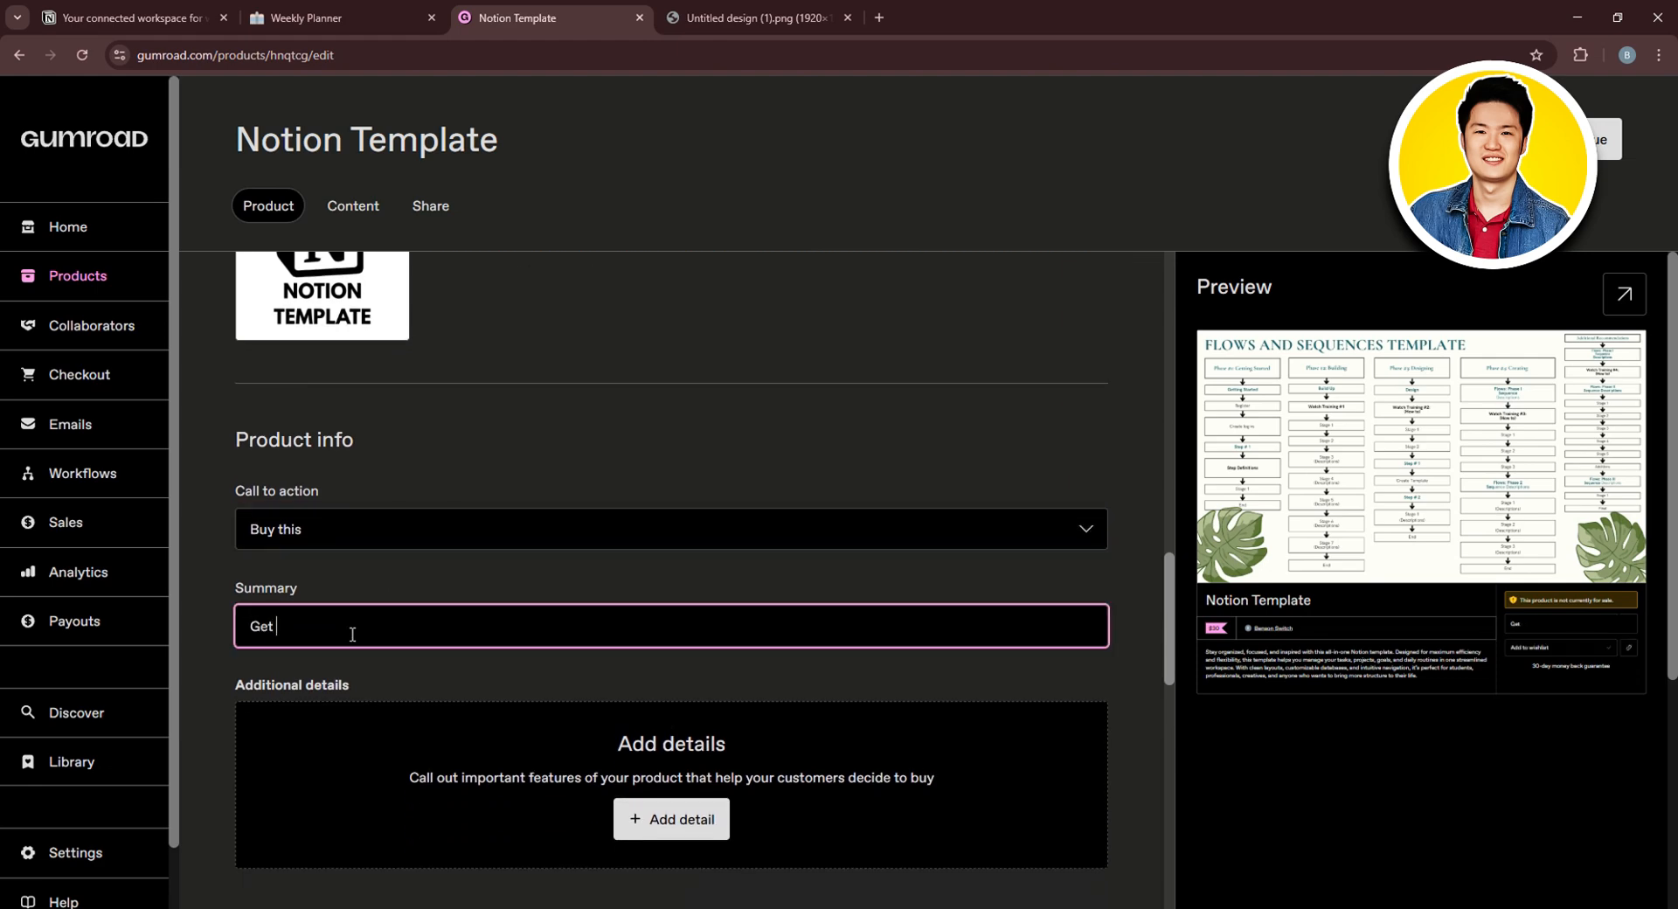
text(Me)
text(dia access to the following)
click(367, 679)
Add an additional detail with the attribute "notion: template access" and a second blank detail row
scroll(742, 665, down, 2)
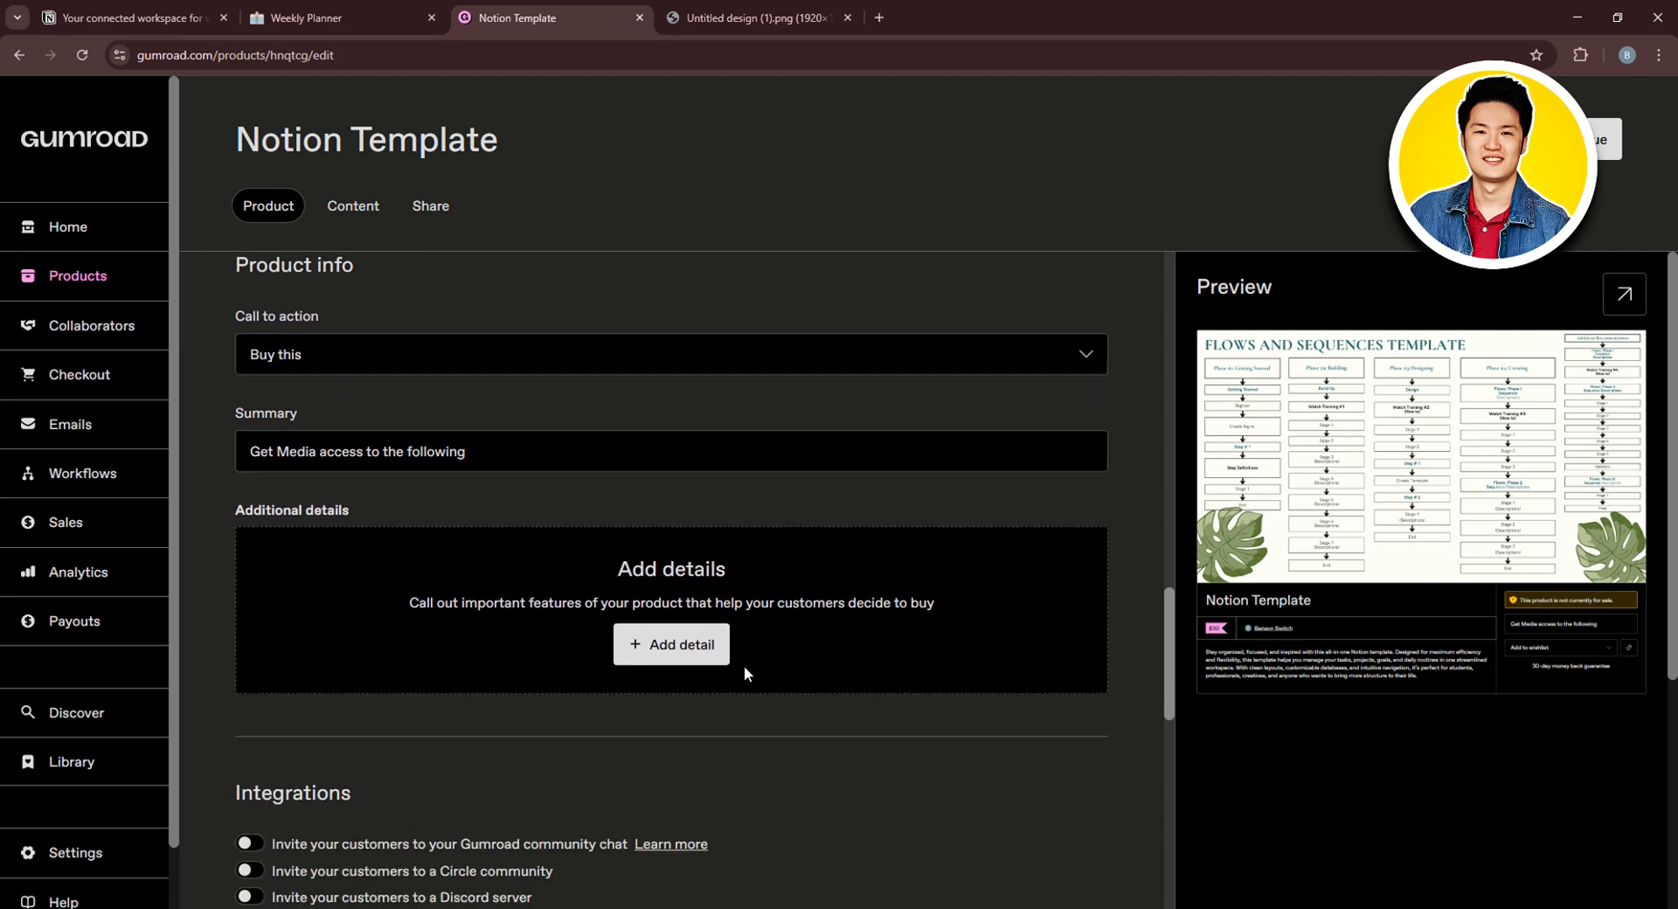
click(682, 632)
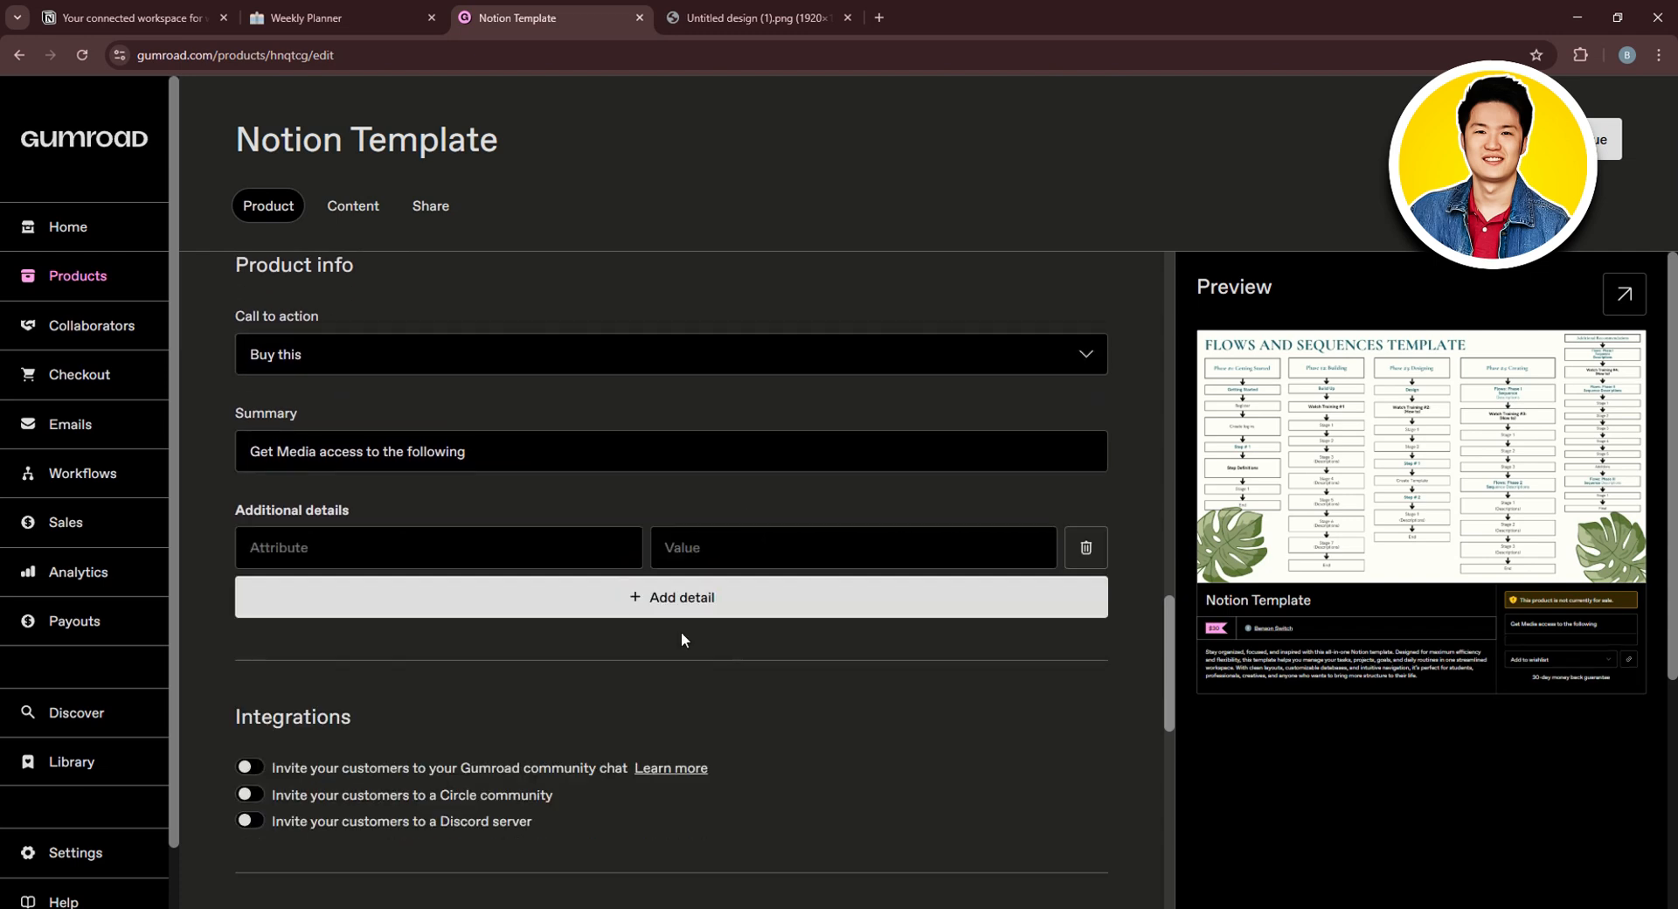
click(373, 558)
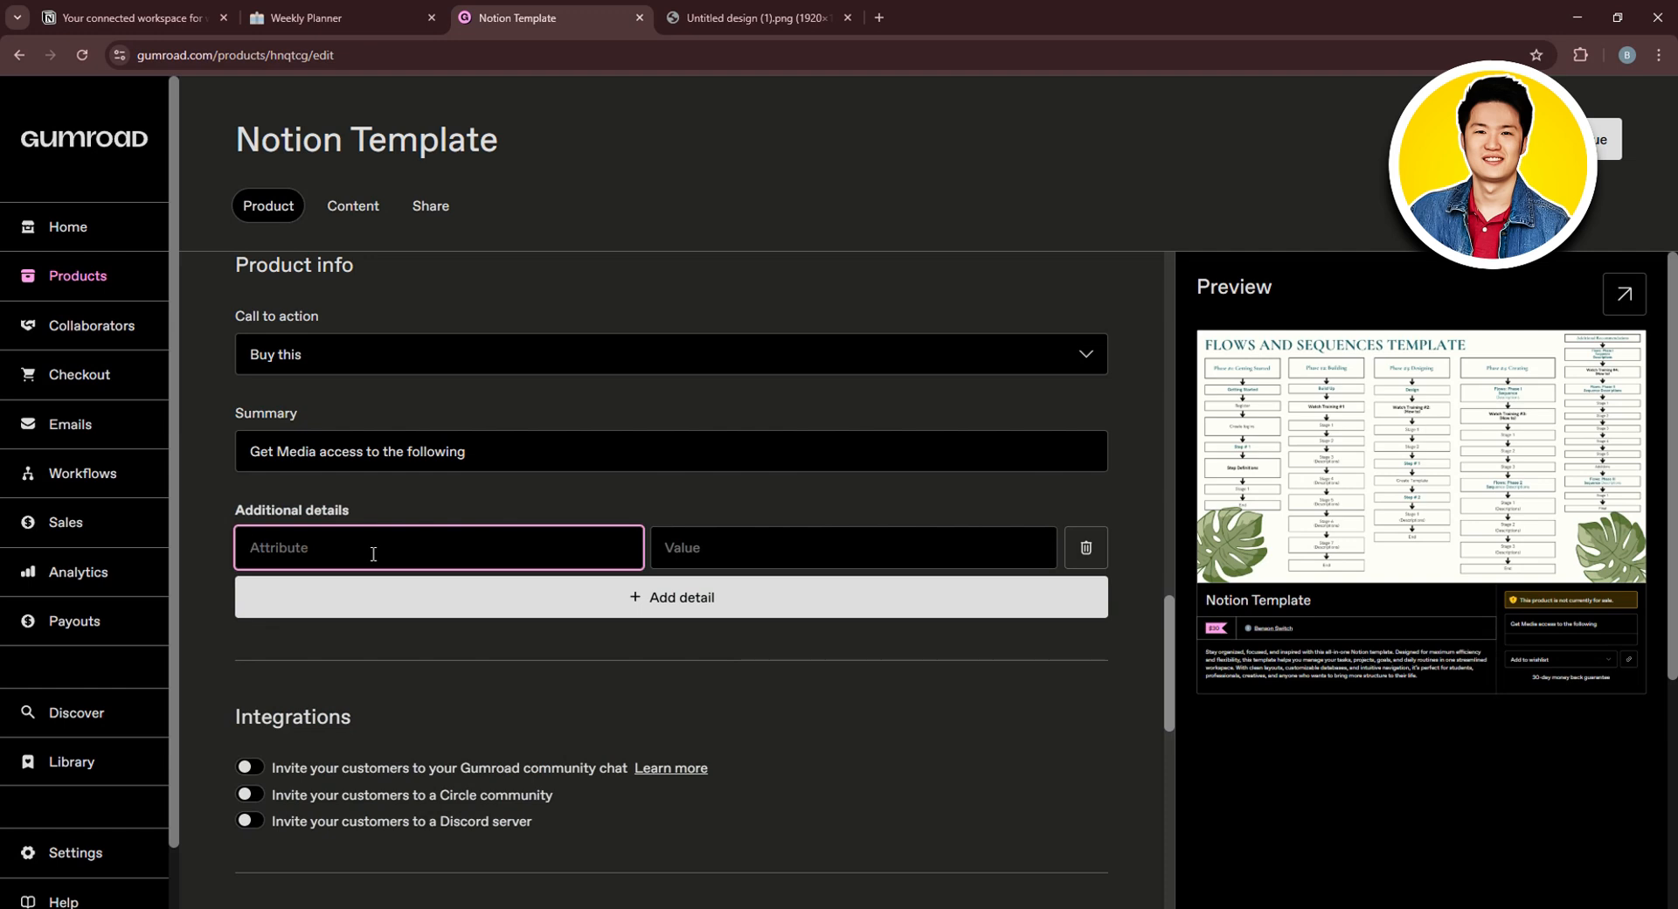
text(not)
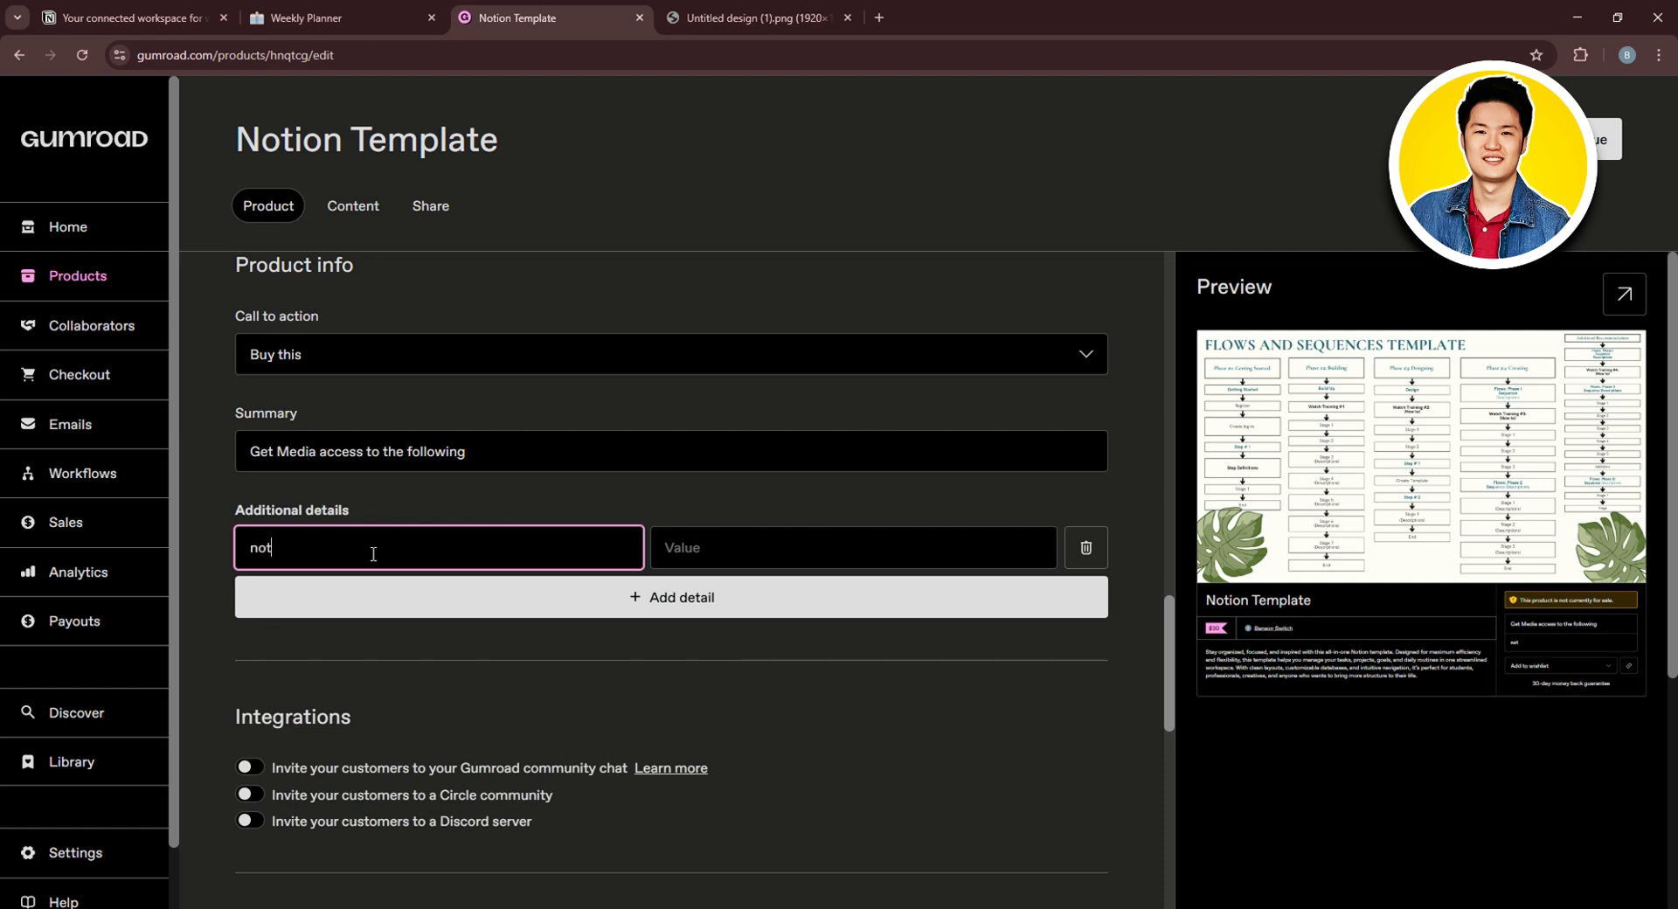
text(ion; )
text(: tem)
text(plate ac)
text(cess)
click(668, 608)
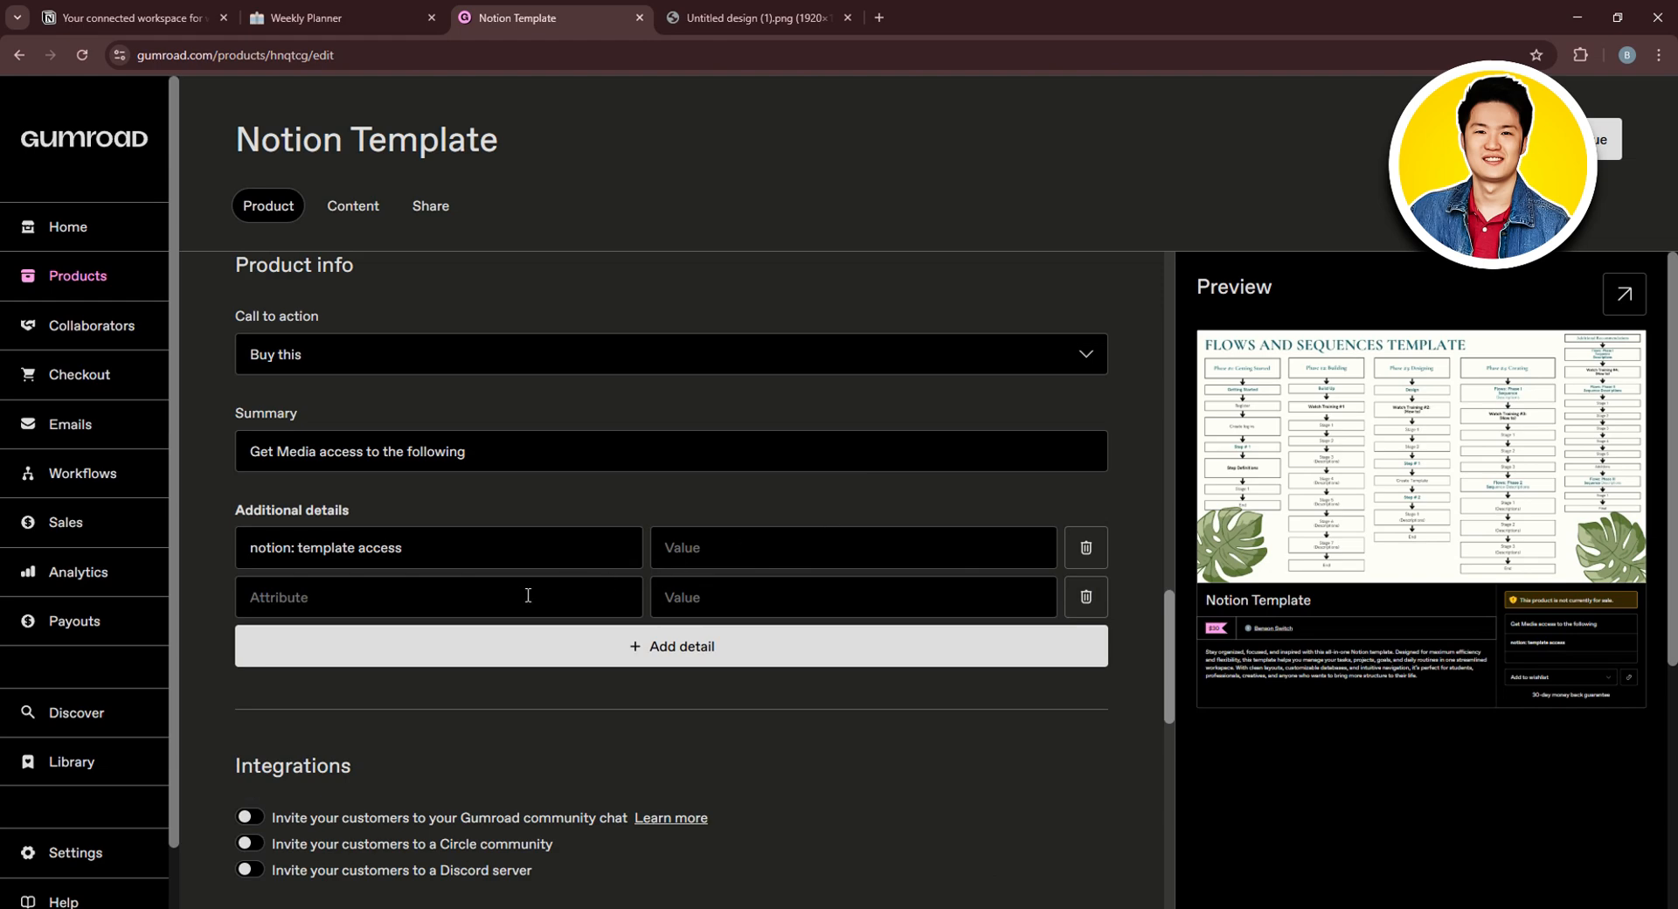
click(797, 535)
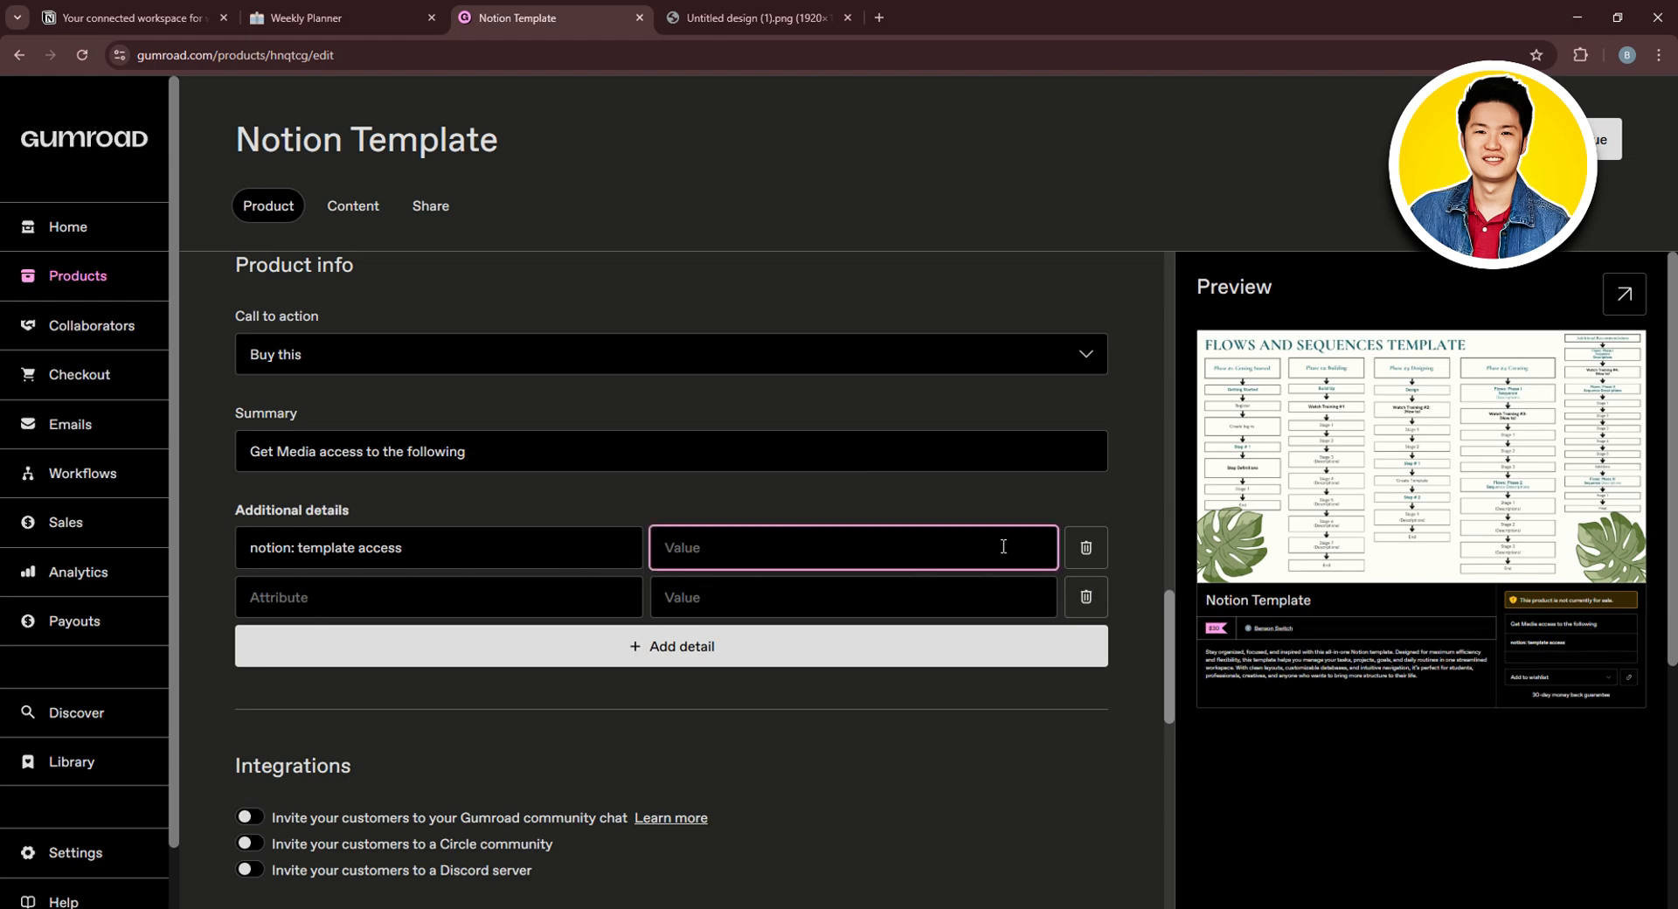
click(1025, 500)
Try the community chat, Circle community and Discord server invitation options, leaving all of them off
scroll(1006, 525, down, 3)
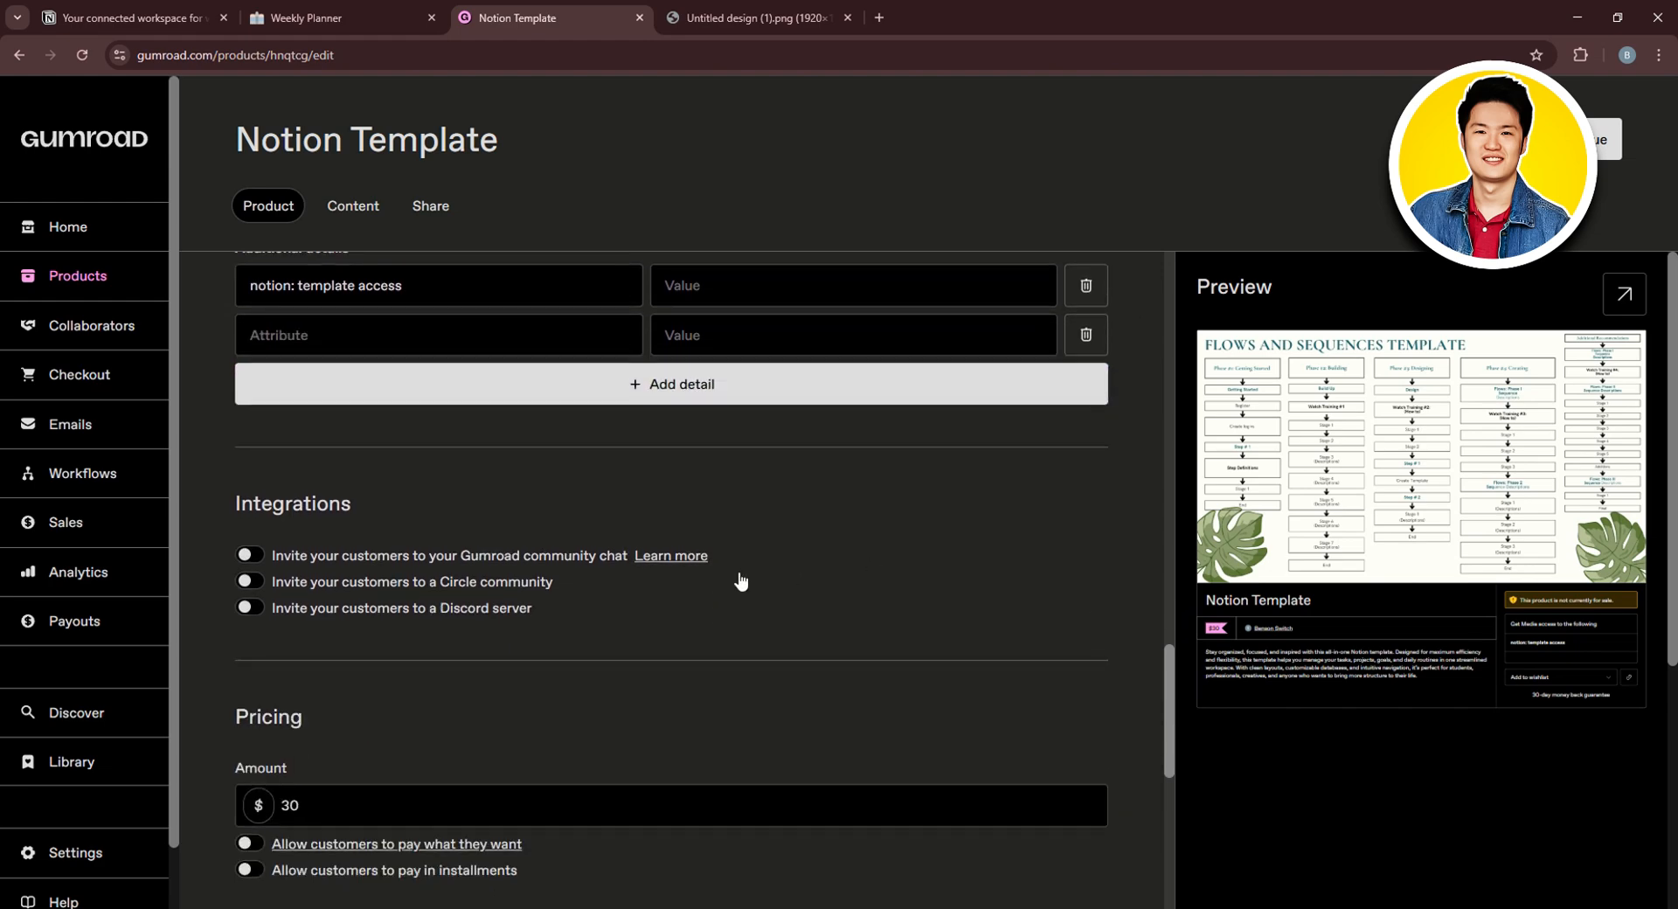
click(364, 561)
click(367, 560)
click(332, 584)
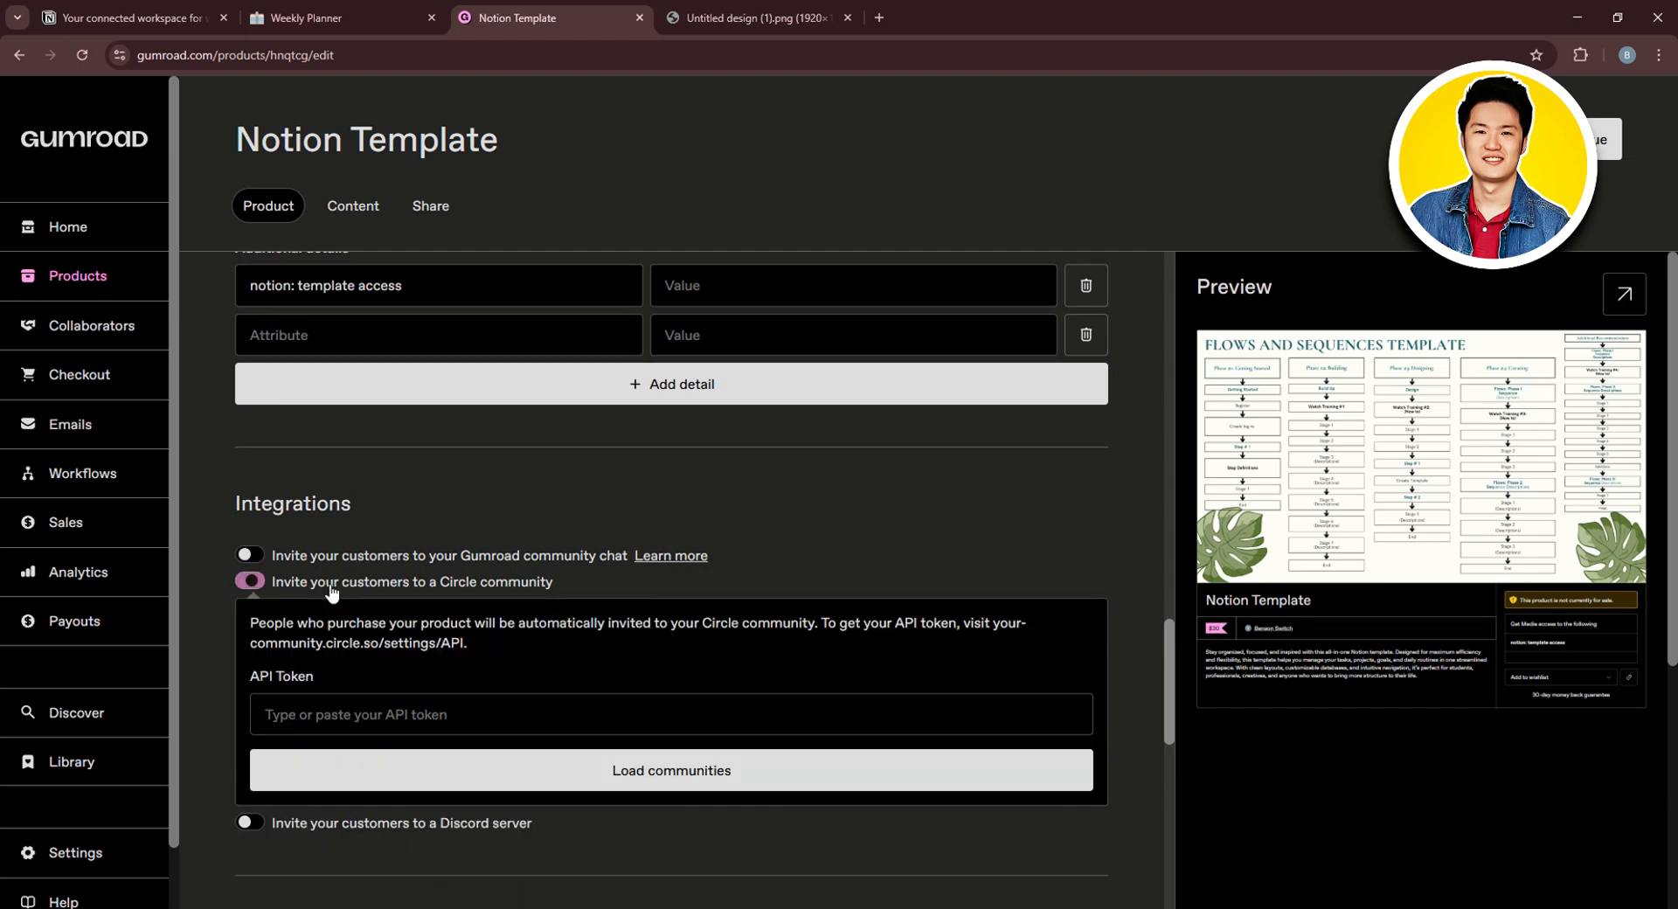
click(402, 706)
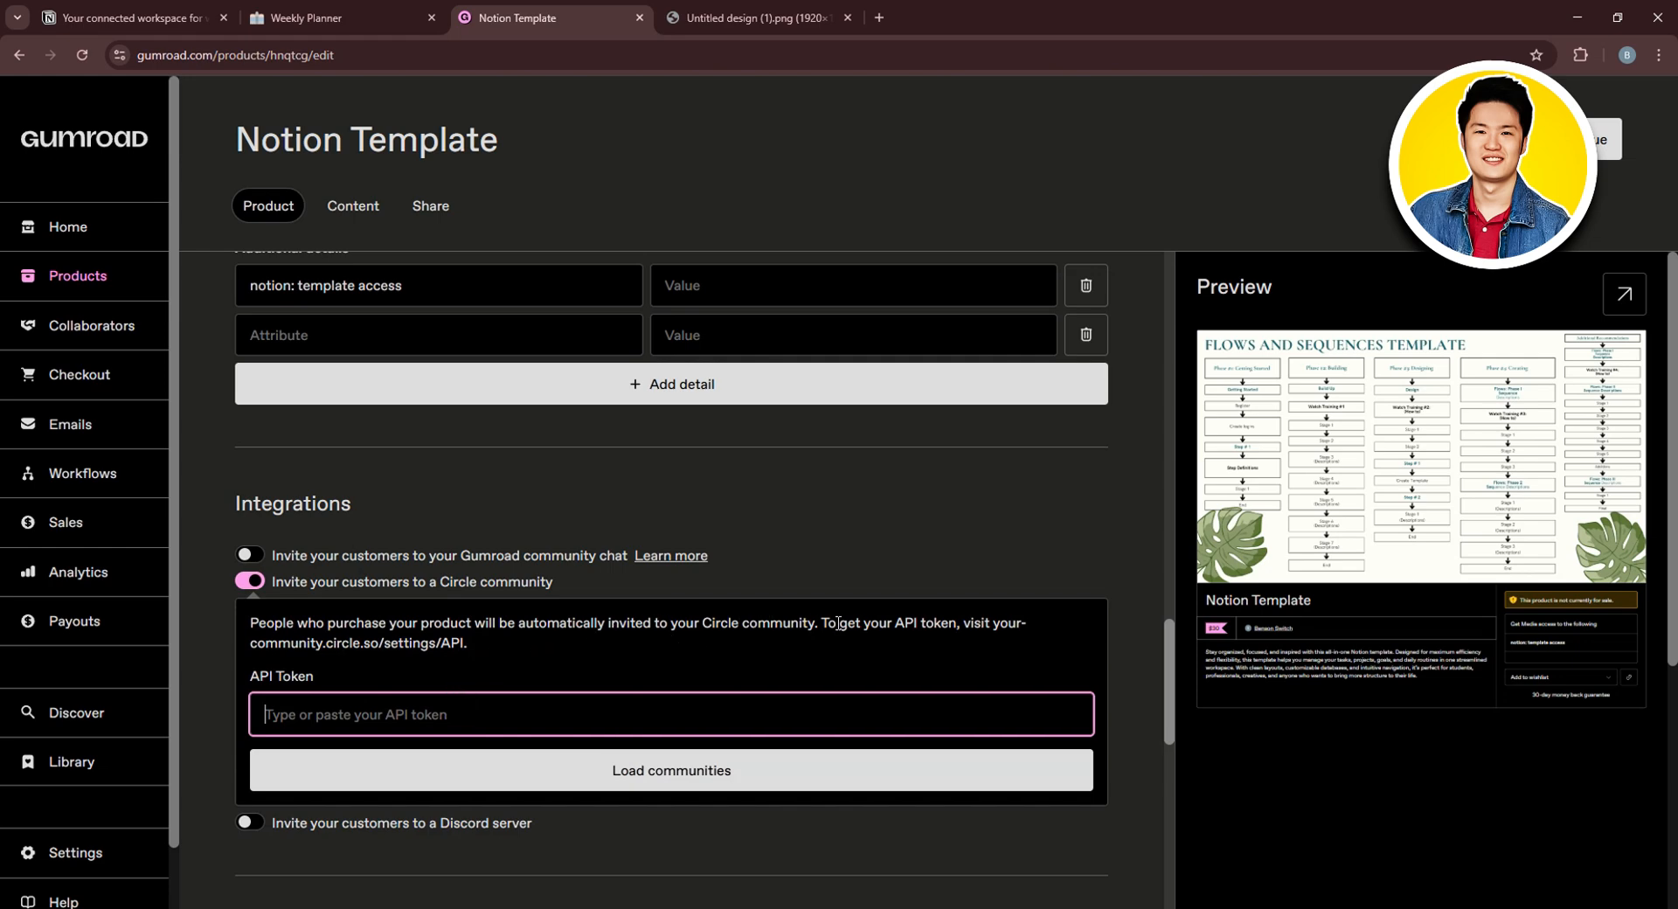
scroll(525, 612, down, 2)
click(254, 408)
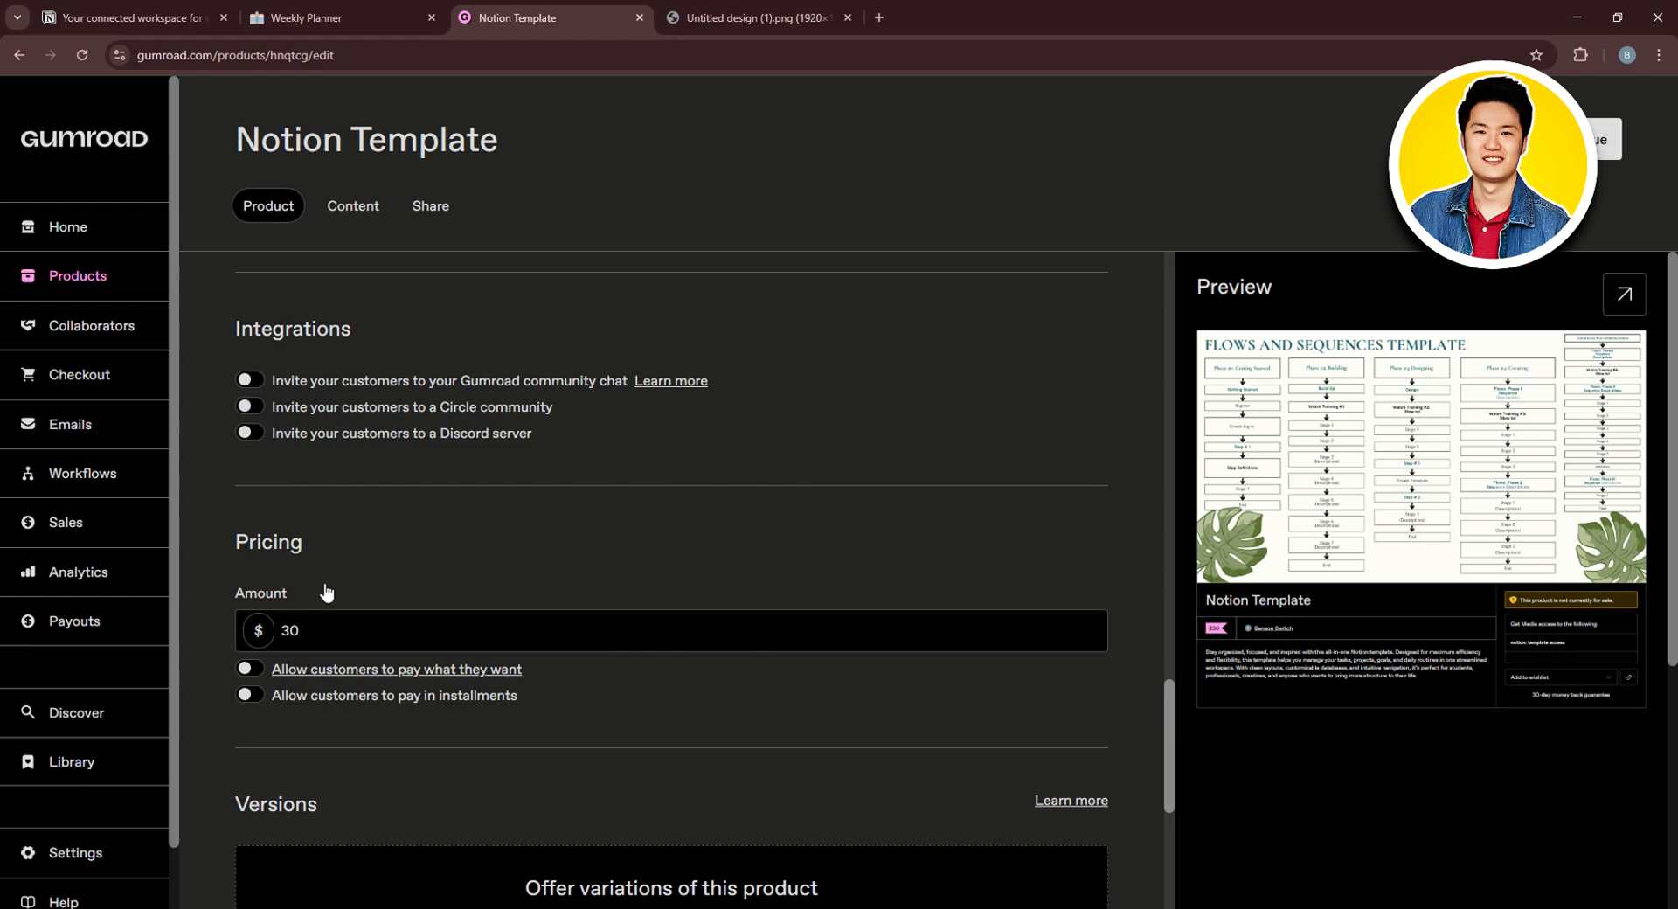
click(259, 437)
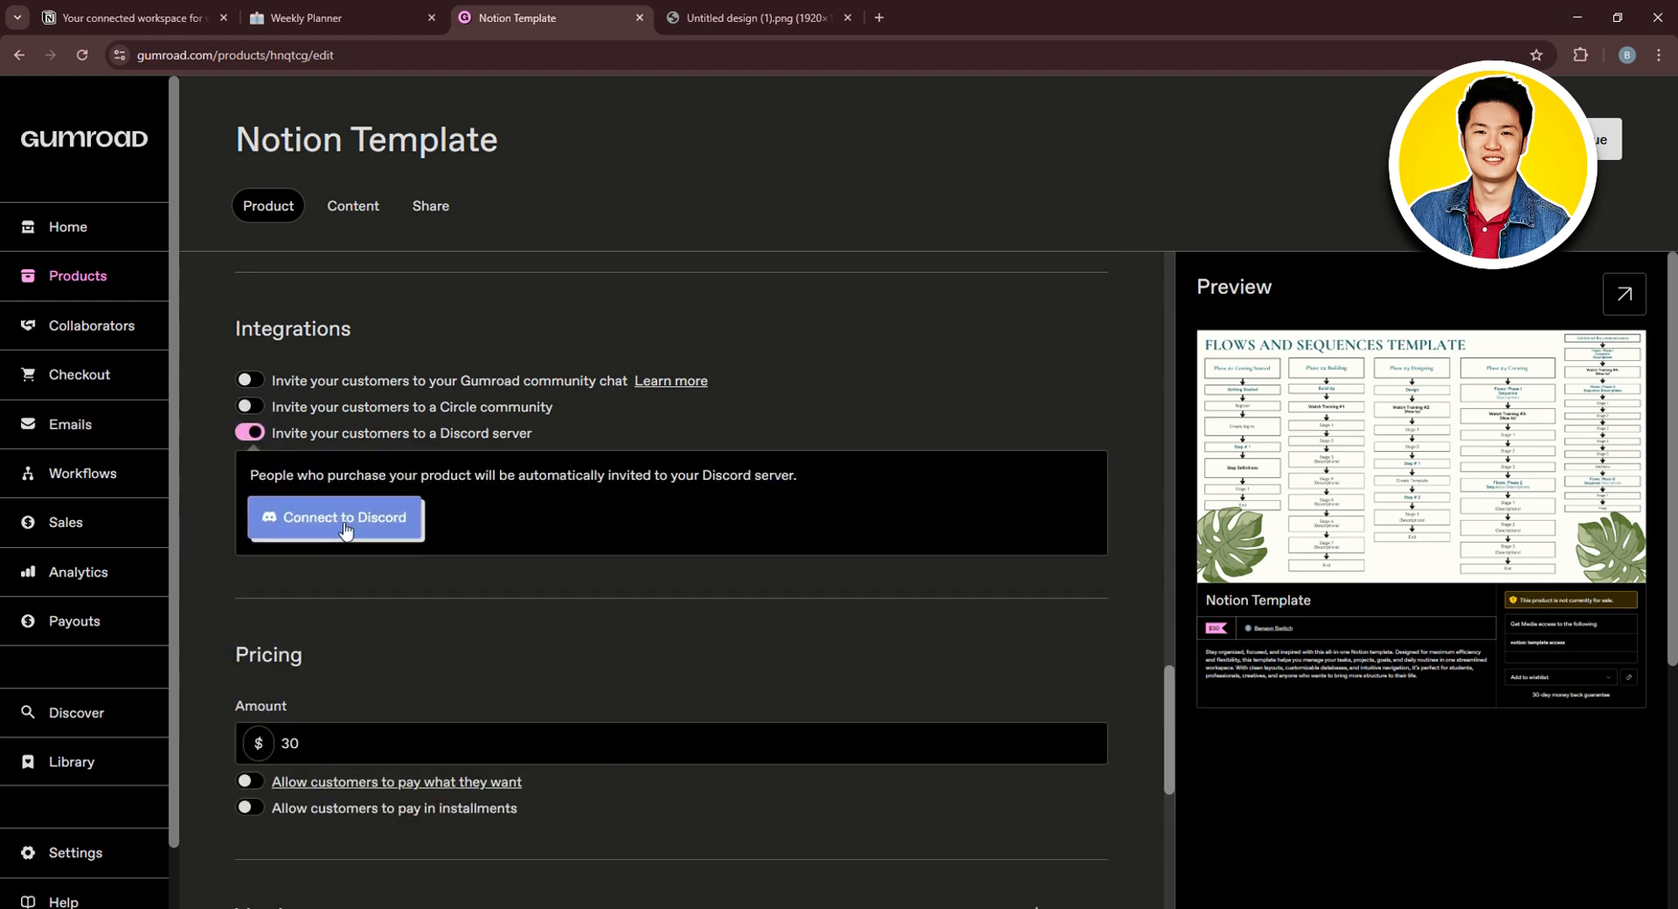
click(255, 435)
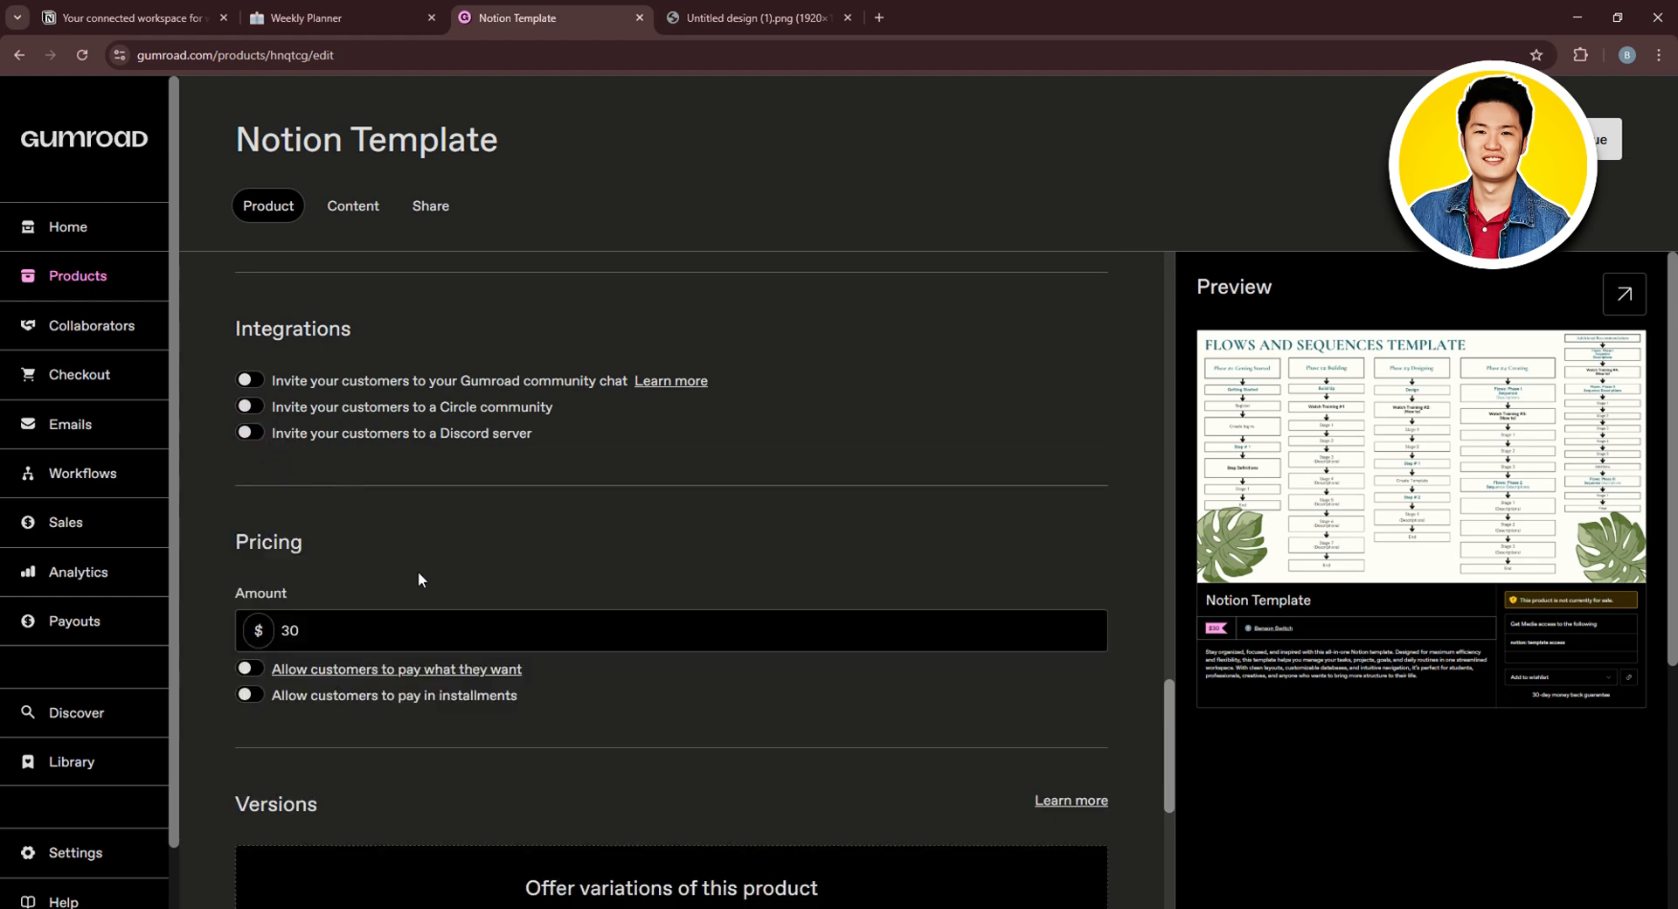
Allow customers to pay in installments of 2 equal monthly payments, and review the versions and product settings
scroll(419, 575, down, 2)
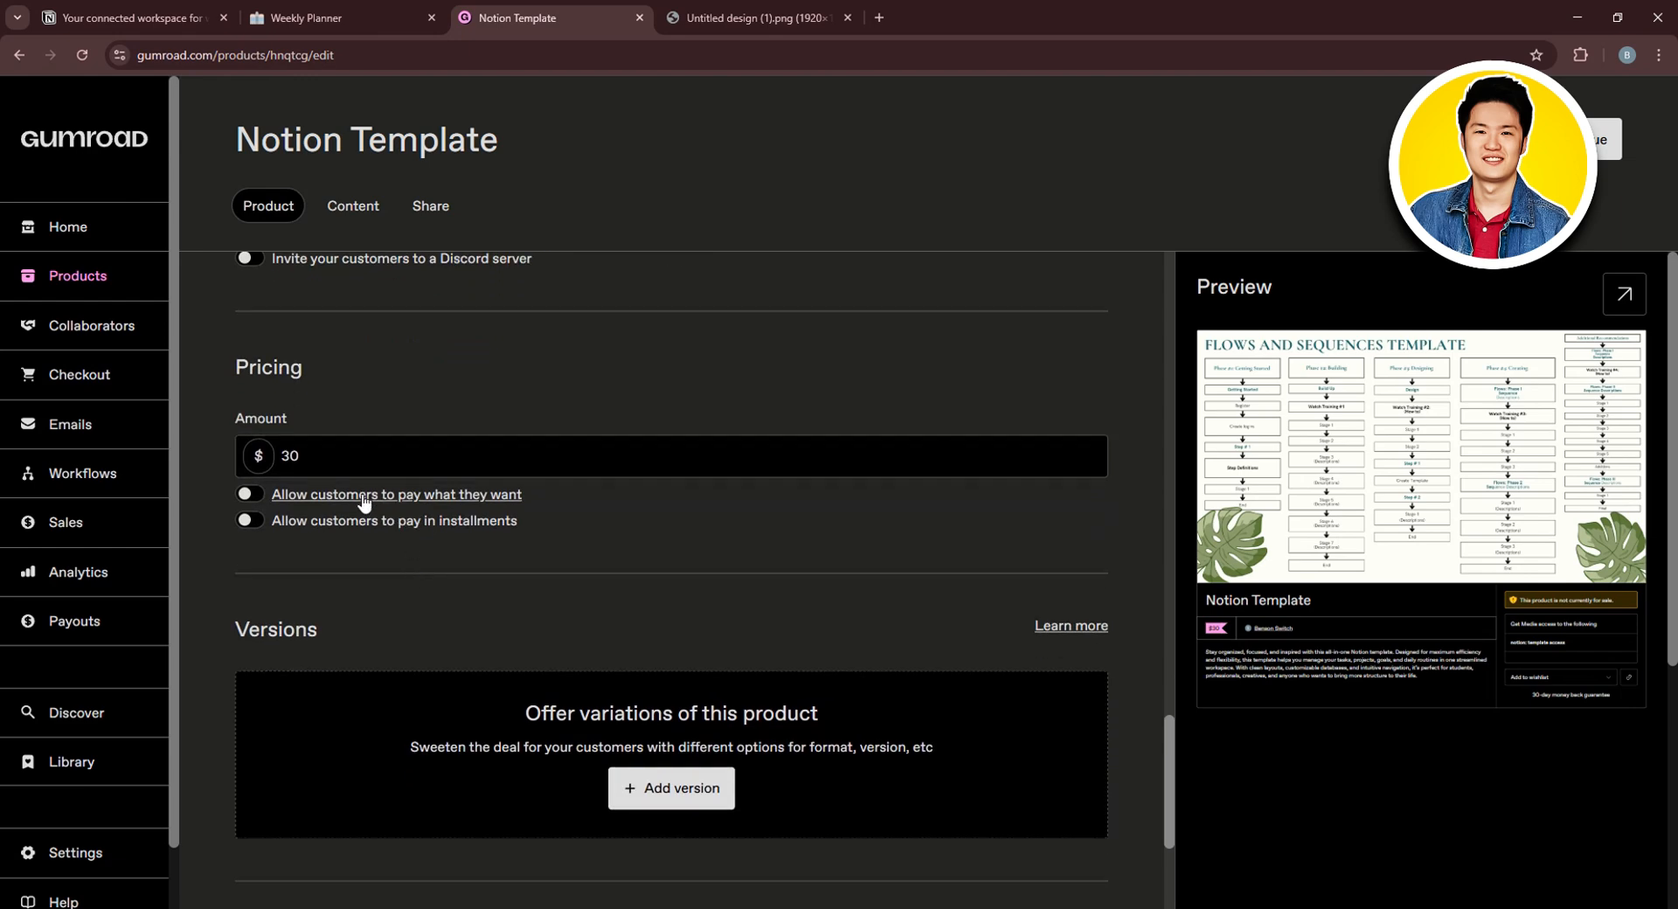
click(322, 525)
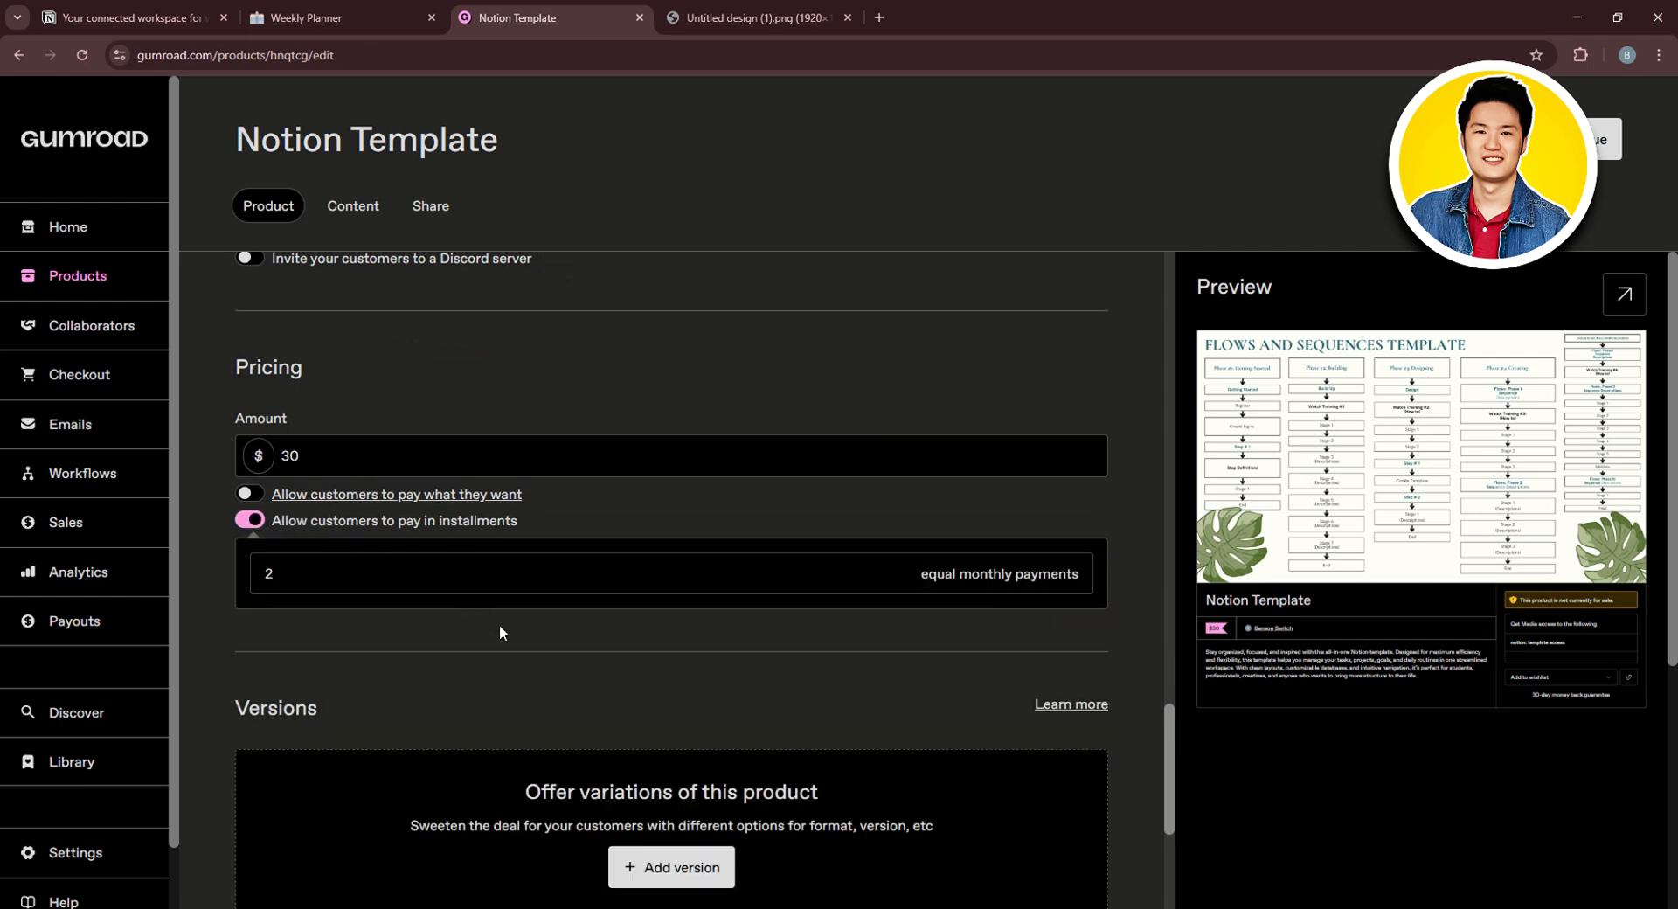
scroll(500, 625, down, 2)
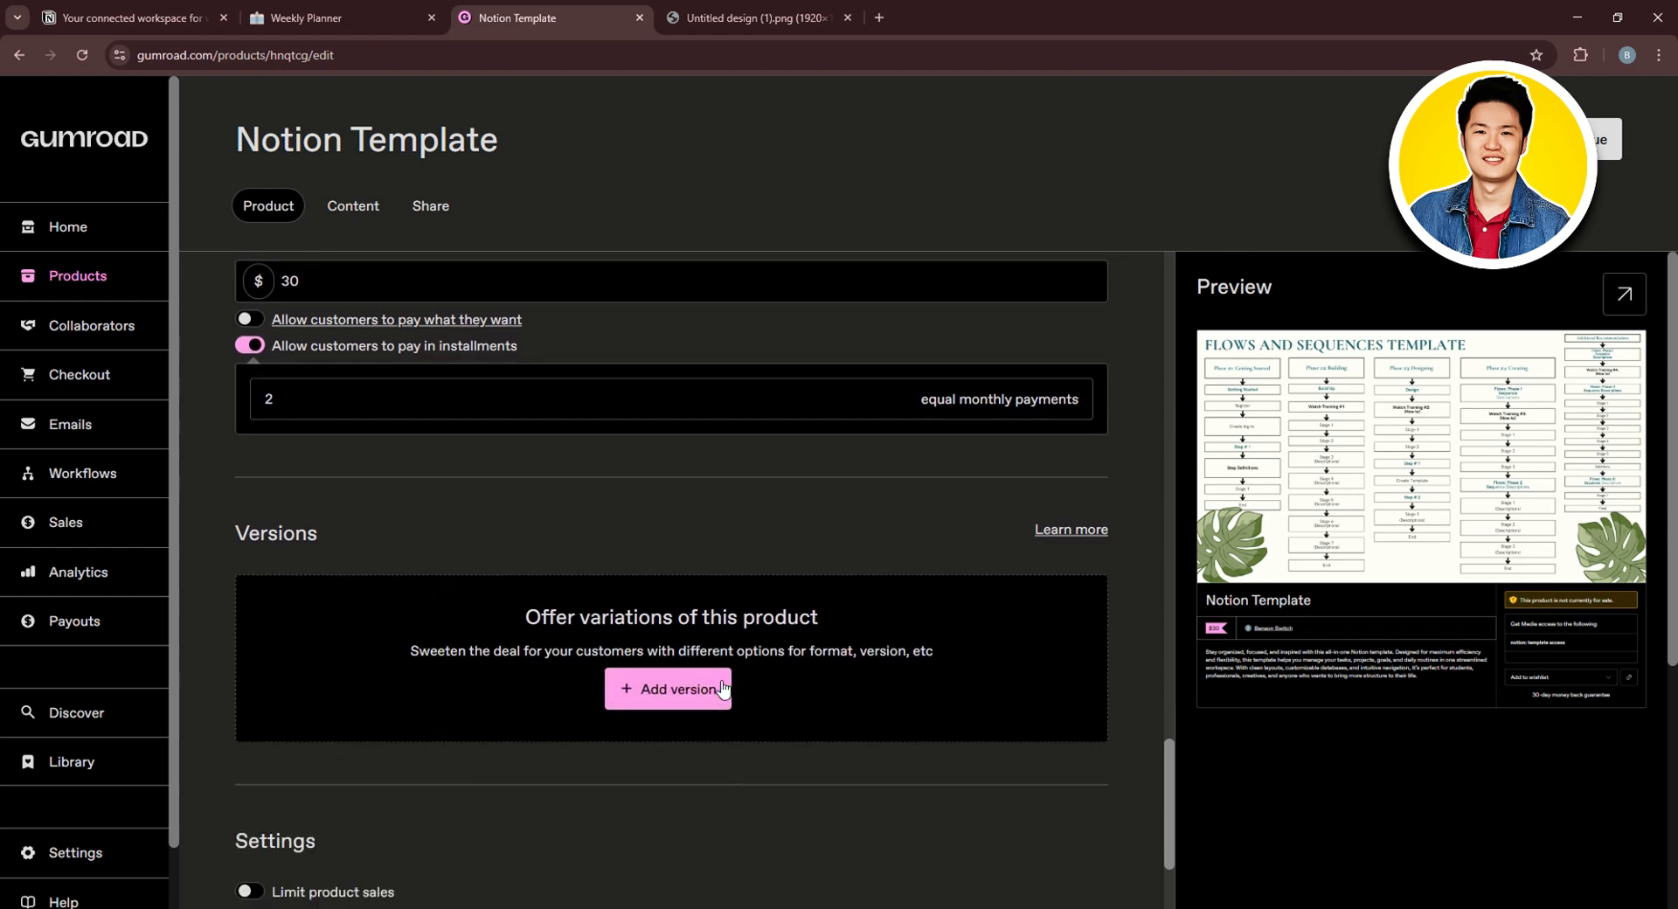
scroll(979, 678, down, 2)
scroll(979, 679, down, 1)
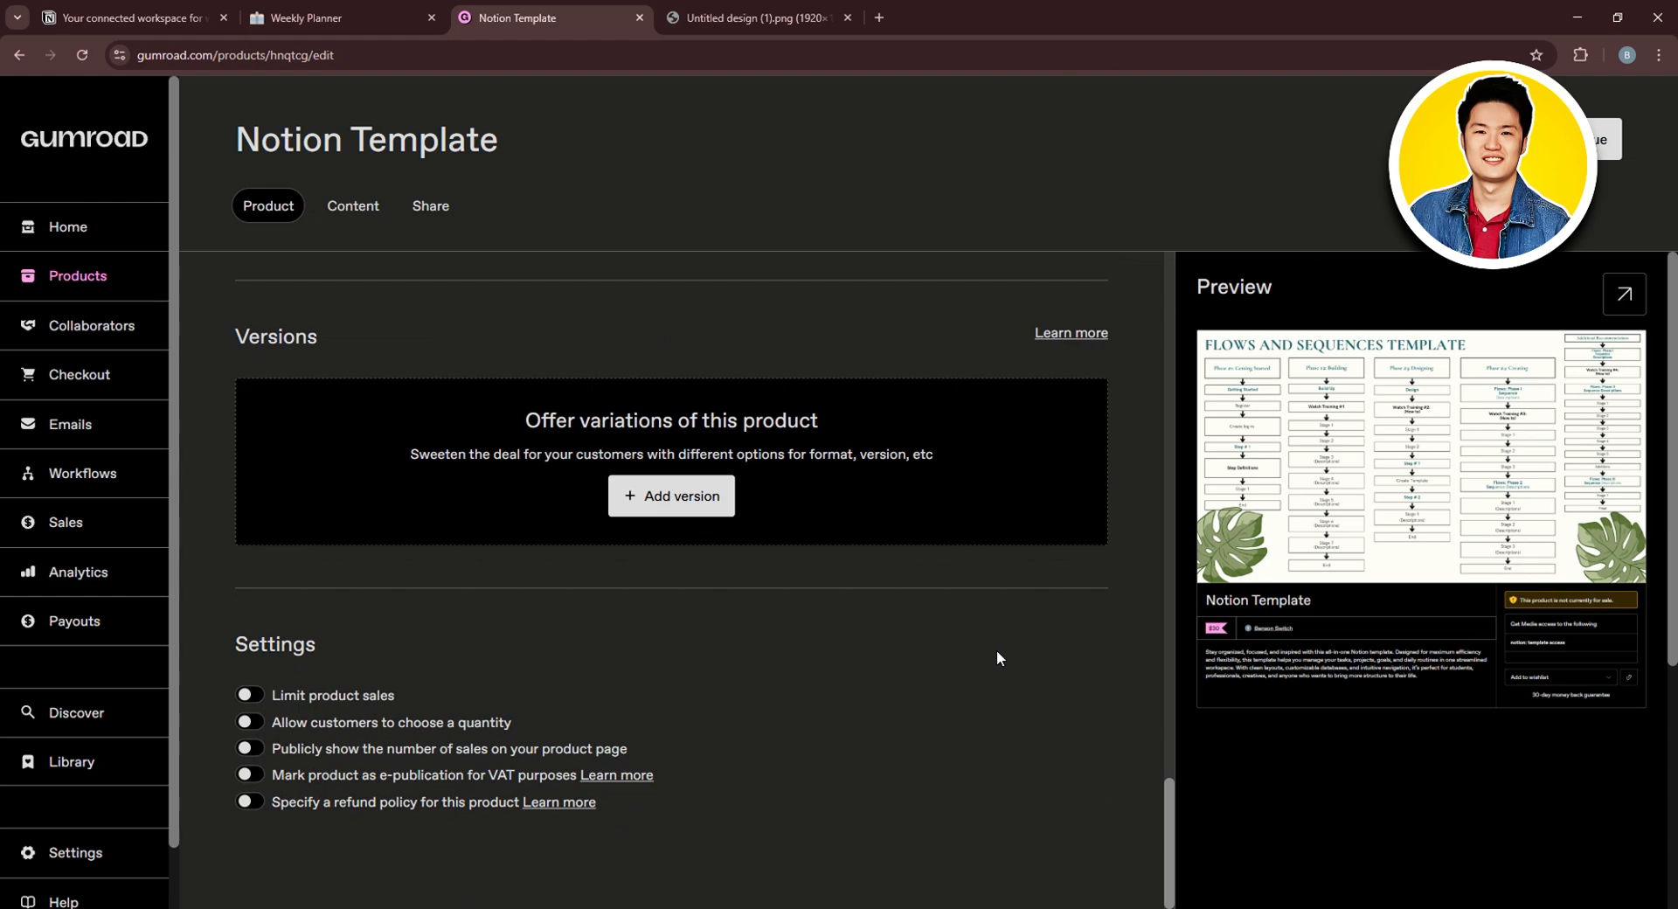
Save the product details and continue past the Content page to the product's Share page
scroll(1006, 647, up, 20)
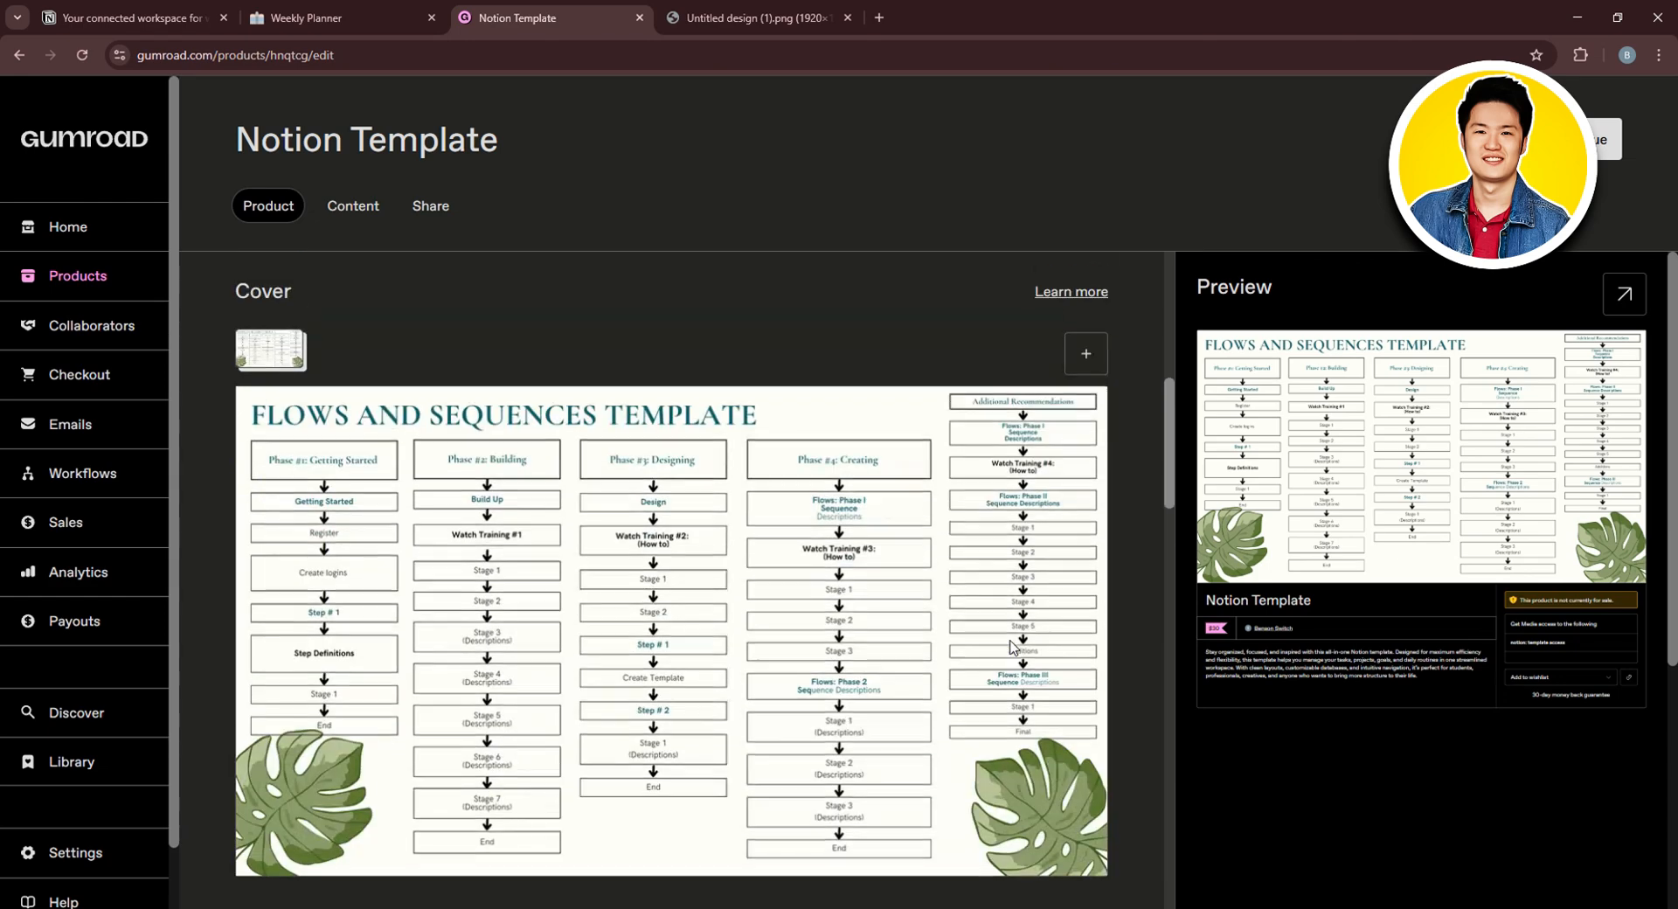
scroll(1009, 647, up, 8)
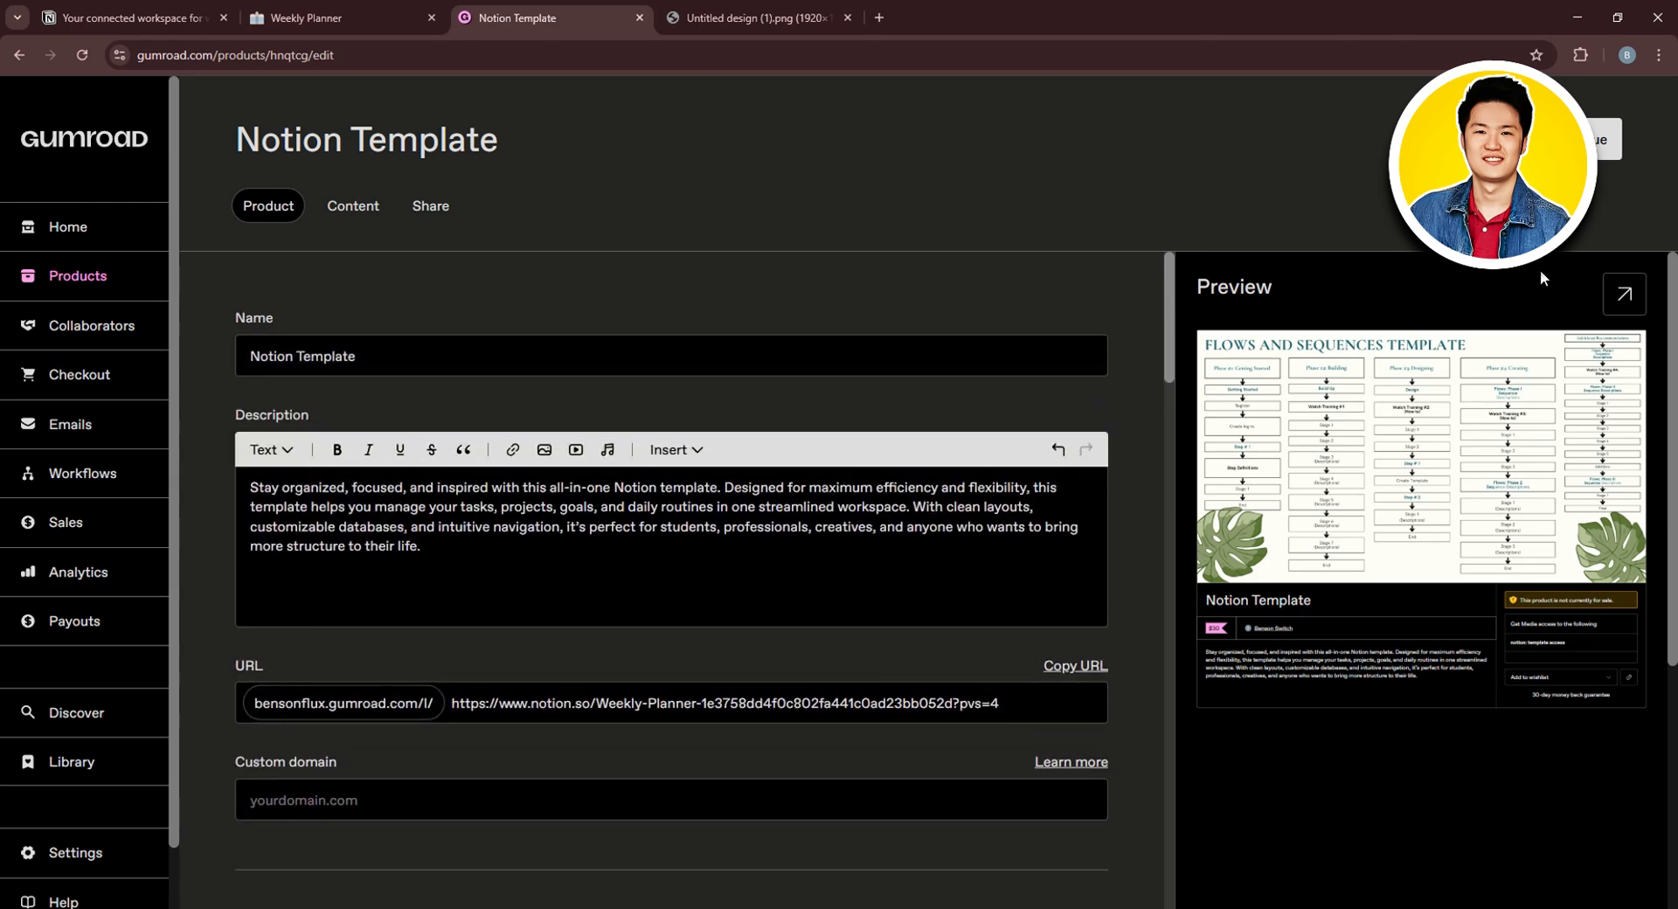
click(1607, 140)
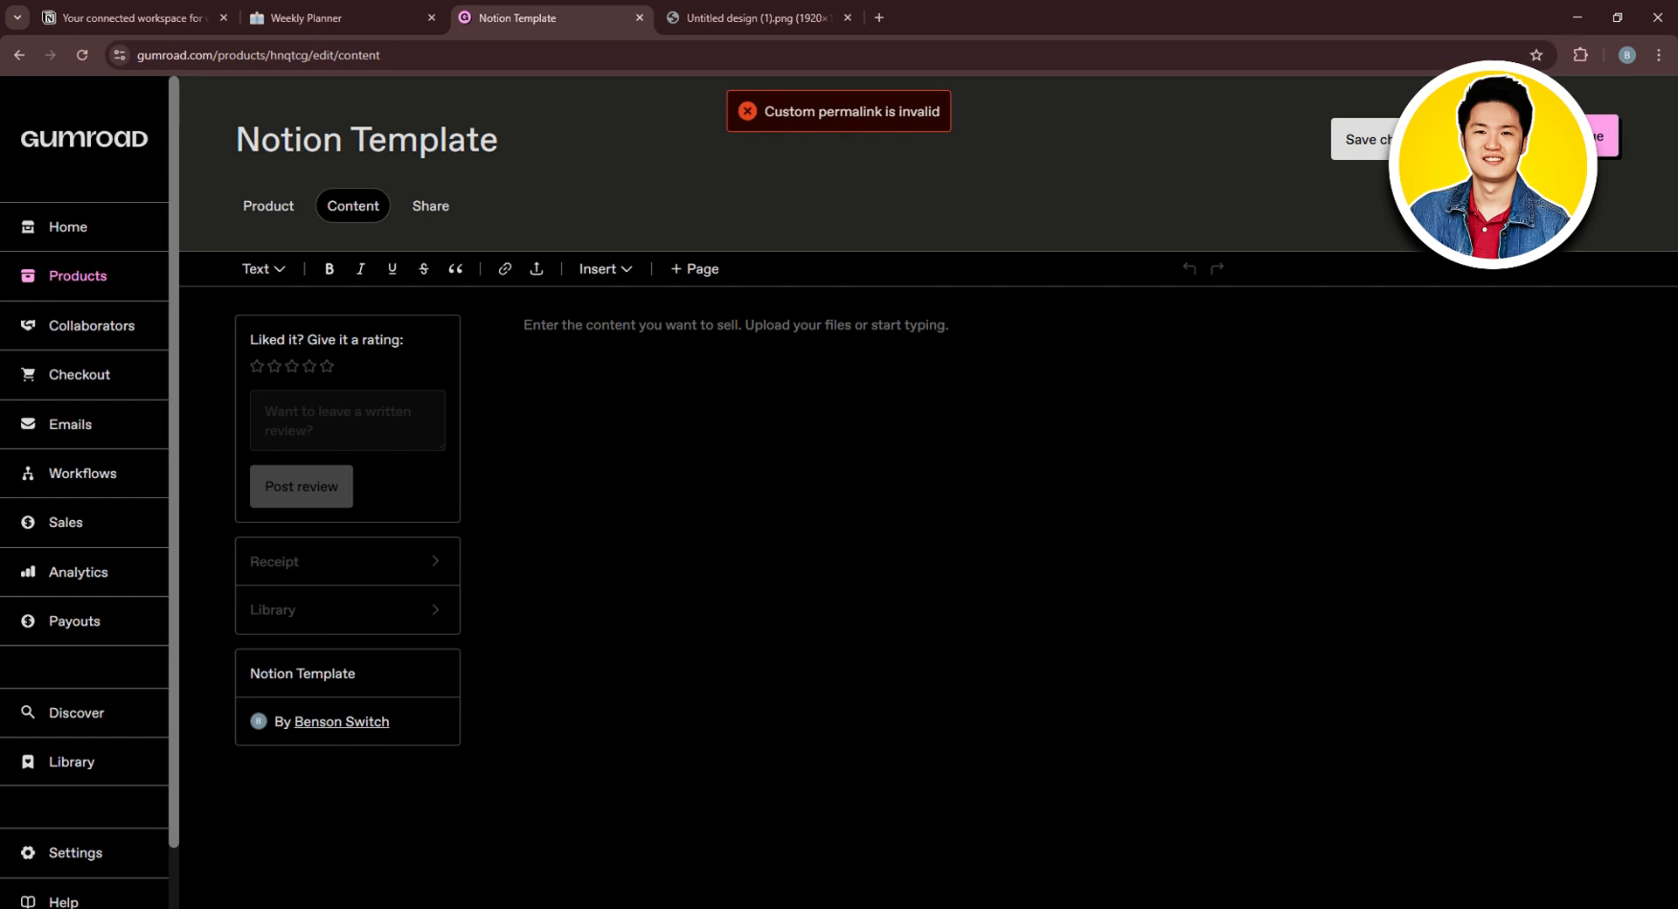
click(1547, 138)
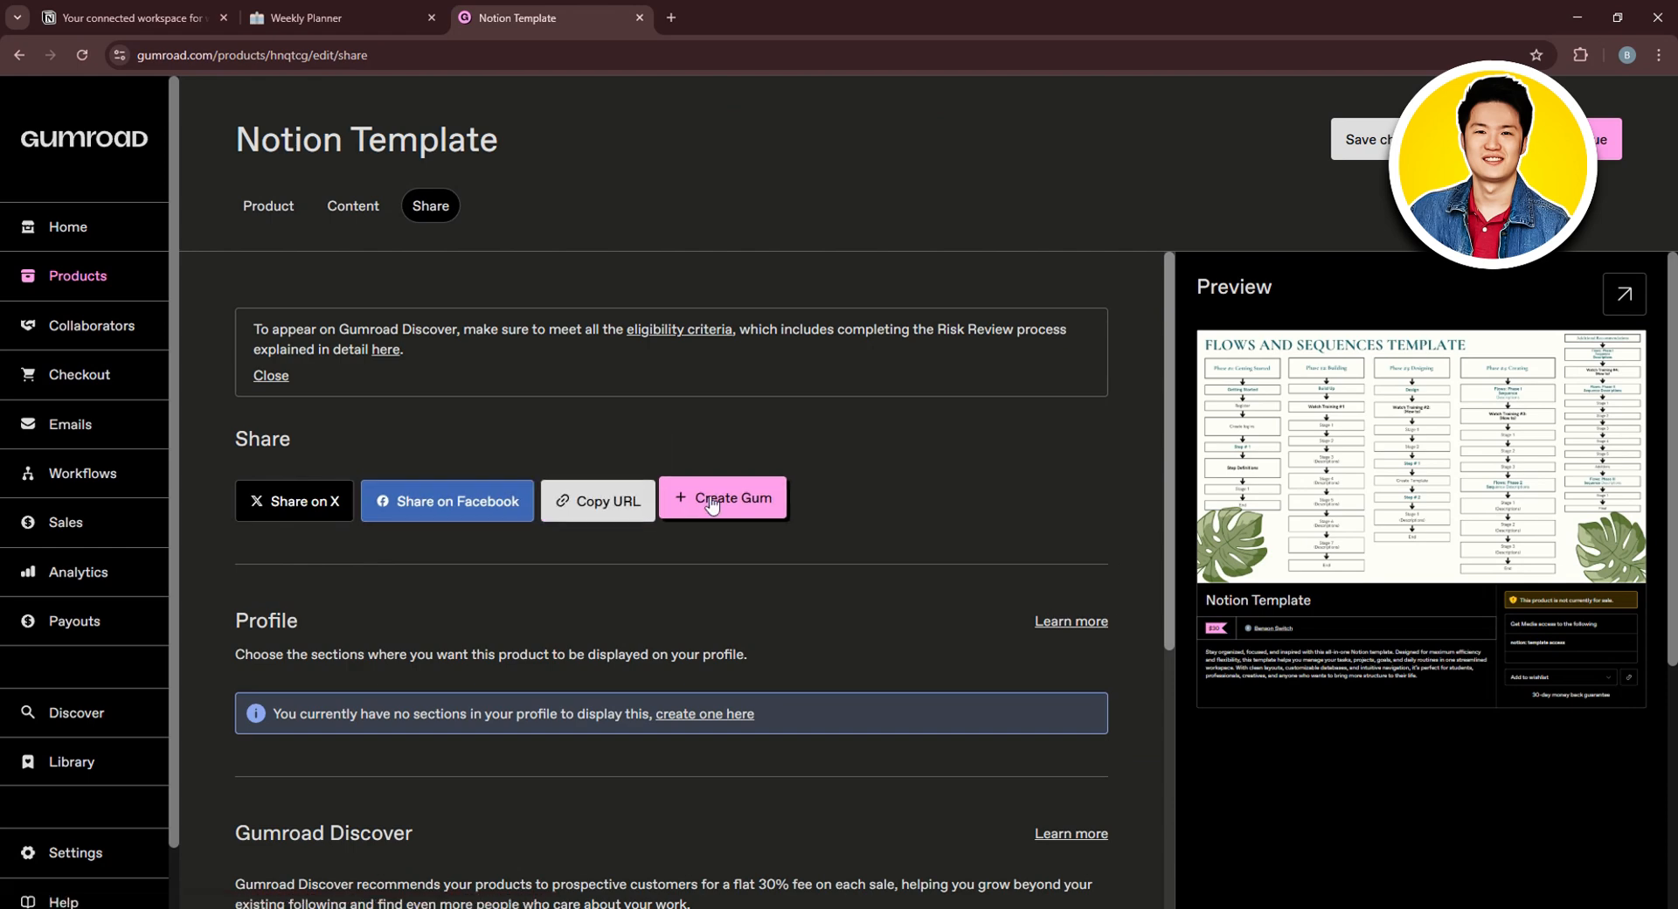
Set the Gumroad Discover category to "Design > Graphics > Assets & Templates"
scroll(713, 506, down, 2)
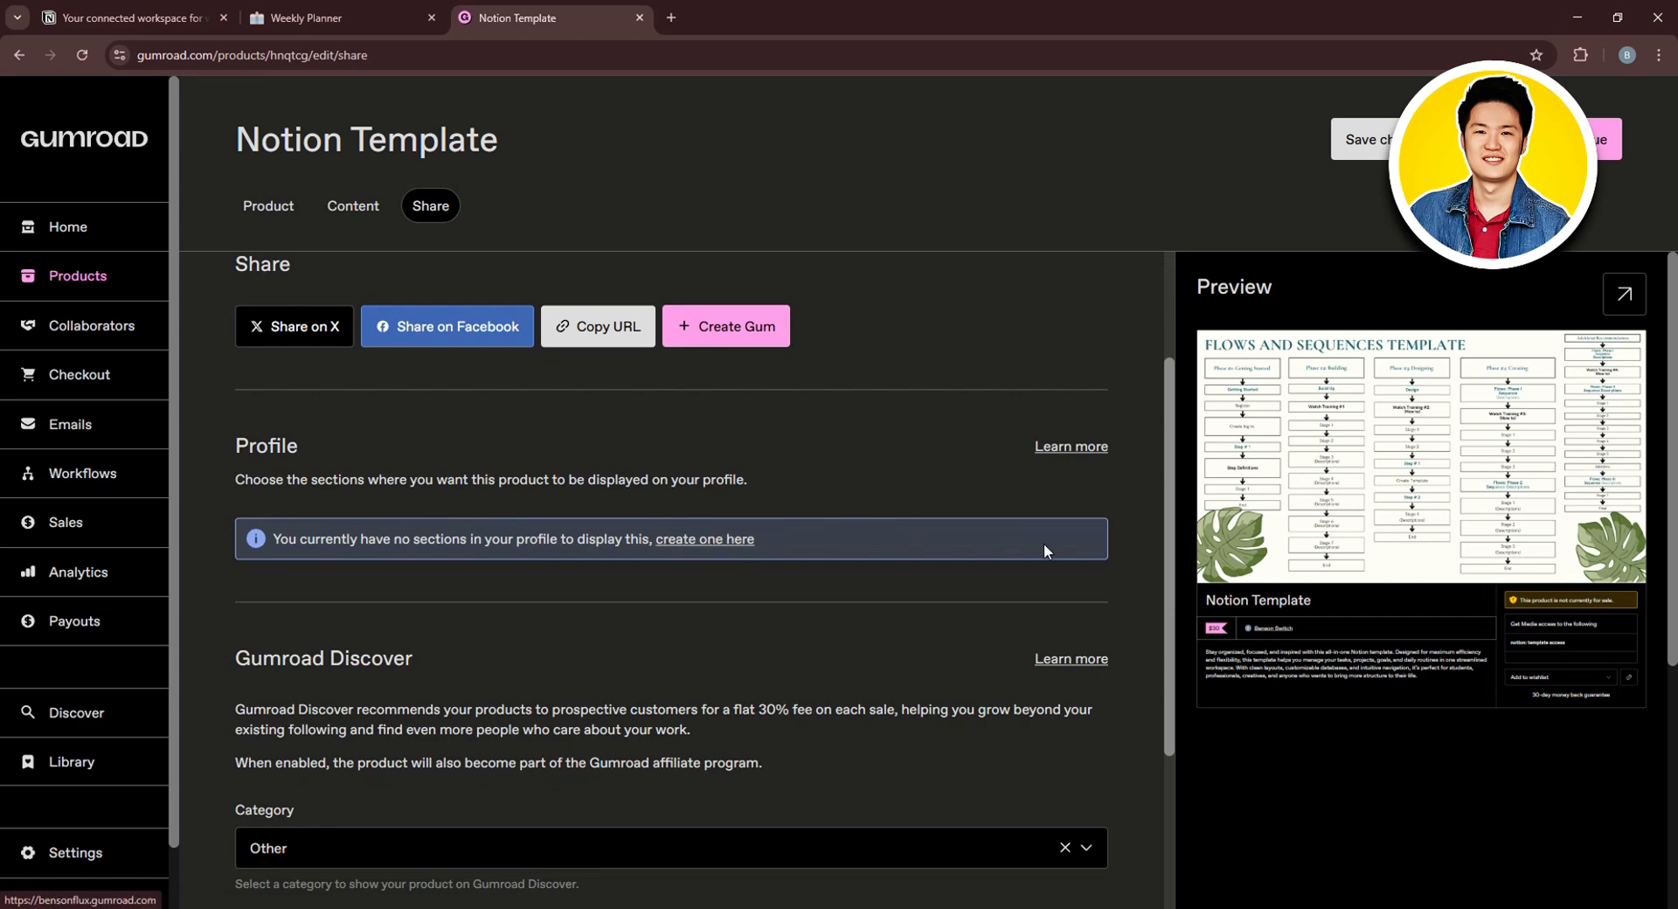
scroll(1040, 550, down, 2)
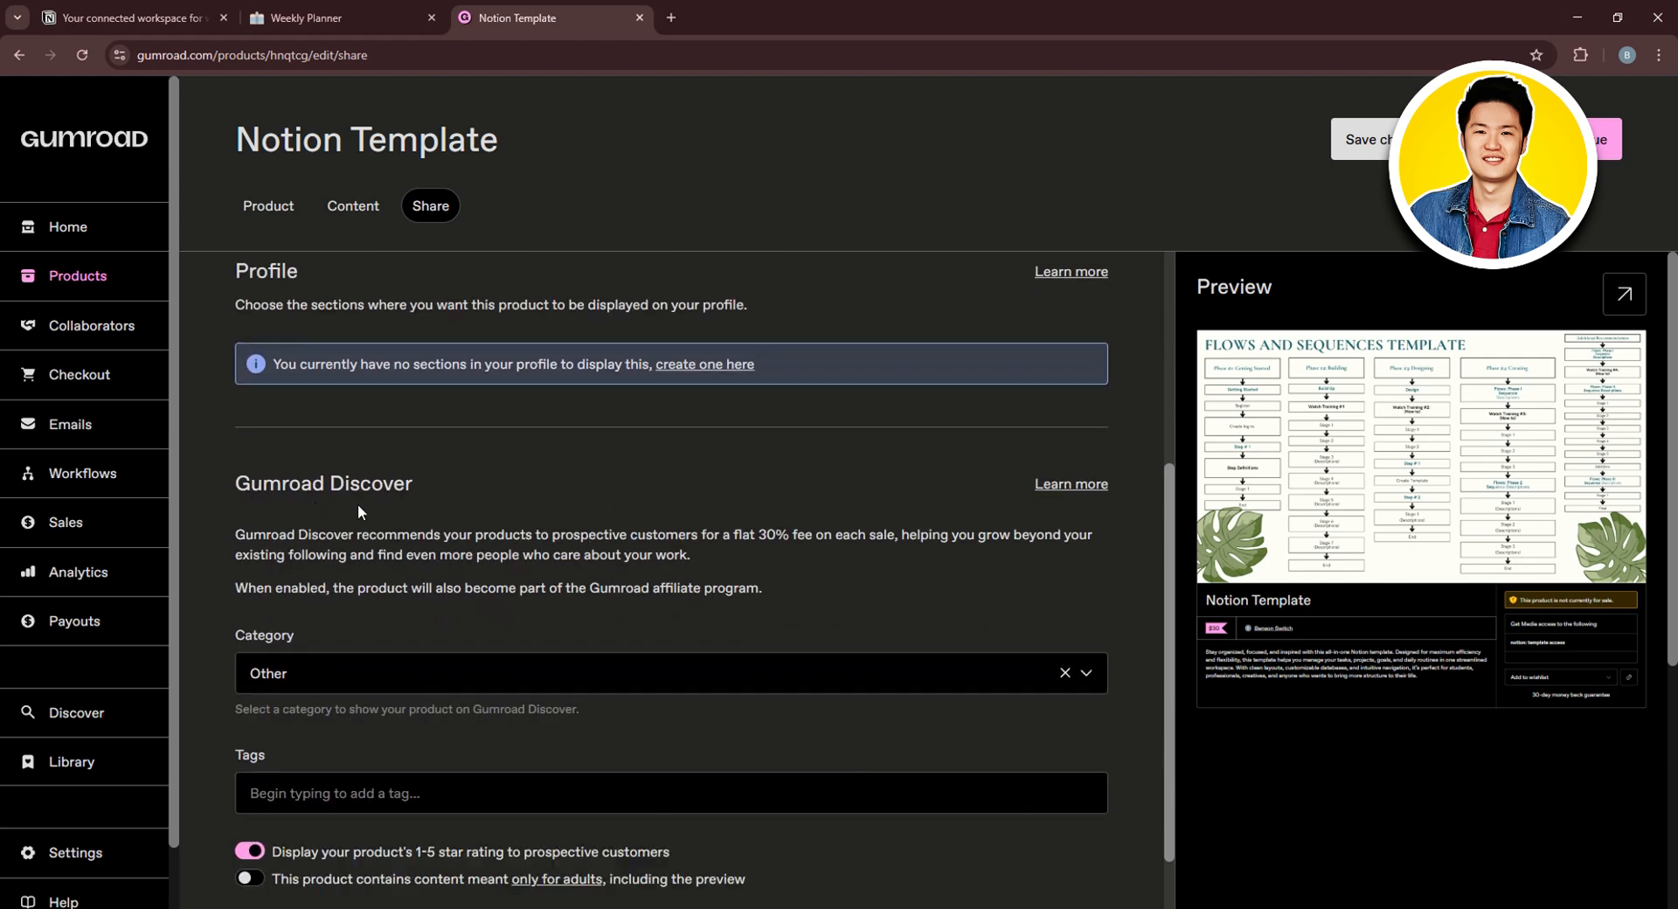
scroll(413, 526, down, 1)
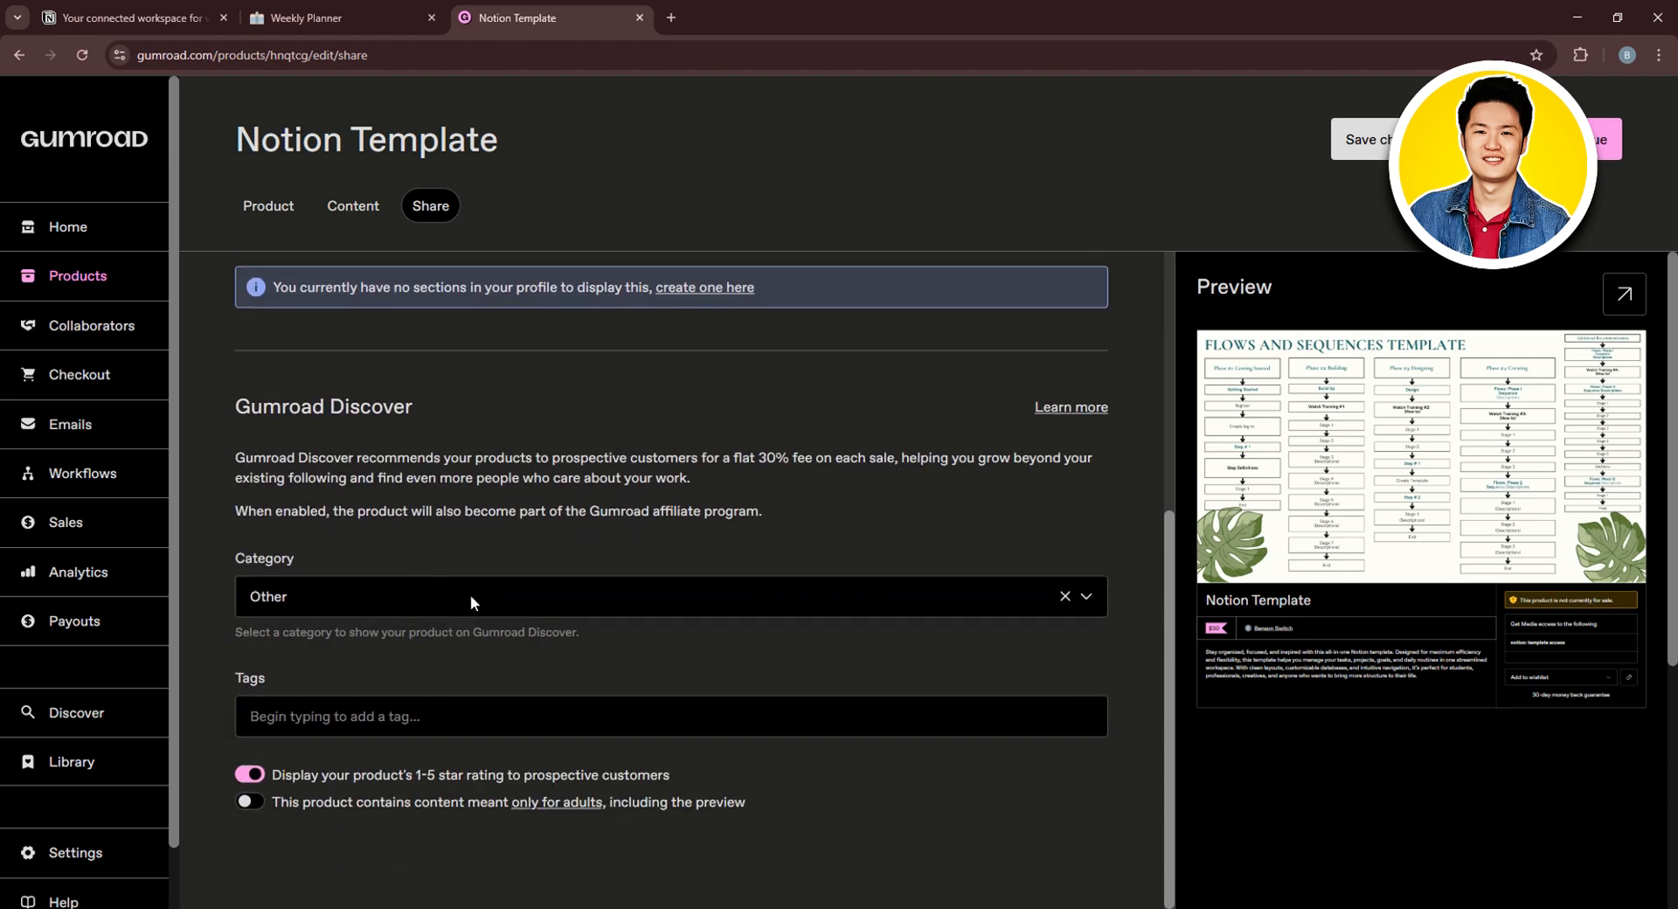
click(517, 610)
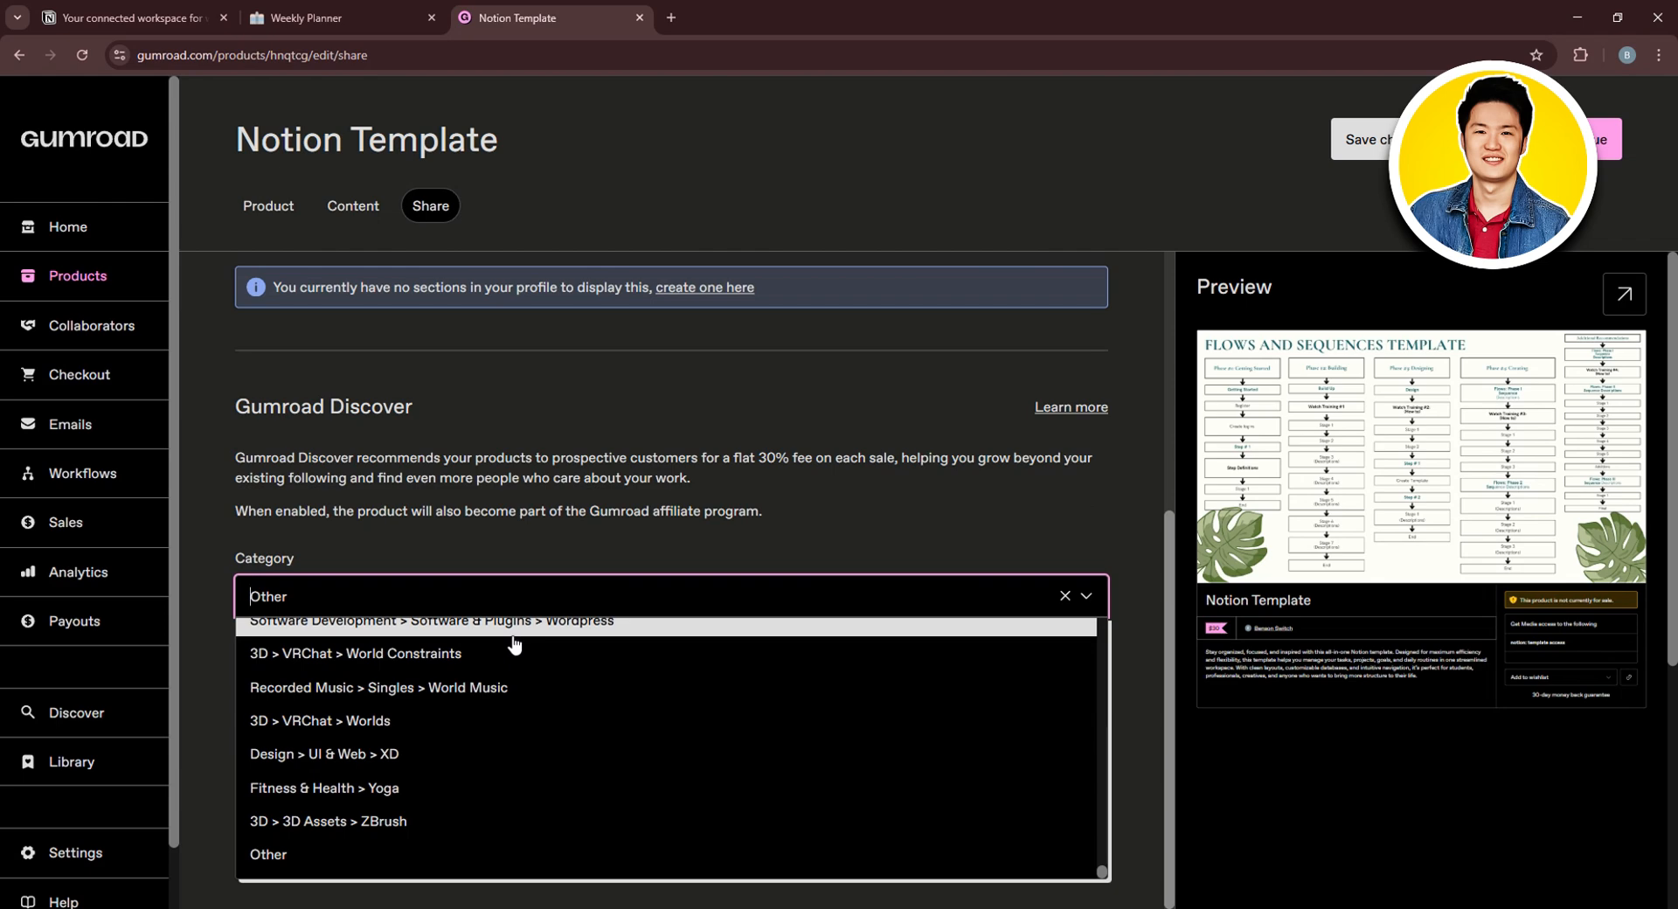
scroll(514, 644, up, 4)
click(454, 594)
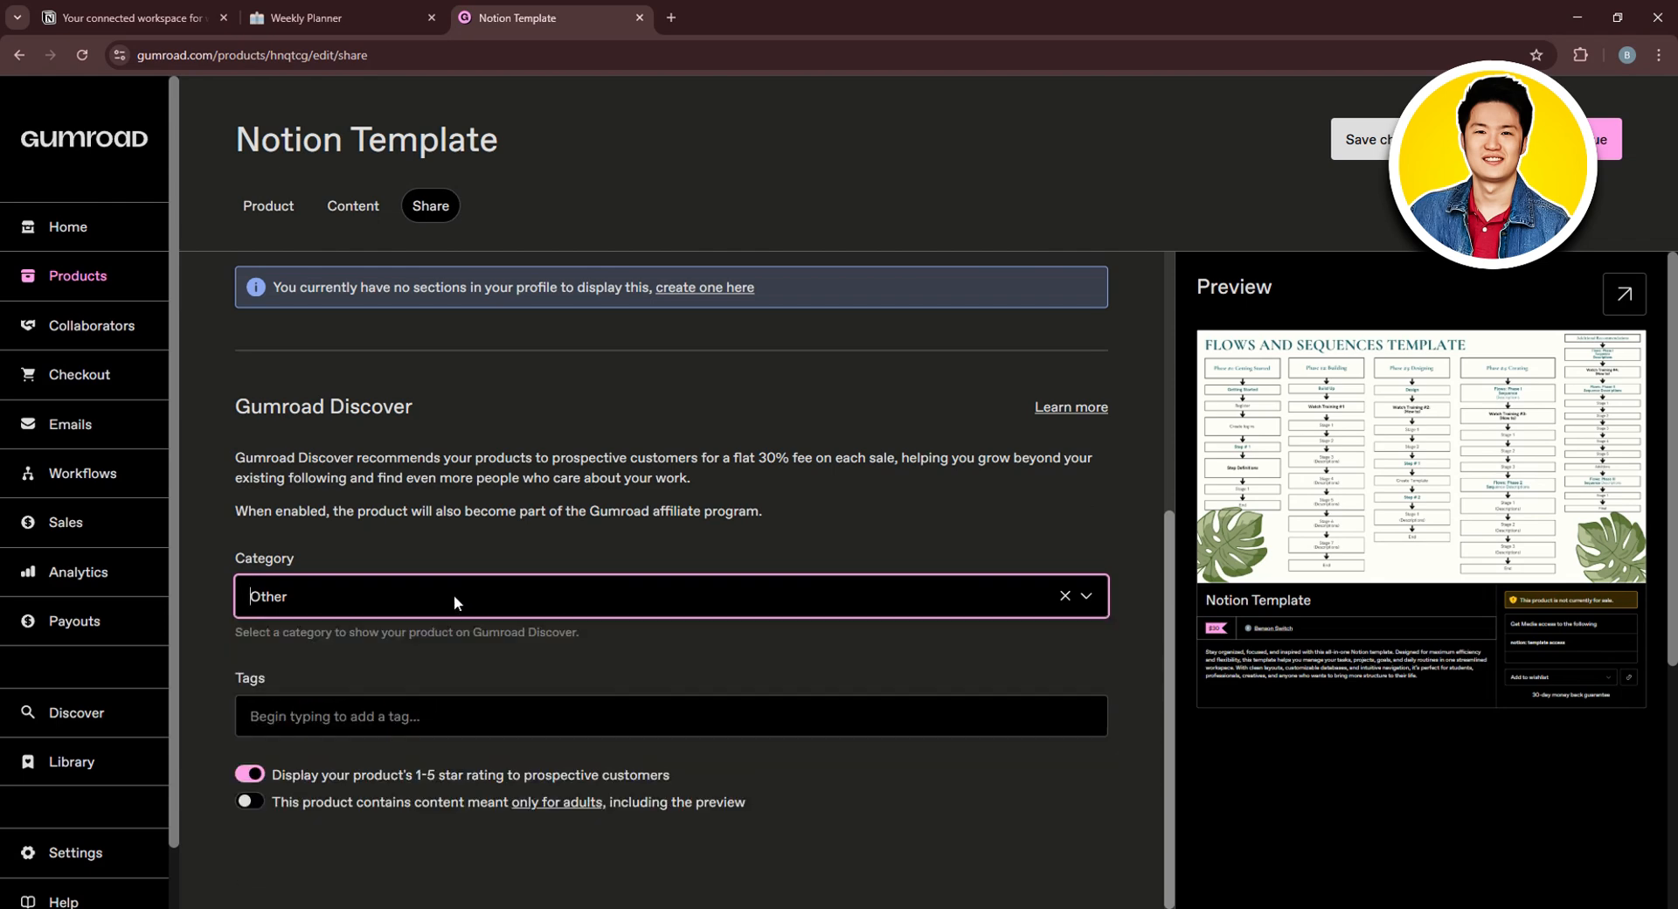
text(temp)
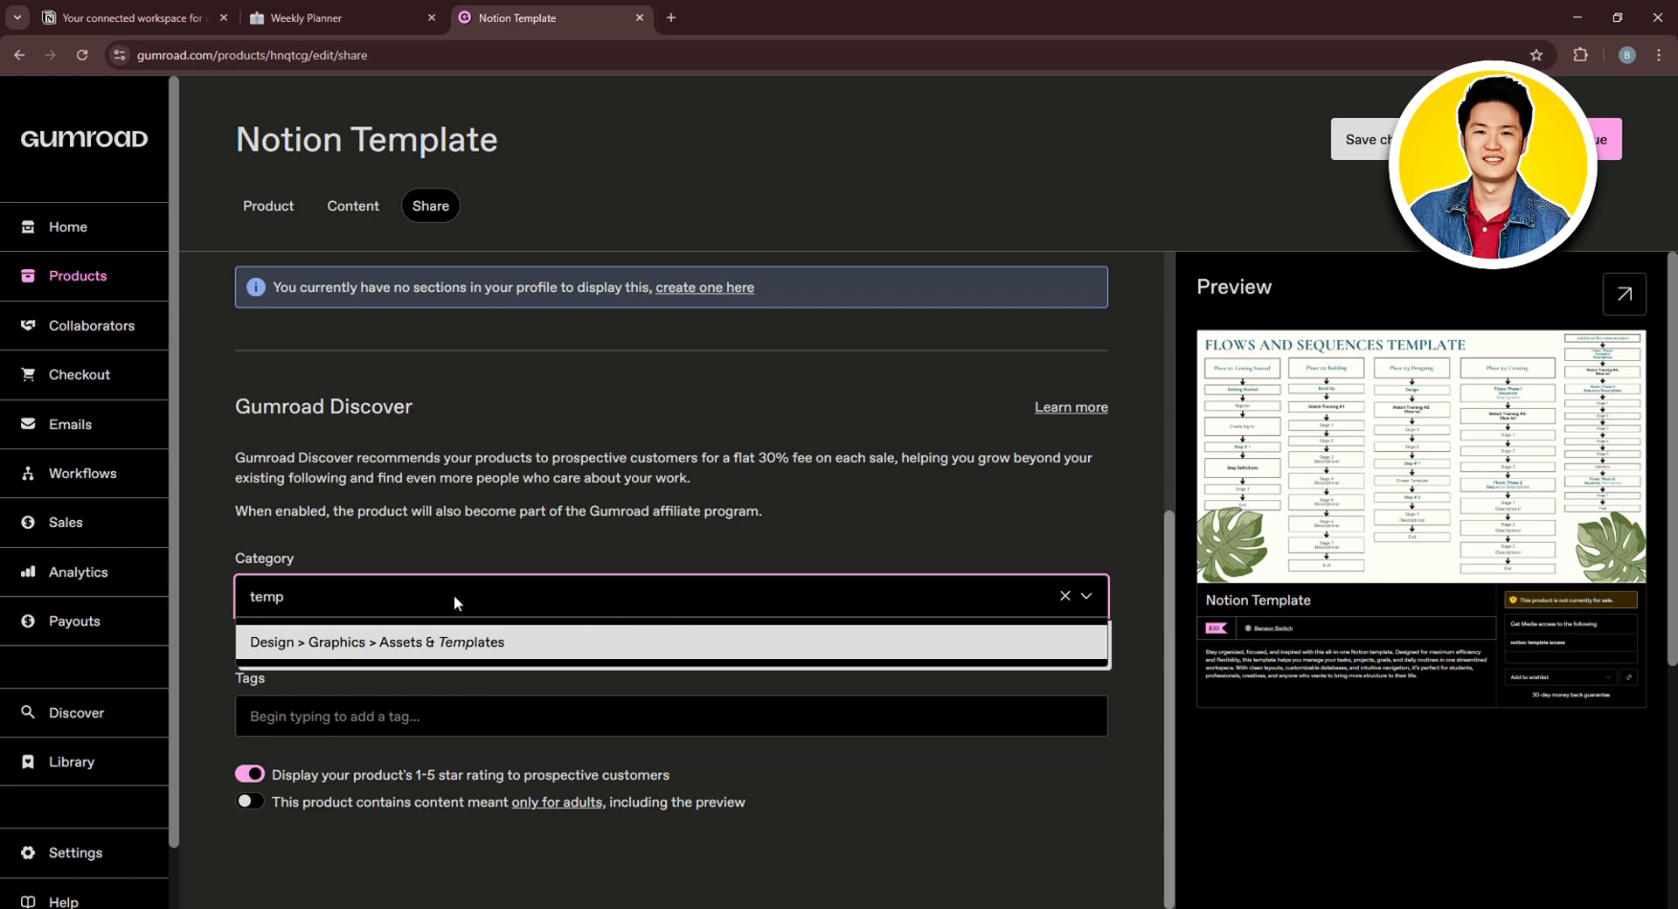
key(Return)
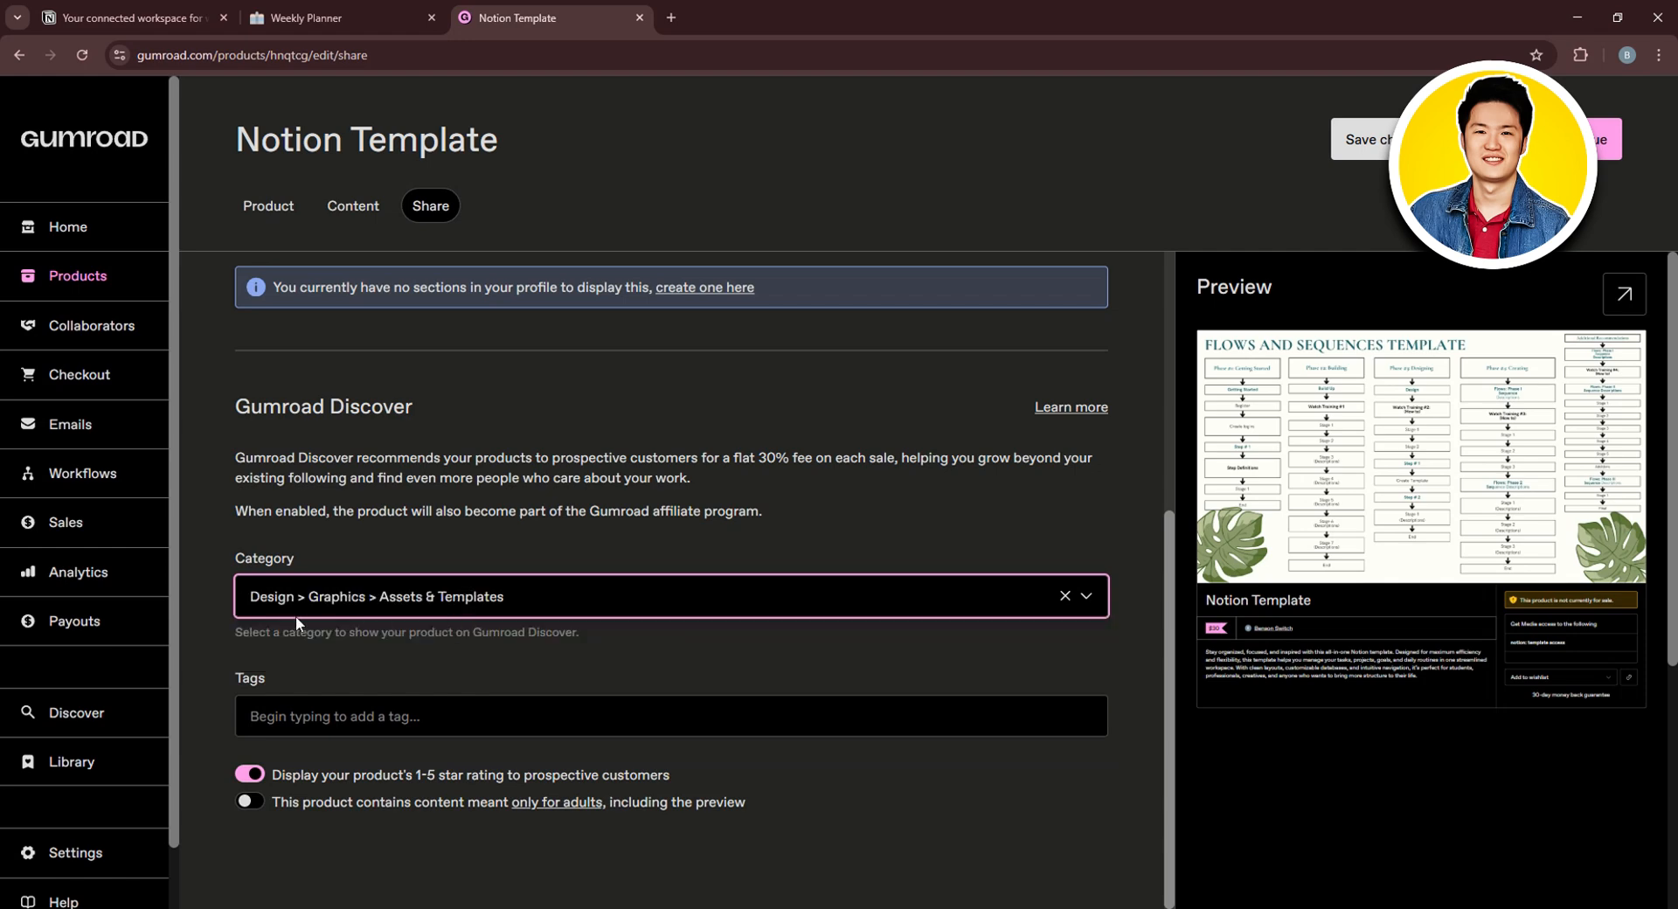
Add the tags "notion" and "notion template" to the product and toggle the adults-only content setting
click(447, 720)
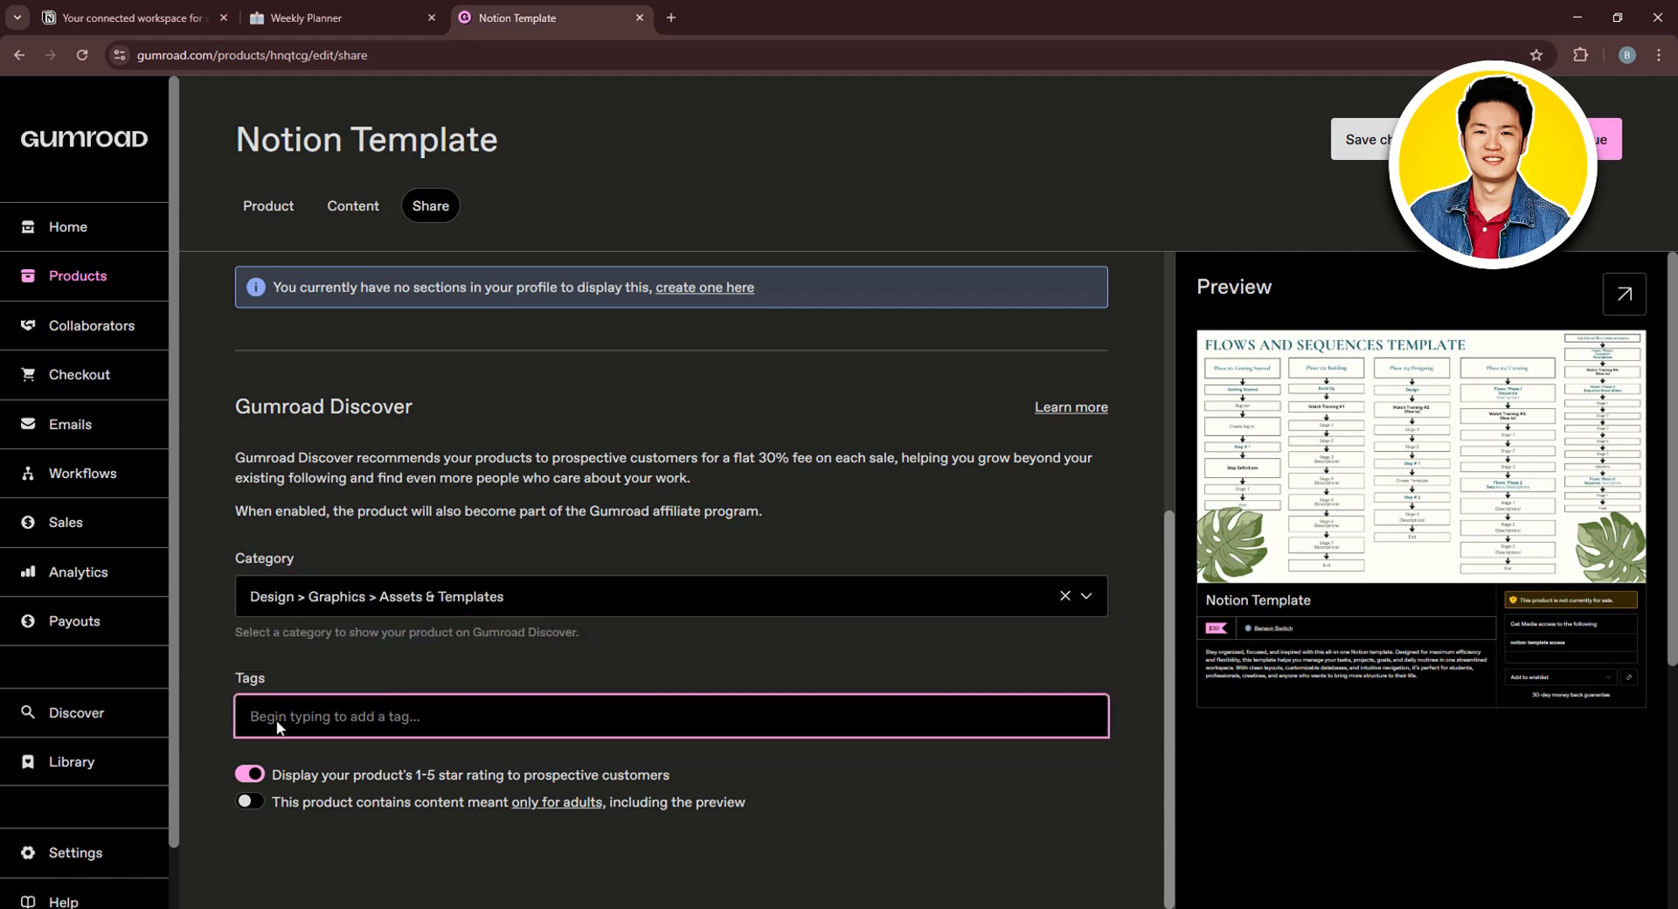
text(notion)
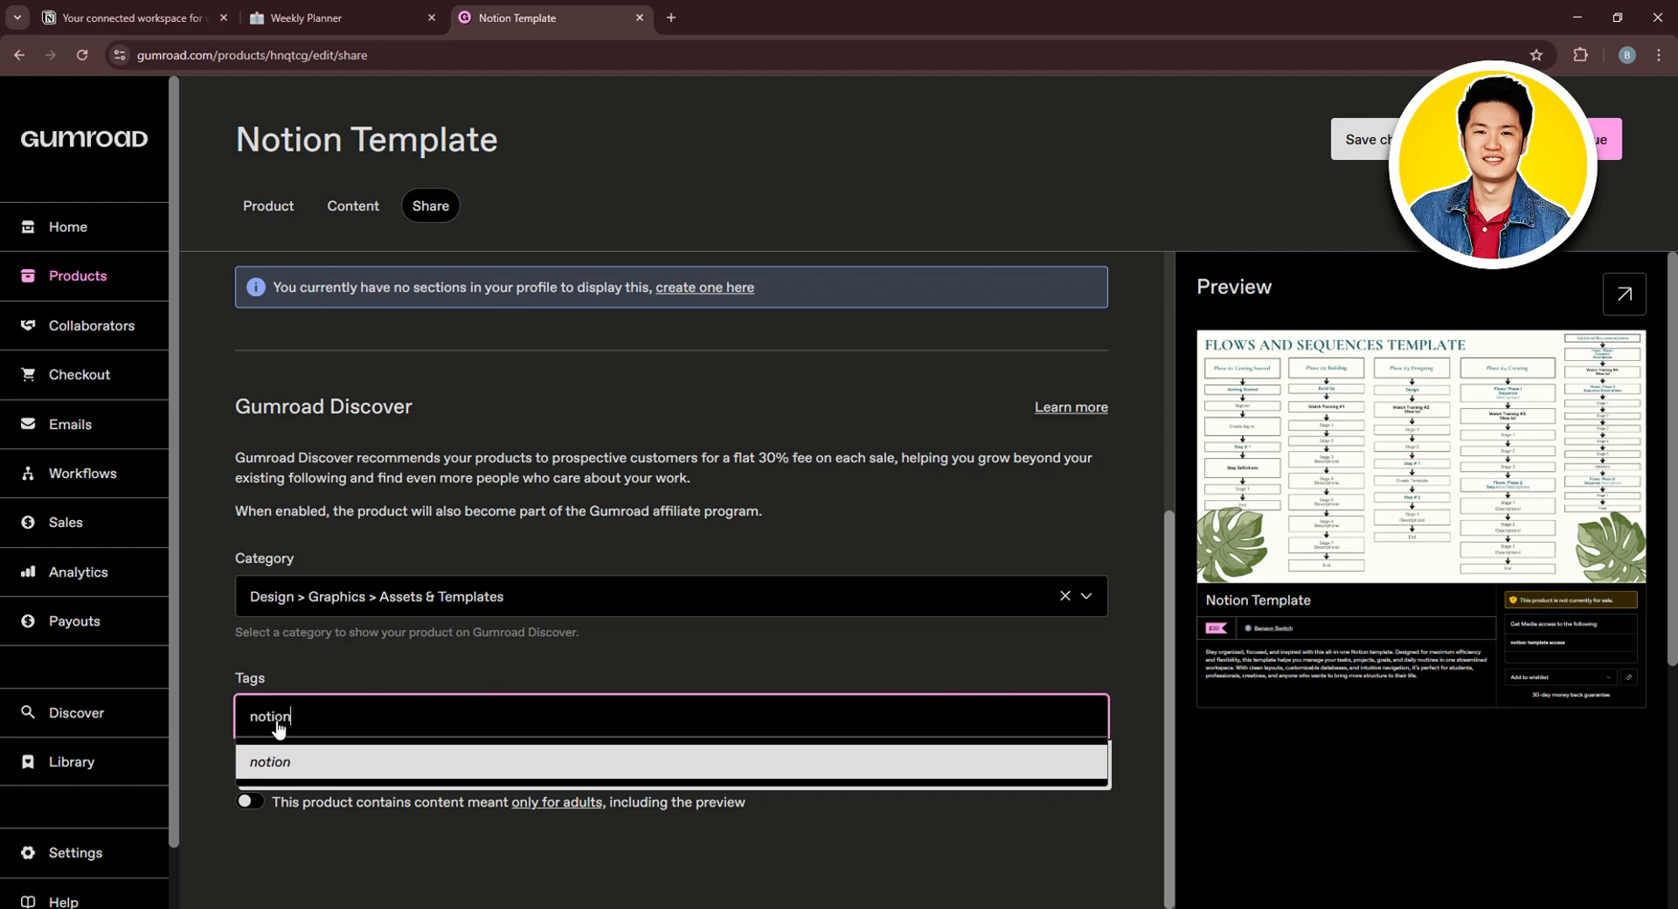
key(Return)
text(noti)
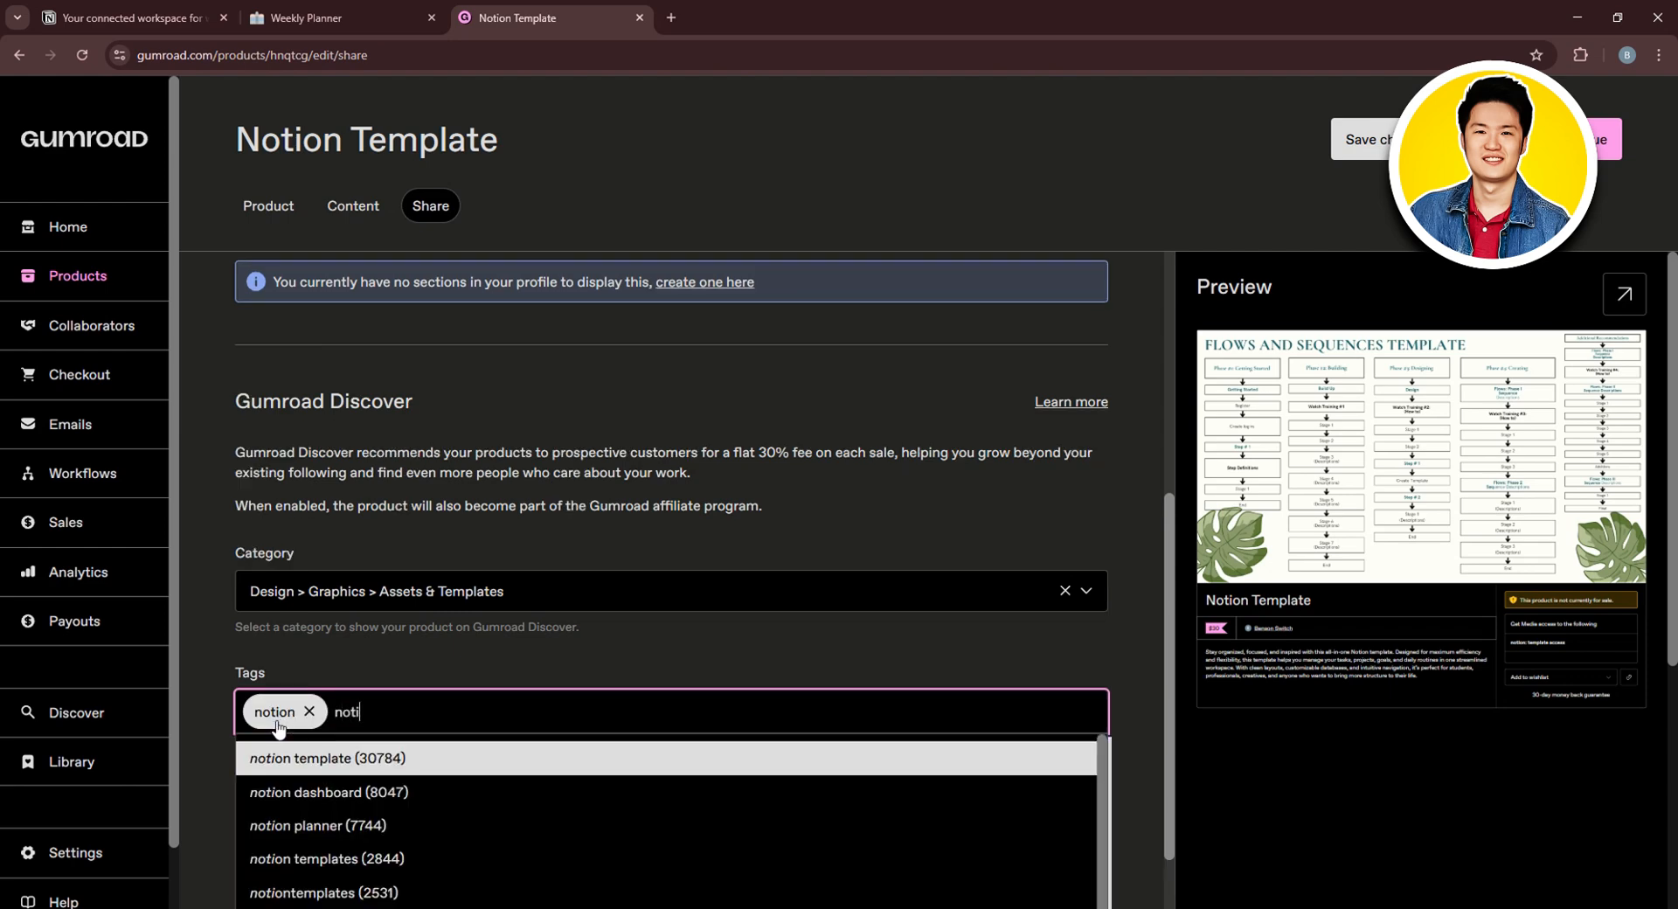
text(on te)
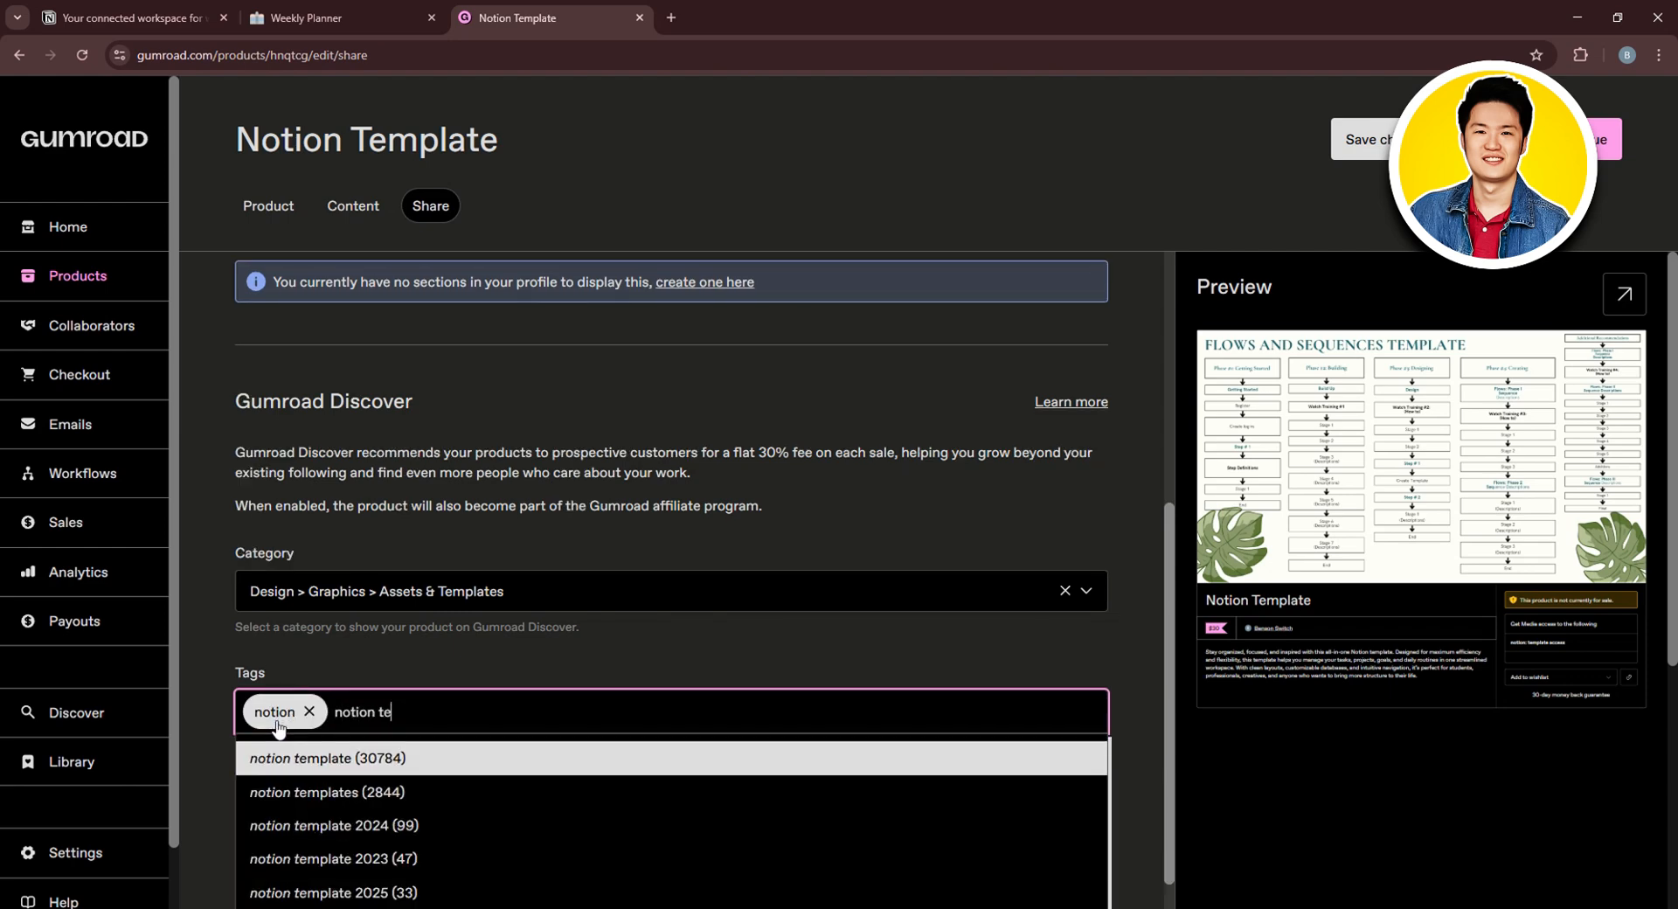
key(Return)
click(616, 642)
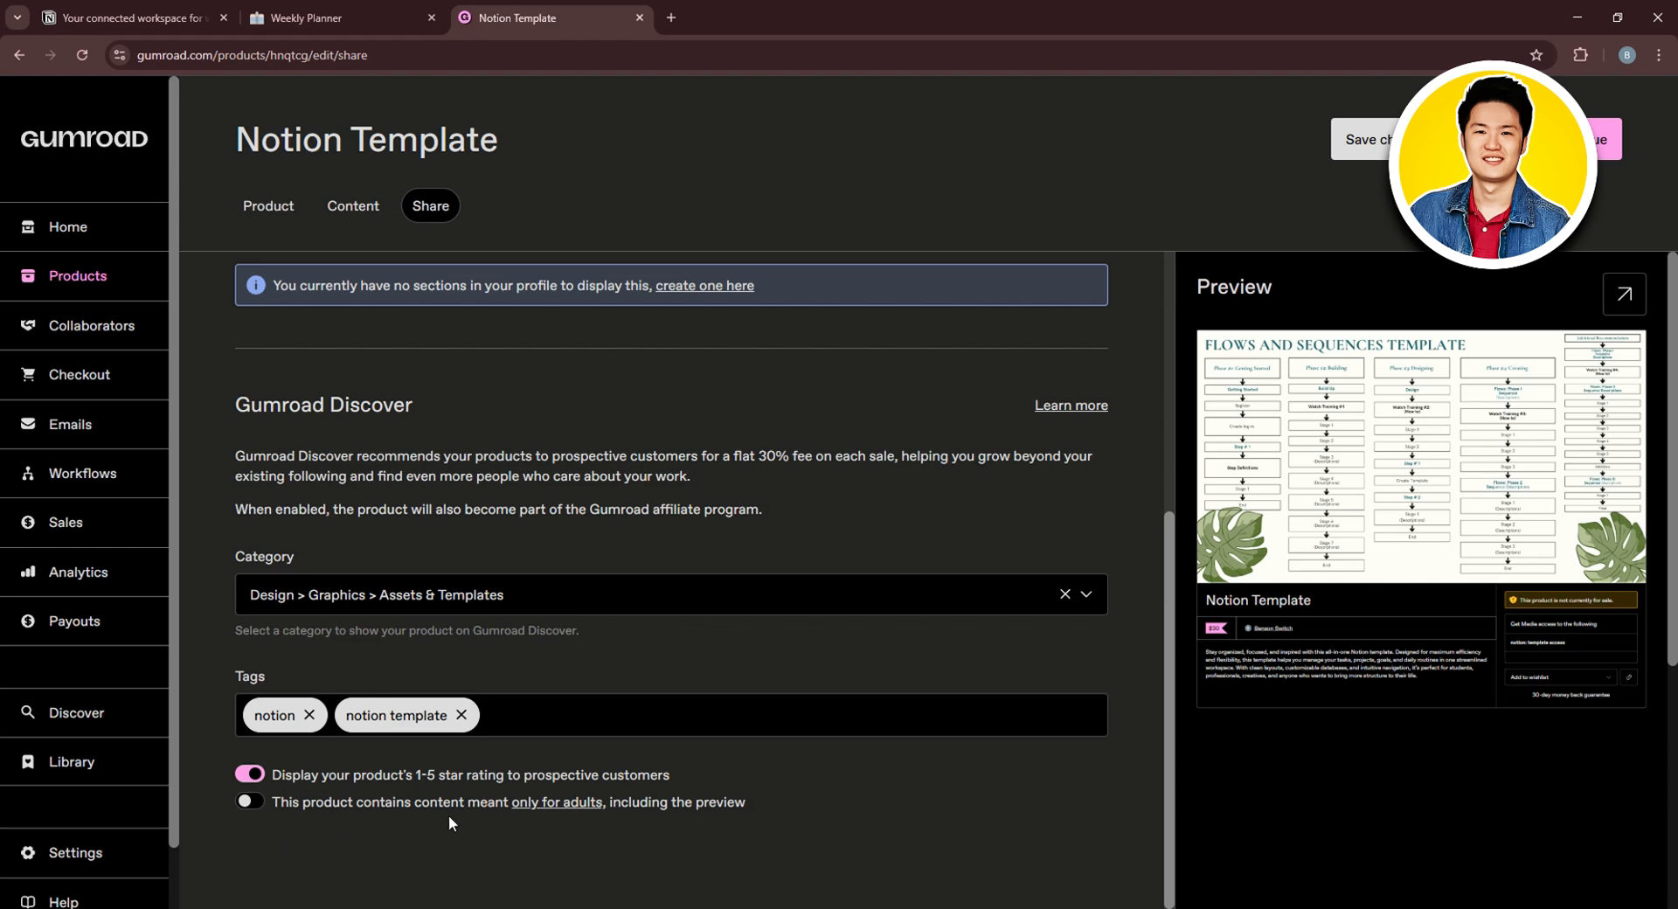
click(252, 804)
scroll(843, 399, up, 5)
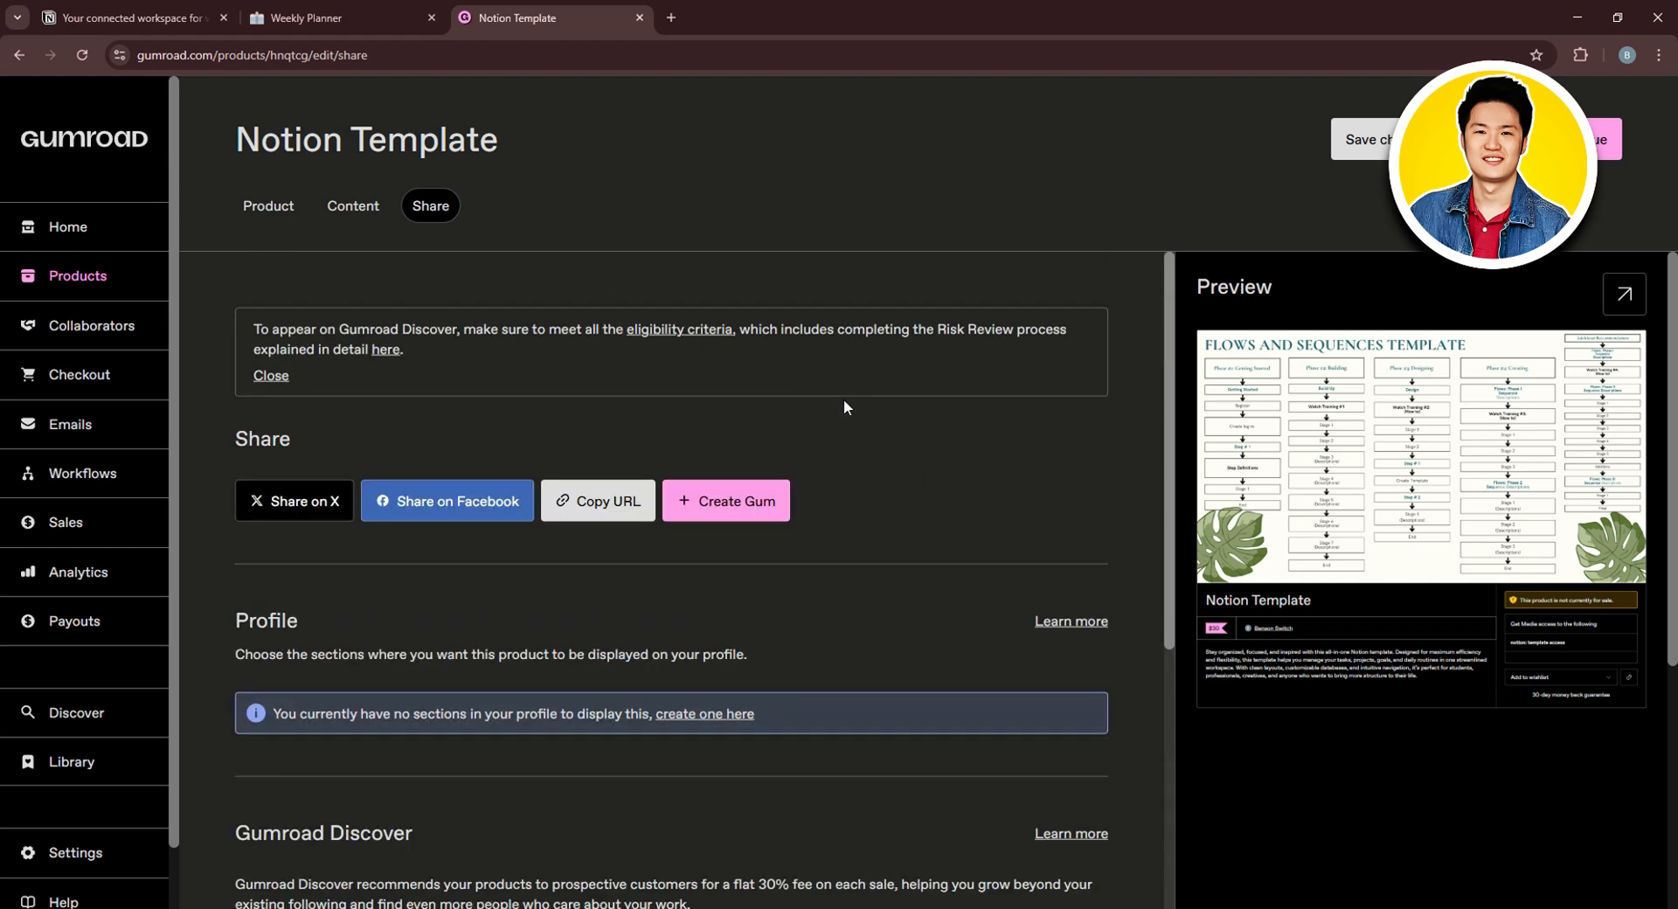